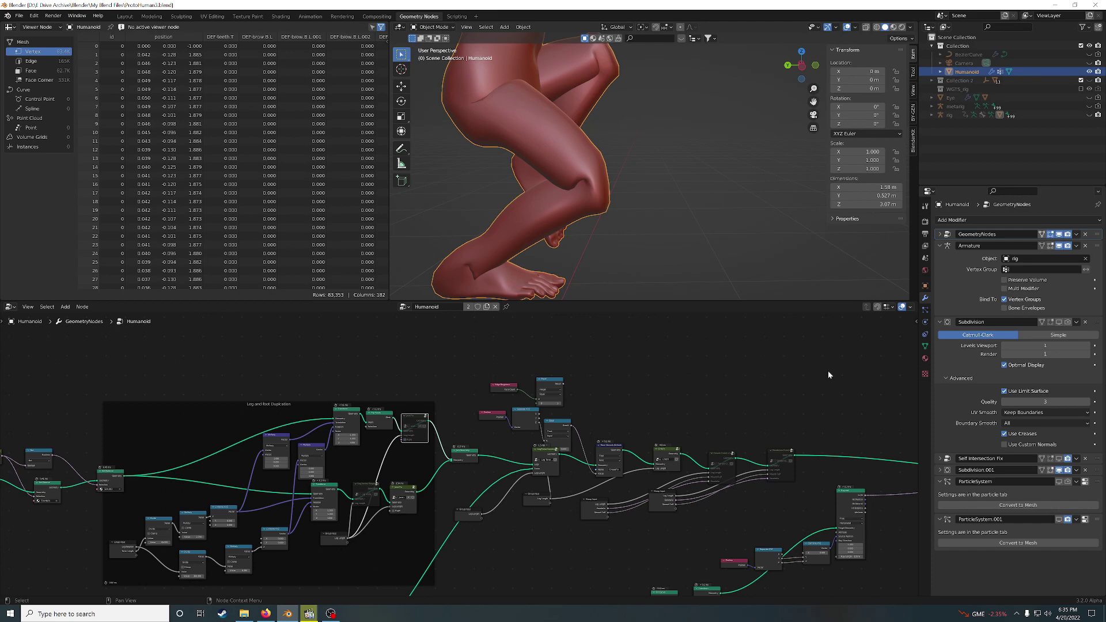
Step: Display the Humanoid mesh's data properties, including its list of vertex groups
middle_drag(650, 381, 609, 390)
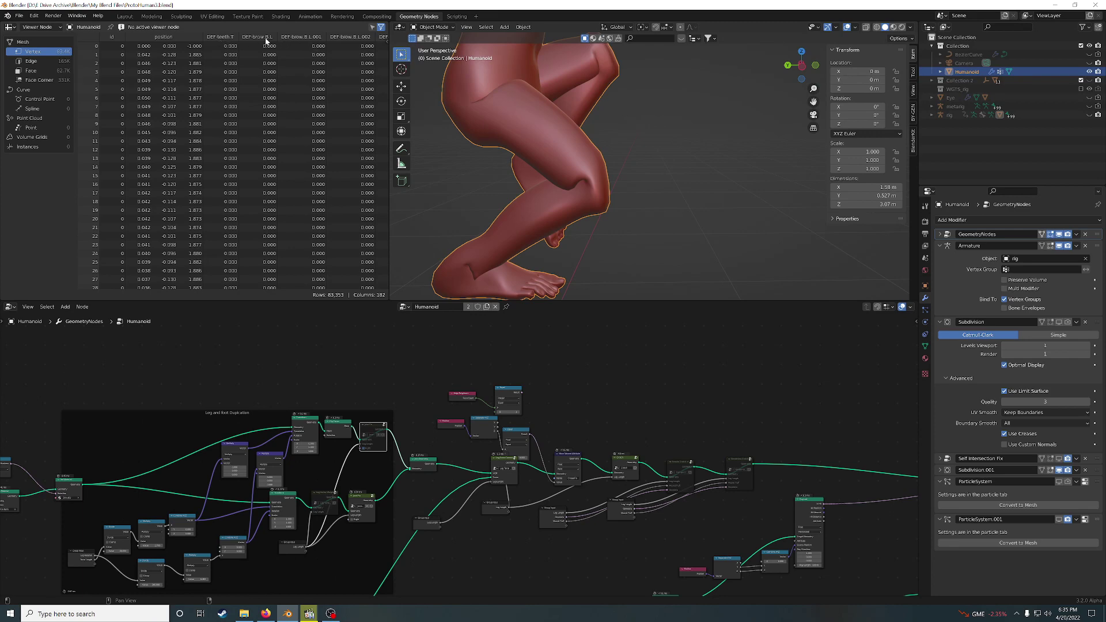
click(926, 323)
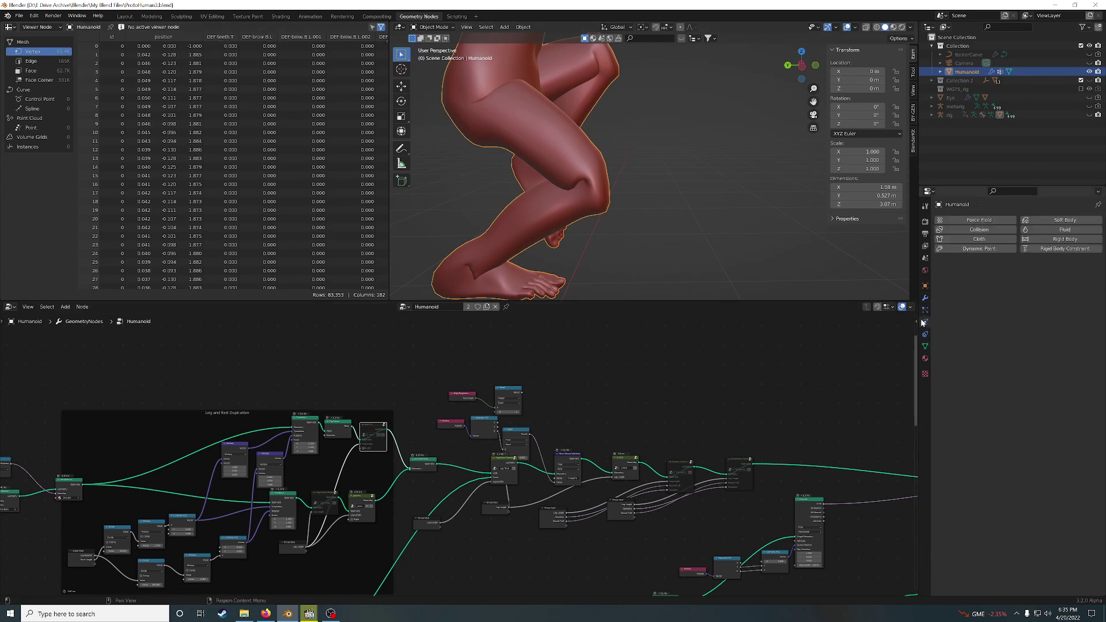
click(926, 346)
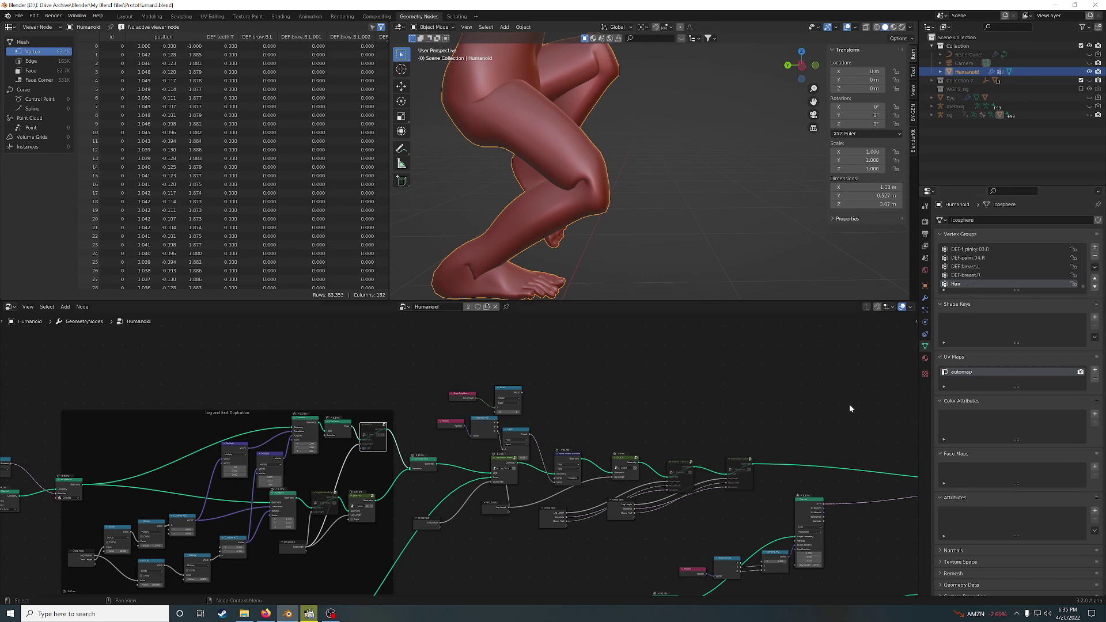
Step: Route the Group Input node's geometry directly to the Group Output to preview the original base mesh
scroll(848, 404, down, 6)
scroll(553, 402, up, 6)
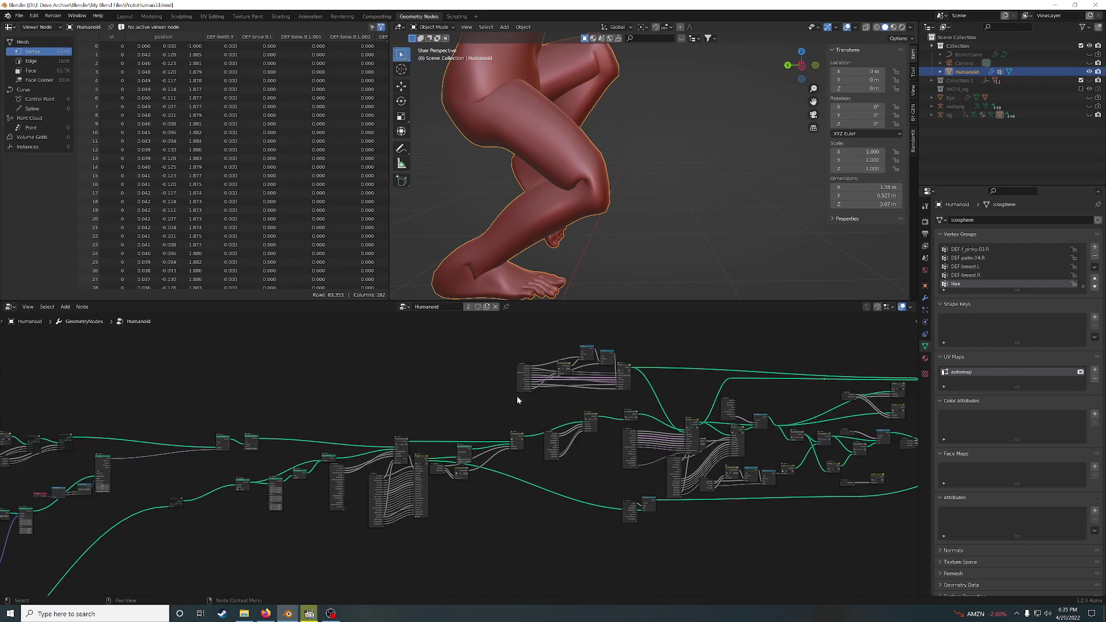
scroll(612, 448, up, 4)
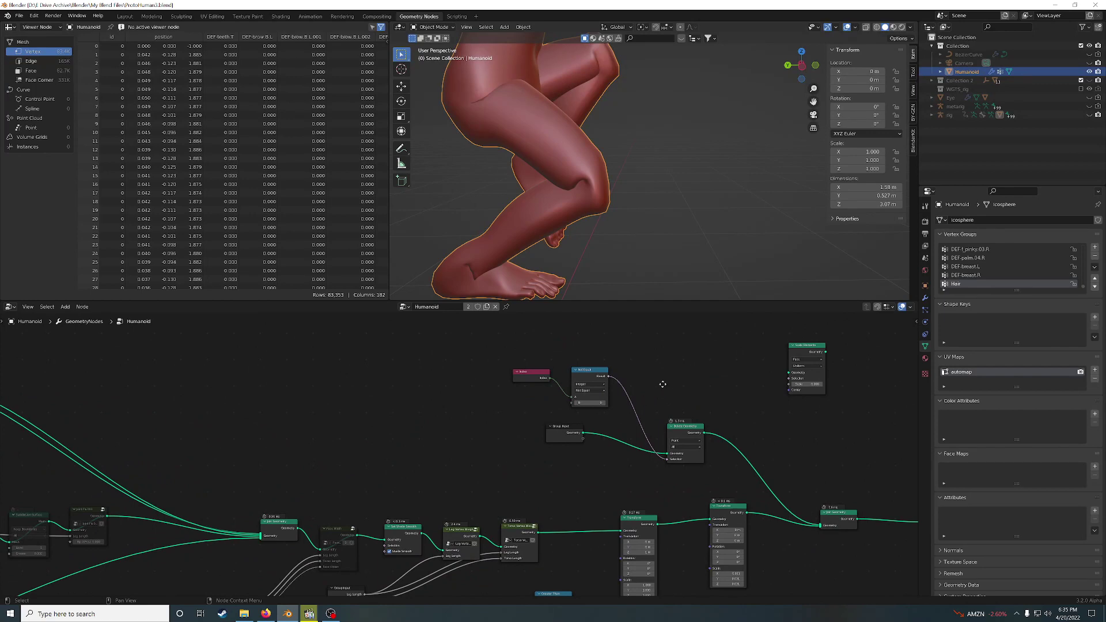
middle_drag(663, 388, 605, 413)
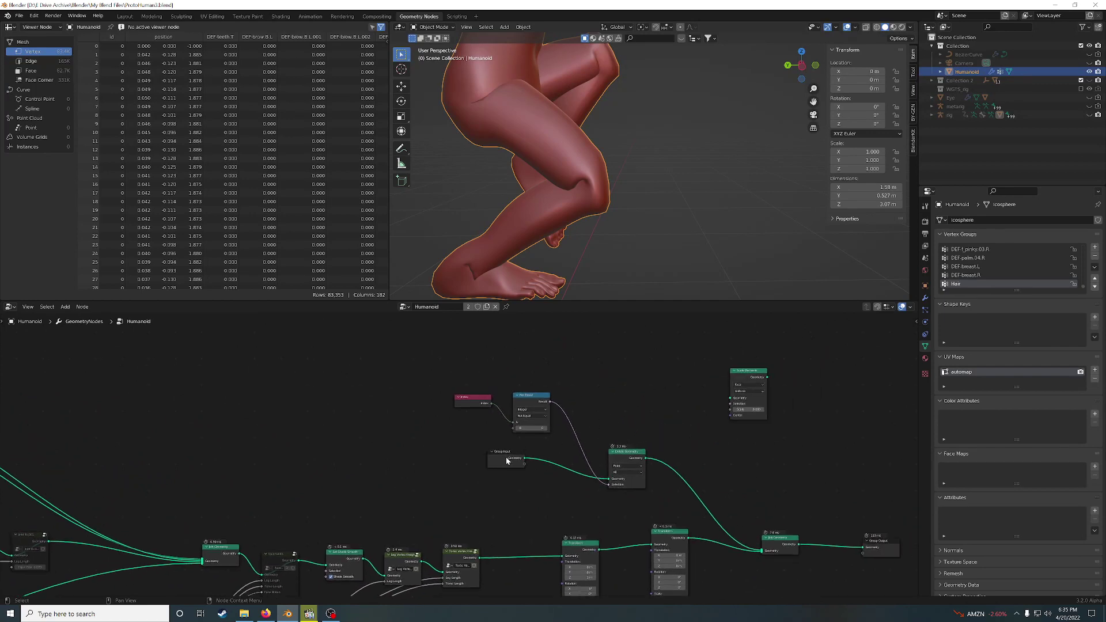
scroll(611, 426, down, 1)
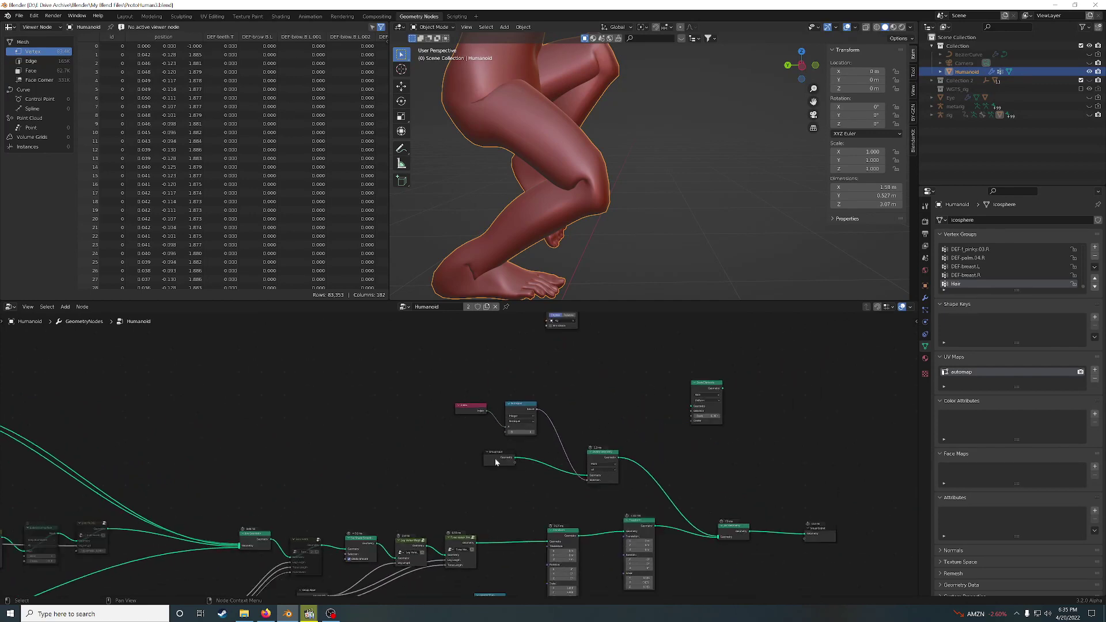
mouse_move(499, 458)
mouse_down()
mouse_move(480, 453)
mouse_move(495, 461)
mouse_up()
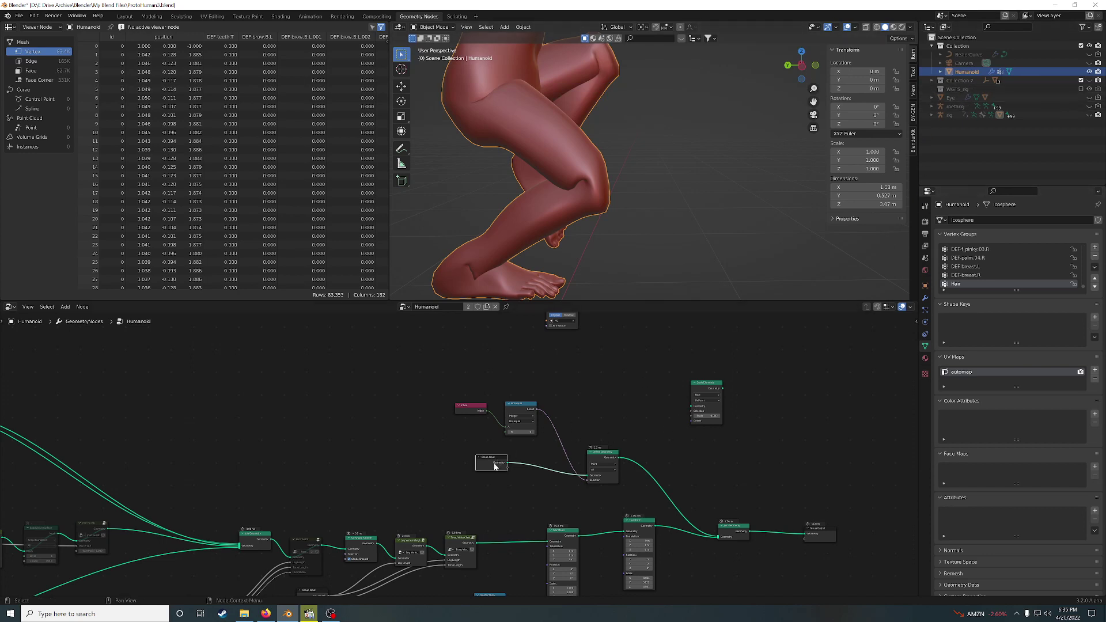
drag(506, 463, 718, 529)
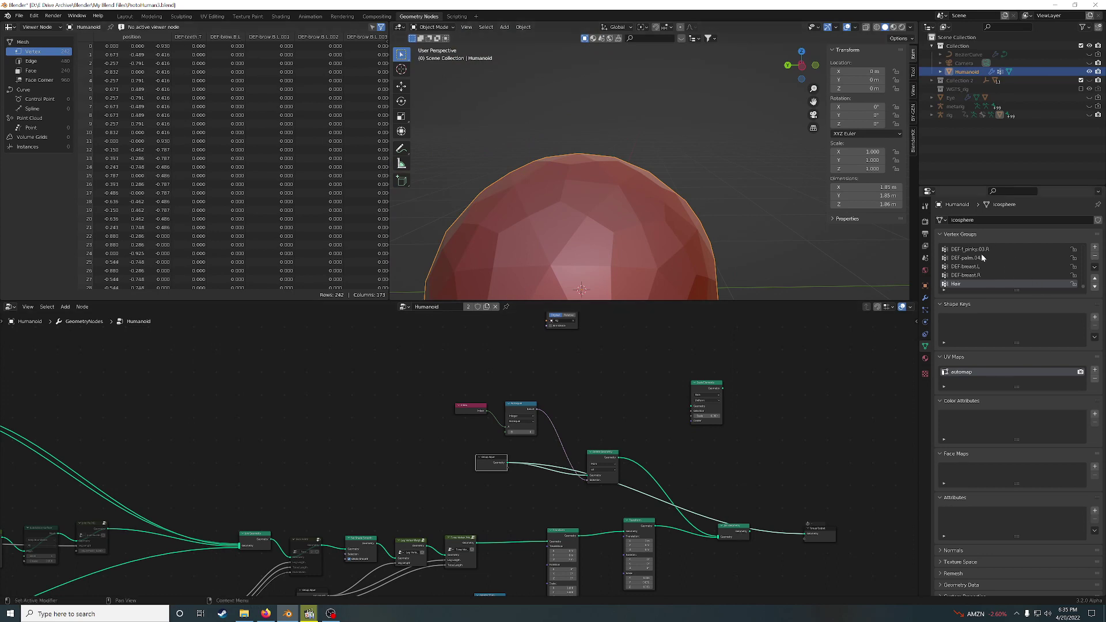
Step: Compare the geometry of the final Transform node with the Join Geometry result by routing each to the Group Output
ctrl+shift+click(641, 532)
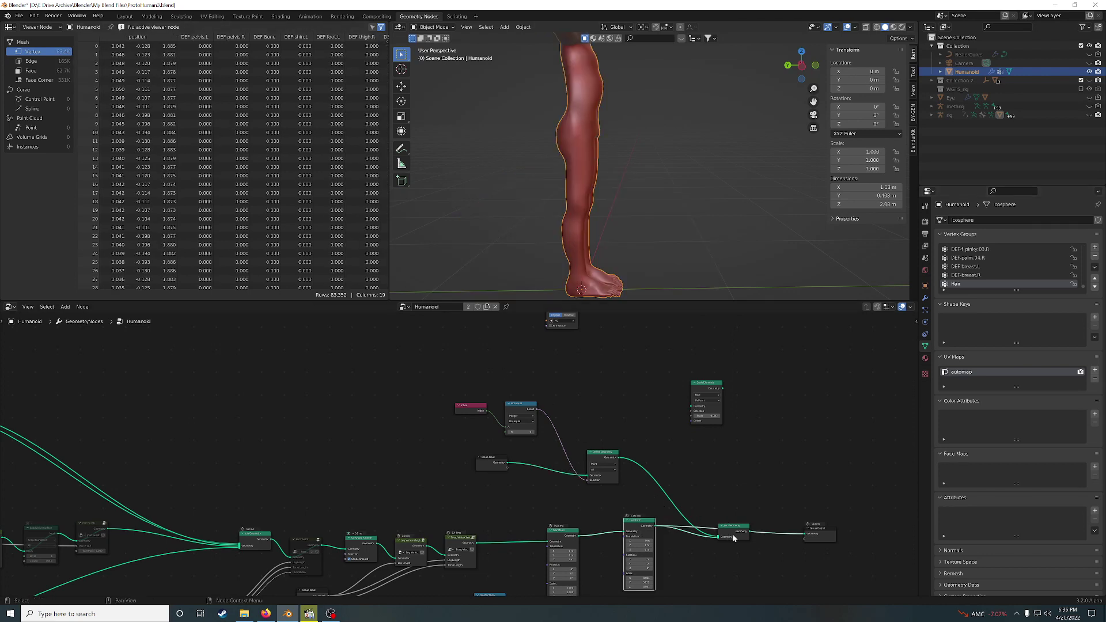
drag(734, 538, 715, 486)
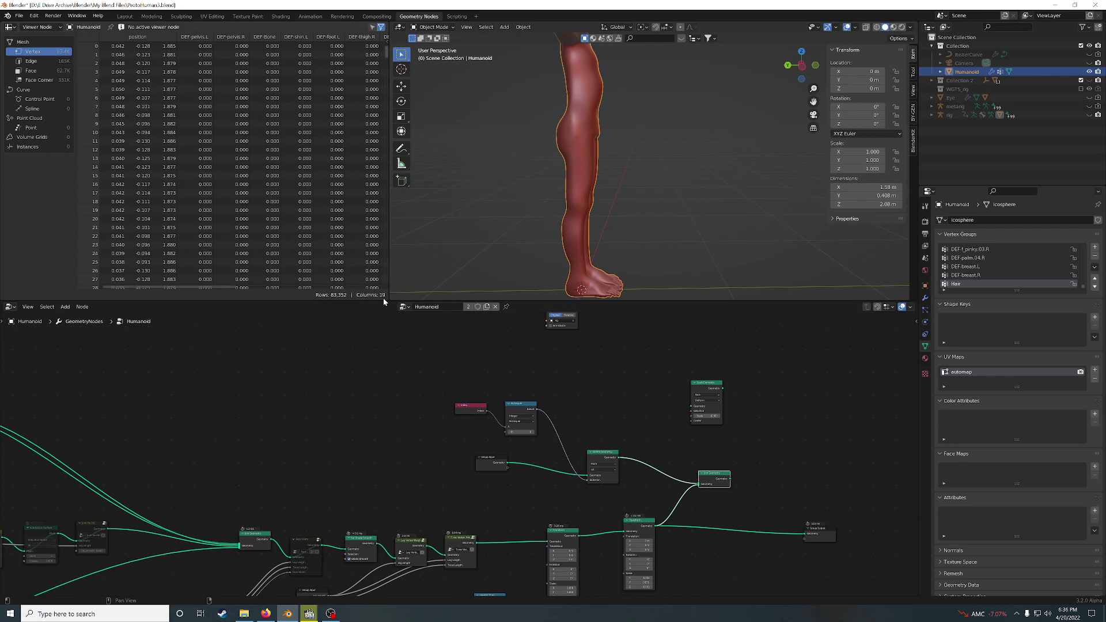
ctrl+shift+click(715, 482)
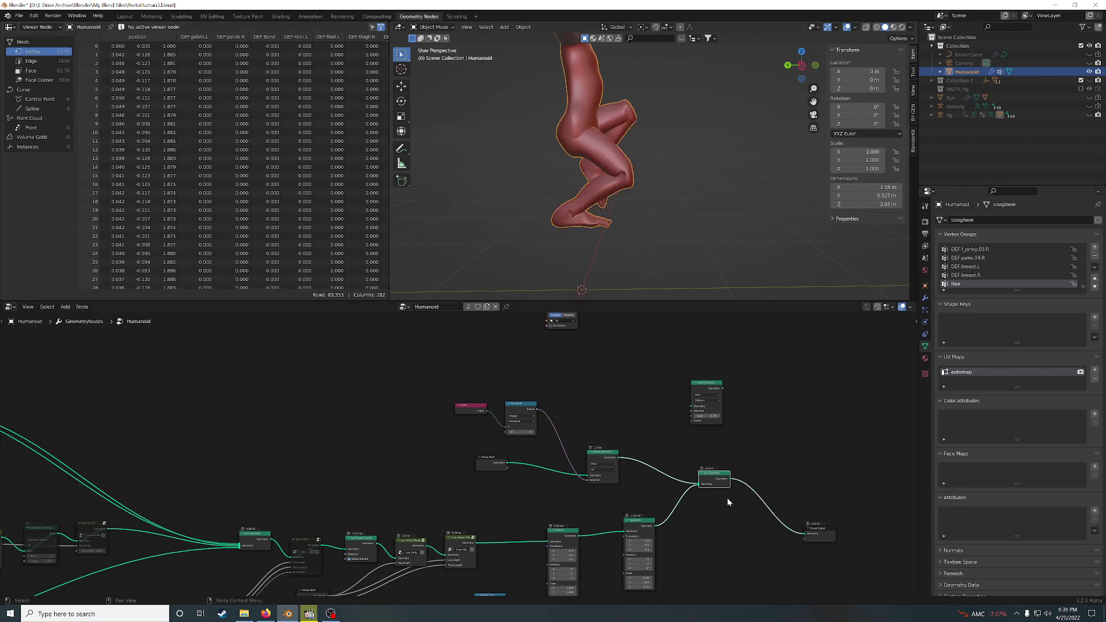
ctrl+shift+click(644, 527)
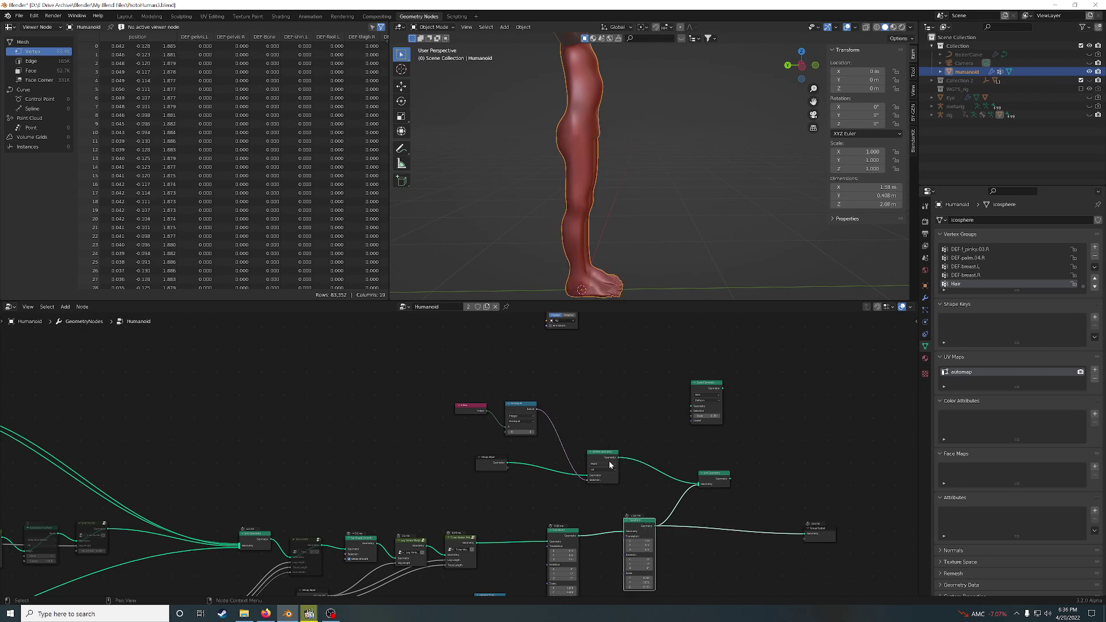
drag(605, 459, 607, 456)
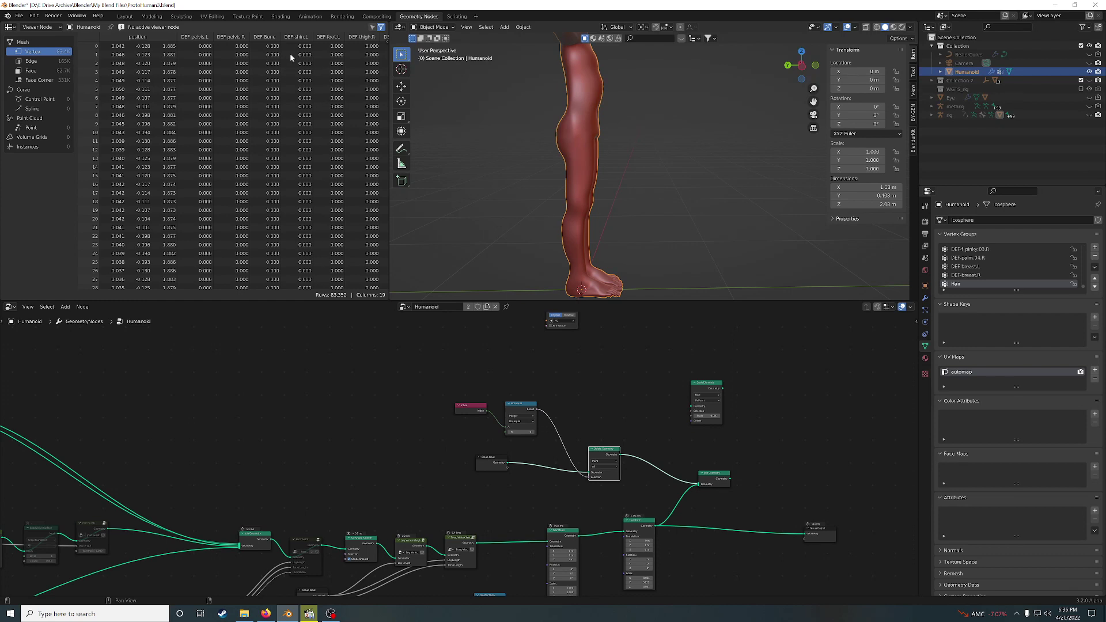
ctrl+shift+click(714, 481)
Step: Reposition the Join Geometry node between the final Transform node and the Group Output
drag(713, 484, 714, 520)
mouse_move(608, 458)
mouse_down()
mouse_move(610, 443)
mouse_move(608, 460)
mouse_up()
click(715, 519)
drag(716, 519, 709, 524)
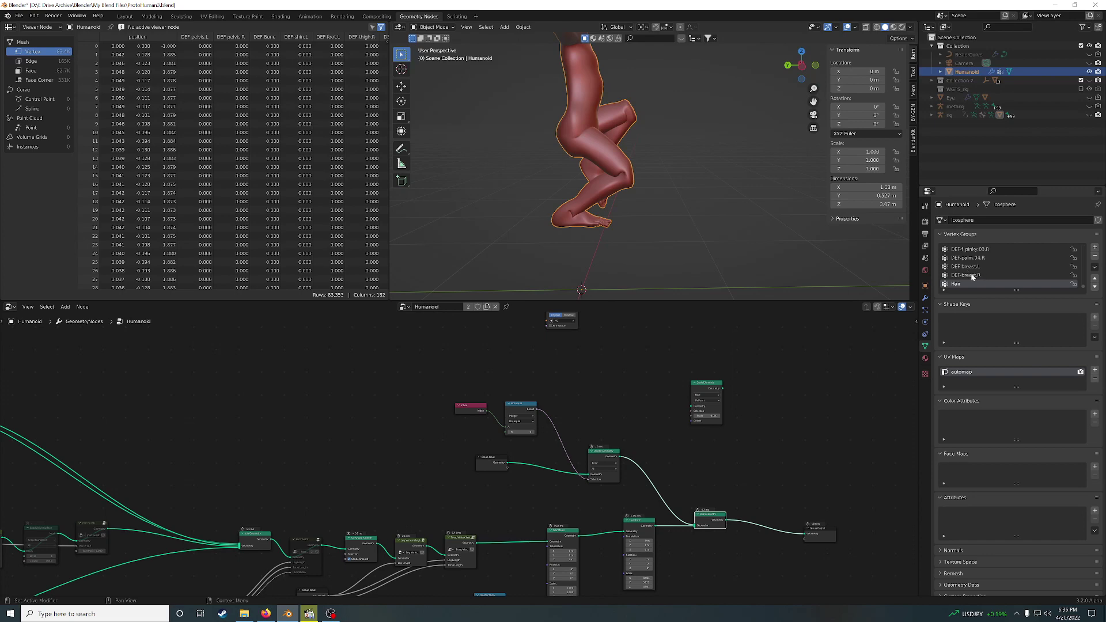
Step: Examine the Humanoid's bent legs up close and review the body parameters of its GeometryNodes modifier
scroll(360, 444, down, 5)
ctrl+scroll(693, 391, left, 5)
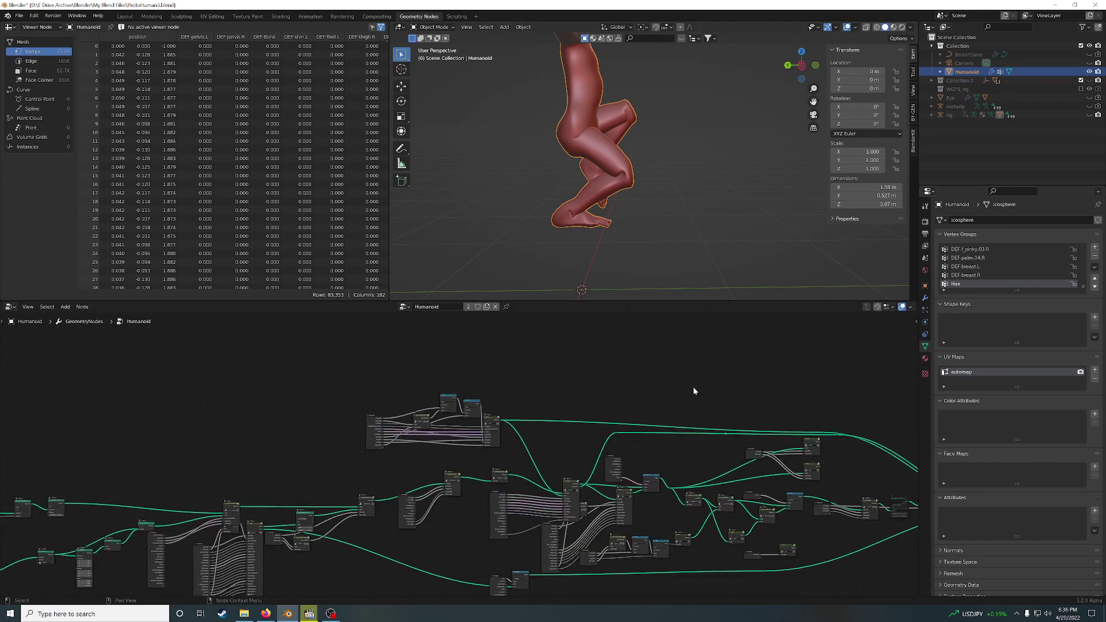
middle_drag(255, 405, 609, 373)
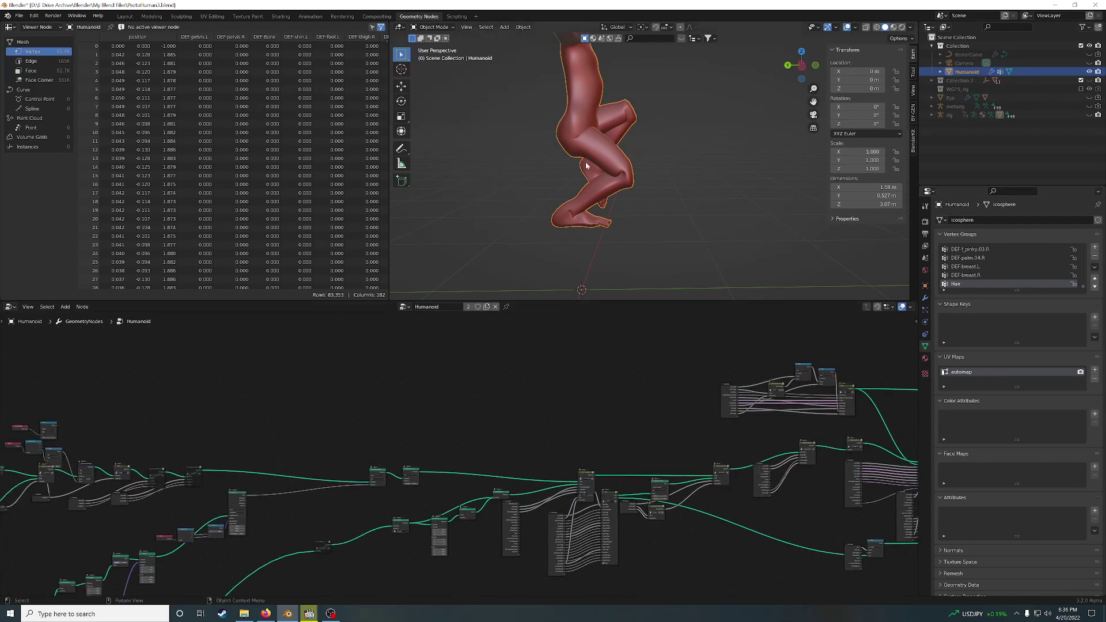
scroll(613, 123, up, 3)
scroll(627, 167, up, 2)
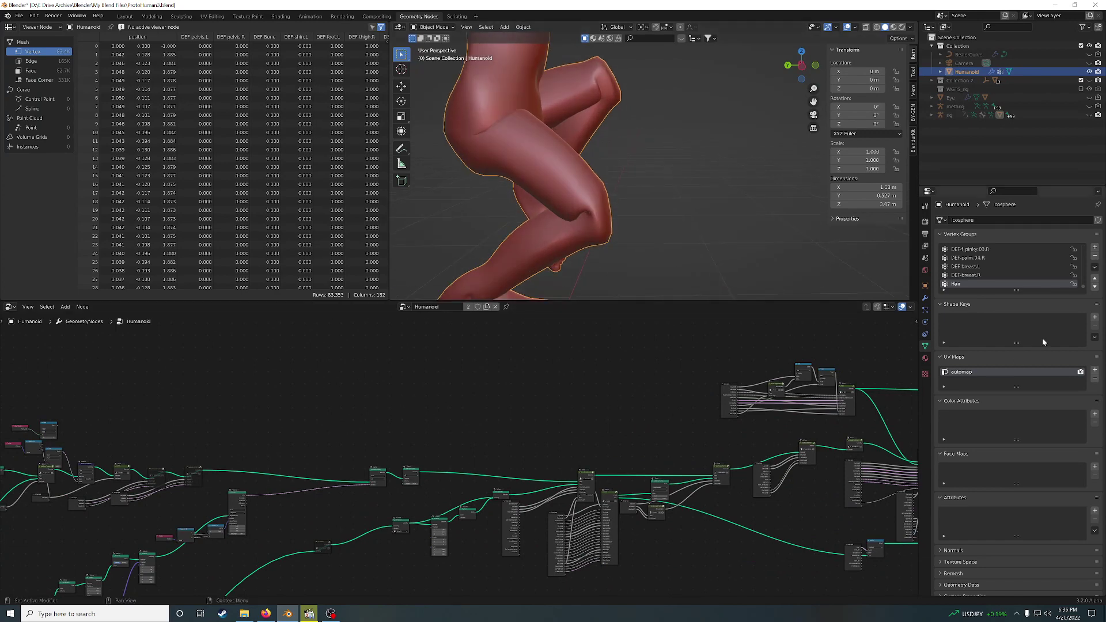
click(925, 297)
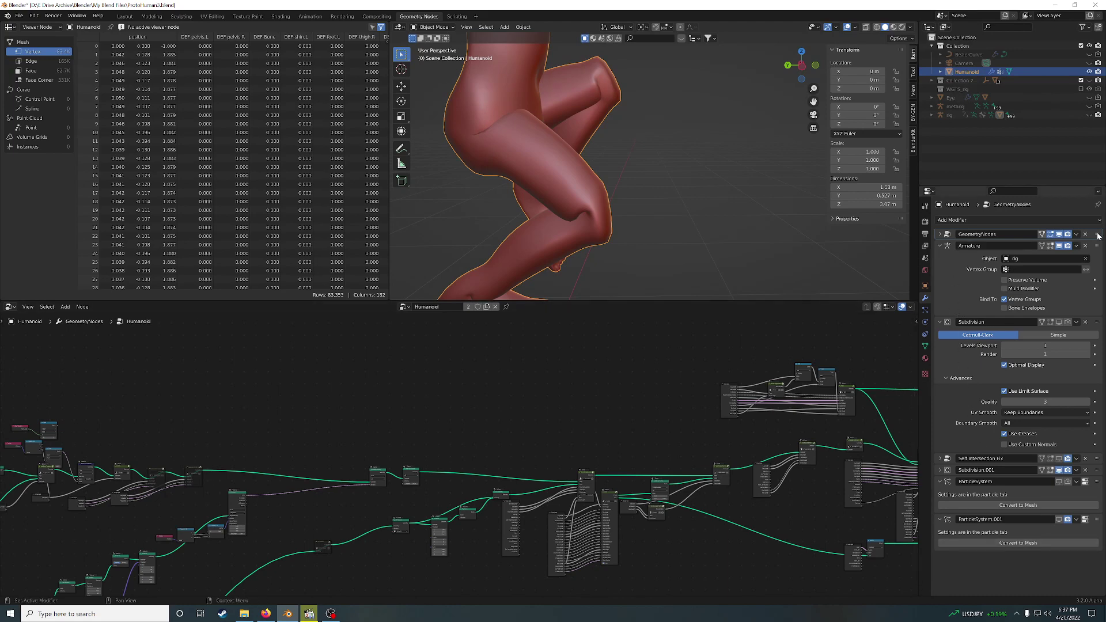
click(941, 235)
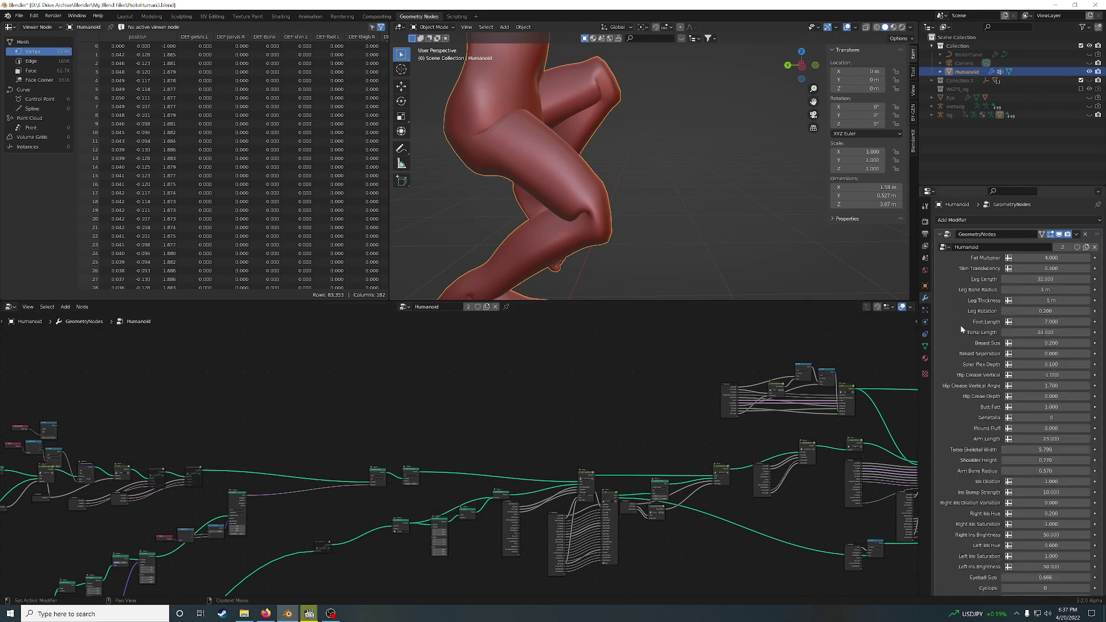
click(941, 234)
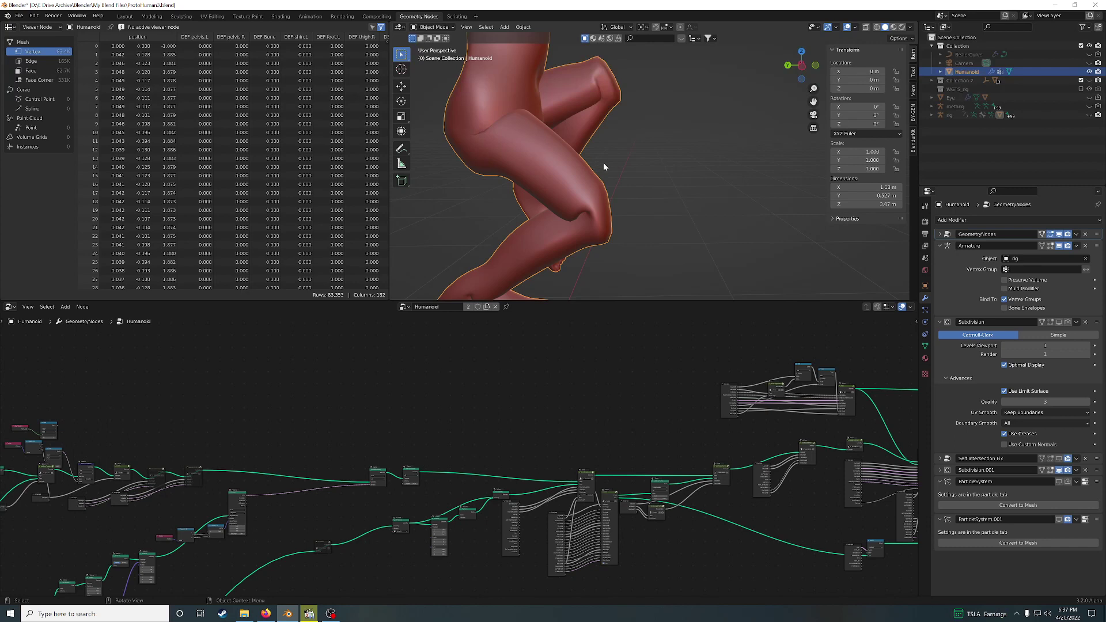
Step: Collapse the Armature modifier's settings and briefly check those of the Self Intersection Fix modifier
click(940, 246)
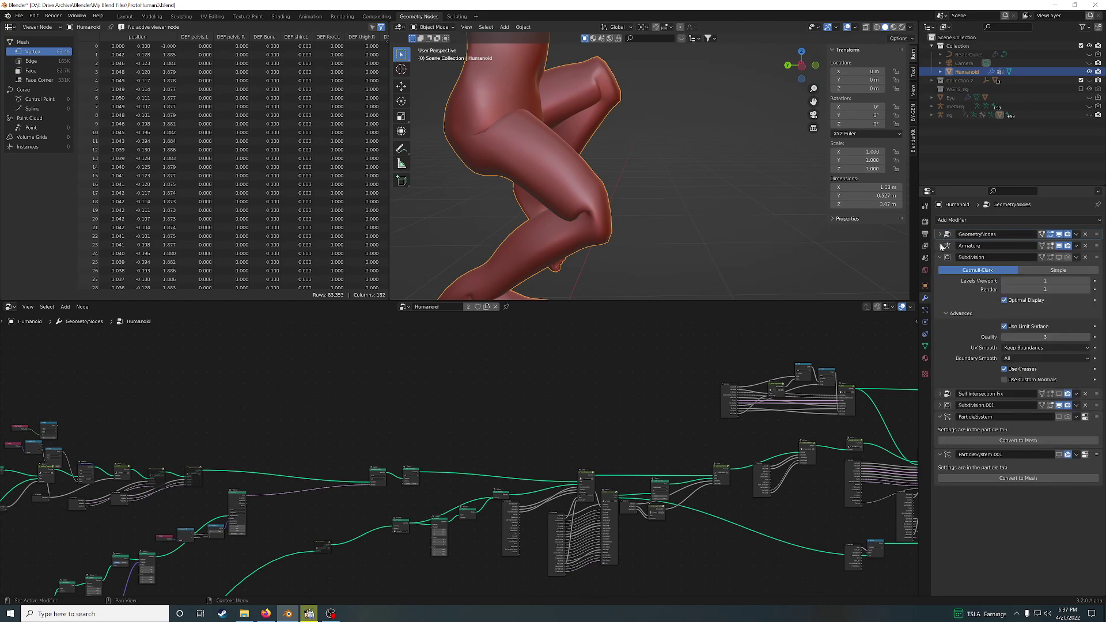
click(941, 394)
click(941, 394)
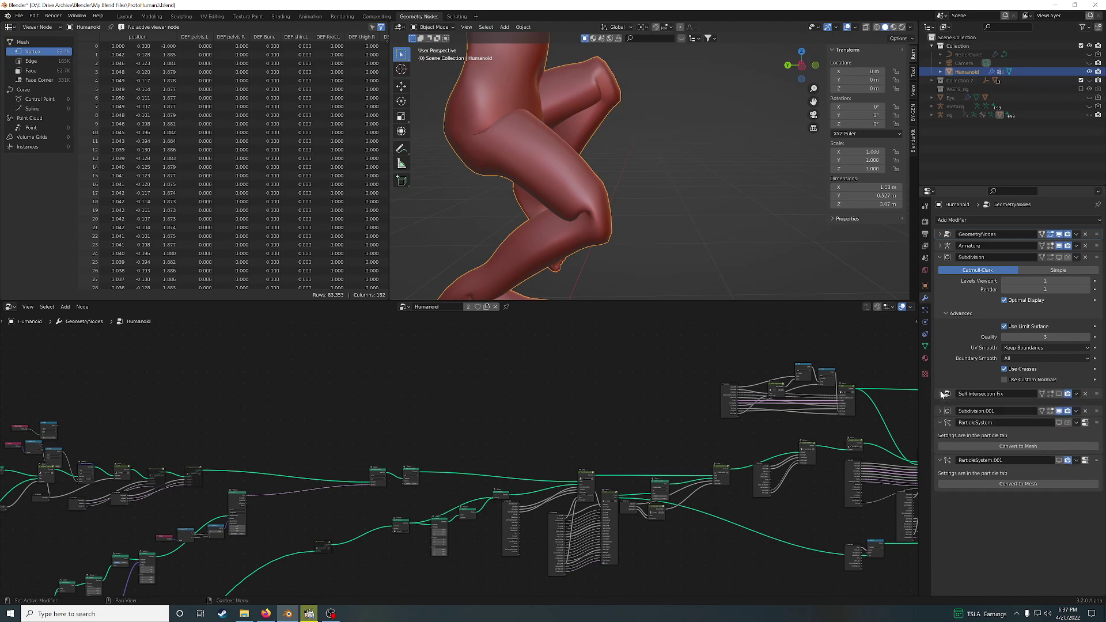
Step: Mute the last group node in the lower branch of the Leg and Foot Duplication frame
scroll(369, 360, down, 1)
middle_drag(284, 398, 681, 396)
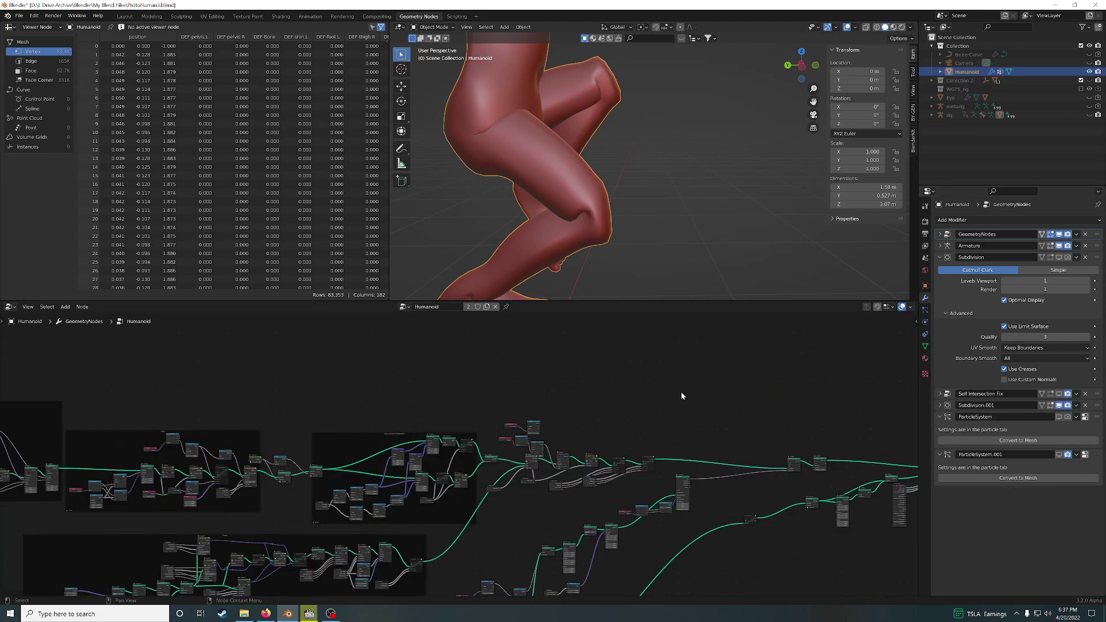
scroll(492, 503, up, 5)
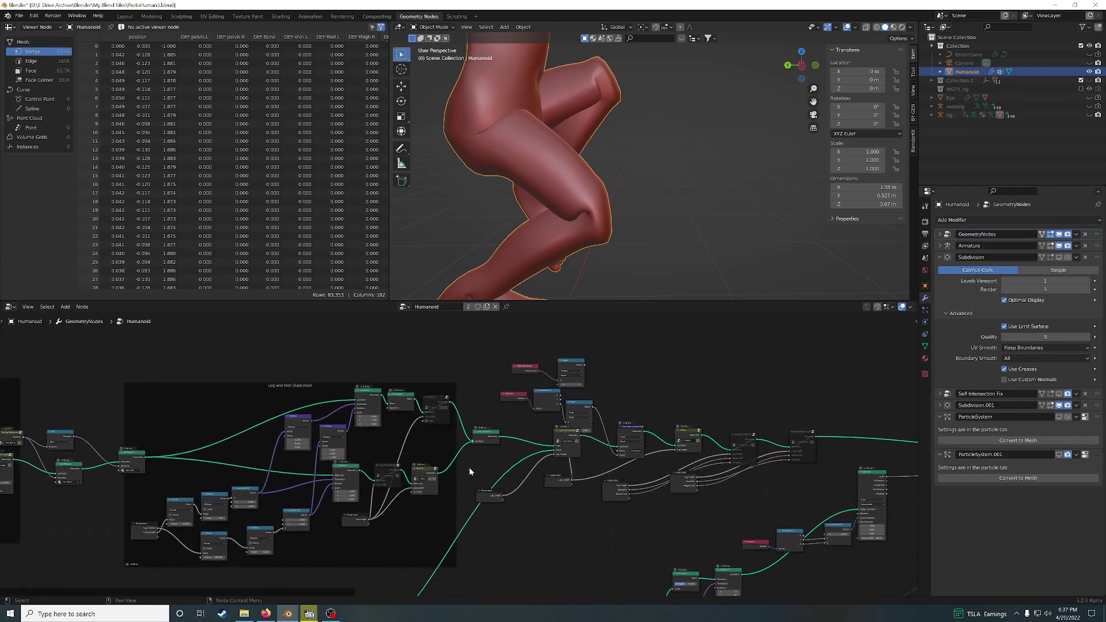
scroll(472, 467, up, 1)
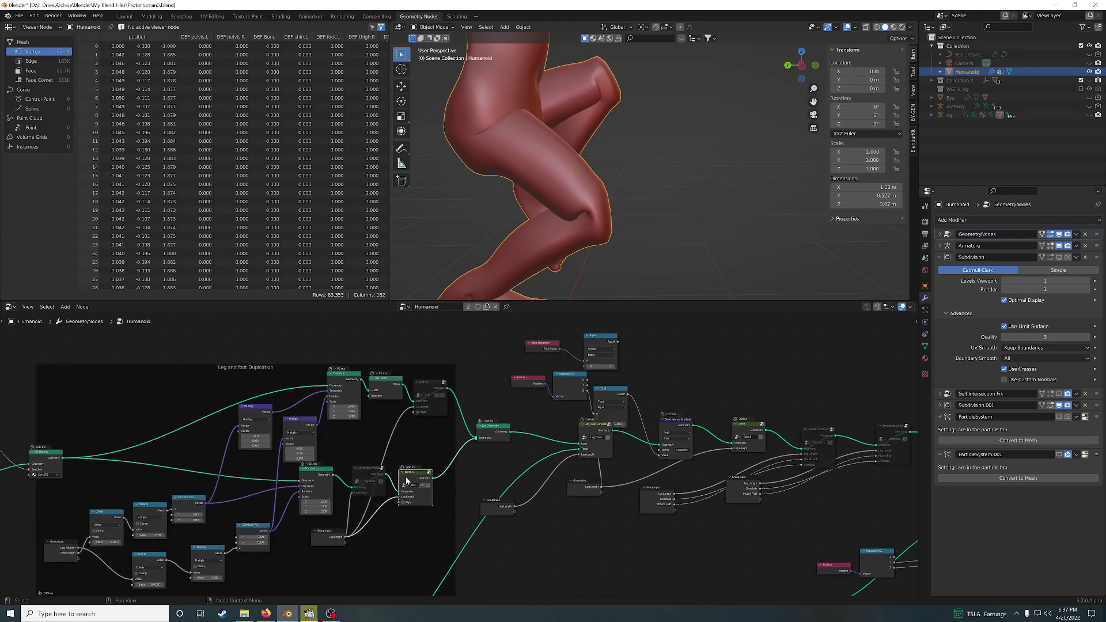
key(m)
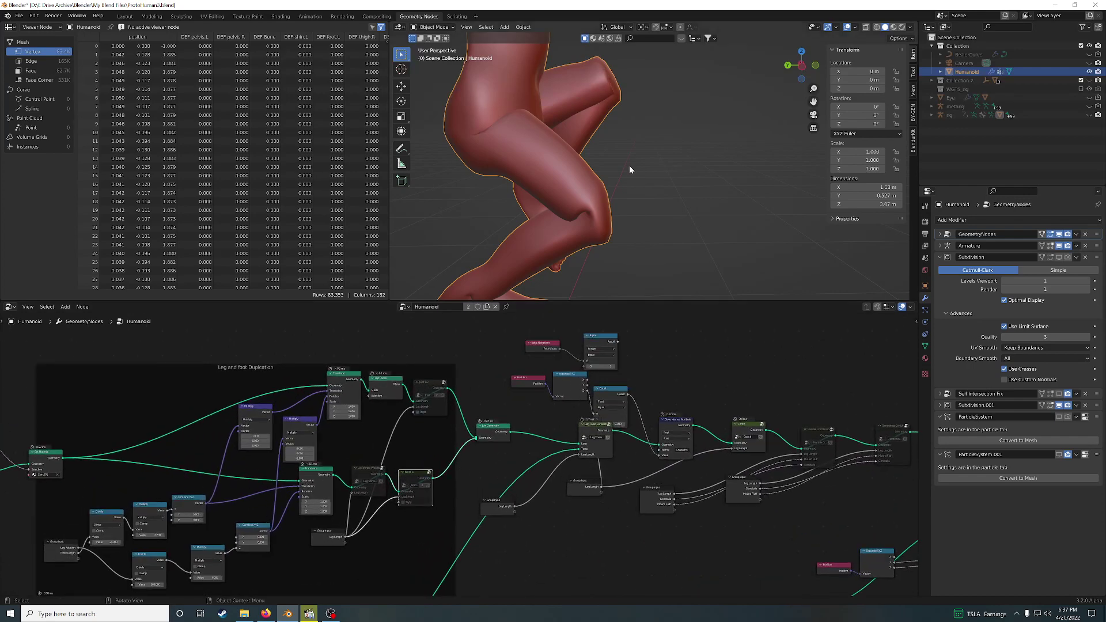
Step: Switch the viewport to Rendered shading and inspect the folded knee and hip from the opposite side
mouse_move(630, 168)
middle_down()
mouse_move(551, 167)
mouse_move(751, 131)
mouse_move(694, 197)
mouse_move(629, 184)
mouse_move(645, 173)
middle_up()
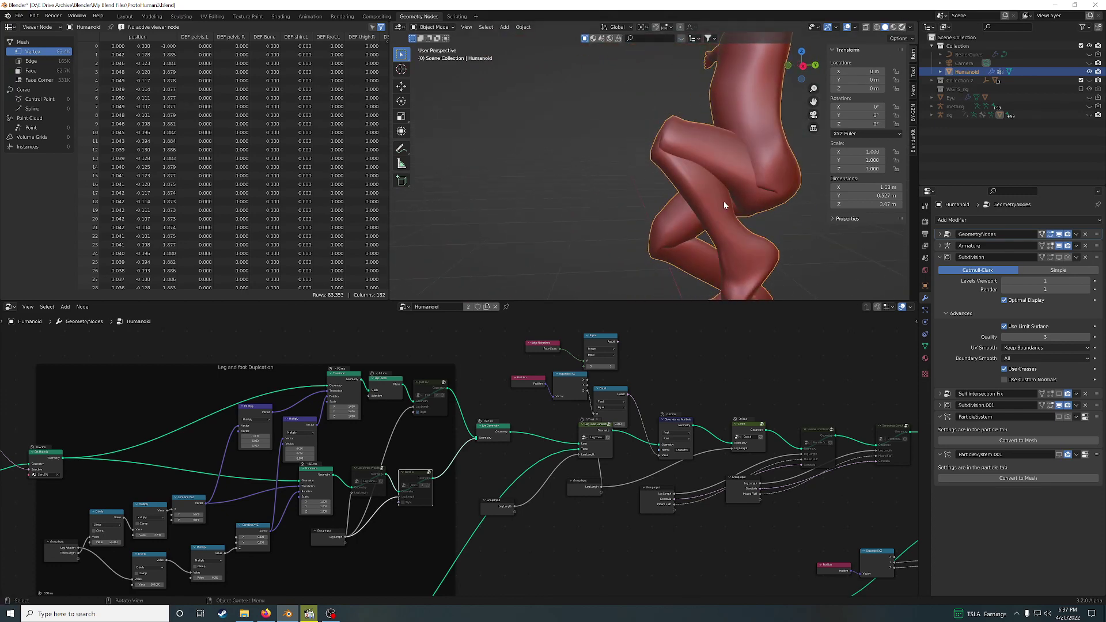
key(z)
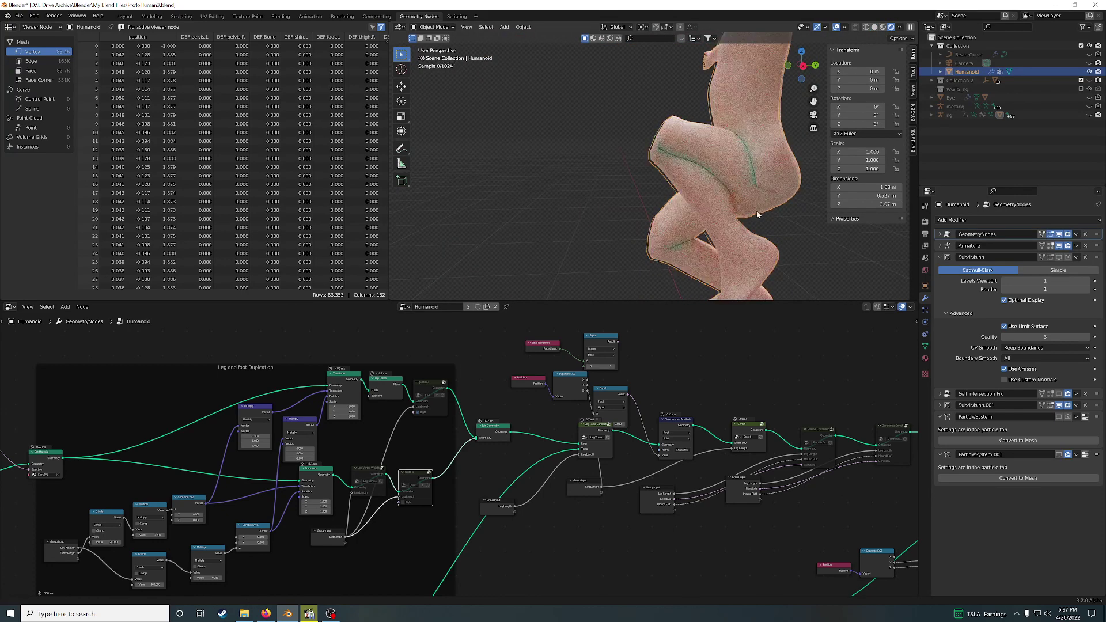
middle_drag(758, 214, 638, 173)
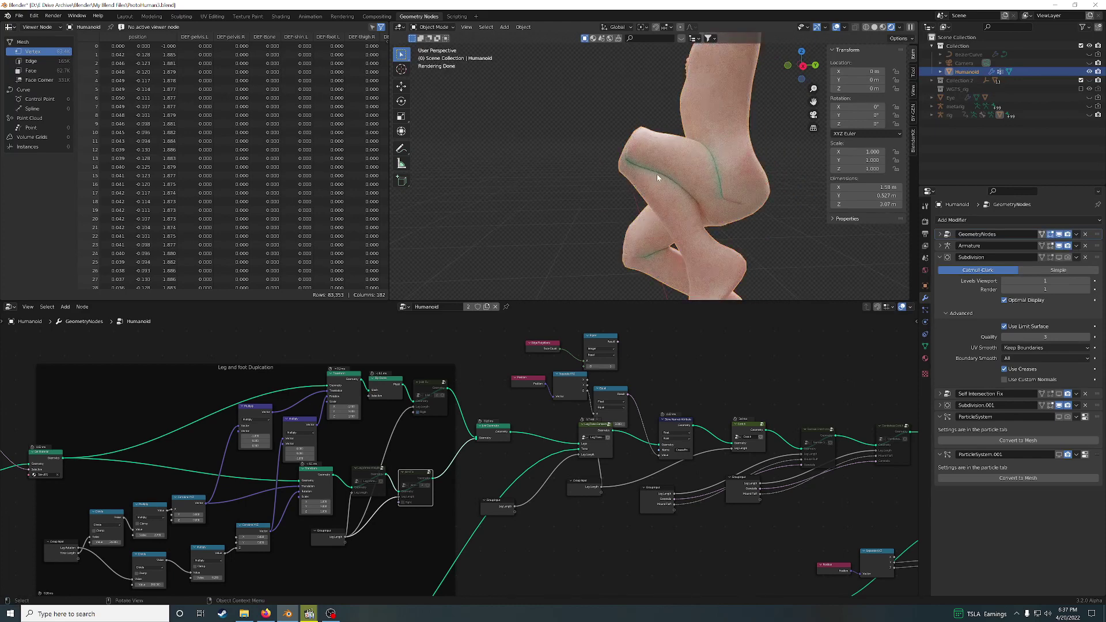
scroll(656, 174, up, 2)
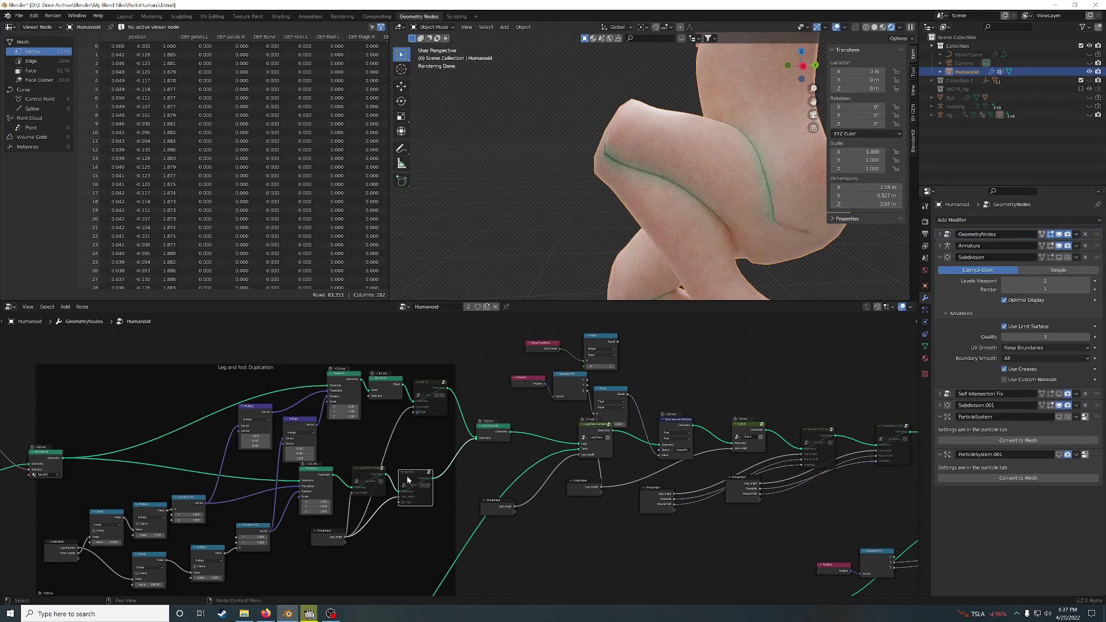
Step: Unmute the last lower group node in the Leg and Foot Duplication frame and enable Self Intersection Fix in the viewport
key(m)
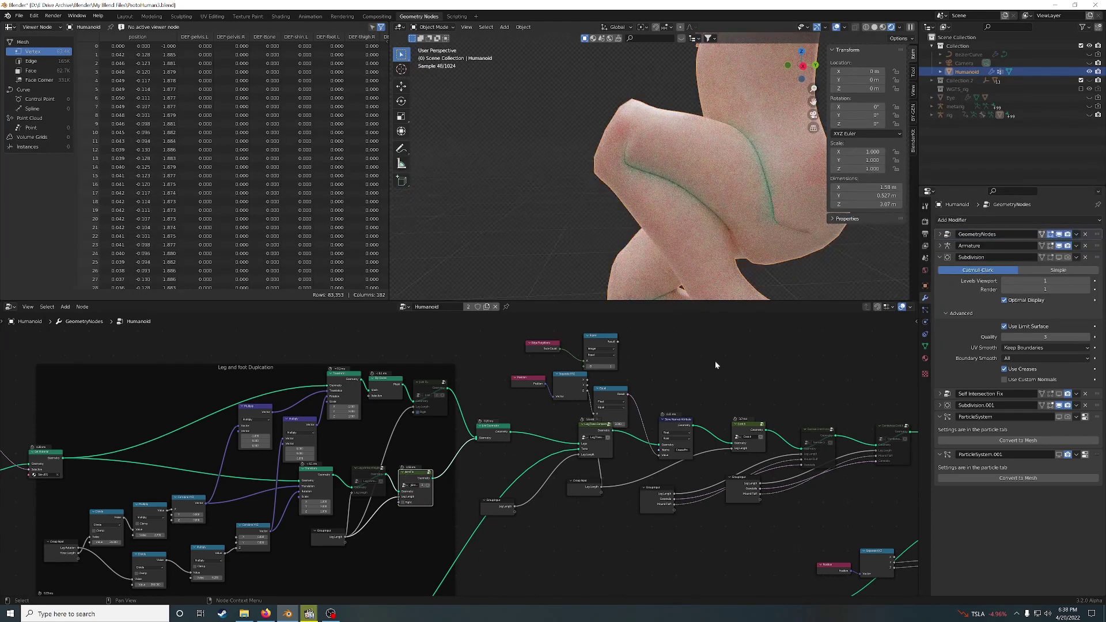
click(1060, 394)
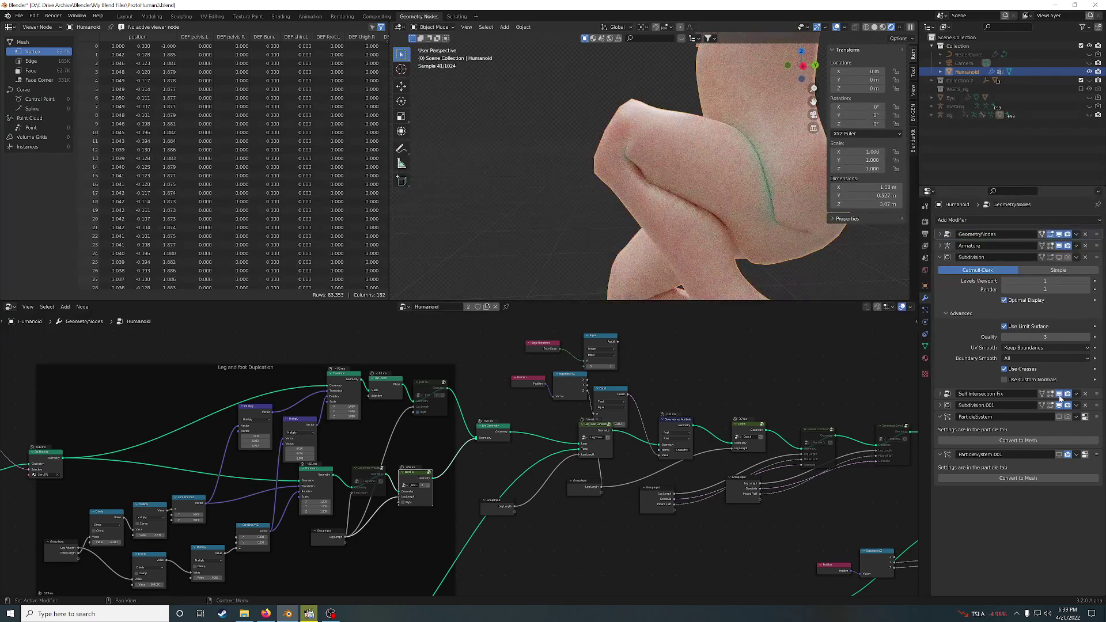
Step: View the raised knee from the other side and mute the last lower leg group node again
mouse_move(775, 173)
middle_down()
mouse_move(756, 197)
mouse_move(767, 190)
middle_up()
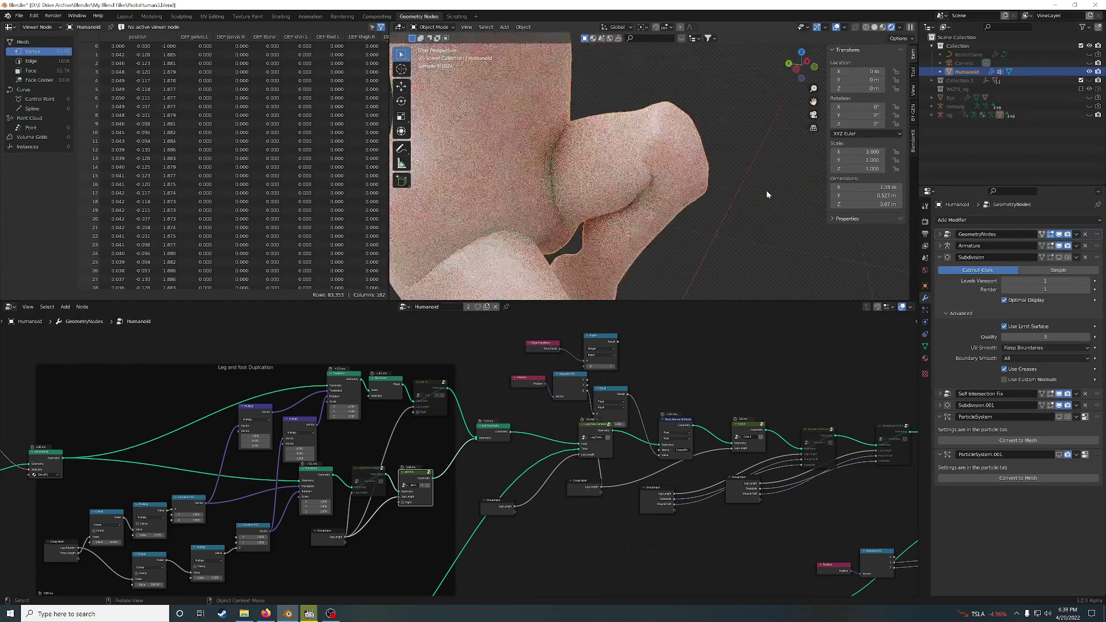
click(411, 479)
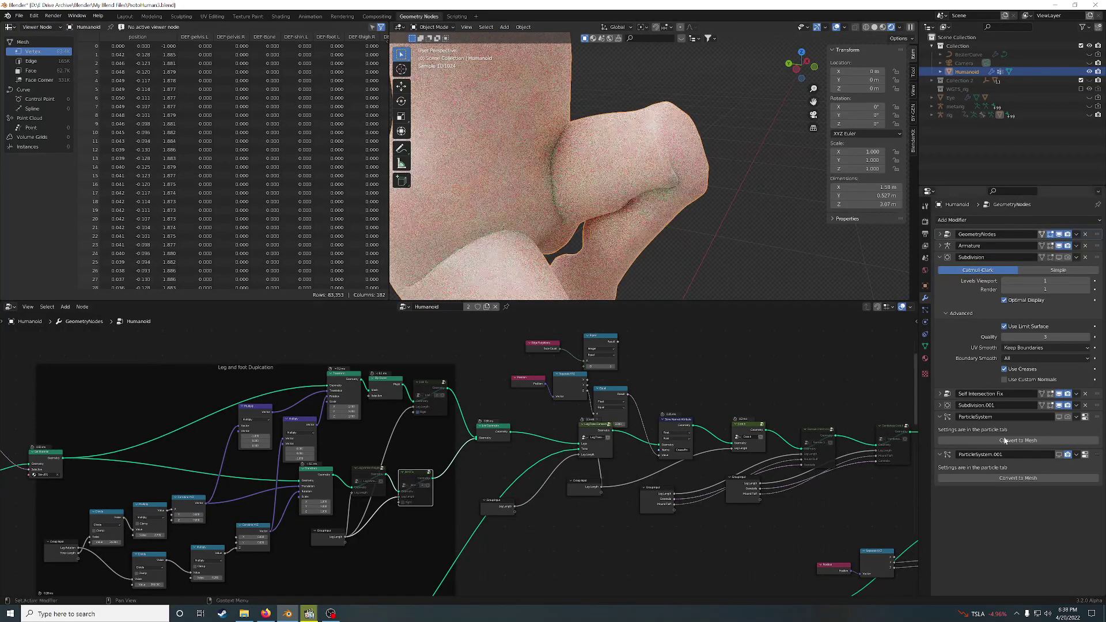
Step: Switch off Self Intersection Fix in the viewport, inspect the folded knee and hip, and switch the modifier back on
click(1060, 395)
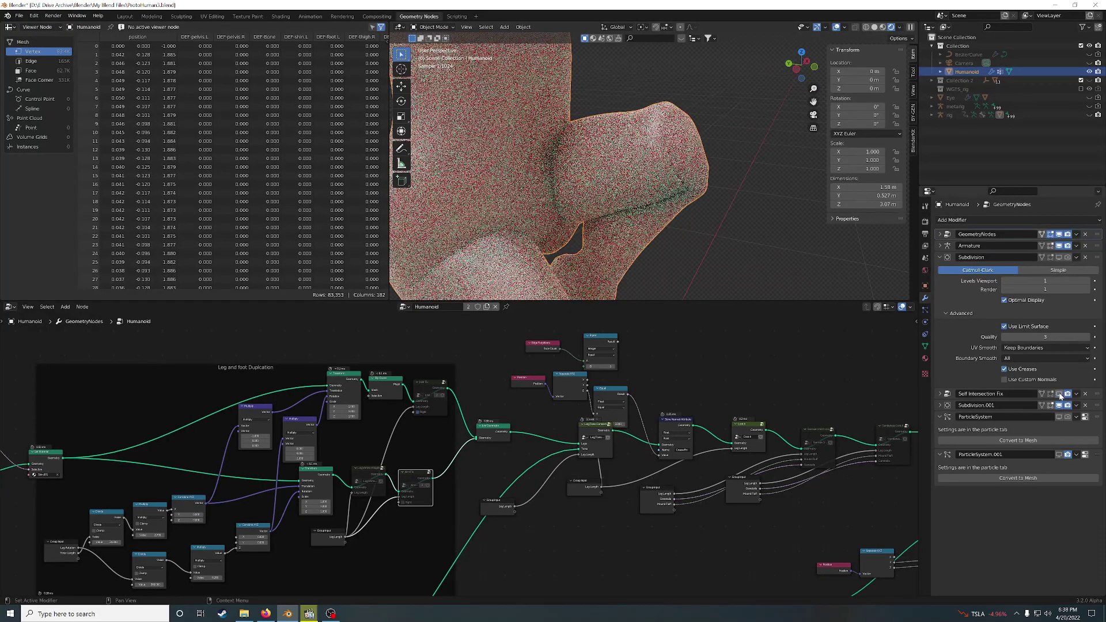
scroll(728, 246, down, 2)
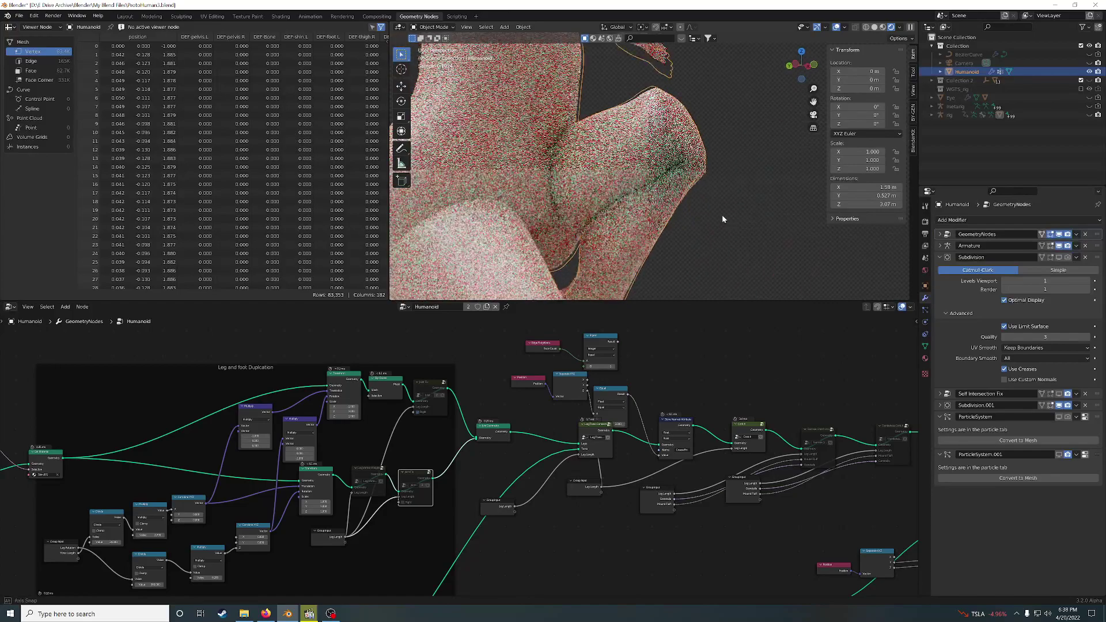
middle_drag(721, 214, 675, 211)
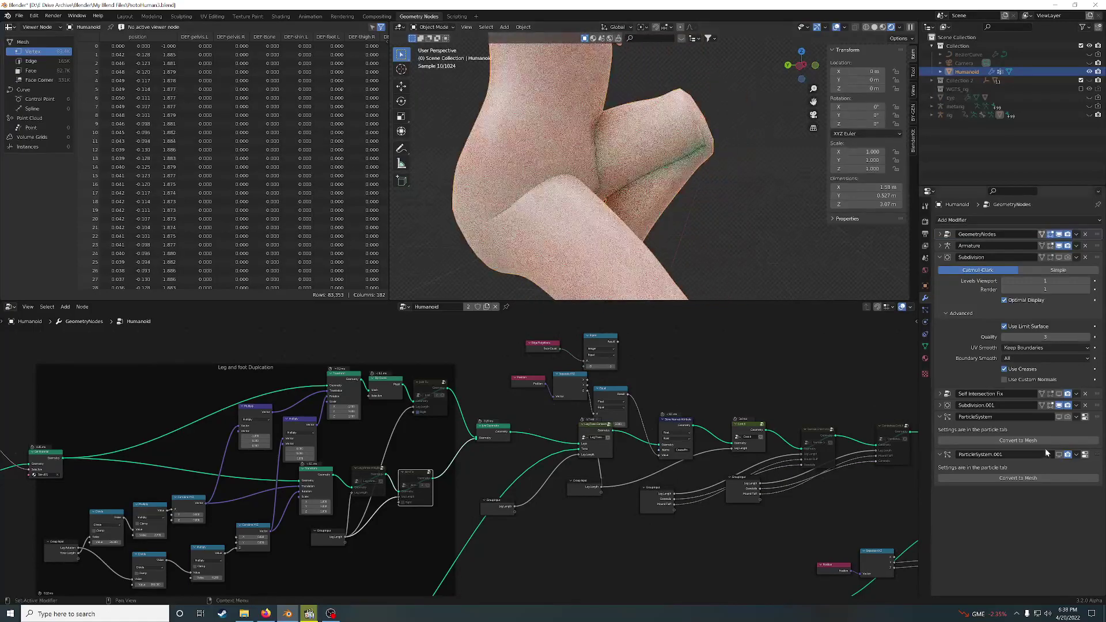
click(1060, 394)
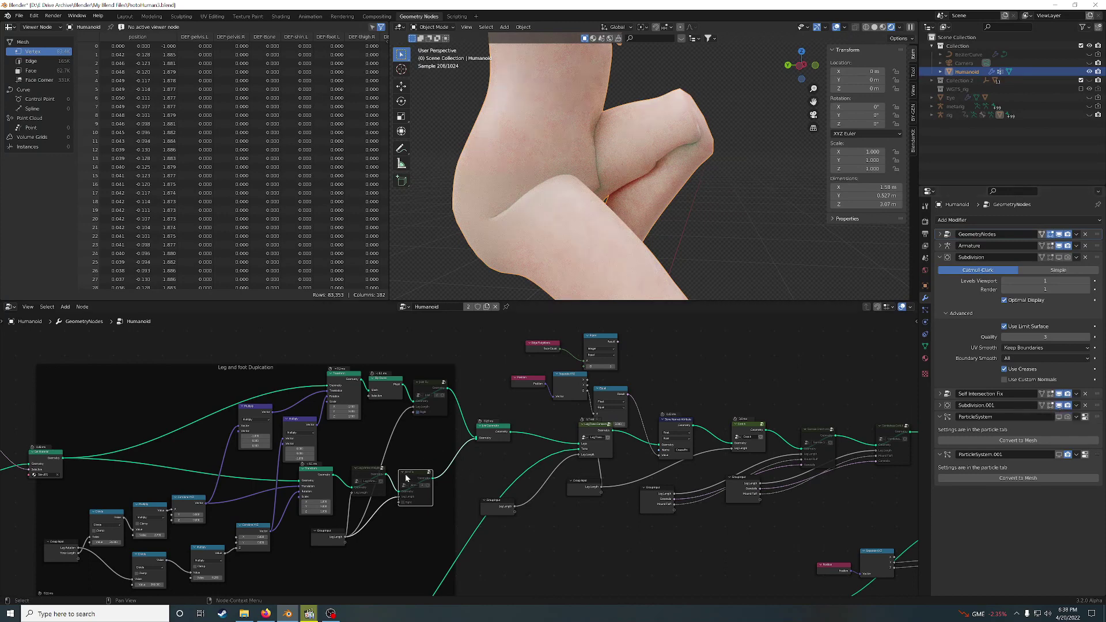
Step: Unmute the last lower group node in the leg duplication frame and compare the knee with Self Intersection Fix off and on
key(m)
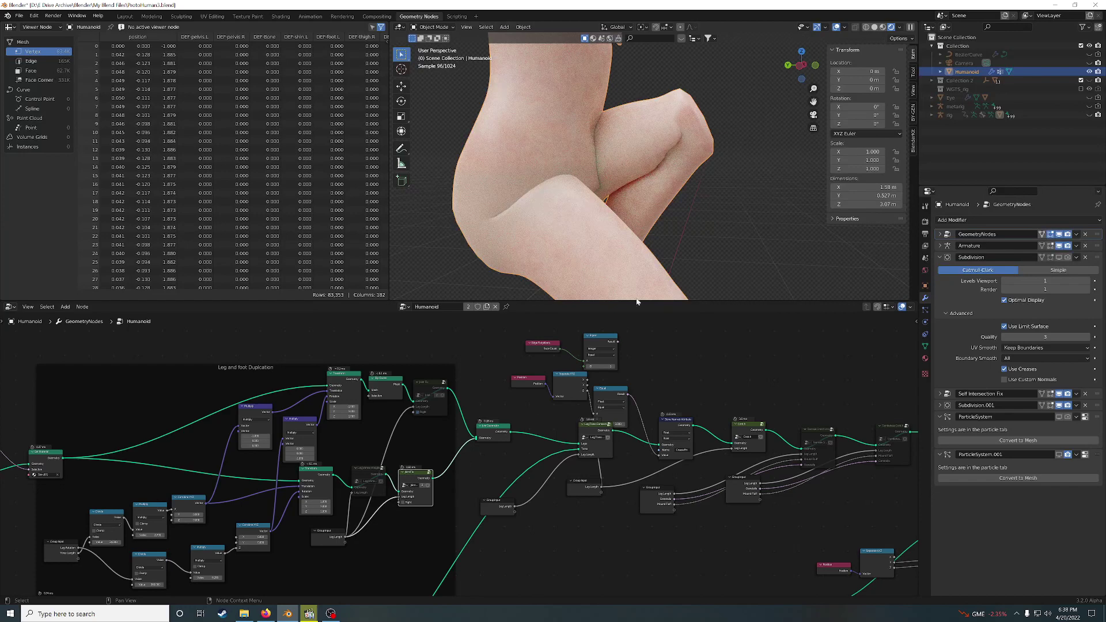
click(1060, 394)
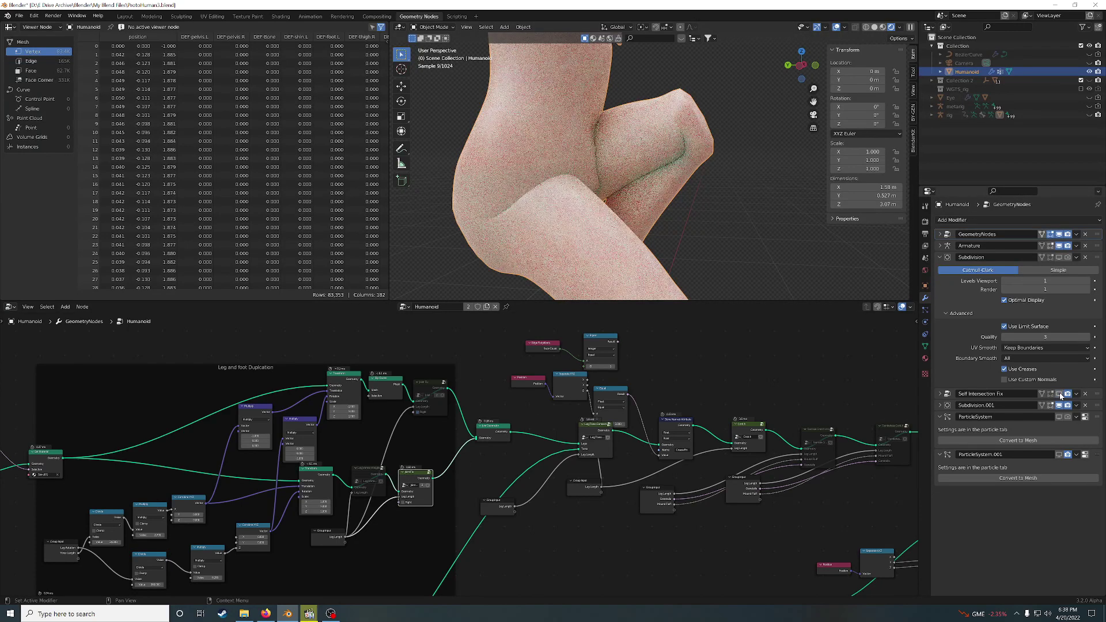
click(1060, 394)
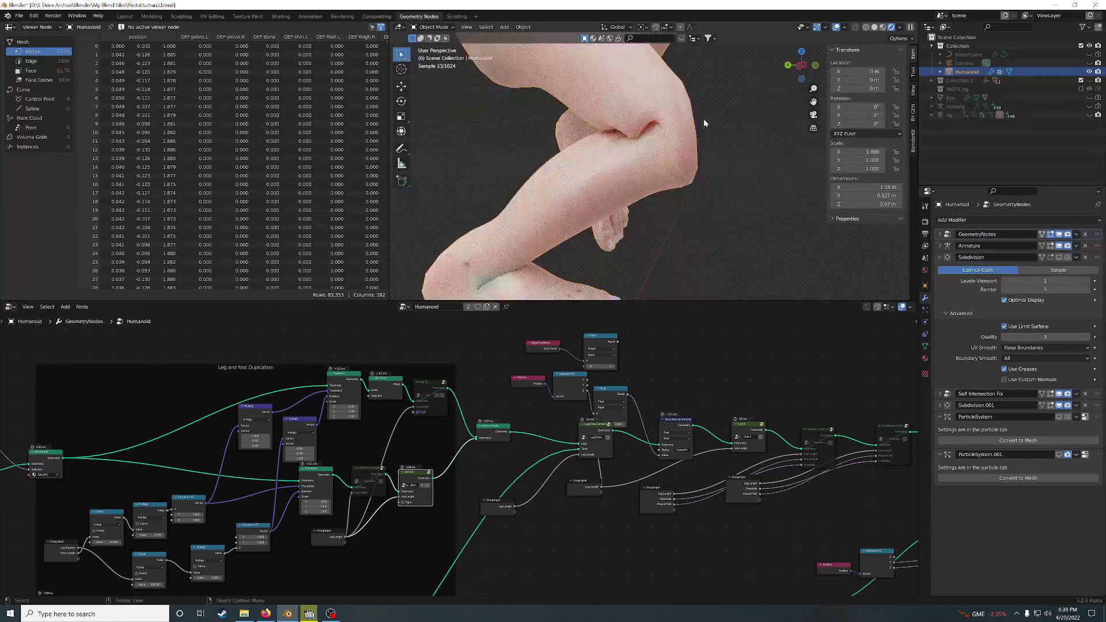
Step: Unmute the last group node in the upper branch of the Leg and Foot Duplication frame
click(668, 167)
click(423, 386)
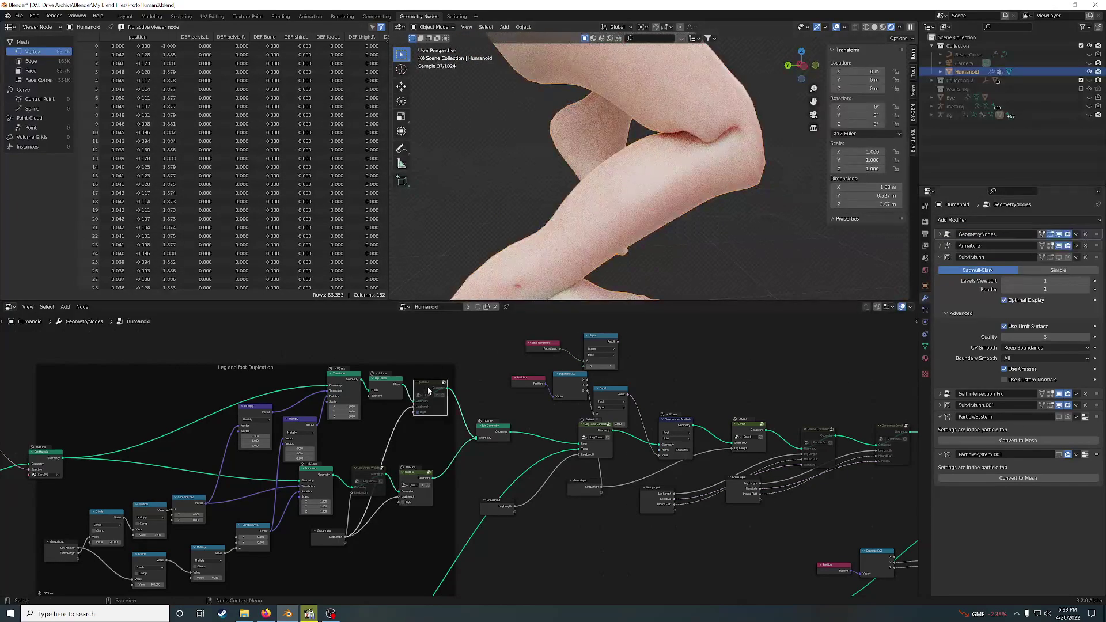
key(g)
click(422, 386)
key(m)
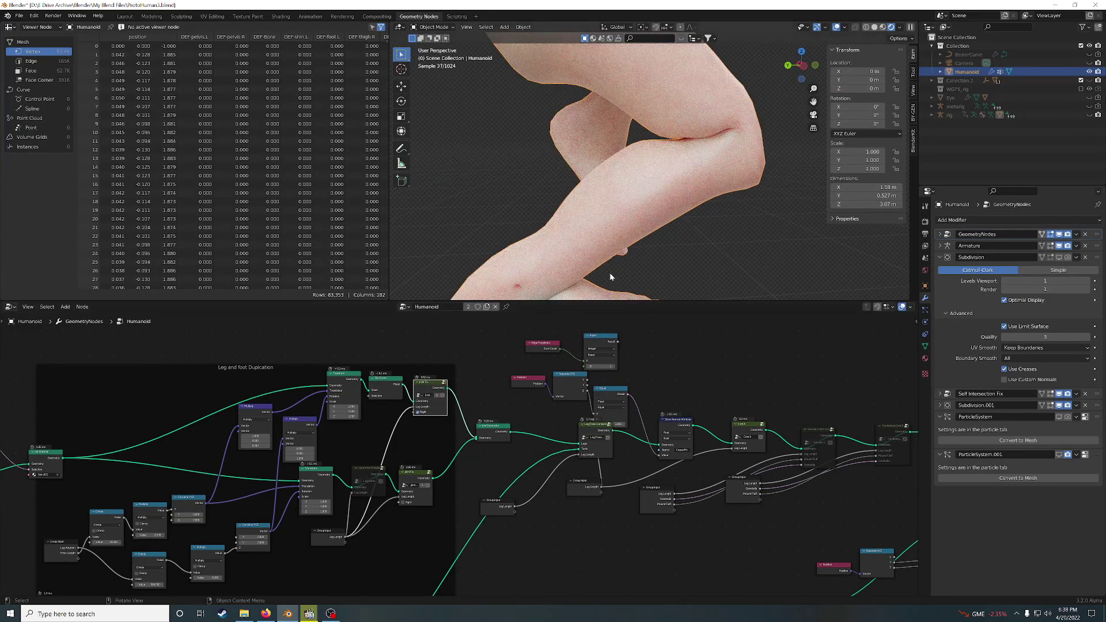
Step: Toggle Self Intersection Fix in the viewport and inspect the raised knee and hip from the other side
click(1060, 395)
scroll(716, 161, up, 5)
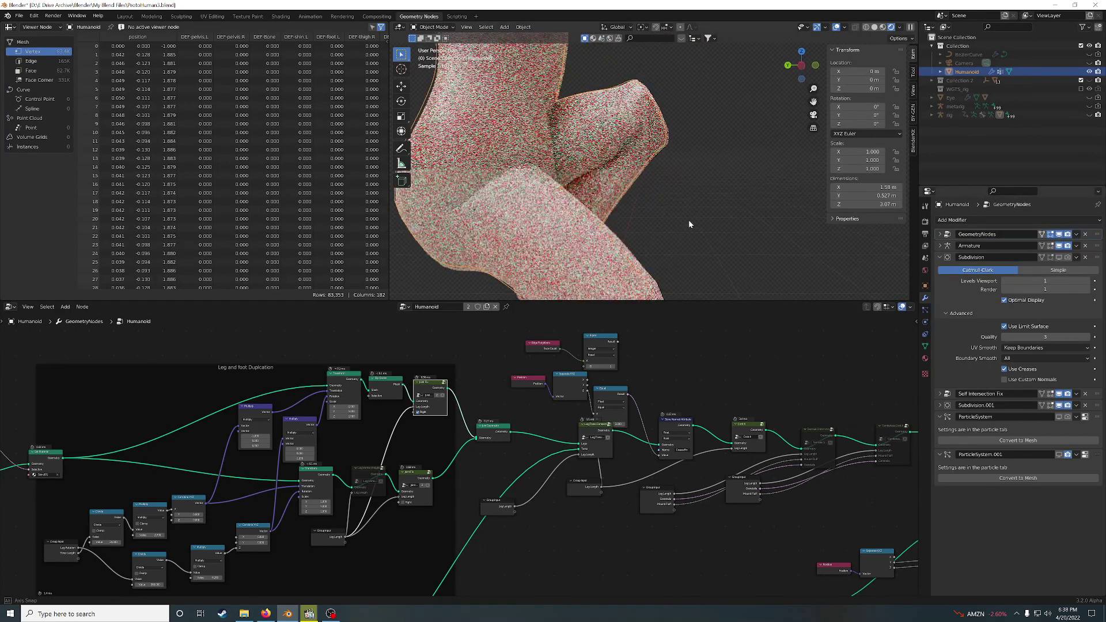
middle_drag(690, 222, 625, 148)
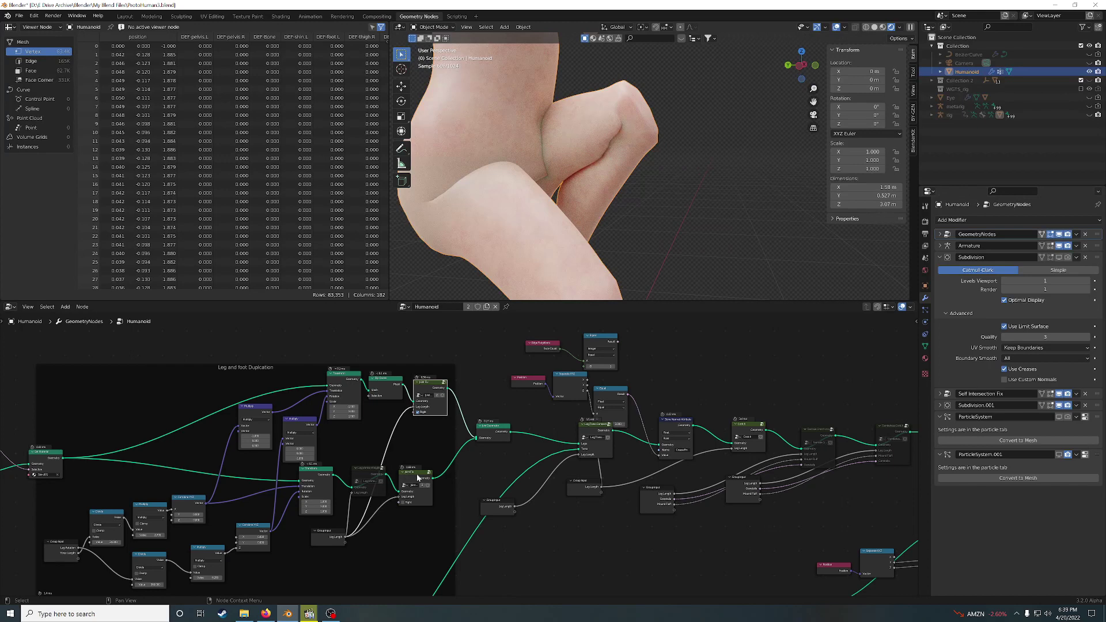
Step: Inspect both folded legs in the render and move the last lower group node further down within the Leg and Foot Duplication frame
drag(406, 481, 413, 484)
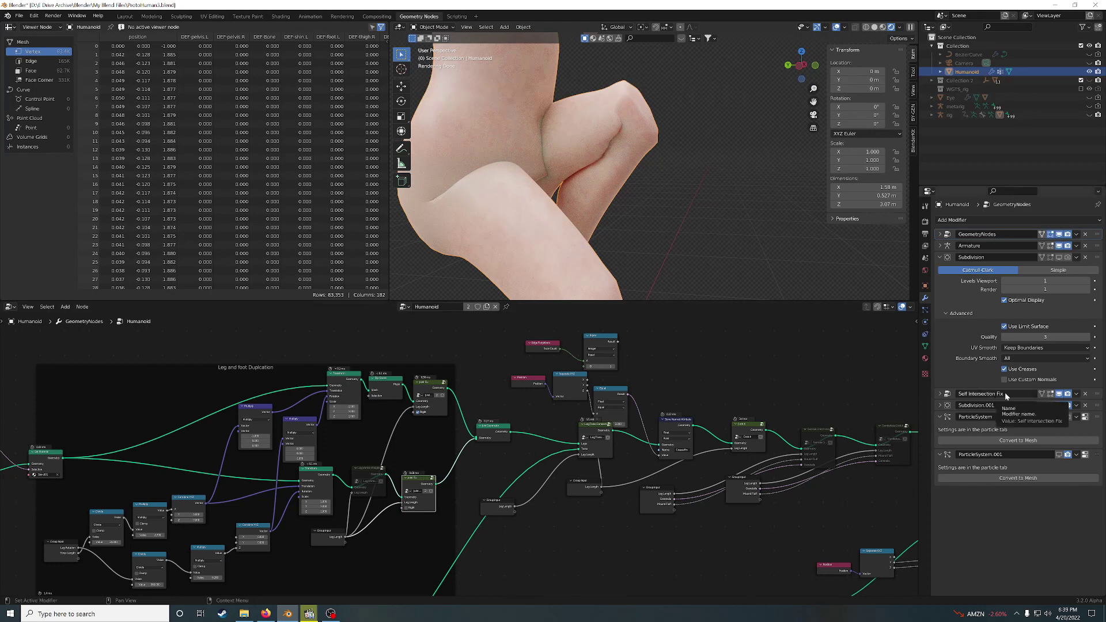
scroll(634, 177, down, 3)
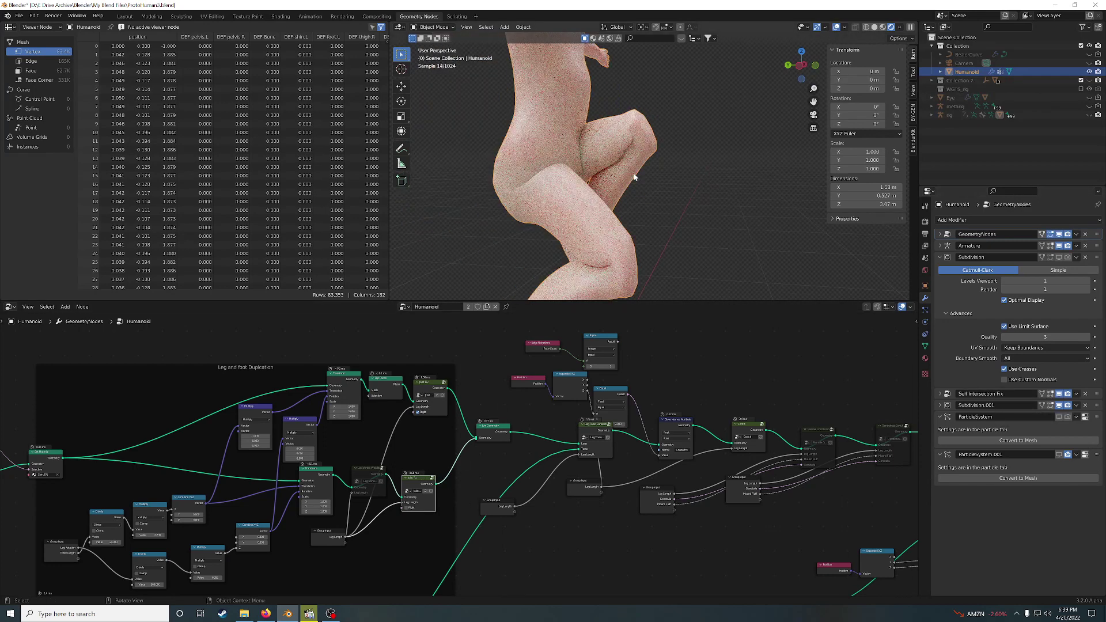
middle_drag(643, 216, 669, 185)
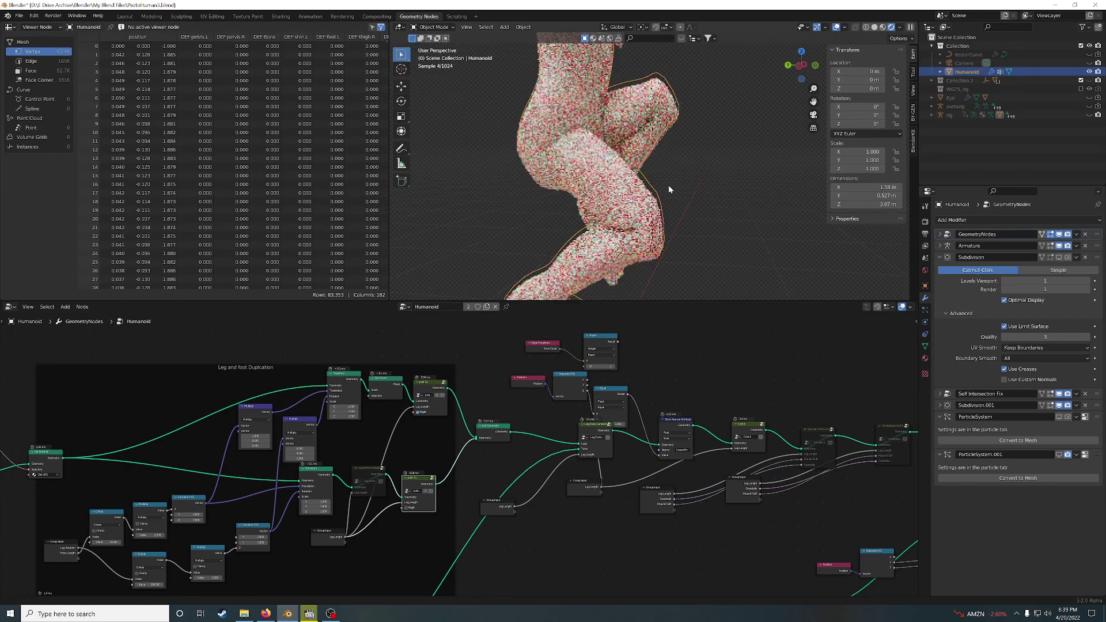
scroll(669, 190, up, 5)
middle_drag(693, 238, 674, 215)
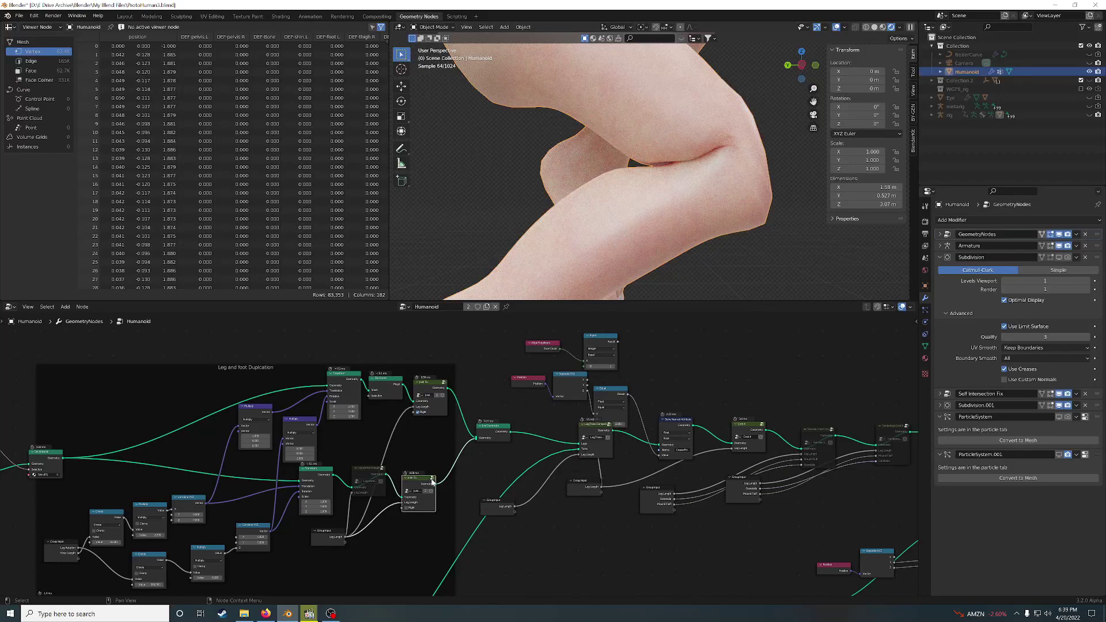
drag(433, 482, 436, 503)
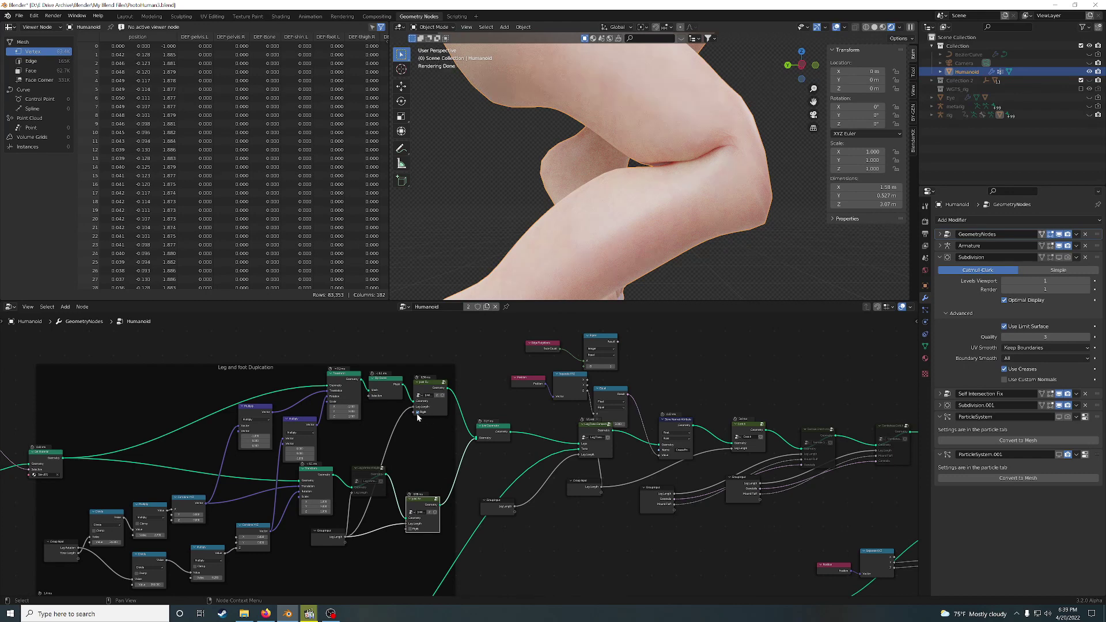
Step: Open the Joint Fix node group and examine its overall layout and the nodes at its start
click(435, 500)
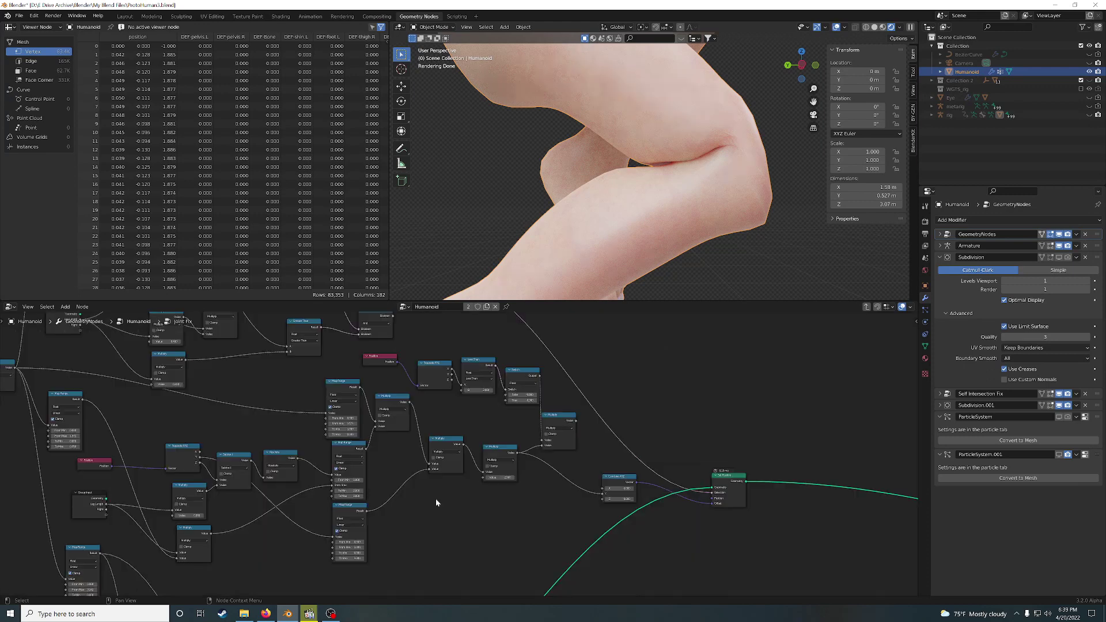
scroll(436, 499, down, 6)
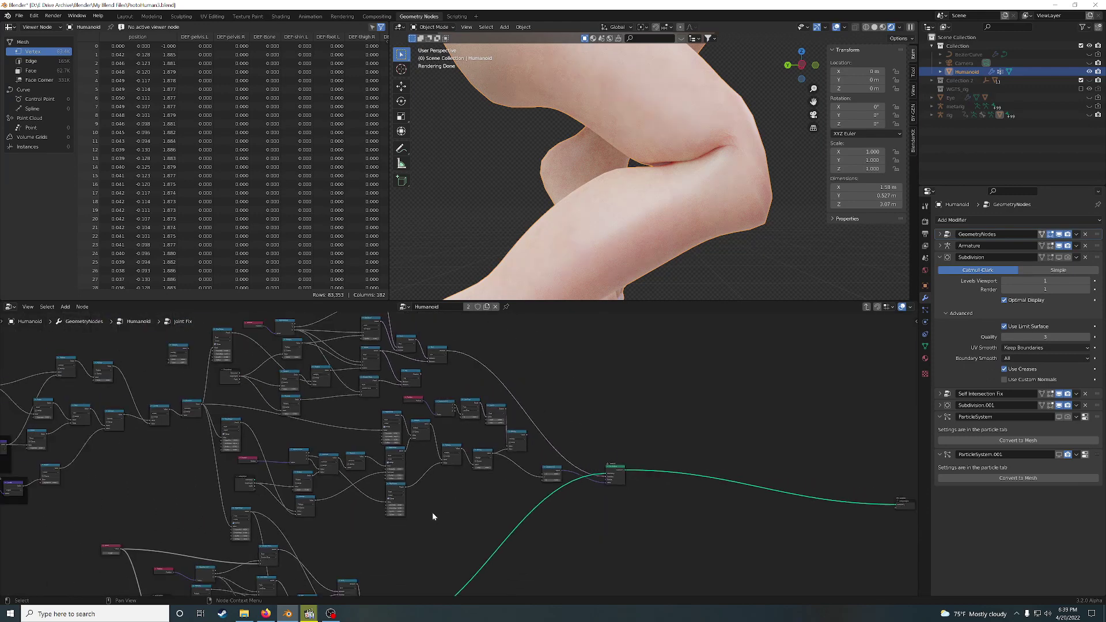
scroll(309, 493, down, 2)
middle_drag(265, 483, 333, 465)
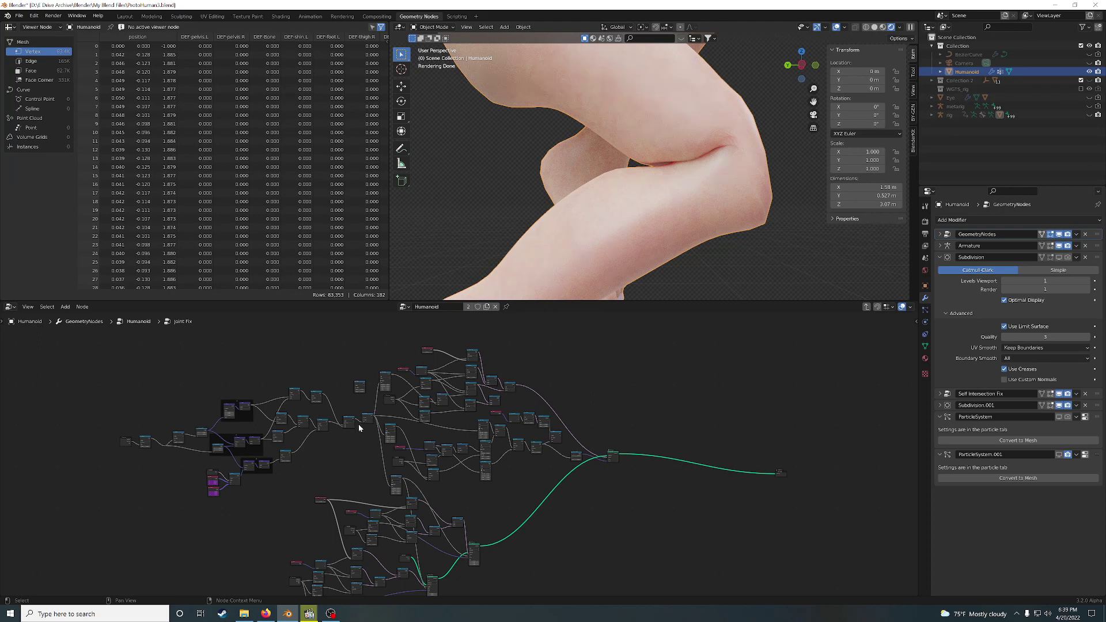
scroll(403, 438, up, 2)
middle_drag(404, 438, 547, 452)
scroll(504, 458, up, 3)
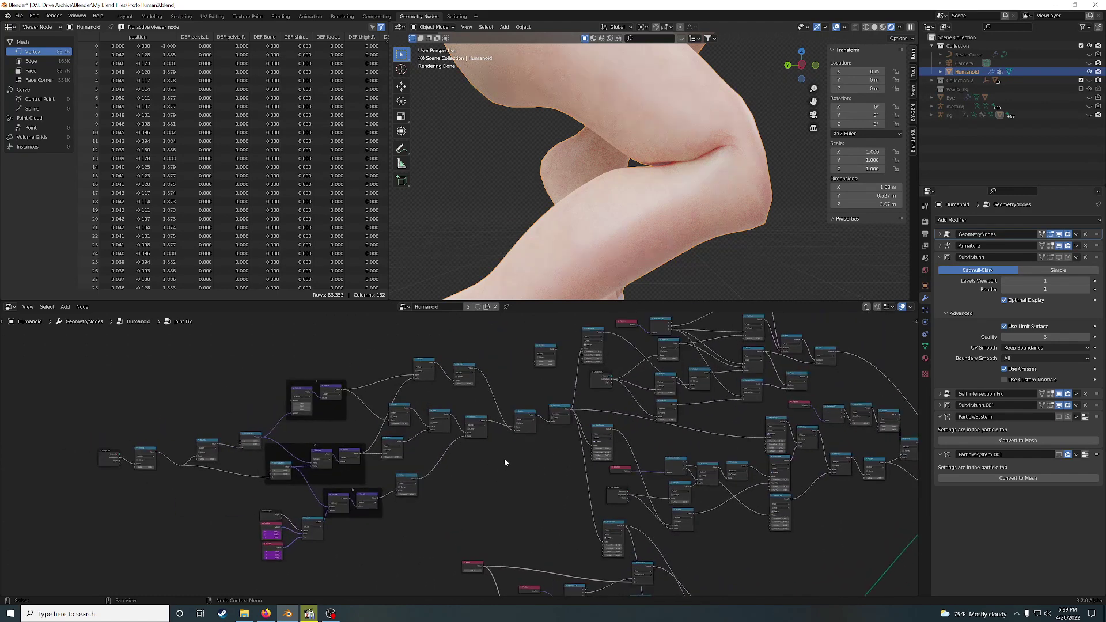
Step: Select the nodes around frames A, B and C in Joint Fix and compare them with the whole folded leg
drag(37, 359, 588, 562)
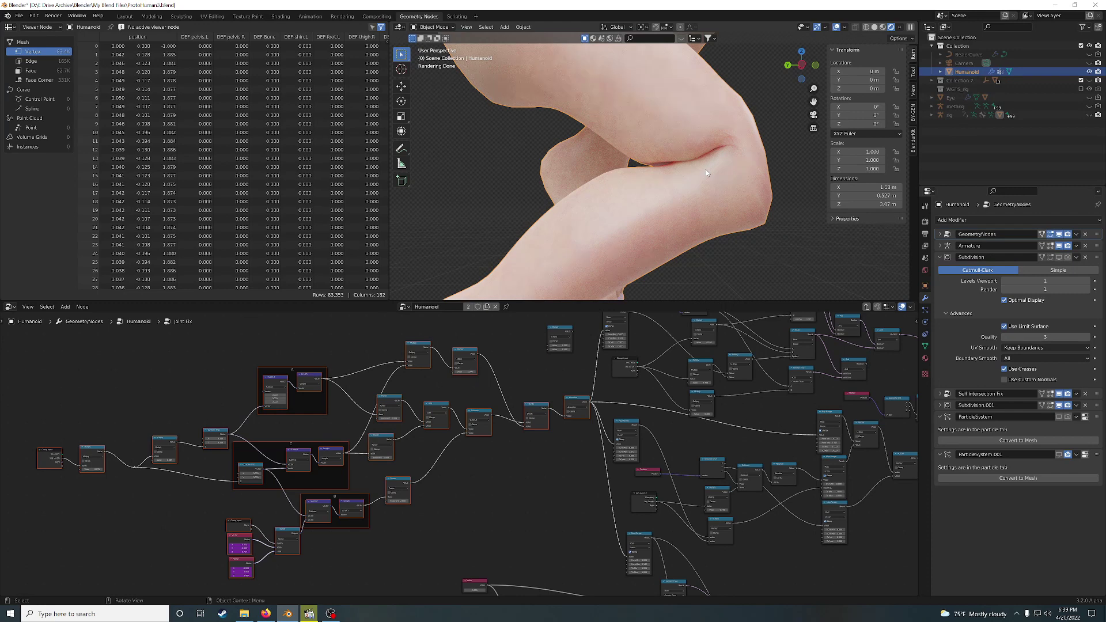
scroll(685, 178, down, 4)
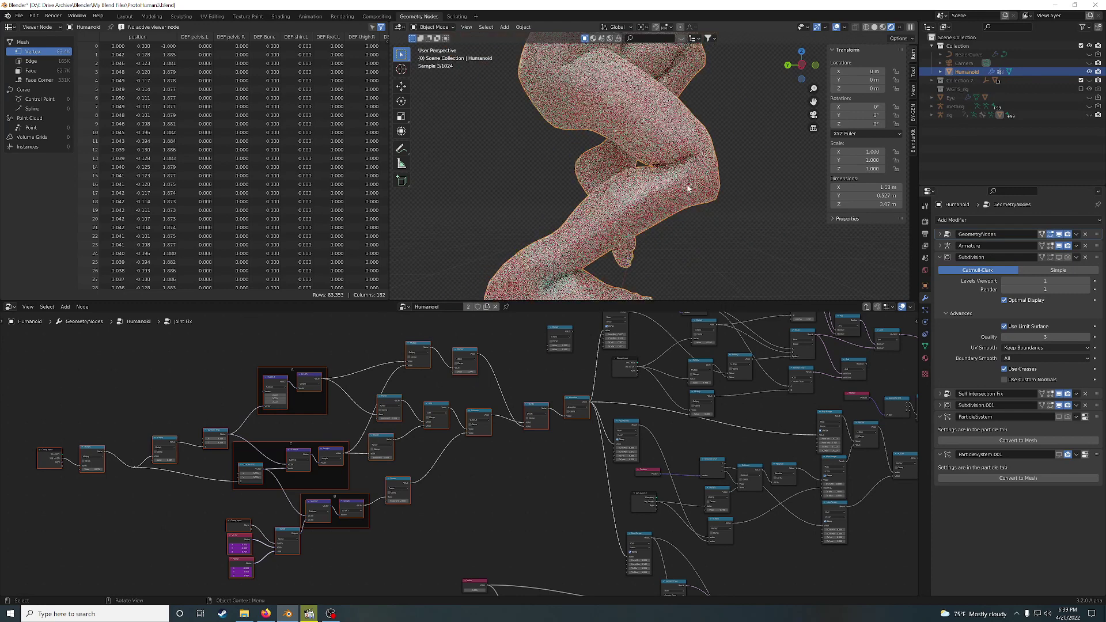
middle_drag(686, 180, 575, 256)
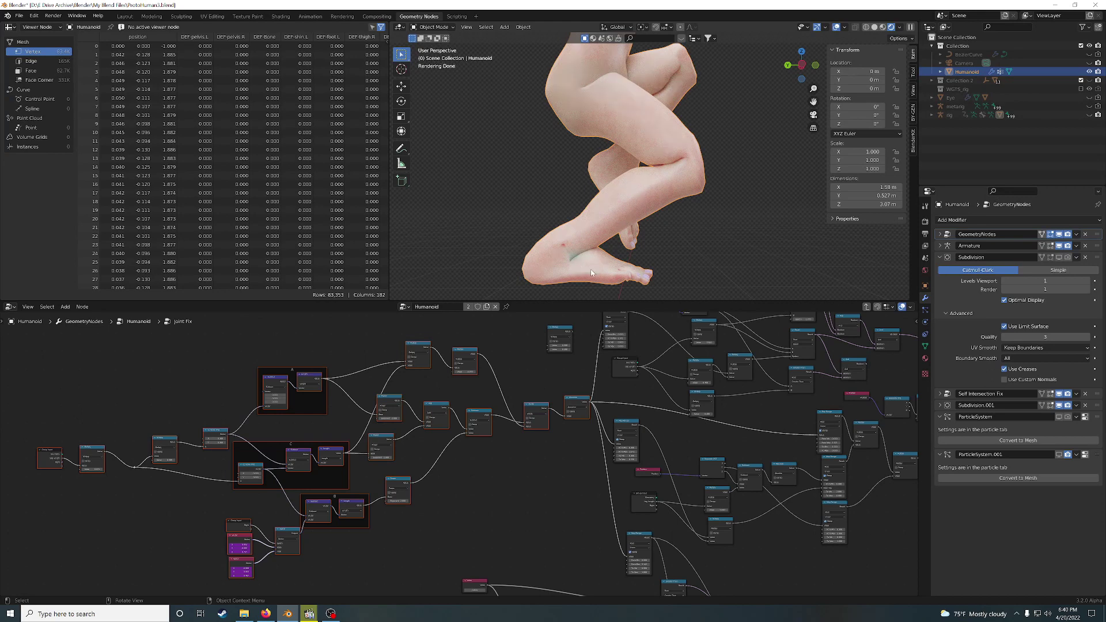
scroll(139, 426, up, 2)
middle_drag(140, 427, 286, 499)
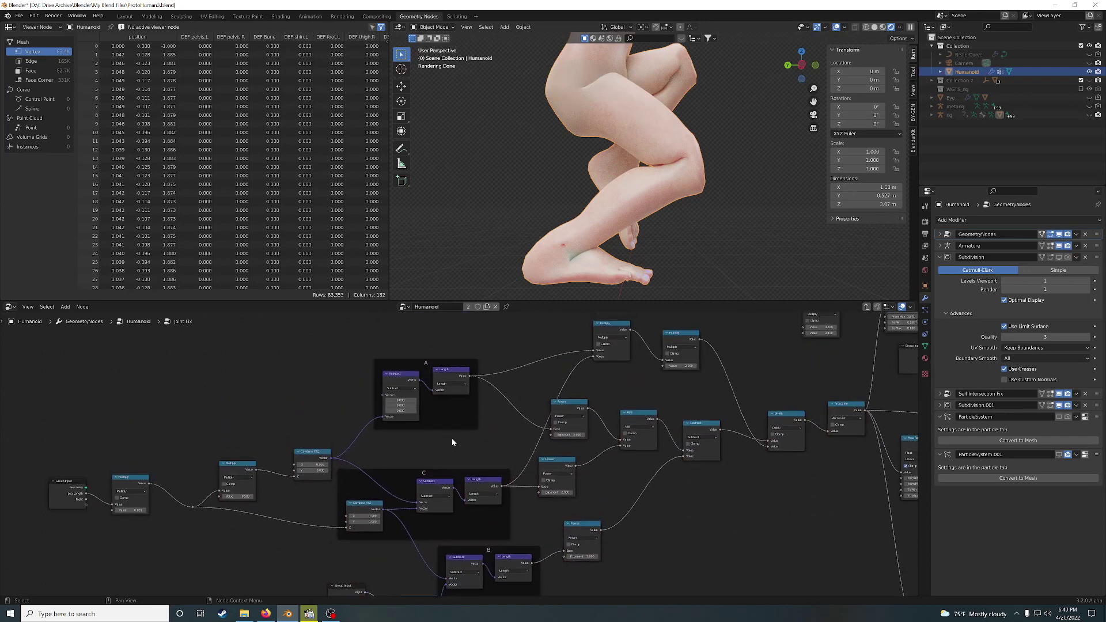
Step: Nudge frame A and move the first Multiply and Group Input nodes closer to the rest of the Joint Fix chain
drag(422, 360, 424, 359)
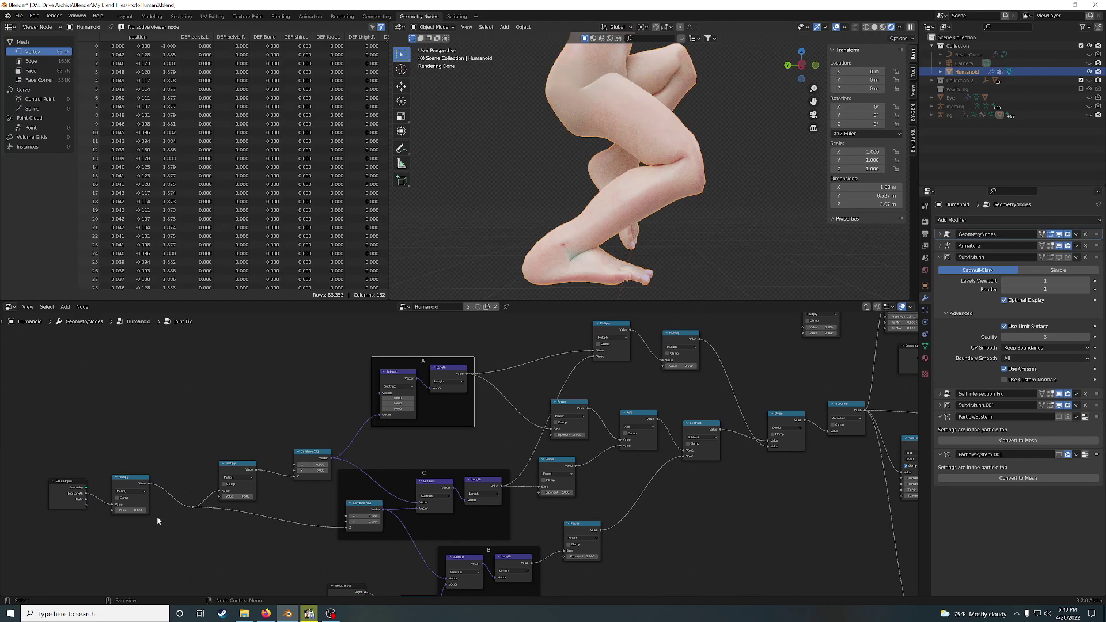
drag(122, 484, 143, 479)
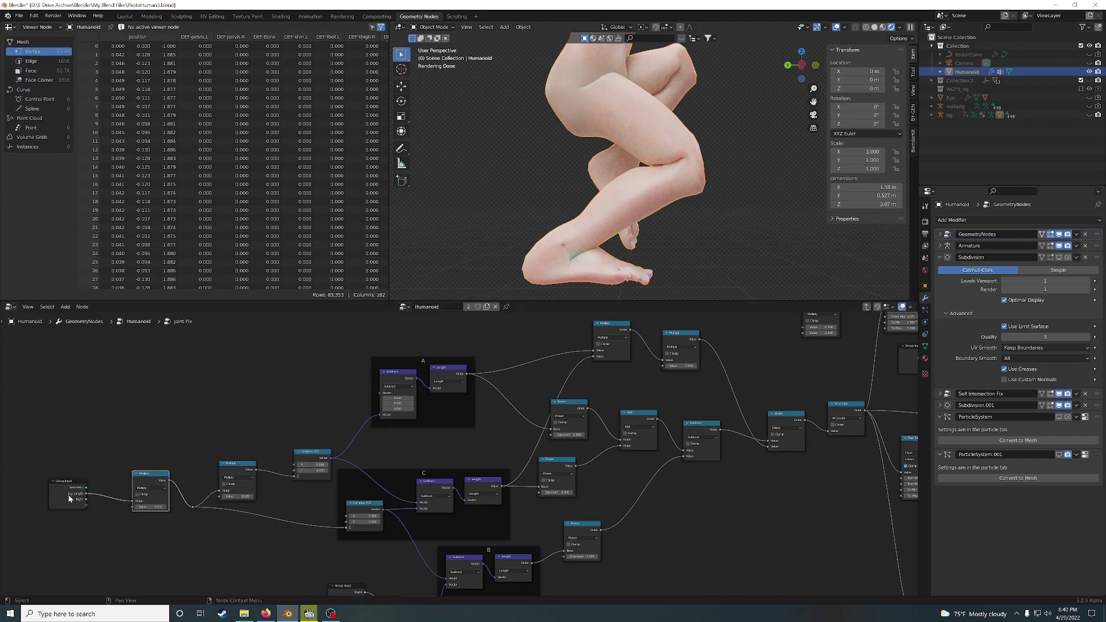
drag(70, 499, 98, 497)
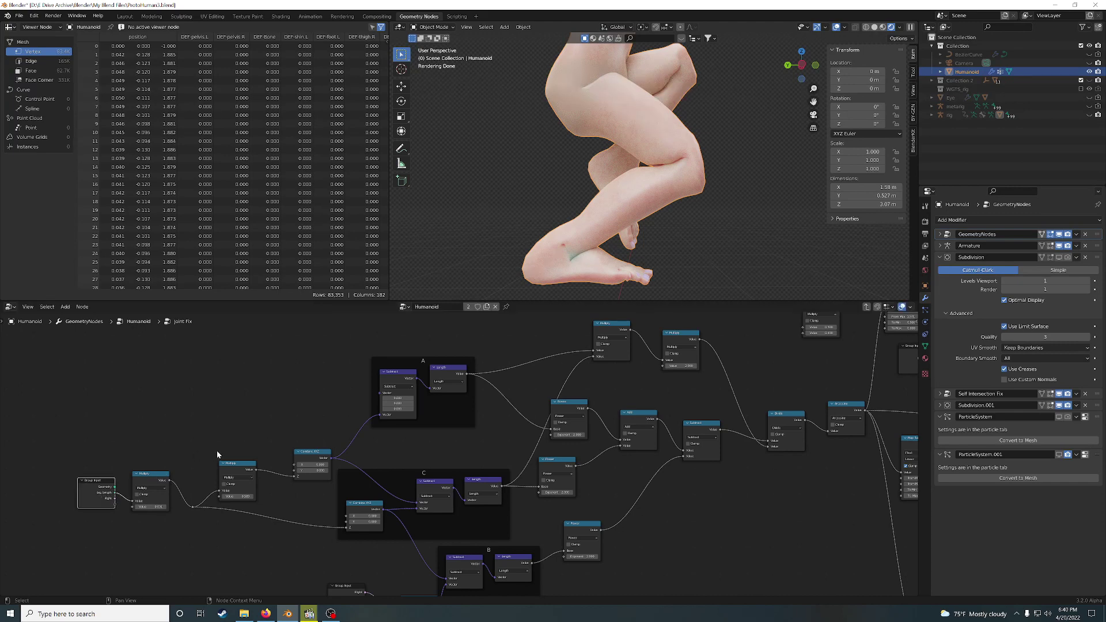
drag(97, 455, 313, 510)
Step: Select frame A's Subtract node, move its Length node slightly closer, and nudge frame C upward
click(391, 380)
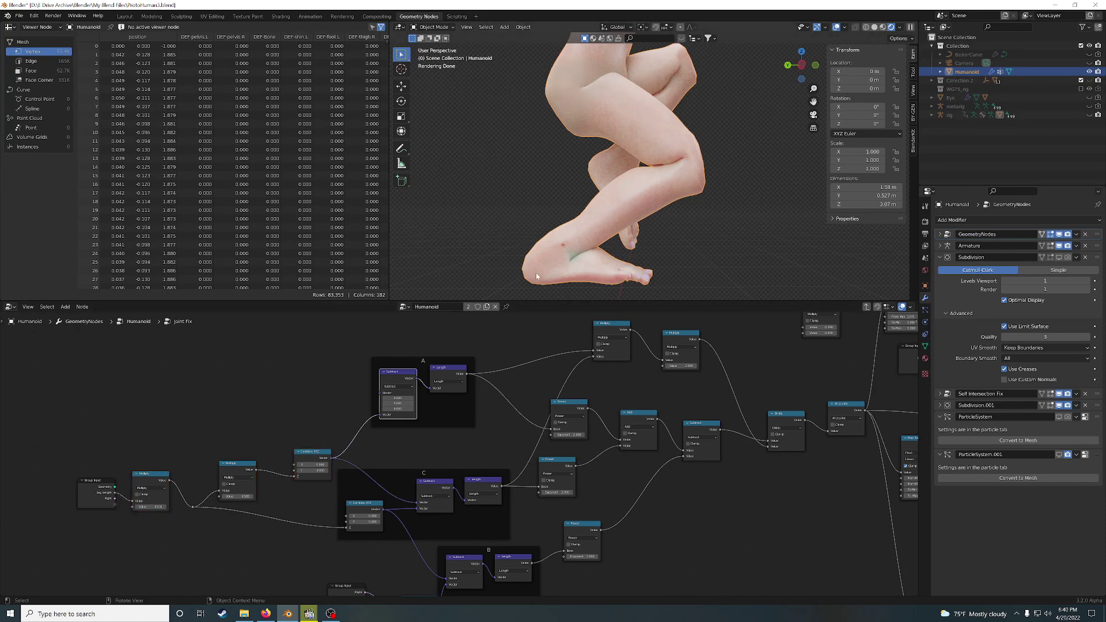
drag(425, 362, 447, 376)
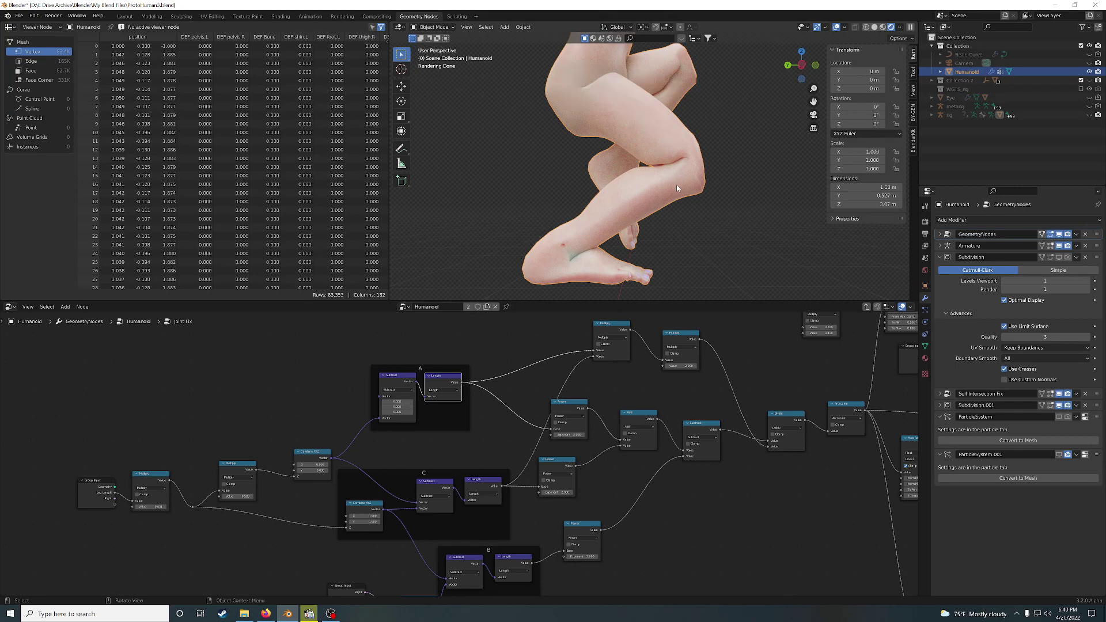
drag(407, 477, 407, 472)
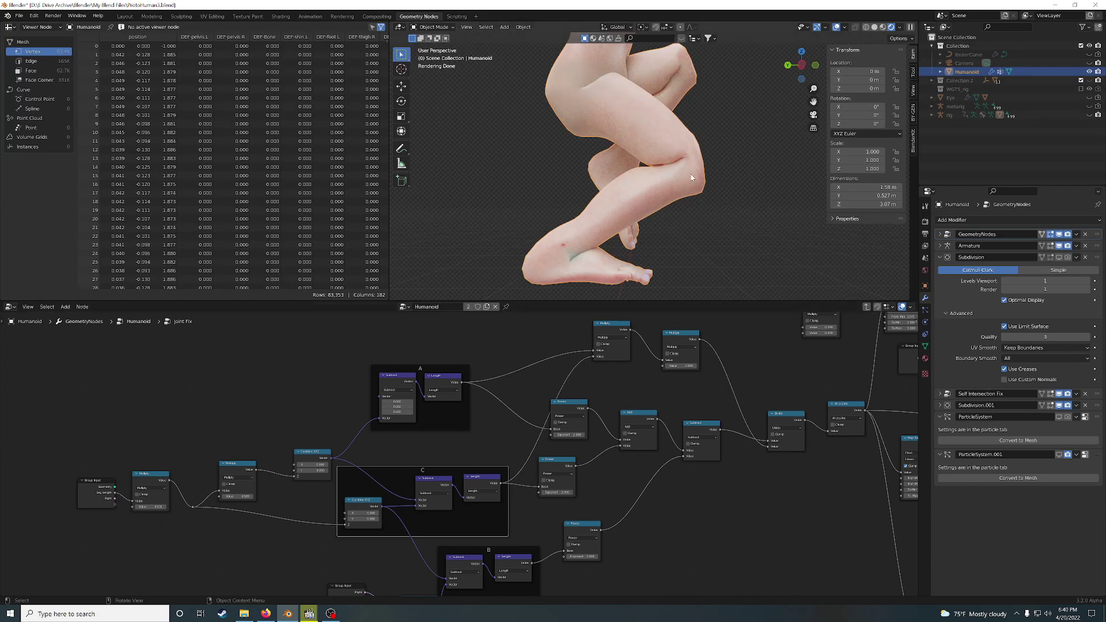
Step: Nudge frame B and shift the Group Input node above the two purple Vector nodes slightly upward
middle_drag(722, 510, 723, 407)
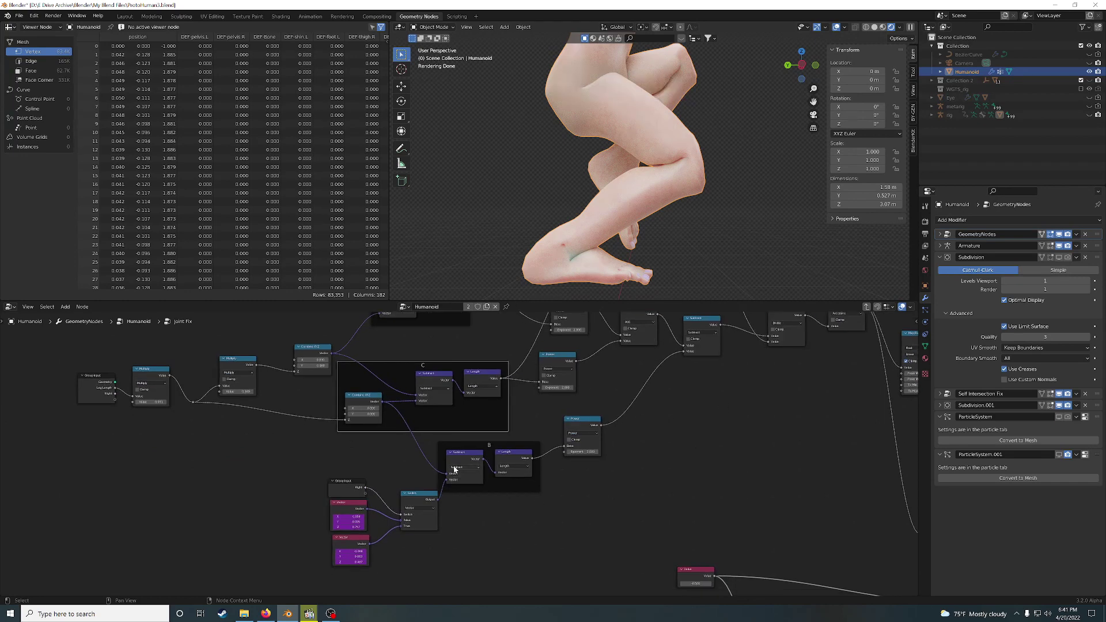
drag(489, 446, 490, 447)
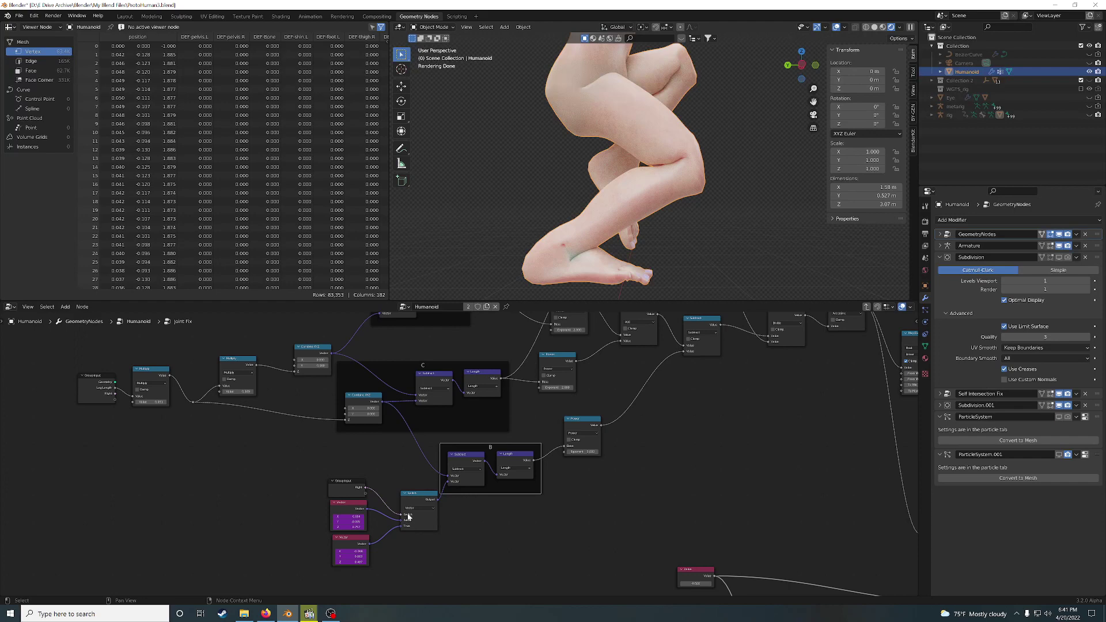
click(338, 480)
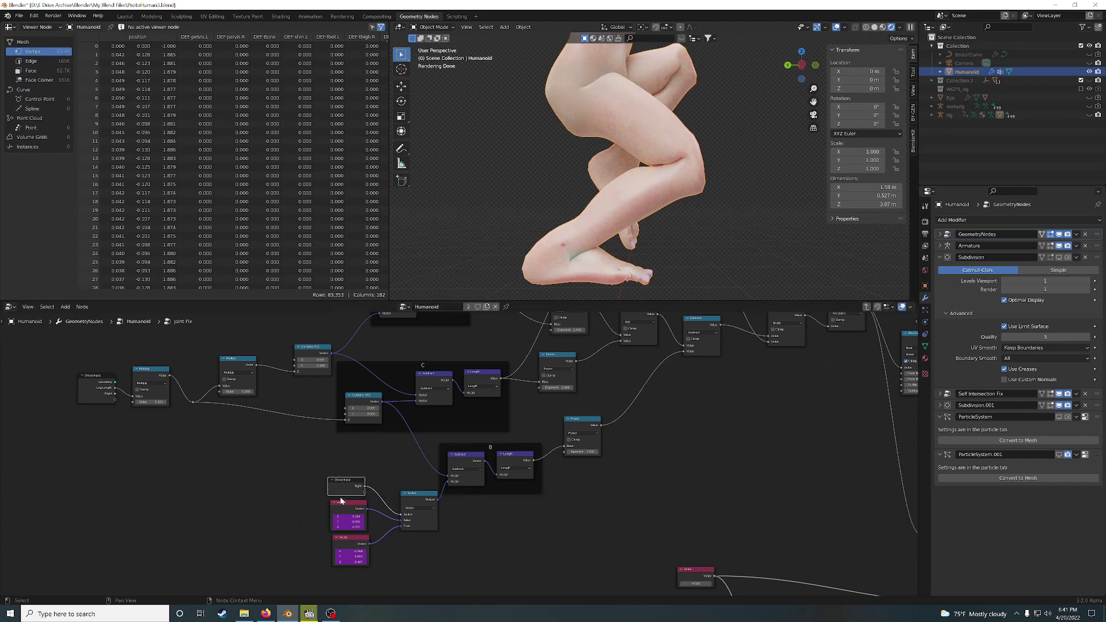
drag(343, 487, 345, 483)
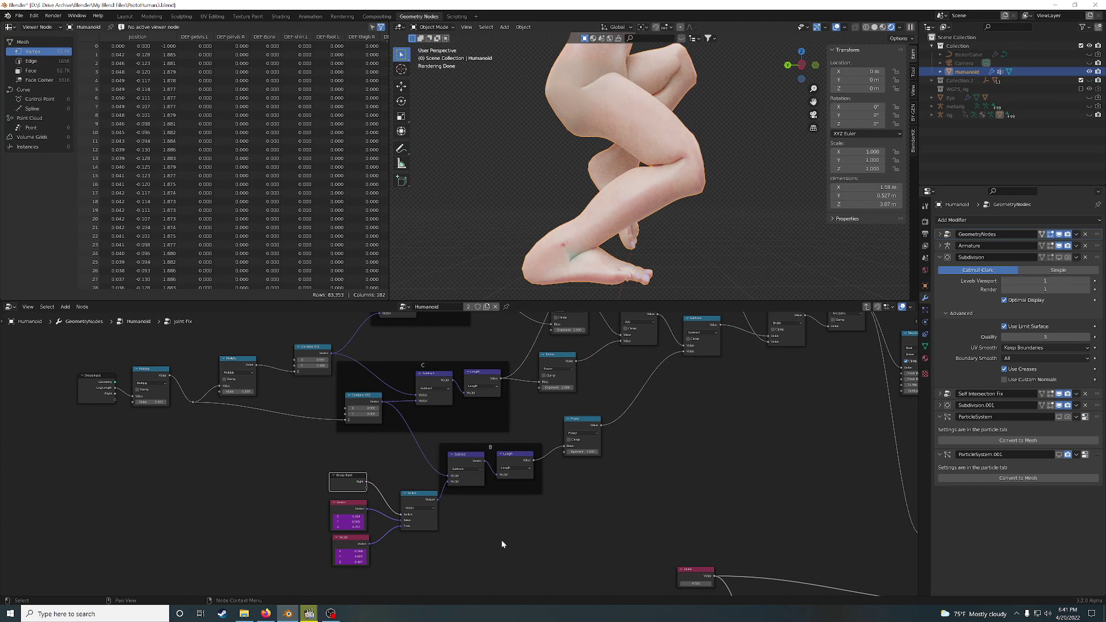
Step: Add a Vector input node beside the two purple driven Vector nodes feeding the Switch in Joint Fix
ctrl+scroll(495, 540, right, 2)
shift+scroll(479, 504, down, 2)
key(shift+a)
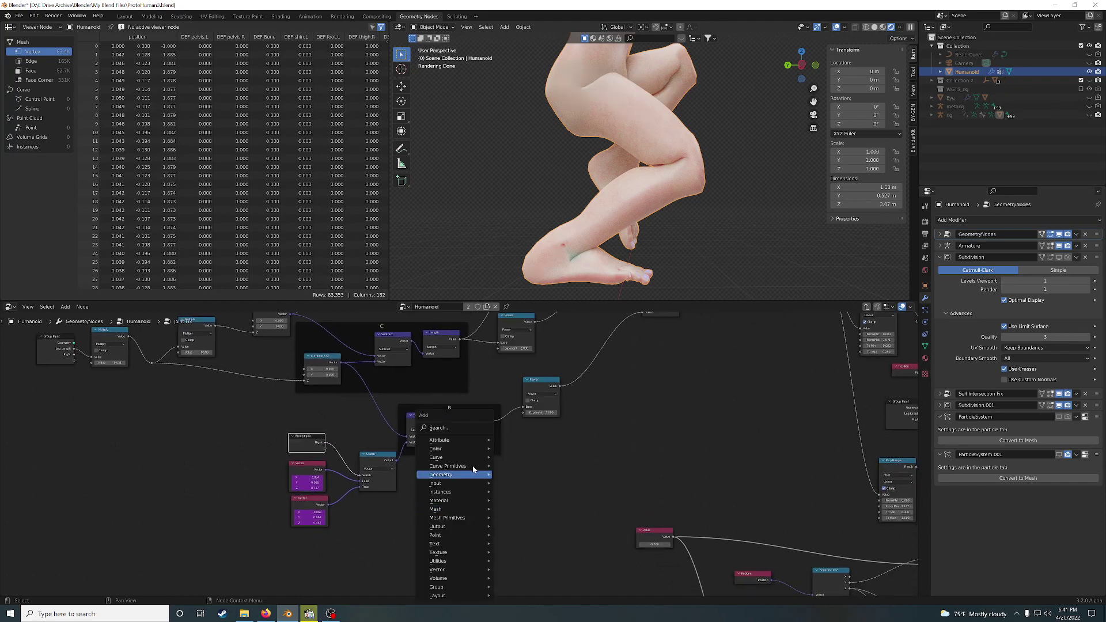
click(459, 430)
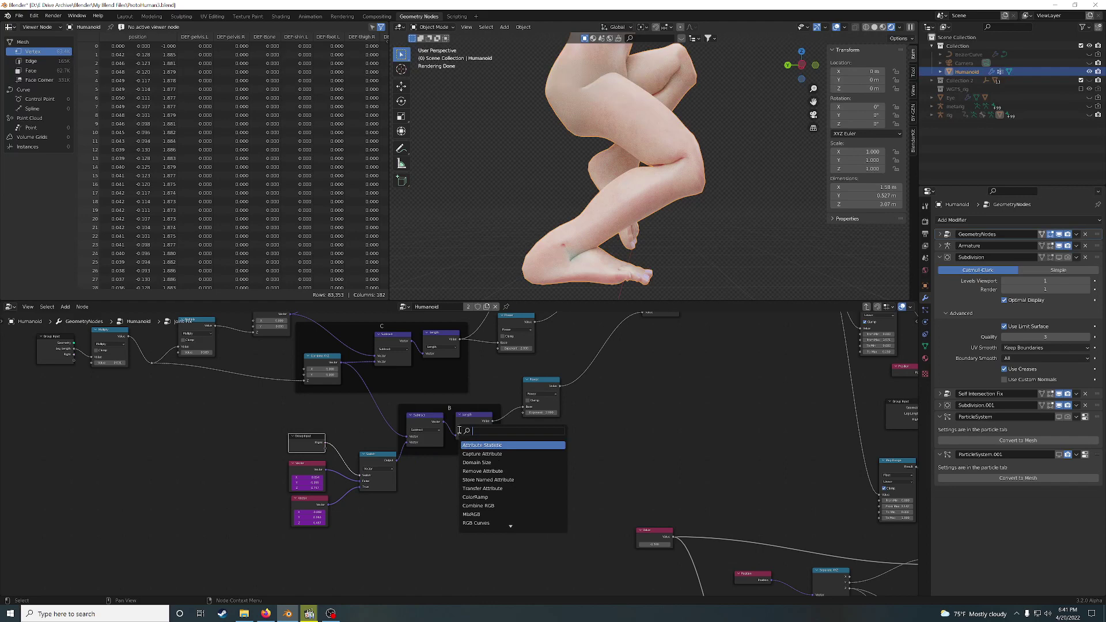
text(vec)
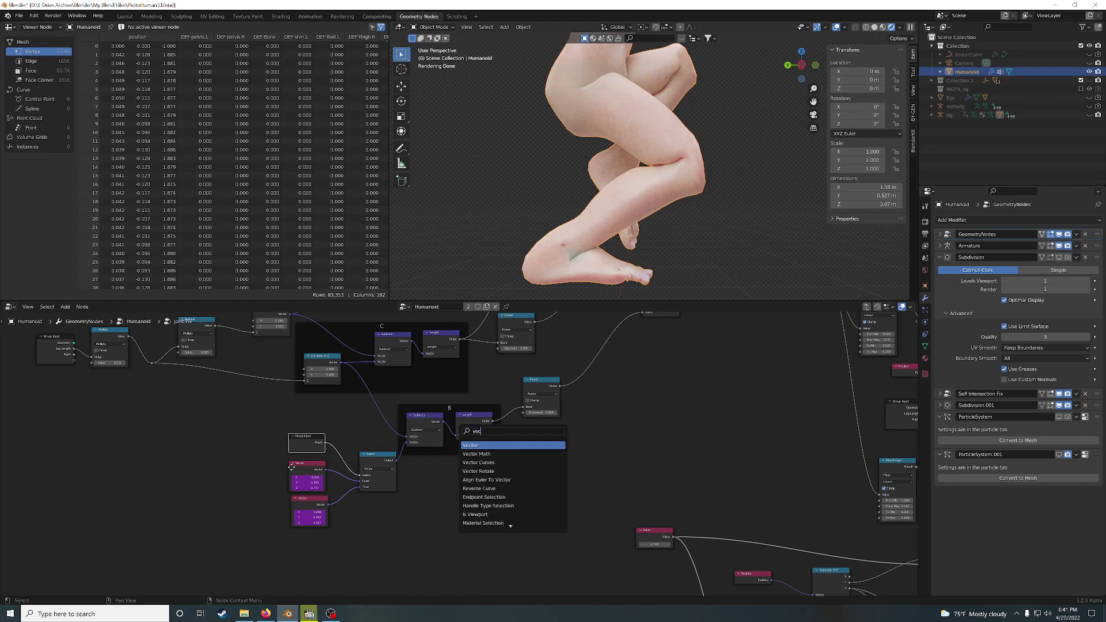
key(Return)
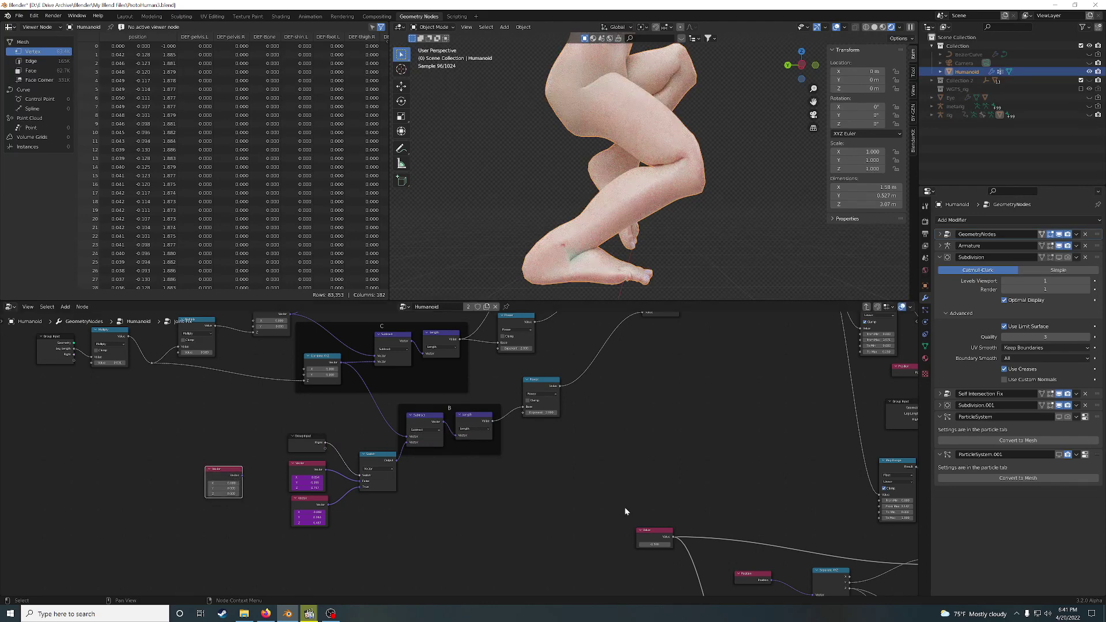
Step: Unhide the rig in the viewport, select it and put it in Pose Mode
click(1089, 115)
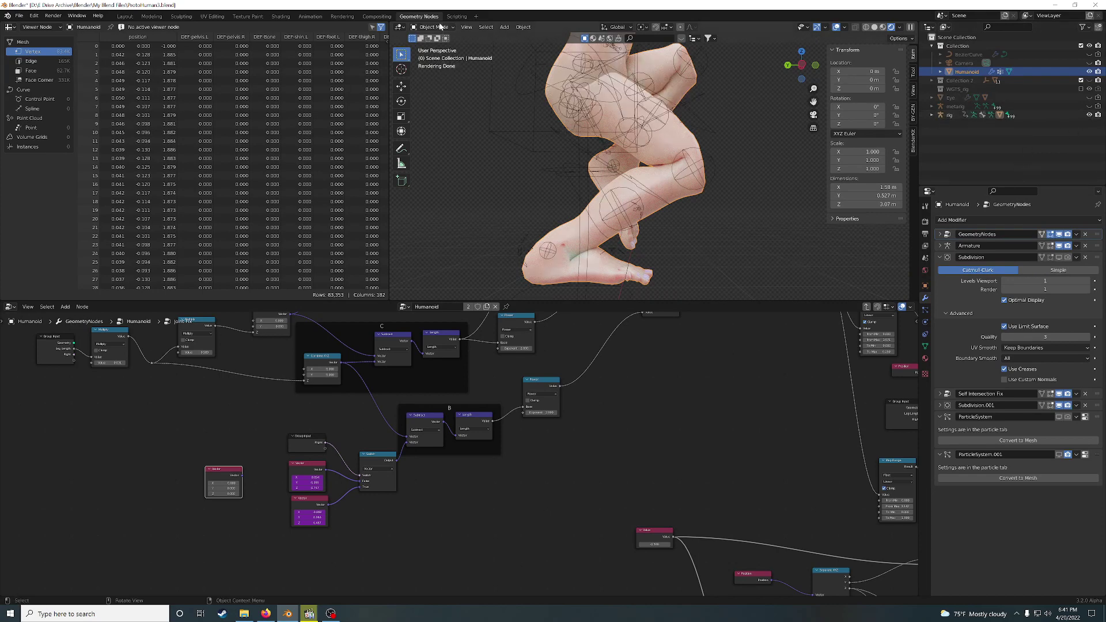
click(948, 113)
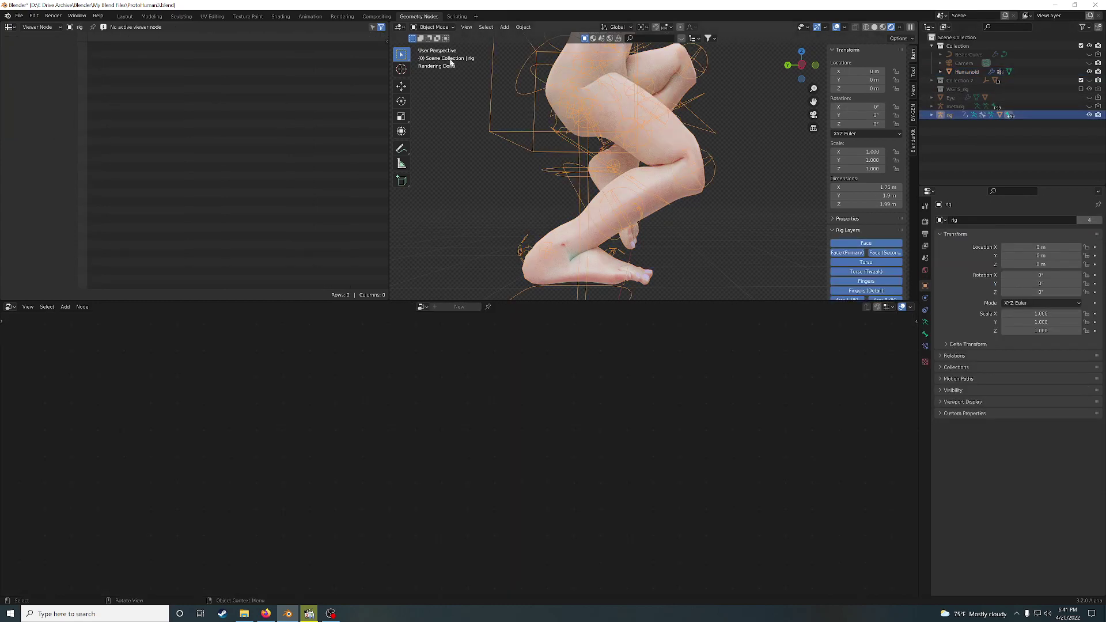
click(451, 27)
click(446, 56)
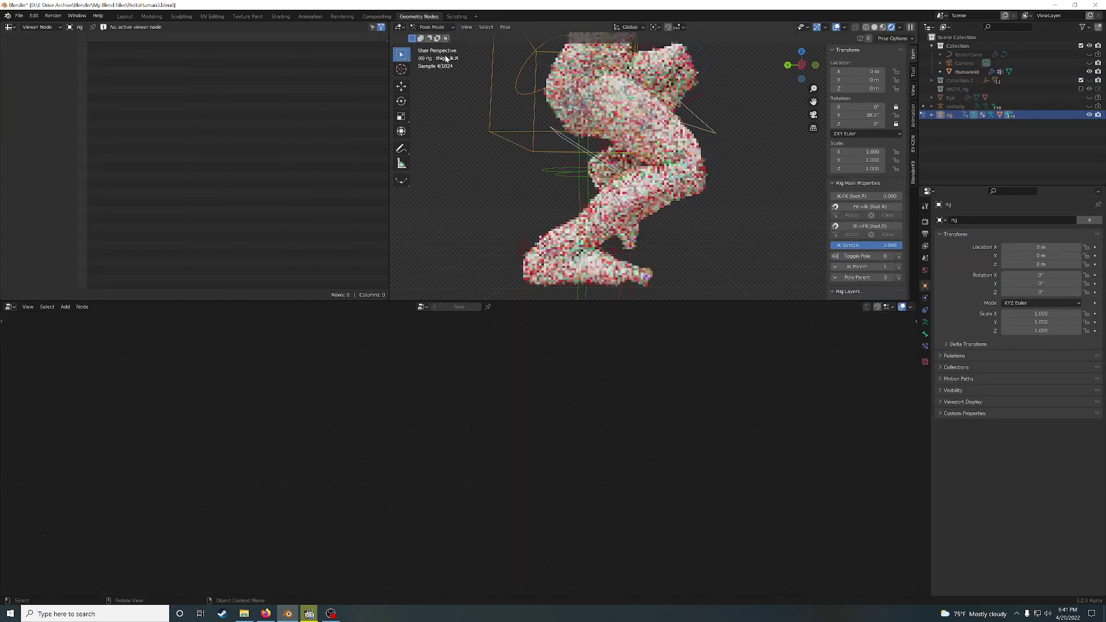
Step: Select the left foot IK bone and copy its X location as a new driver
middle_drag(682, 237, 709, 200)
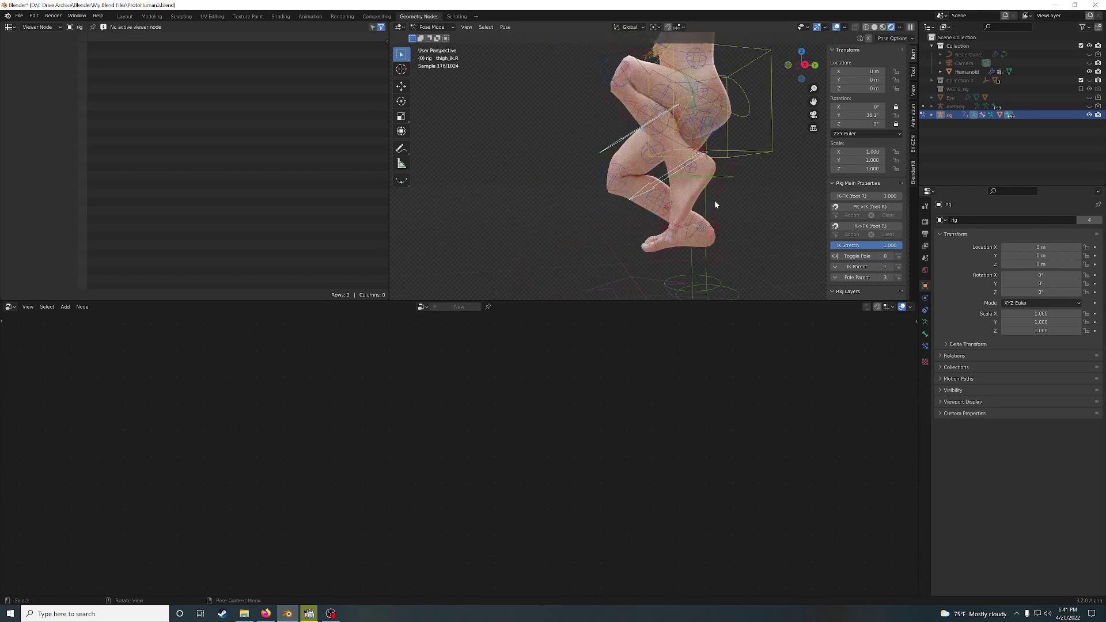
click(715, 202)
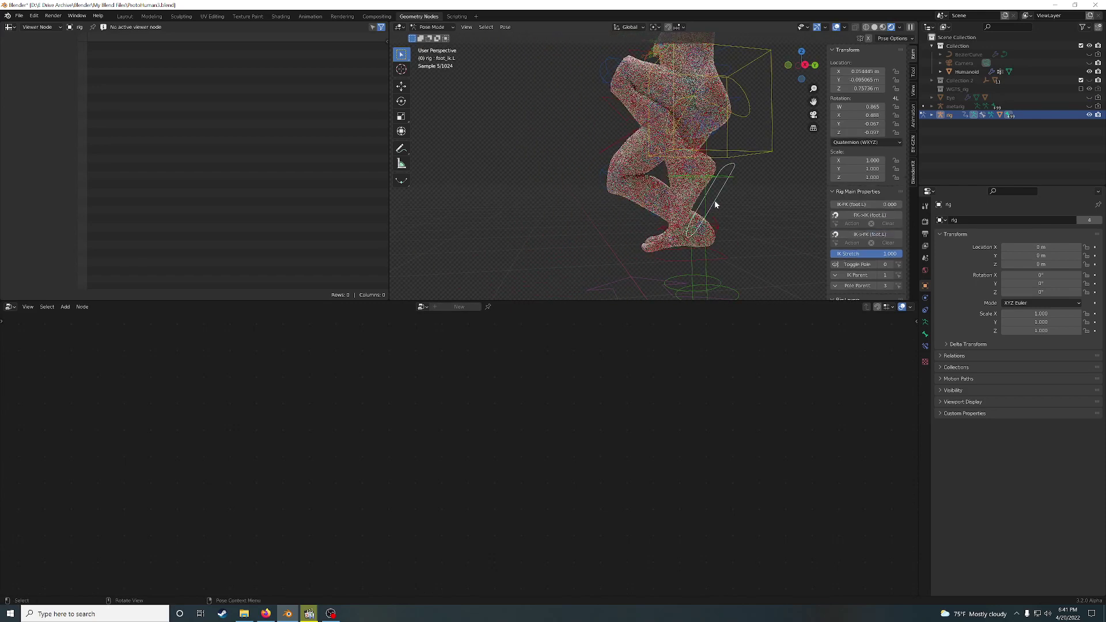
right_click(866, 70)
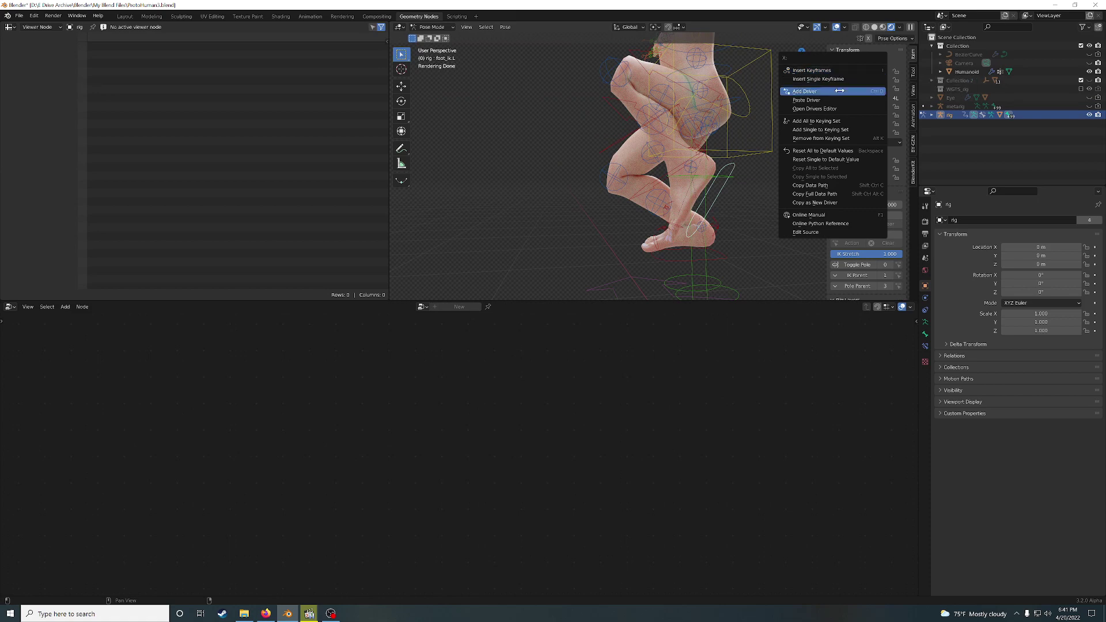
click(813, 203)
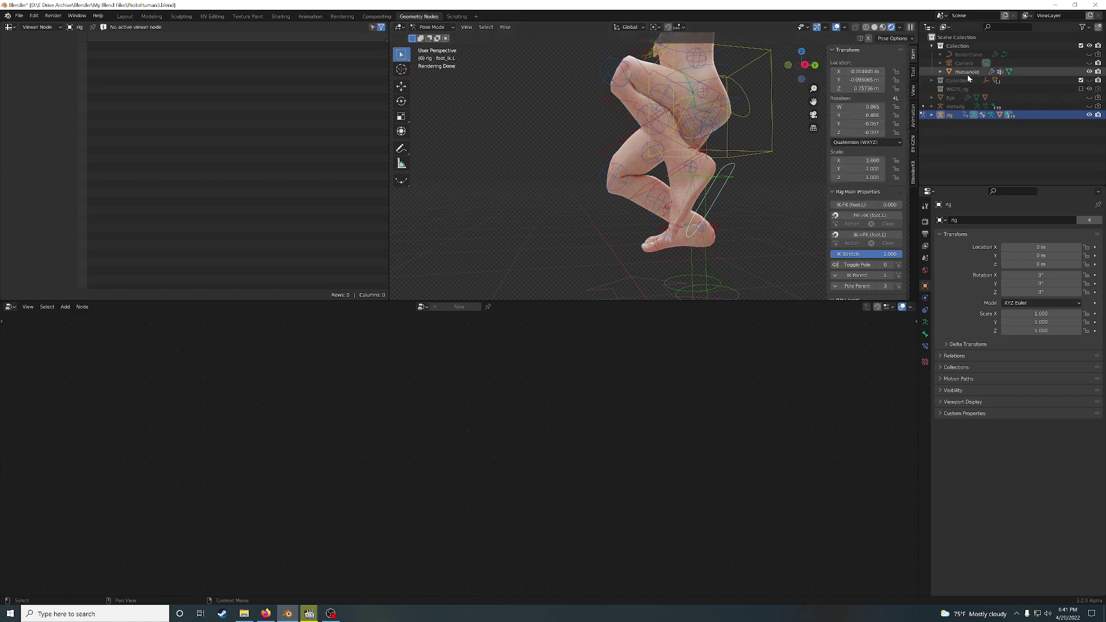
Step: Return to Object Mode, select the Humanoid and reopen the Joint Fix group from the leg duplication nodes
click(447, 27)
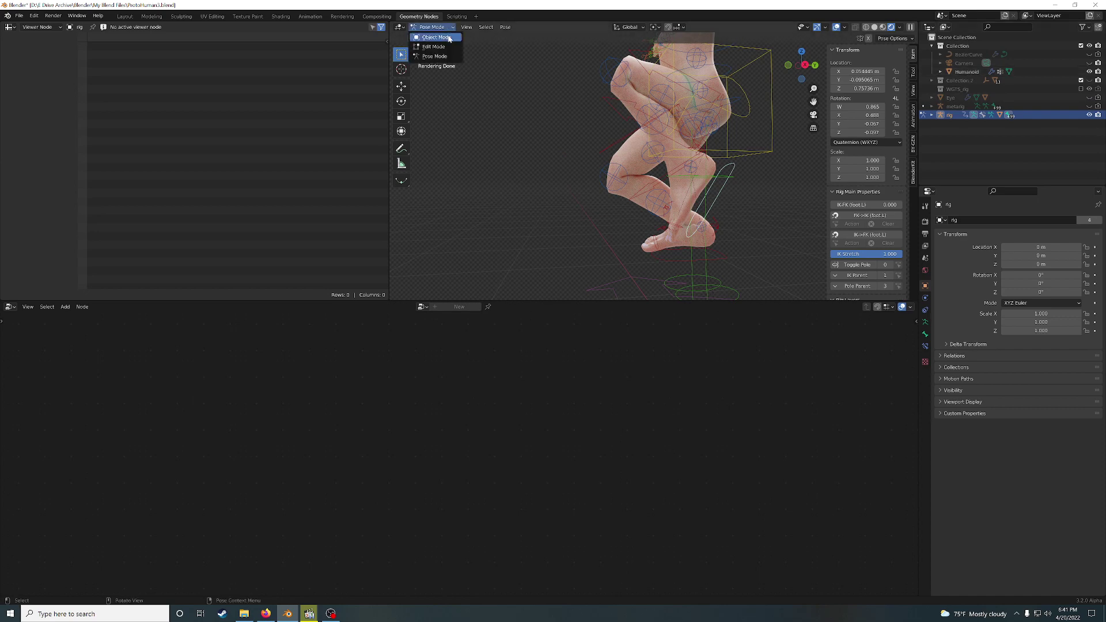
click(968, 71)
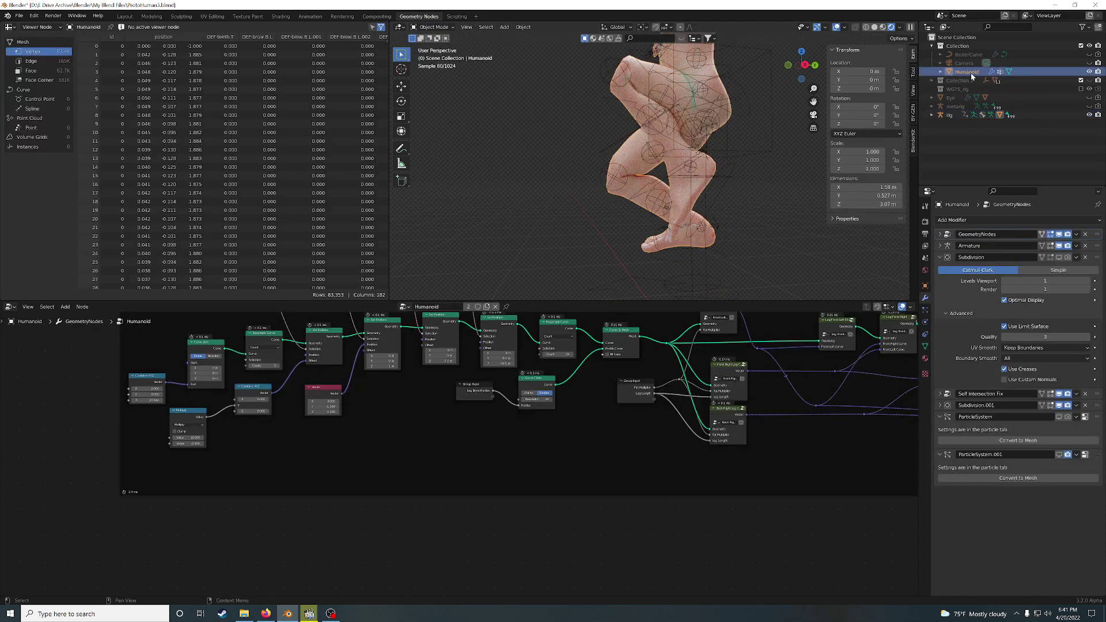
scroll(590, 388, down, 6)
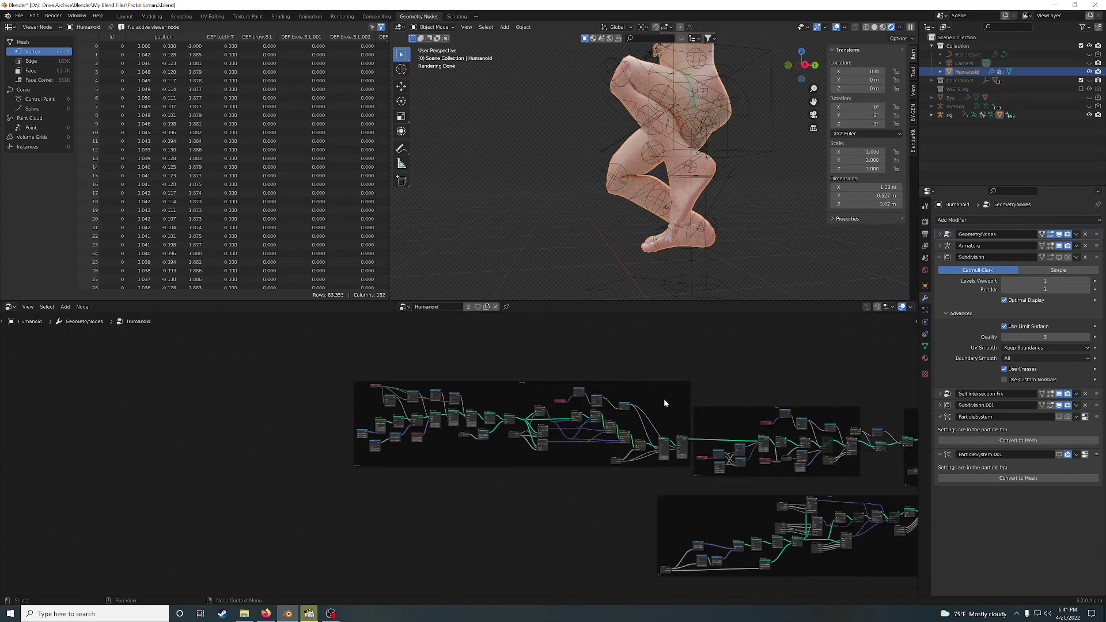
middle_drag(664, 399, 426, 366)
scroll(445, 371, up, 6)
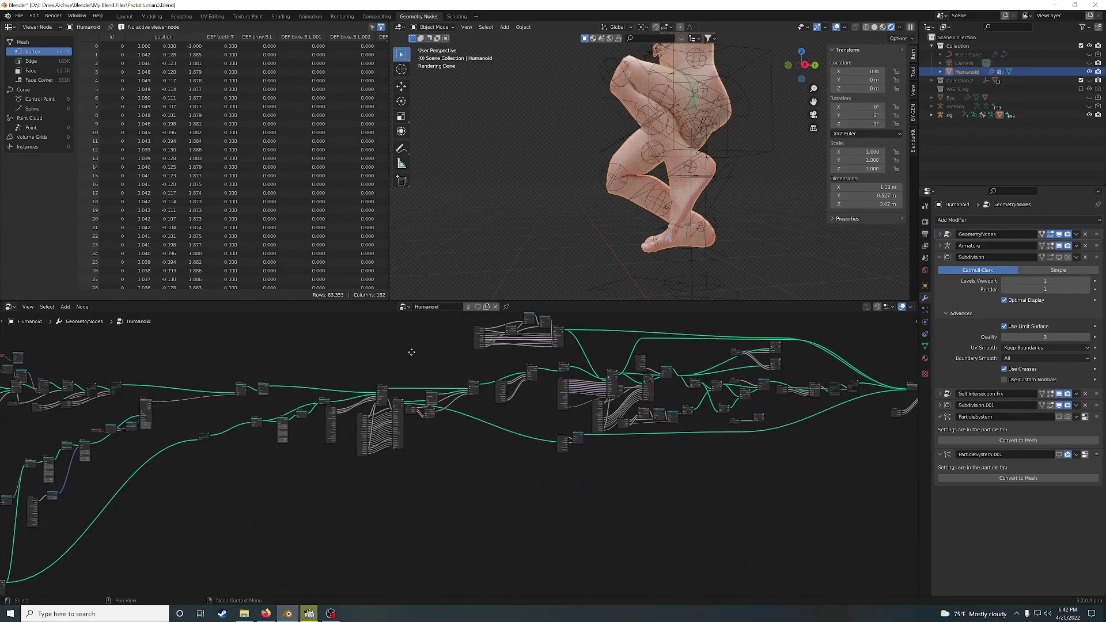
scroll(467, 405, up, 5)
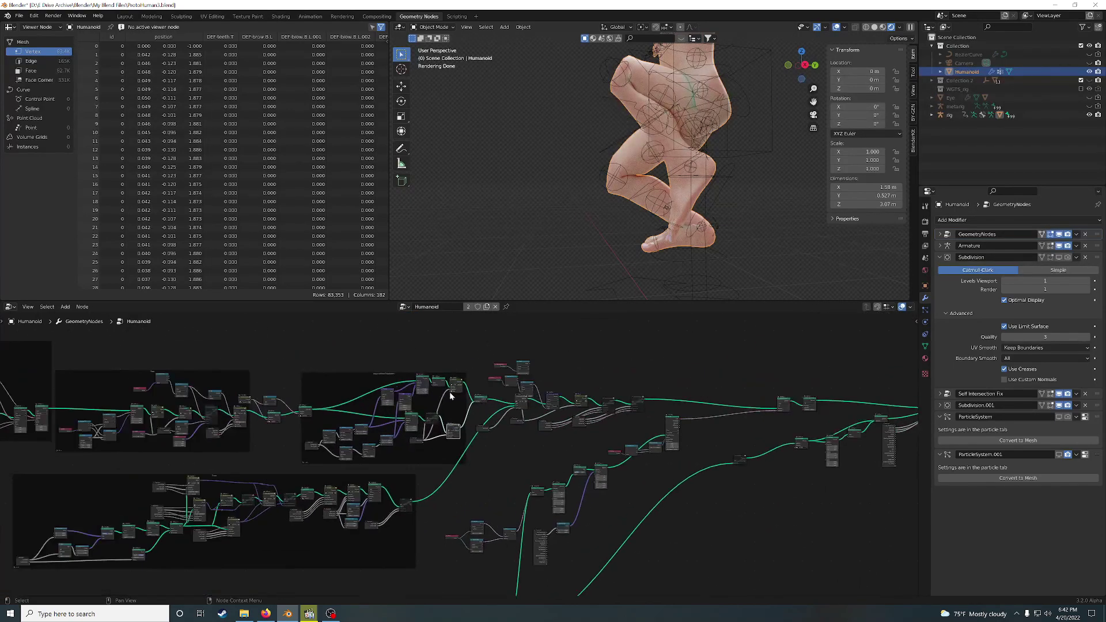
key(Tab)
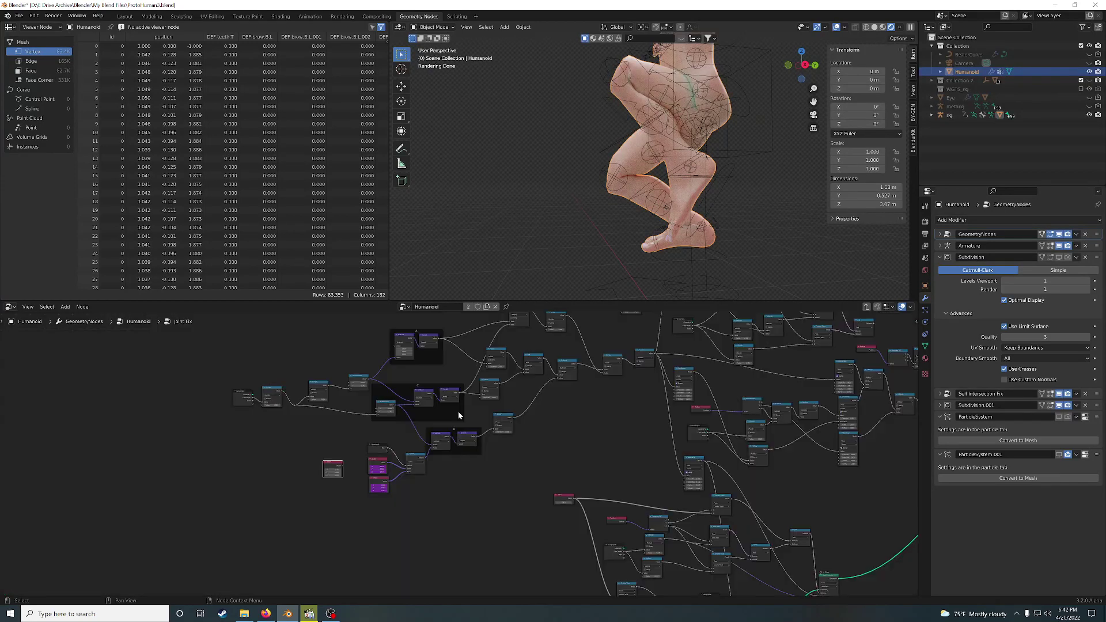
Step: Paste the copied driver into the new Vector node's X value and place the node beside the upper purple Vector node
scroll(457, 514, up, 2)
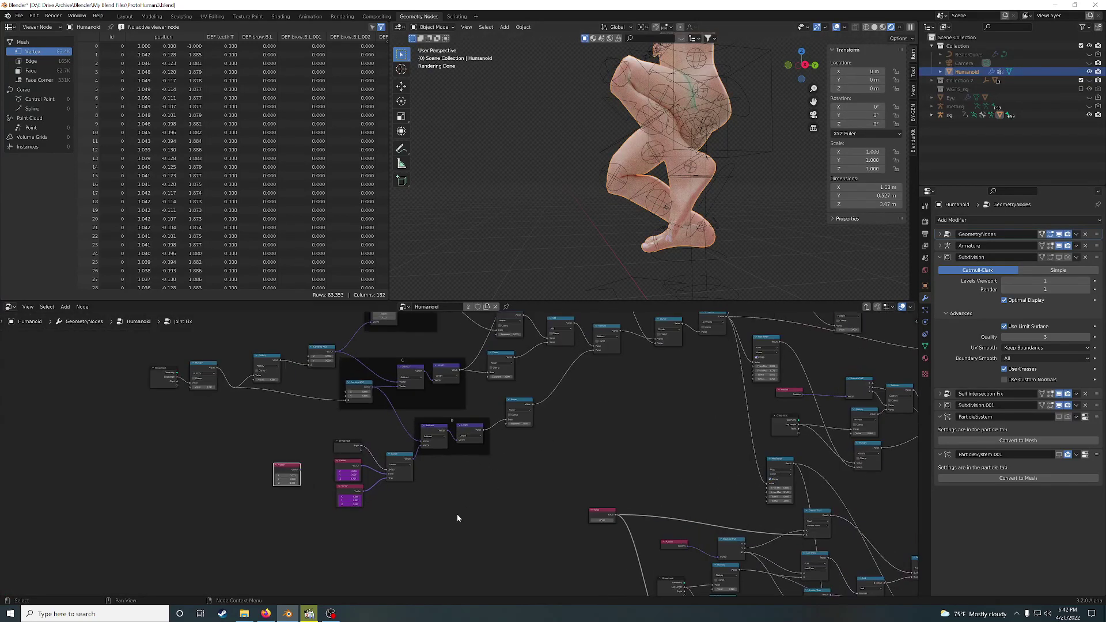
middle_drag(457, 514, 549, 485)
scroll(549, 485, up, 3)
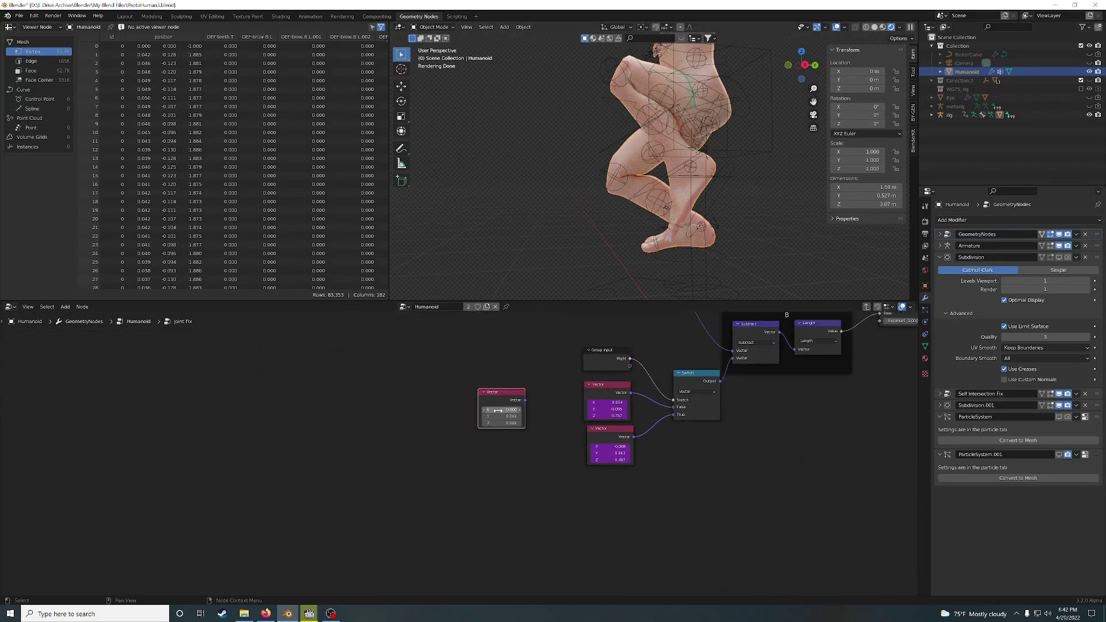
right_click(499, 410)
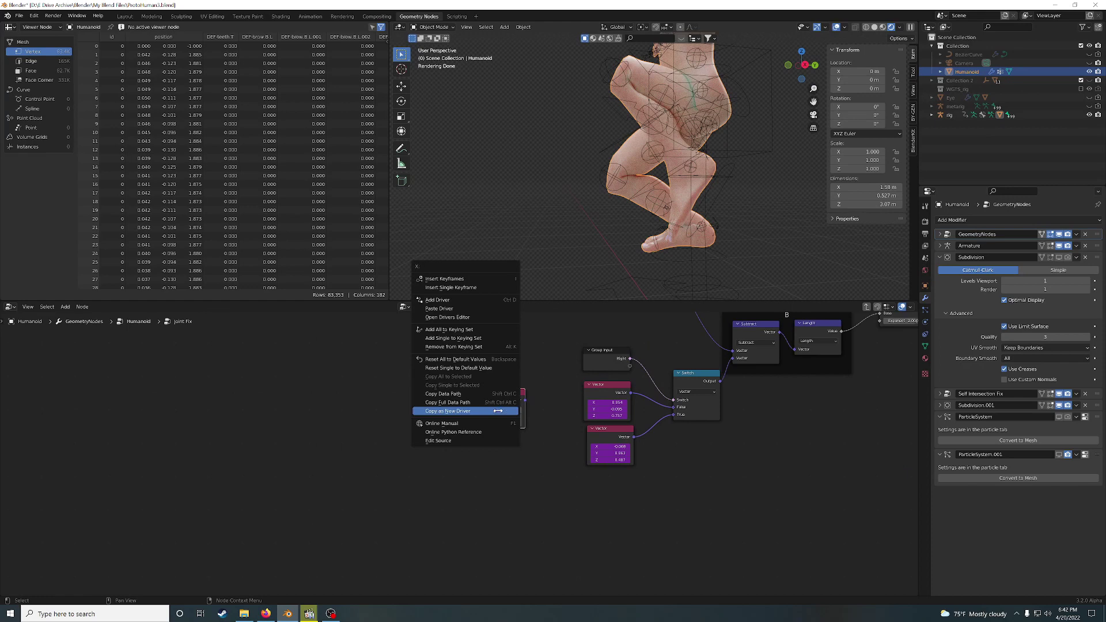
click(467, 309)
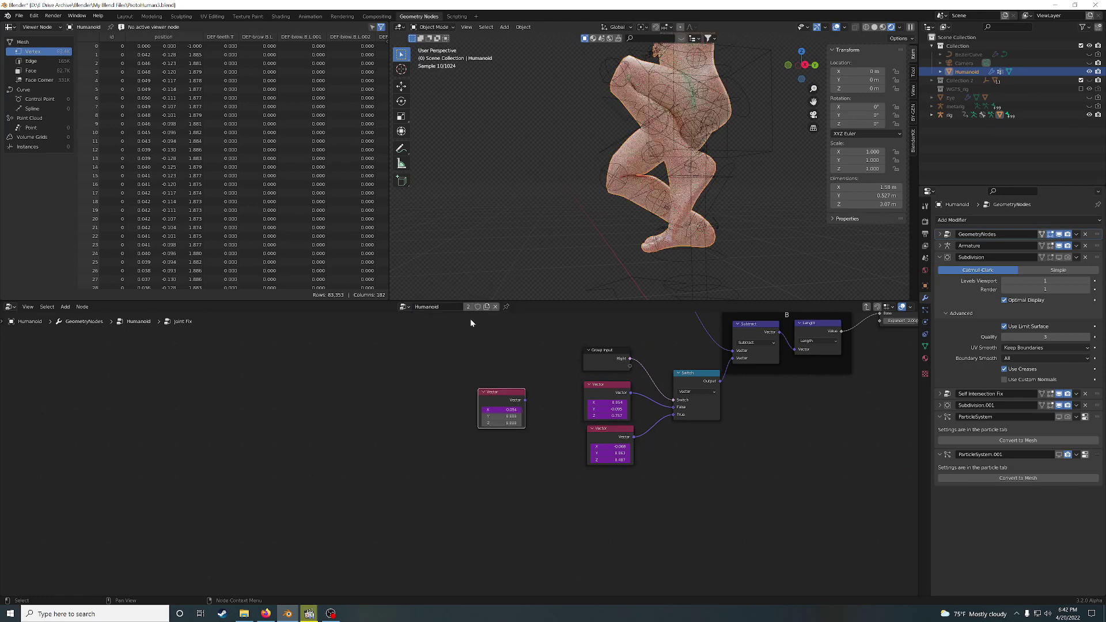
key(g)
drag(545, 388, 593, 385)
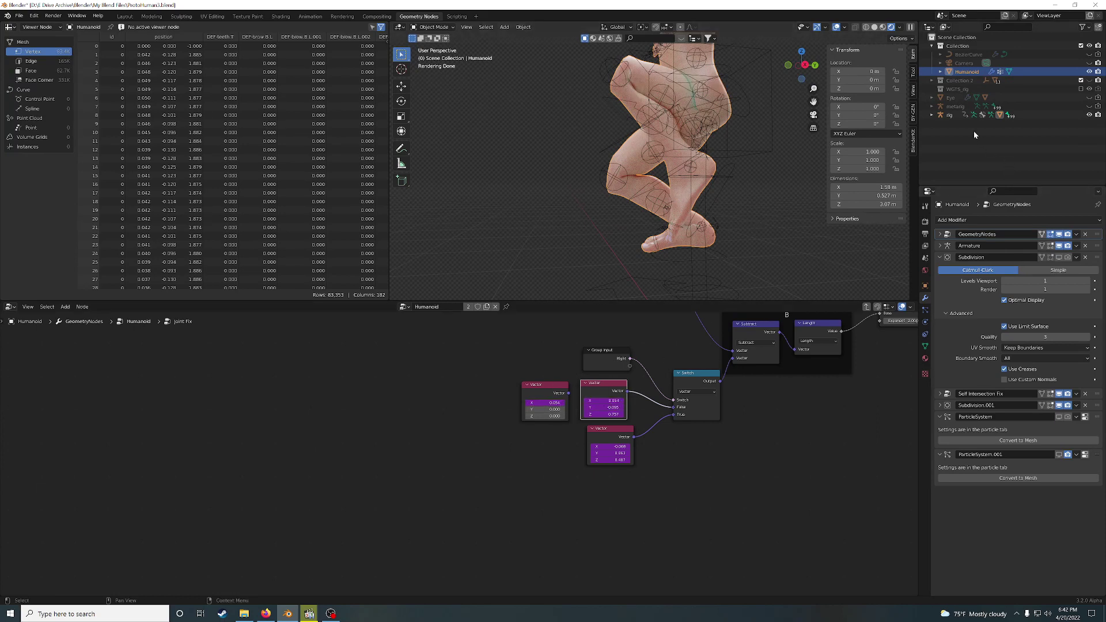
Step: Put the rig in Pose Mode and set the left foot IK bone's X location to 0 m
click(952, 115)
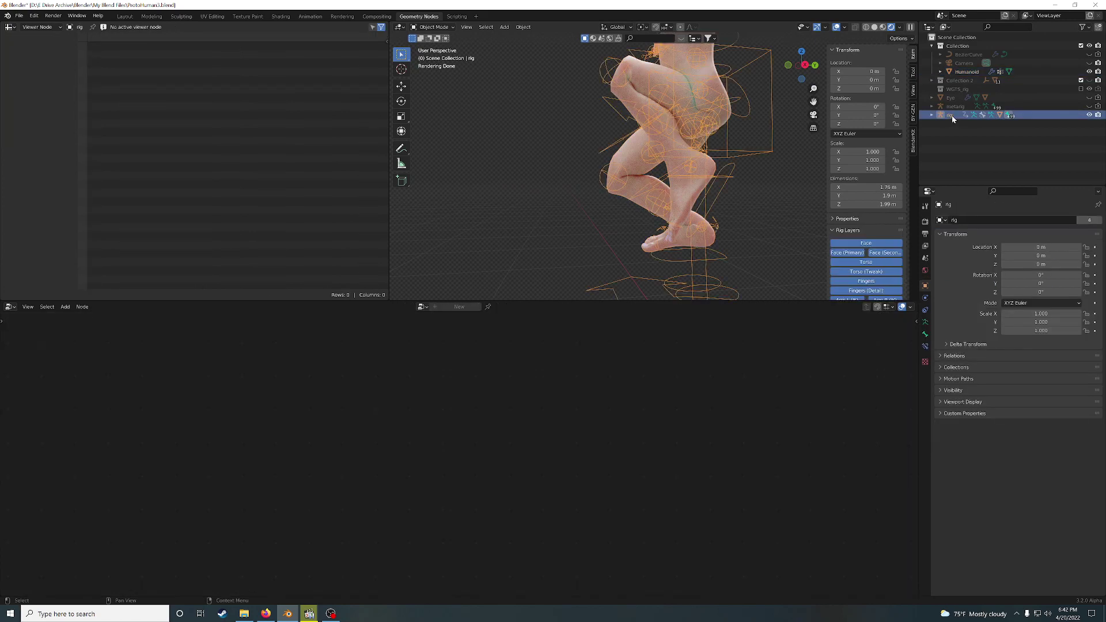
click(440, 28)
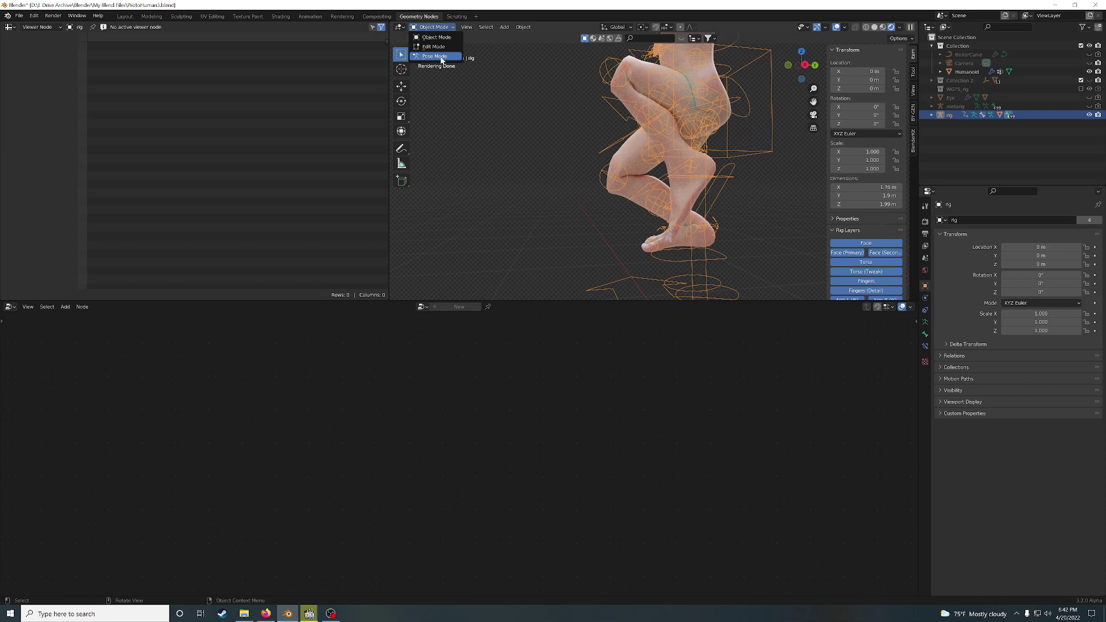
click(442, 57)
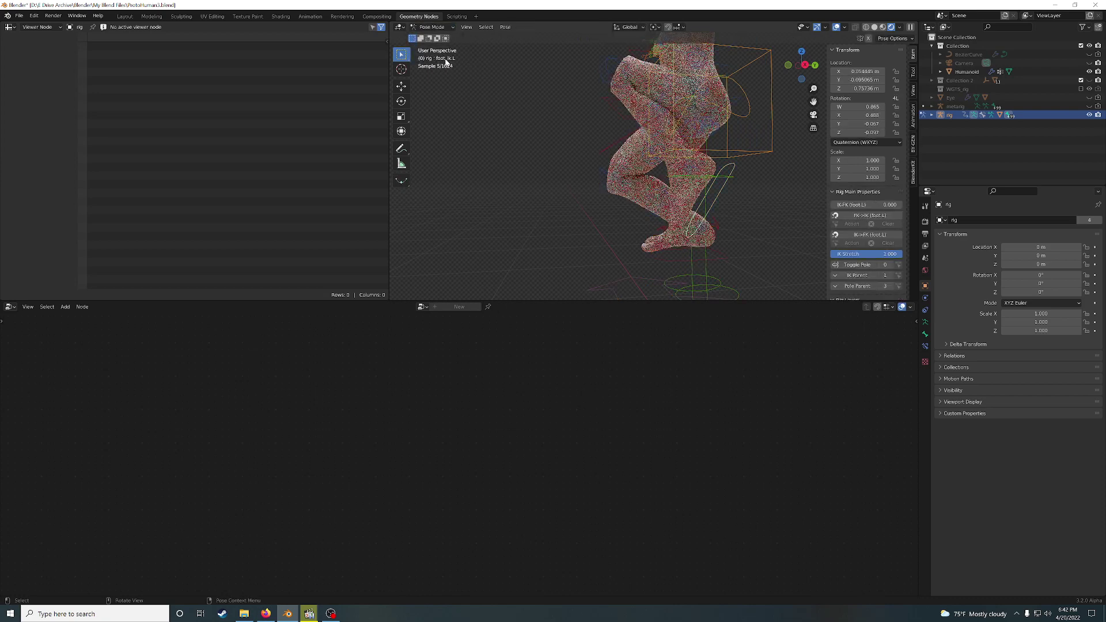
click(866, 72)
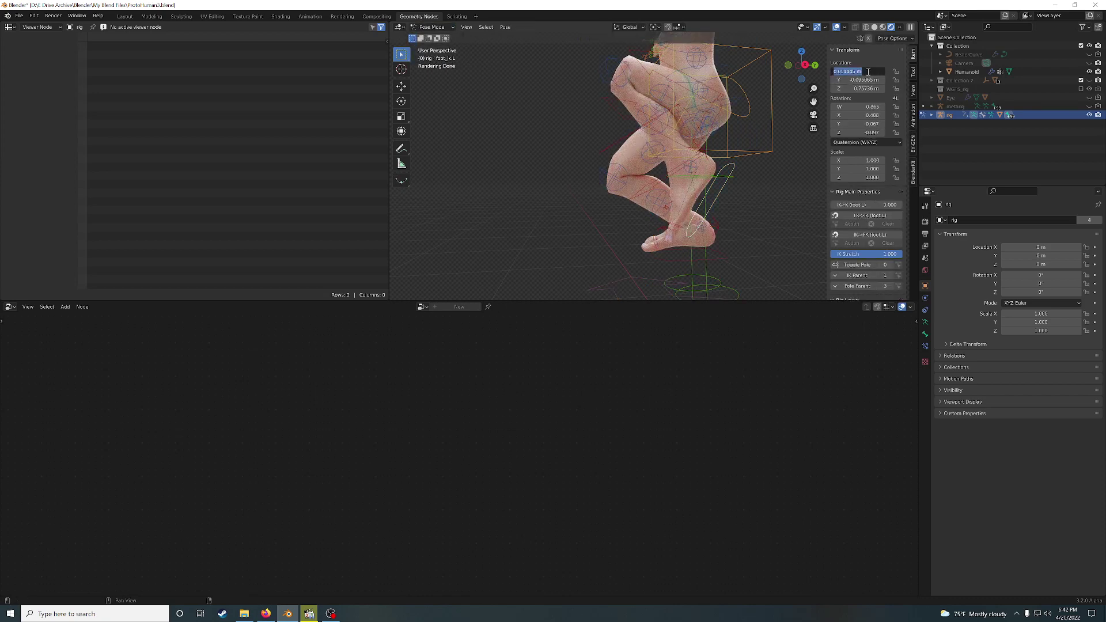
text(0)
key(Return)
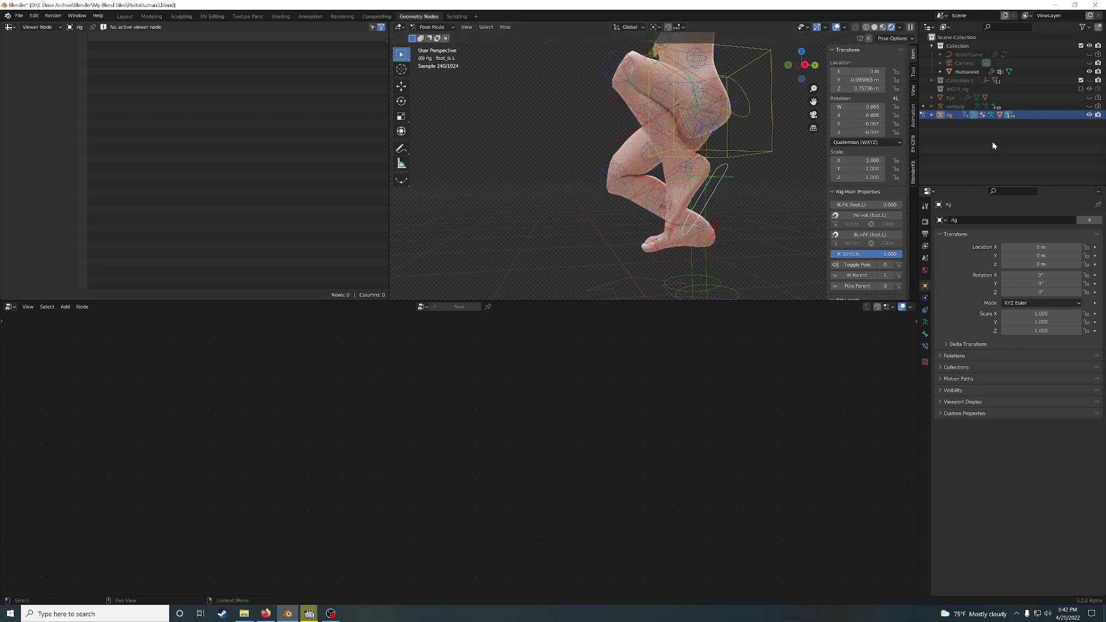
Step: Hide the rig, return to Object Mode and select the Humanoid
click(1089, 115)
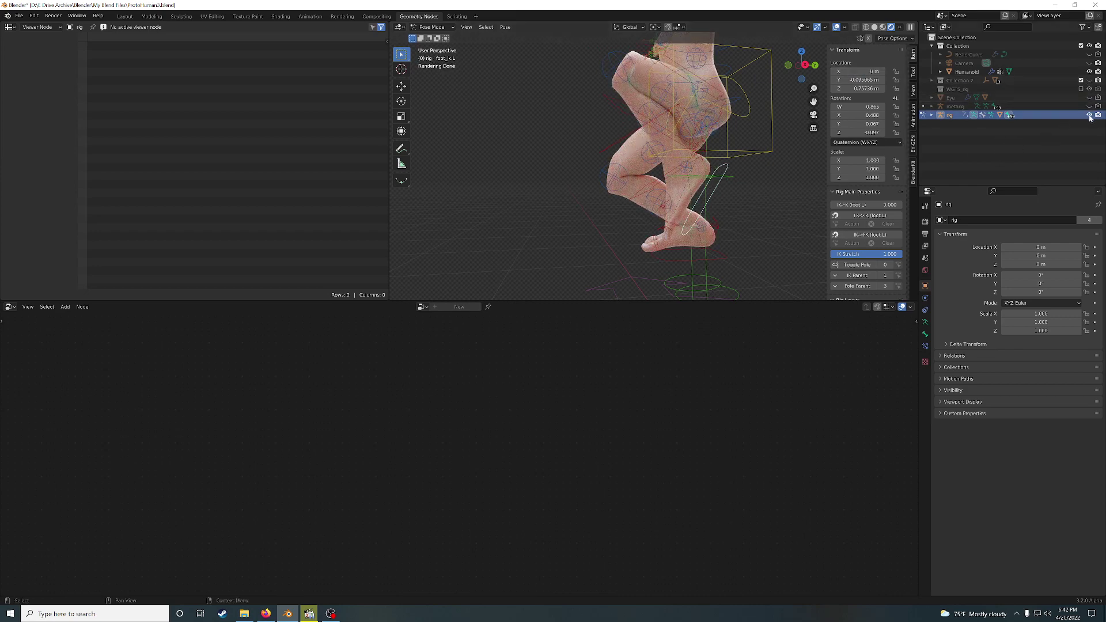
click(962, 72)
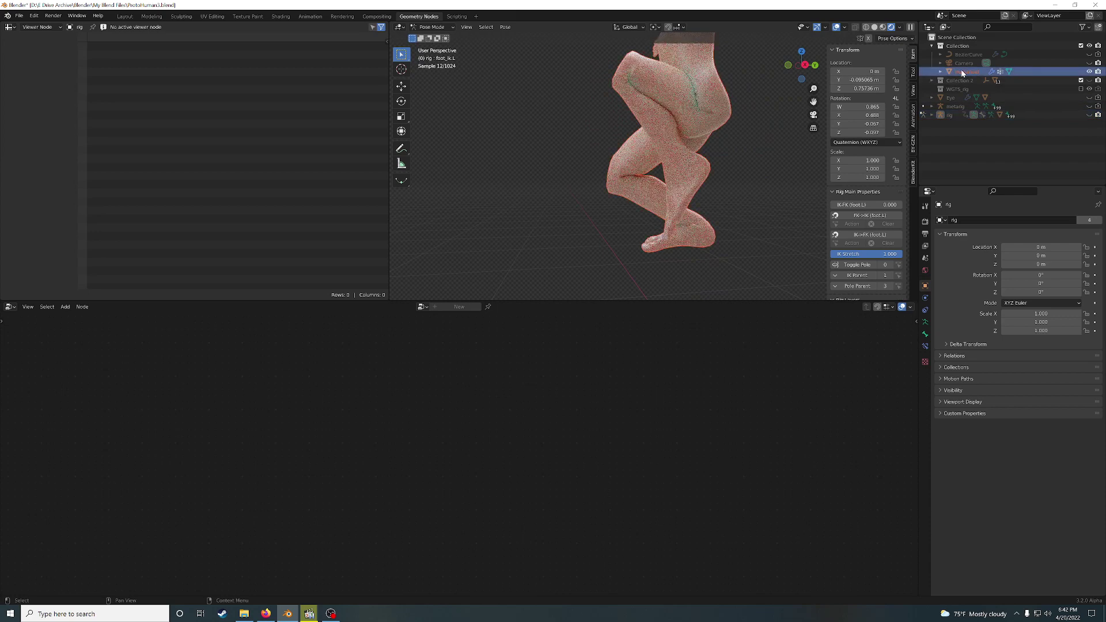
click(431, 27)
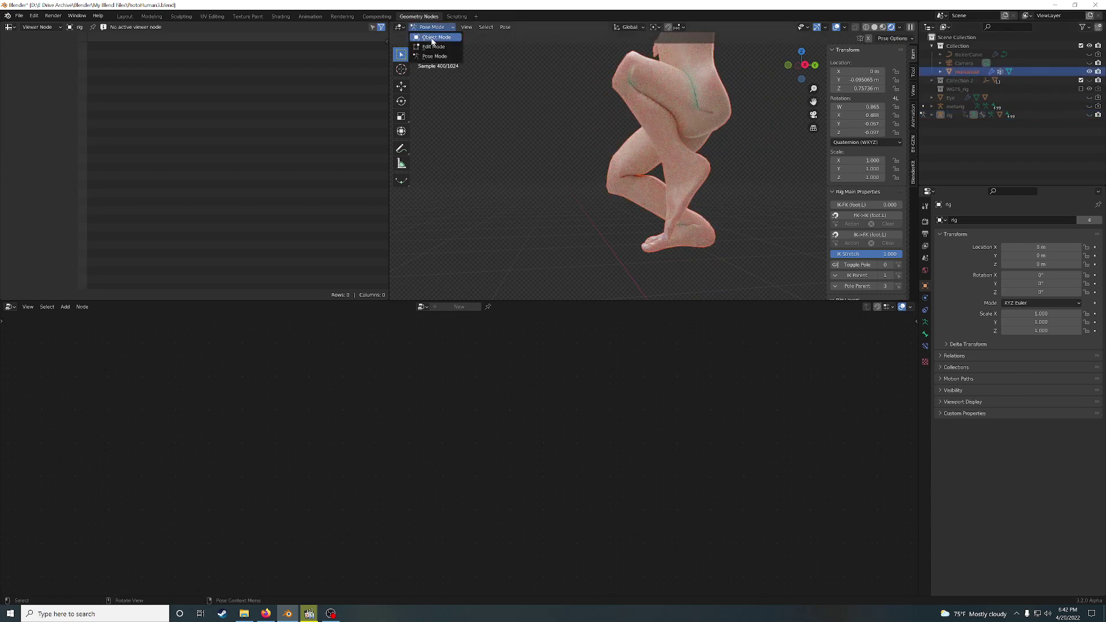
click(436, 37)
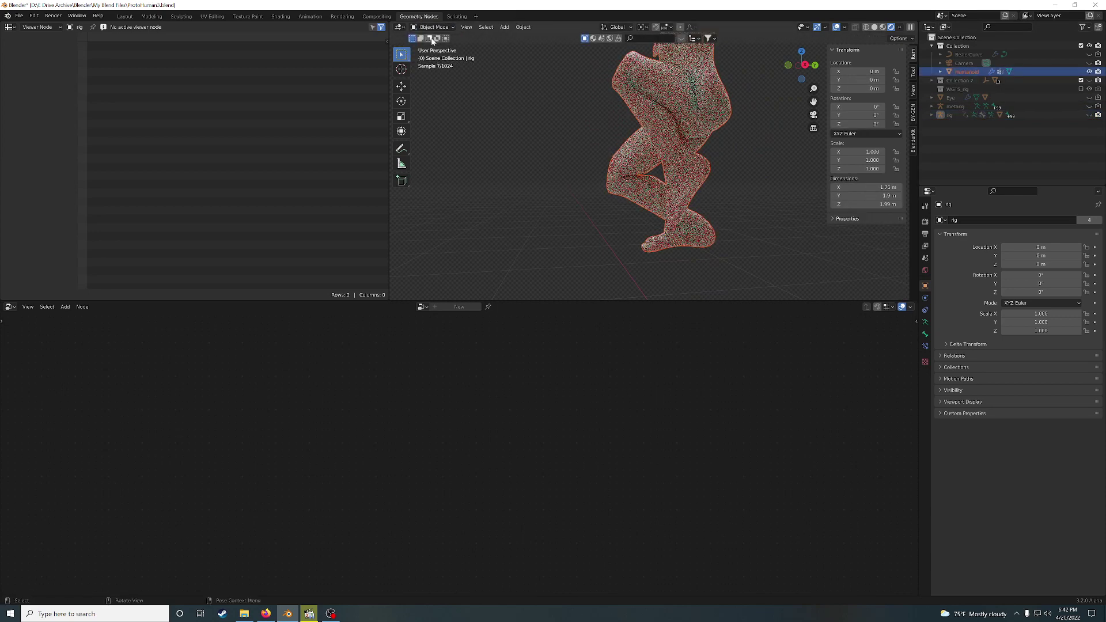
click(962, 72)
Step: Reopen Joint Fix from the Leg and foot Duplication frame and check the driven X values of the Vector nodes
key(Home)
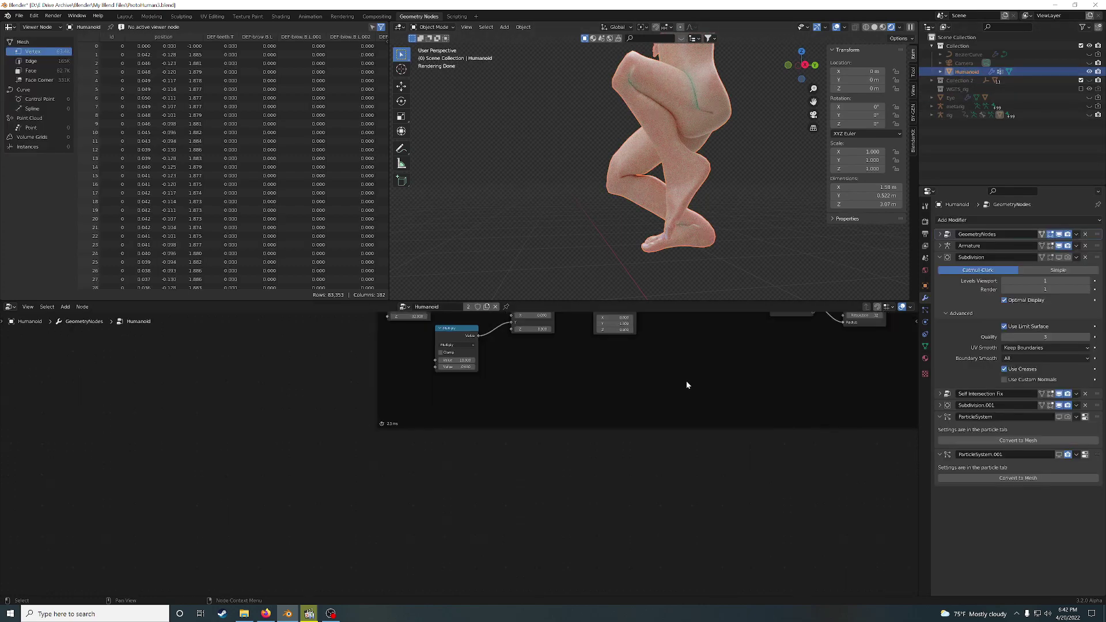
scroll(686, 383, up, 5)
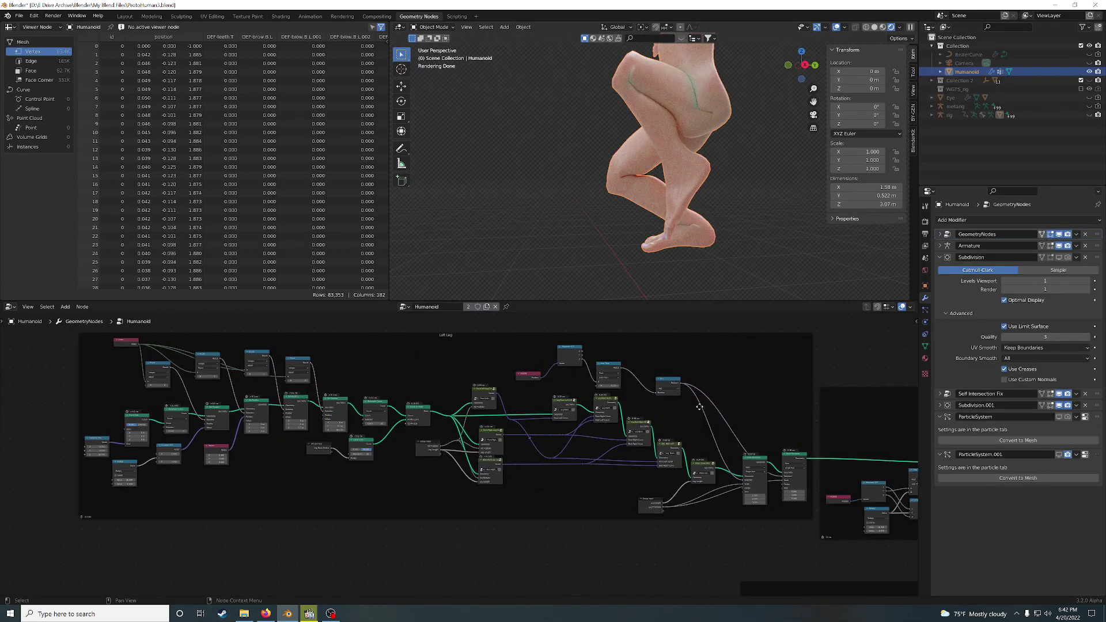
middle_drag(691, 379, 587, 366)
scroll(634, 490, up, 3)
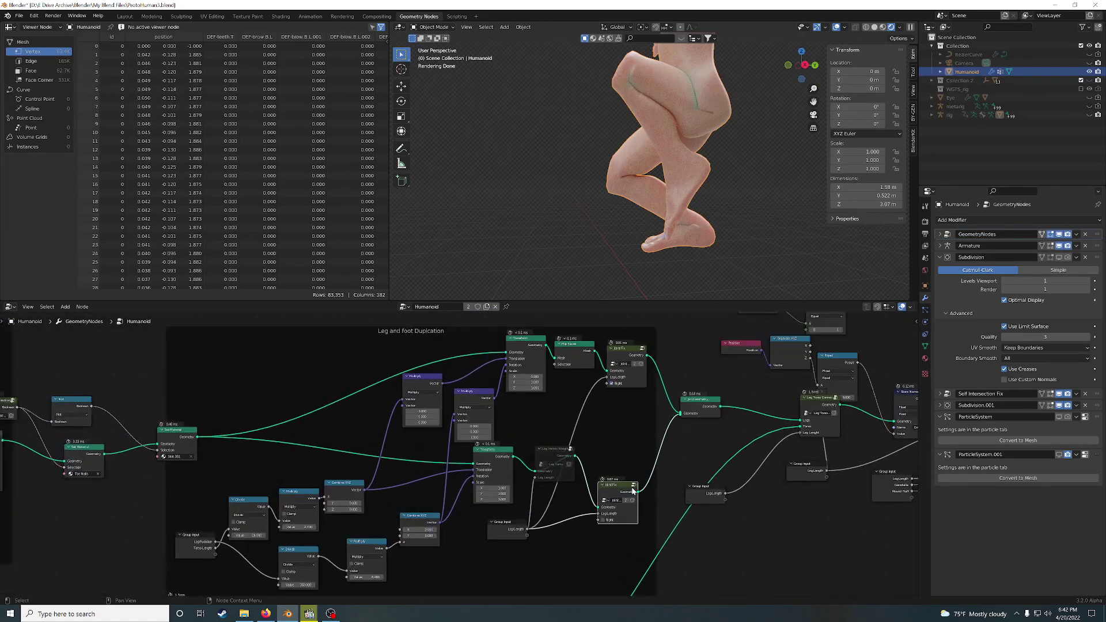
key(Tab)
scroll(628, 439, up, 2)
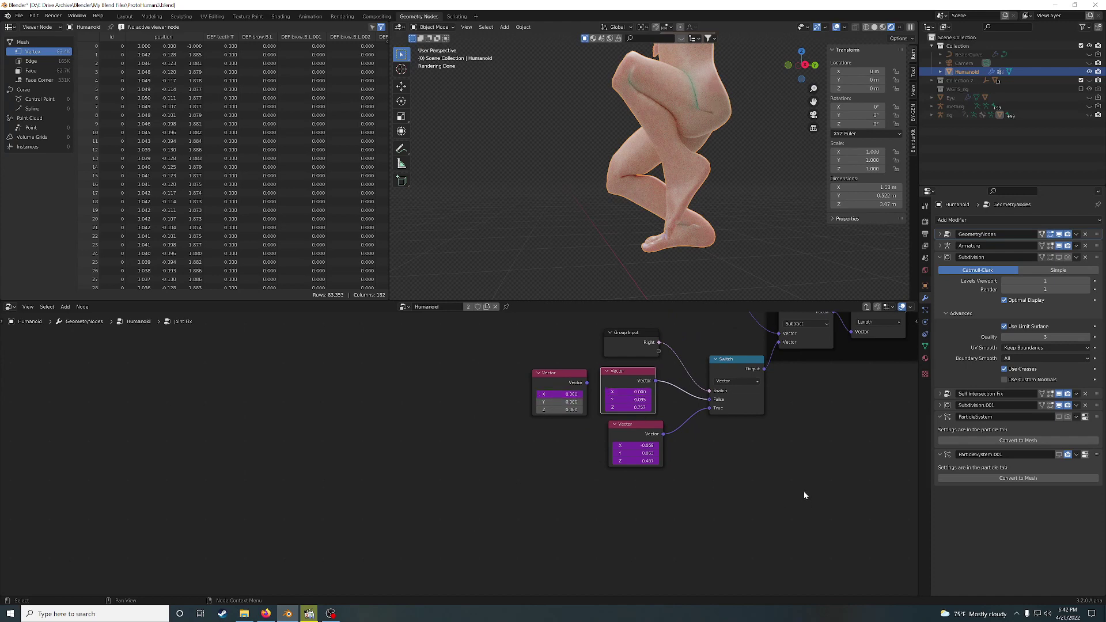
Step: Examine the driven Vector nodes feeding the Switch beside frame B and compare them with the folded leg
drag(620, 373, 622, 370)
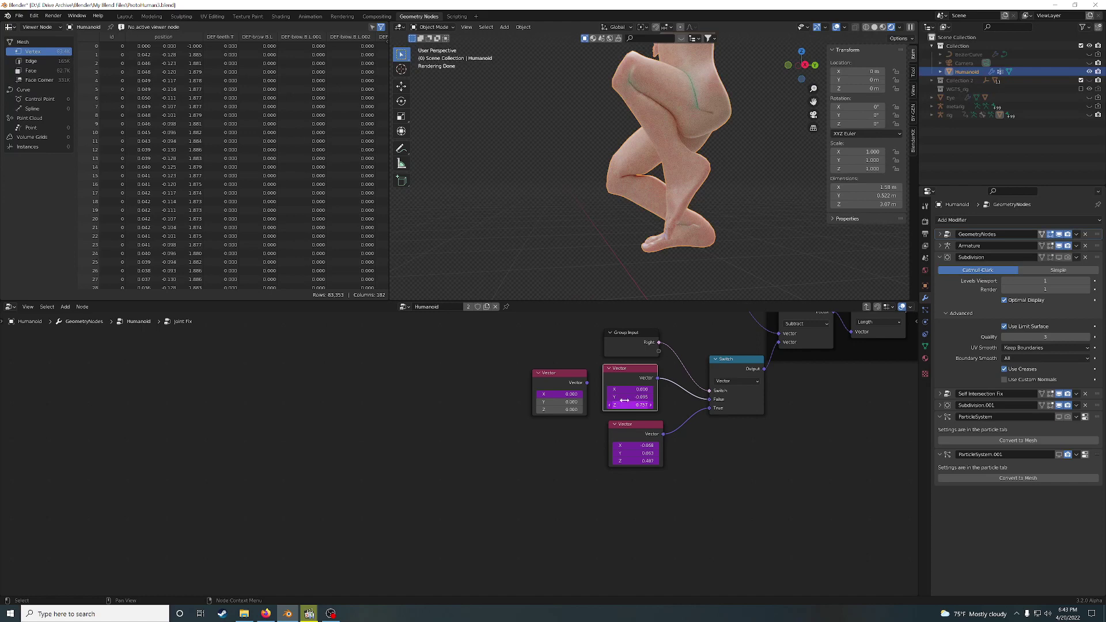
drag(627, 369, 532, 376)
drag(633, 427, 629, 427)
scroll(749, 430, down, 1)
middle_drag(769, 435, 636, 446)
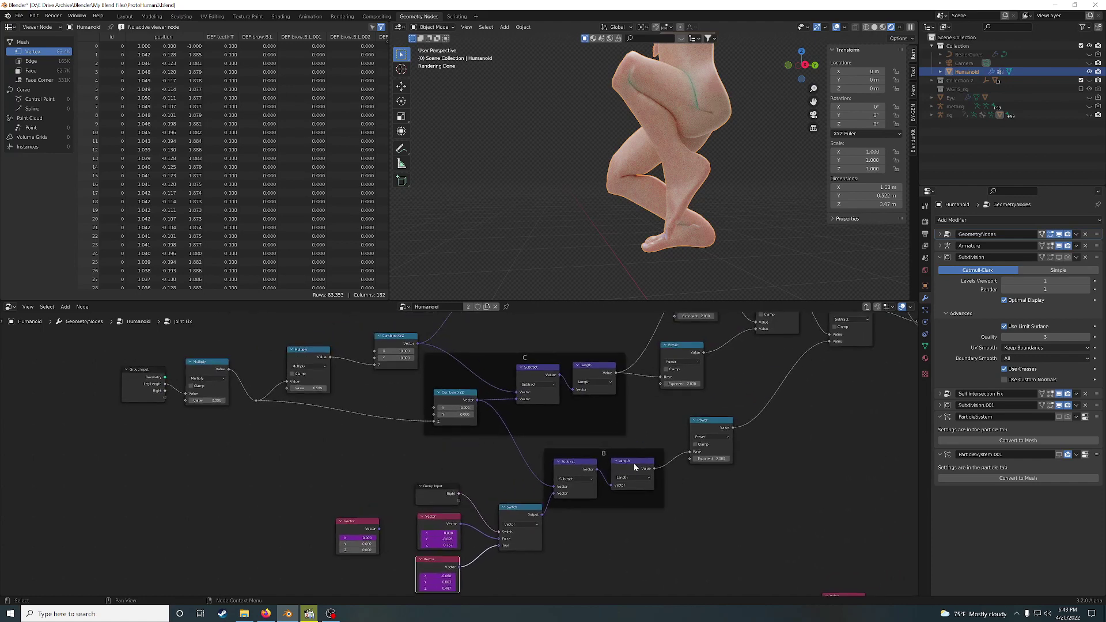
middle_drag(714, 251, 688, 160)
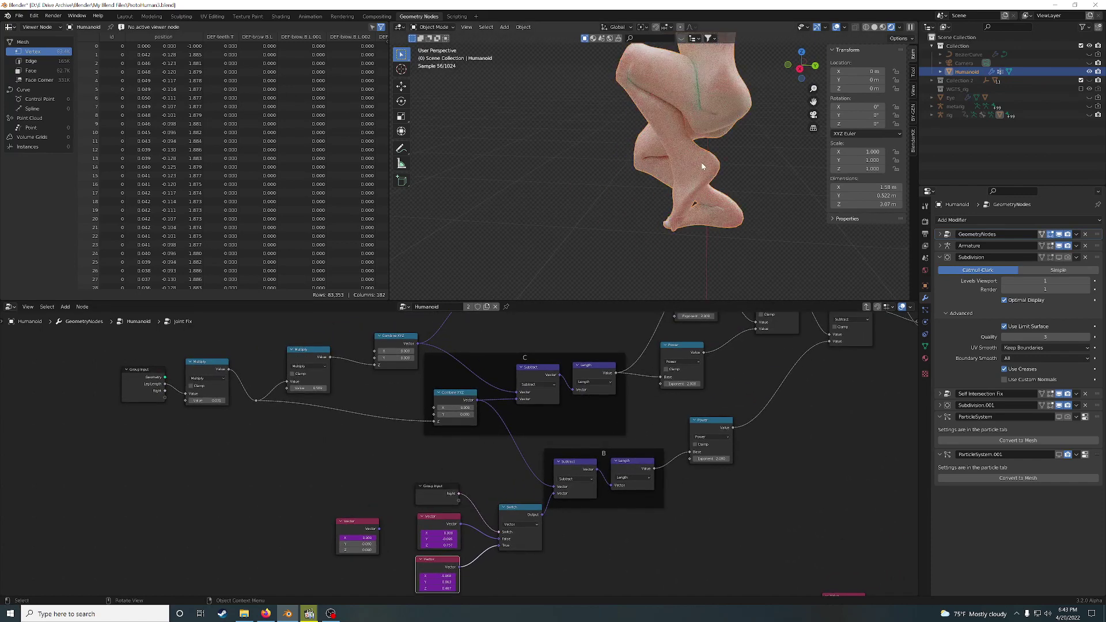
click(436, 517)
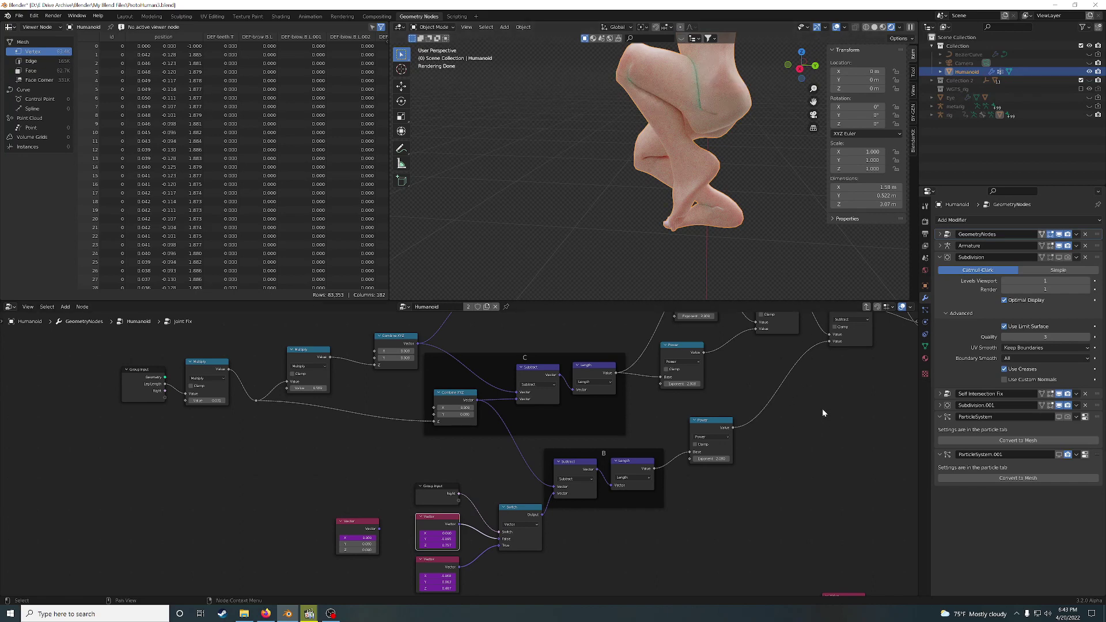
Step: Move the Multiply node fed by frames A and C above the upper Power node, and align frame C's Power node beneath it
middle_drag(822, 409, 665, 488)
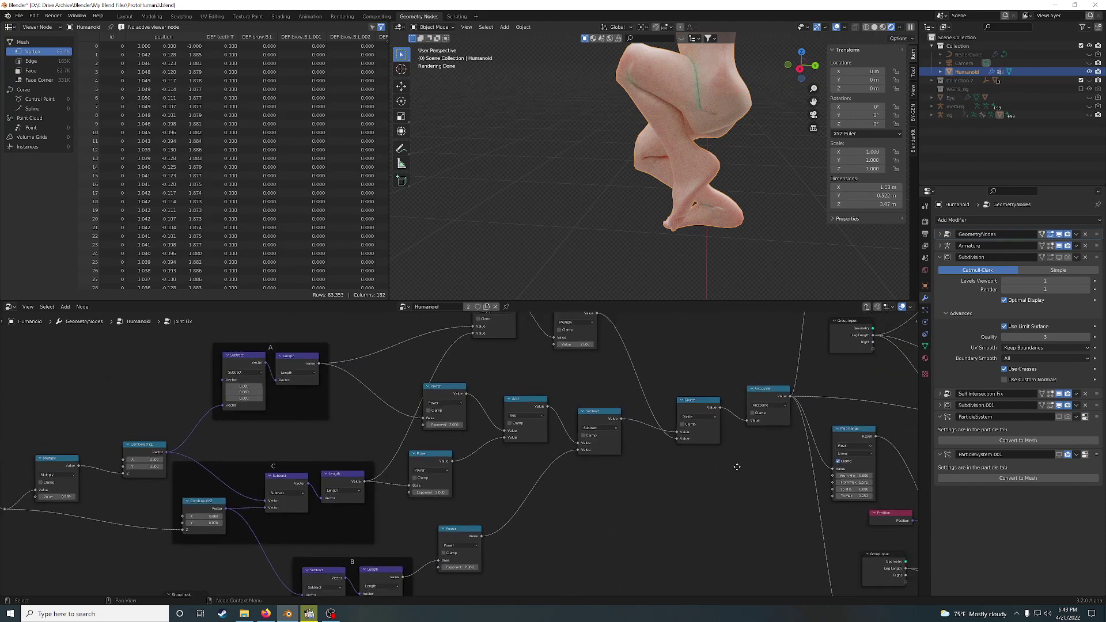
click(754, 397)
middle_drag(539, 376, 536, 420)
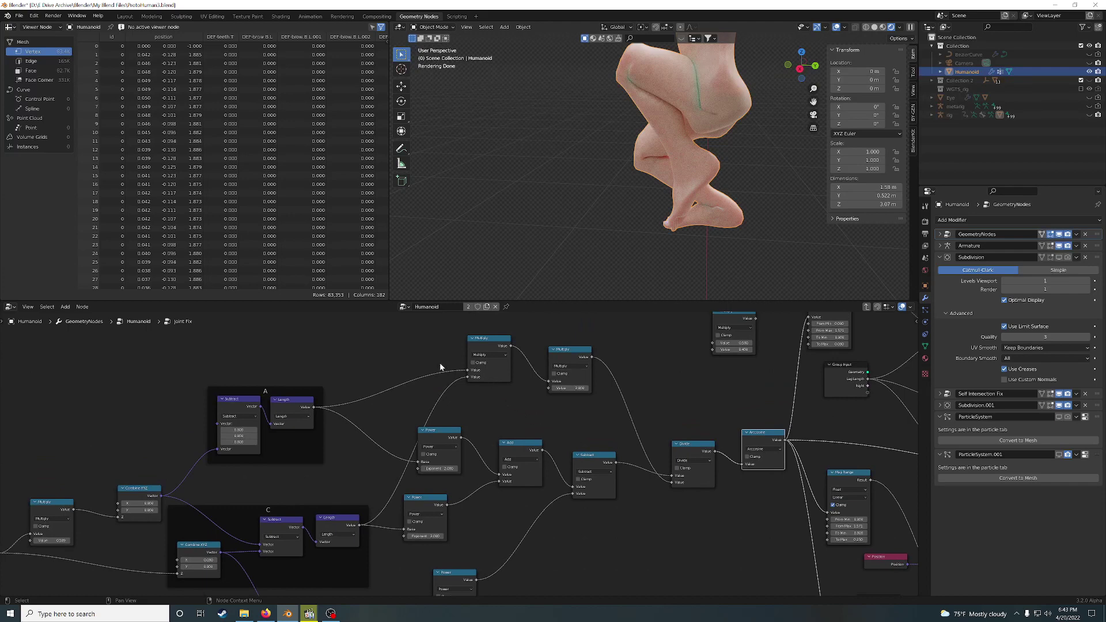
drag(489, 340, 438, 352)
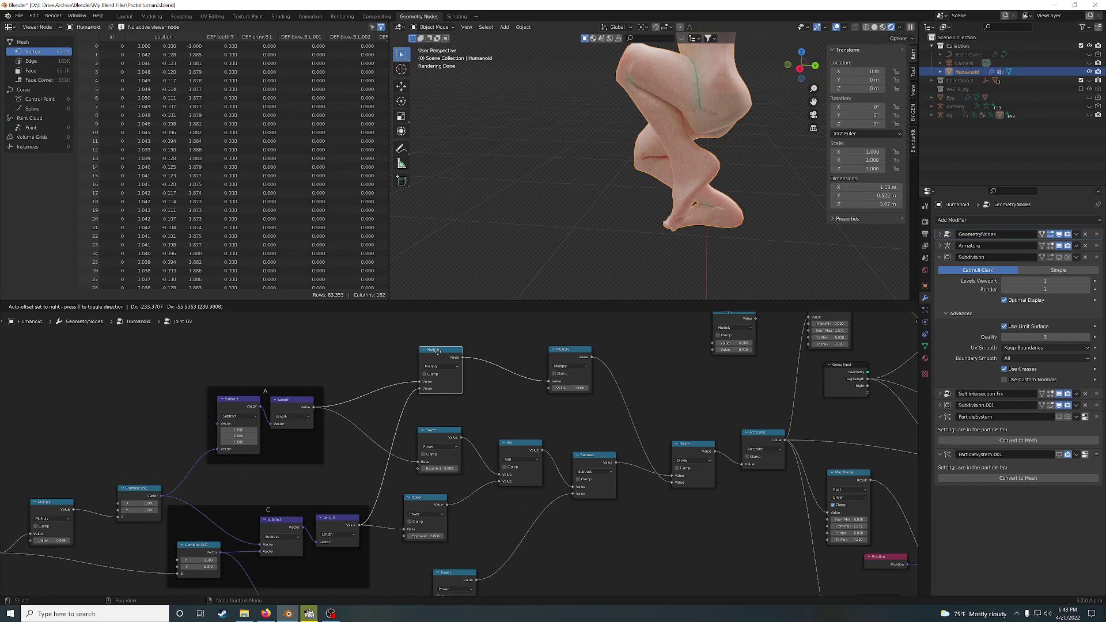
drag(438, 352, 442, 352)
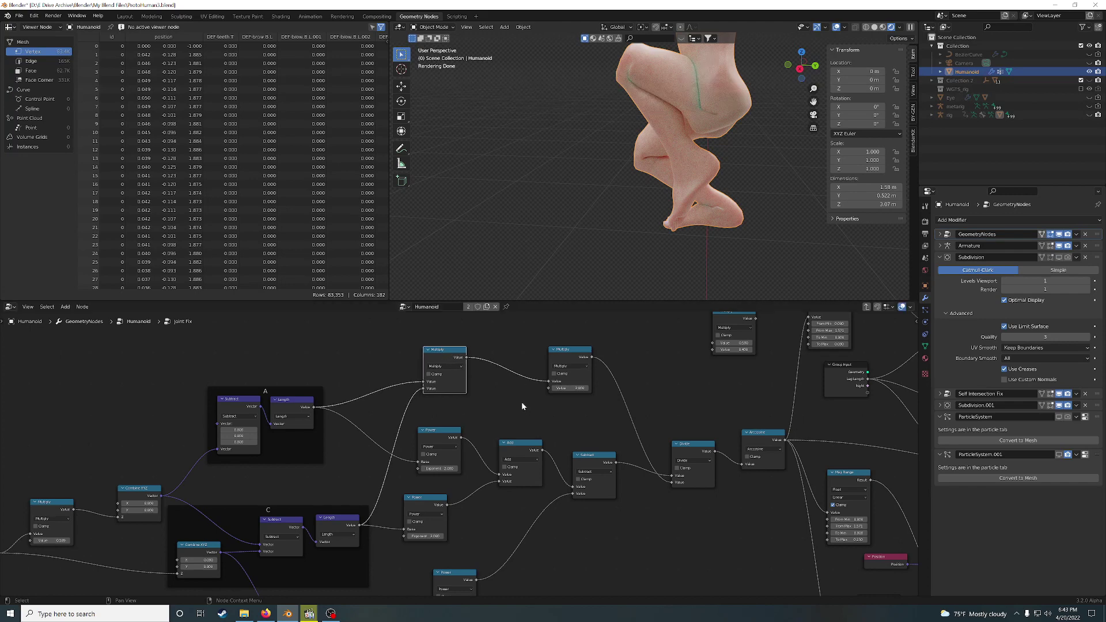
click(522, 403)
drag(433, 501, 448, 501)
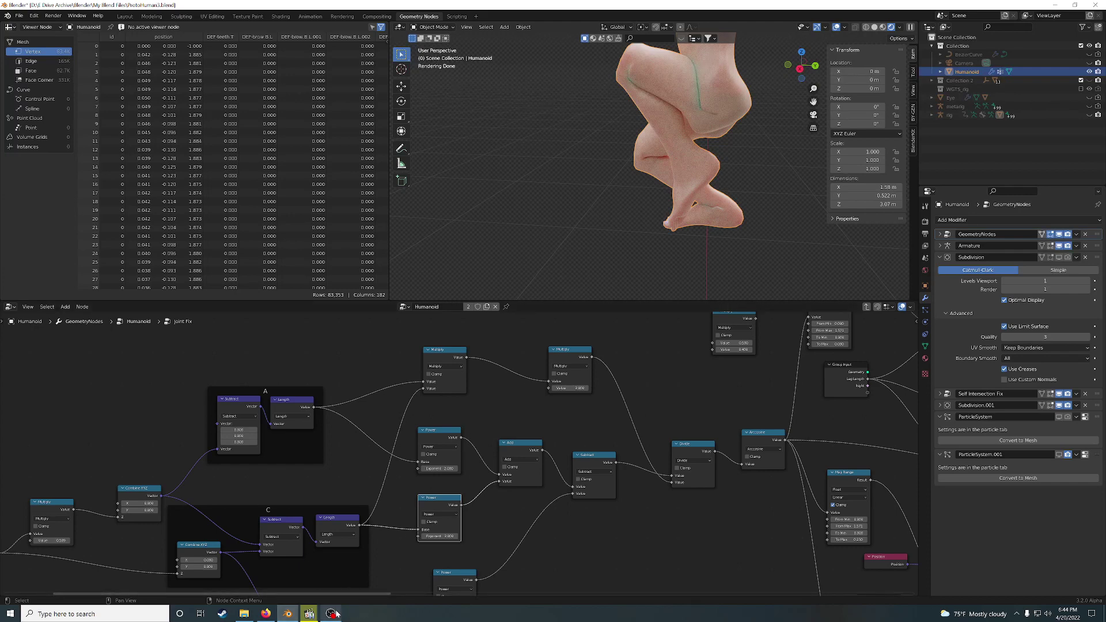
mouse_move(266, 614)
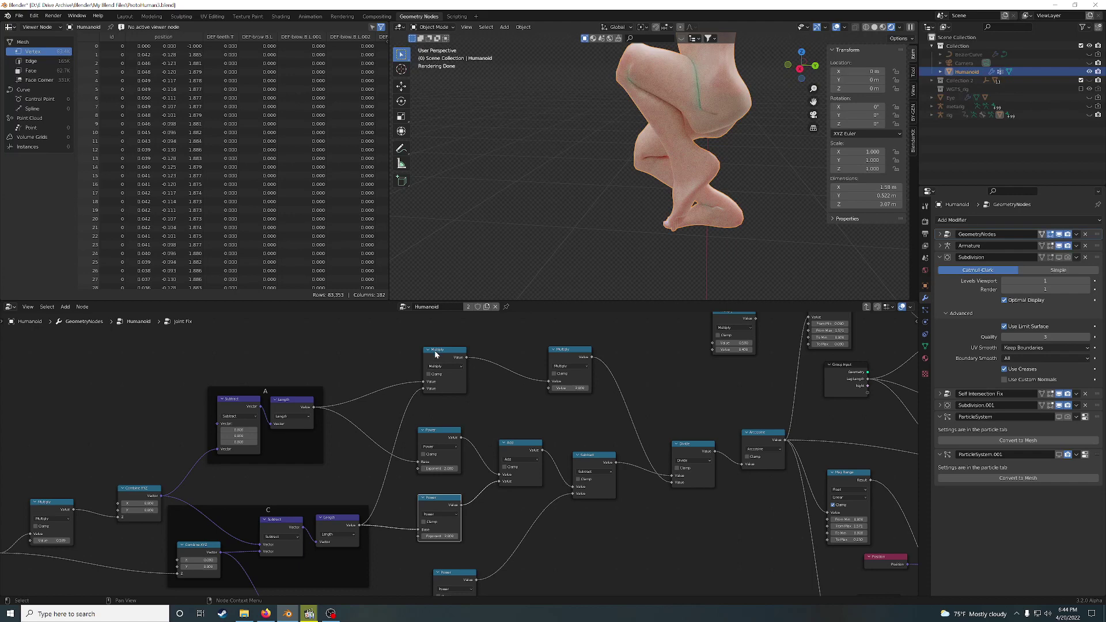
drag(442, 350, 435, 362)
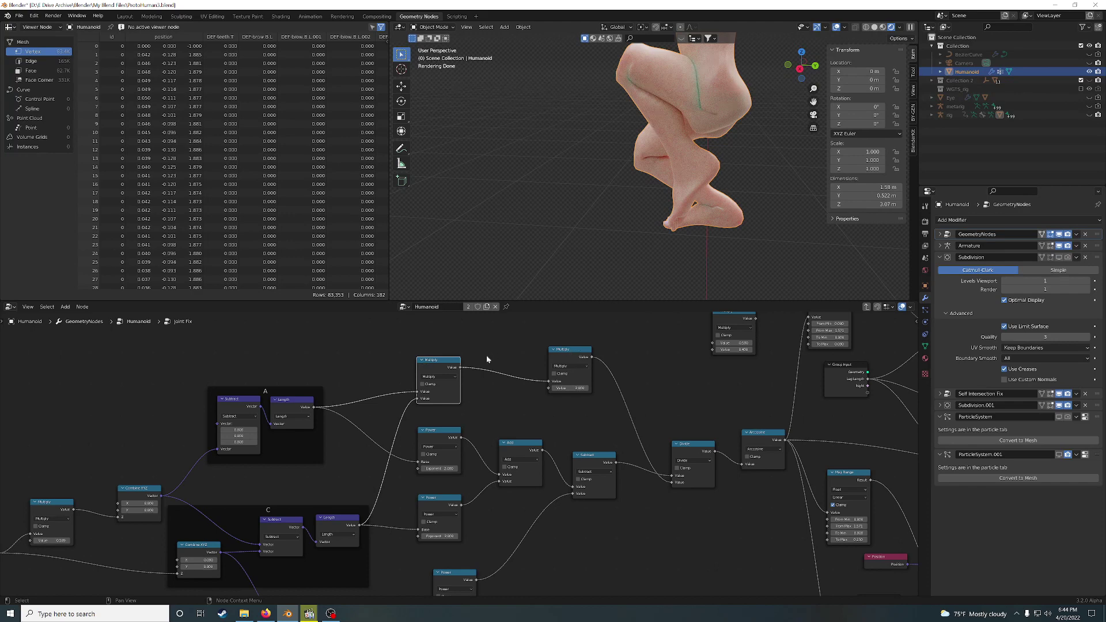
Step: Trace the lengths from frames A, C and B through their Power nodes into the Add and Subtract nodes
middle_drag(541, 430, 528, 365)
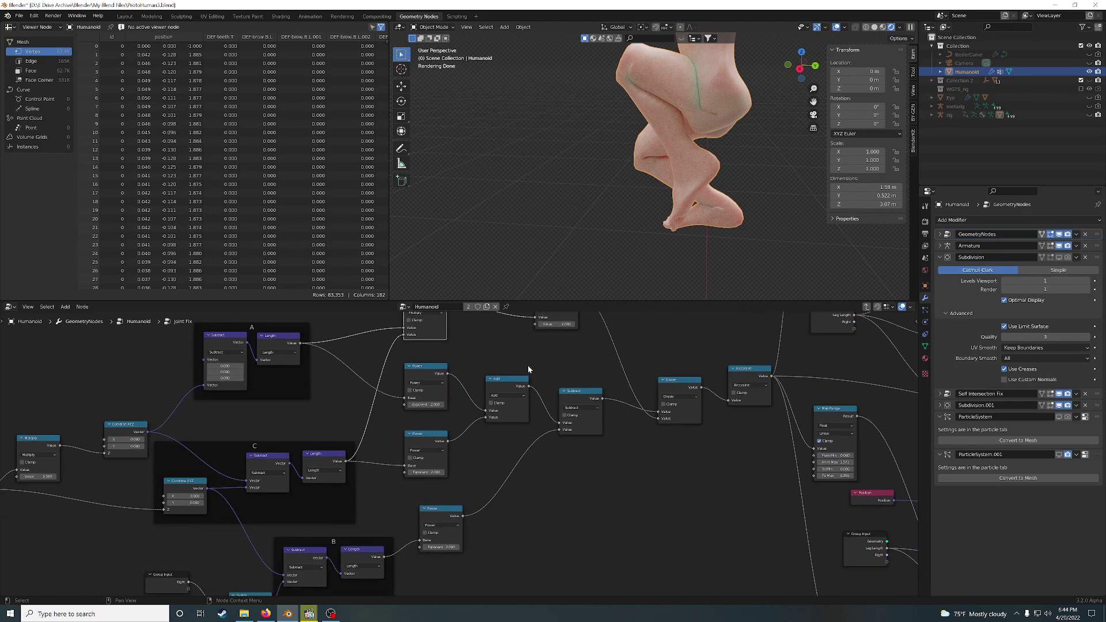
drag(420, 372, 420, 376)
drag(432, 440, 425, 439)
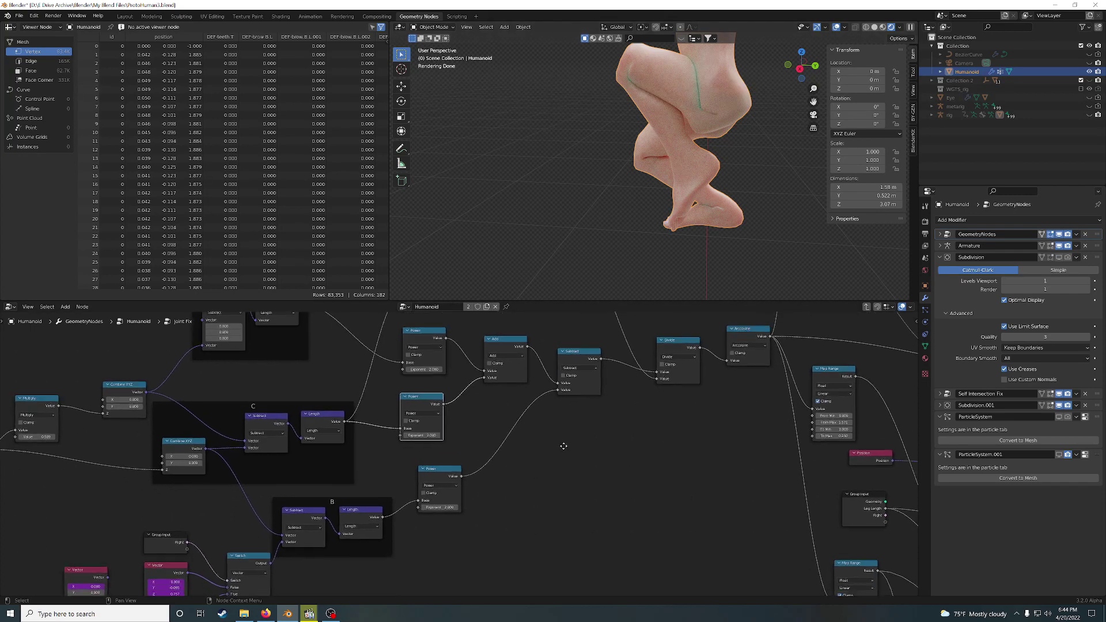
shift+scroll(552, 420, down, 2)
click(574, 356)
drag(574, 351, 575, 350)
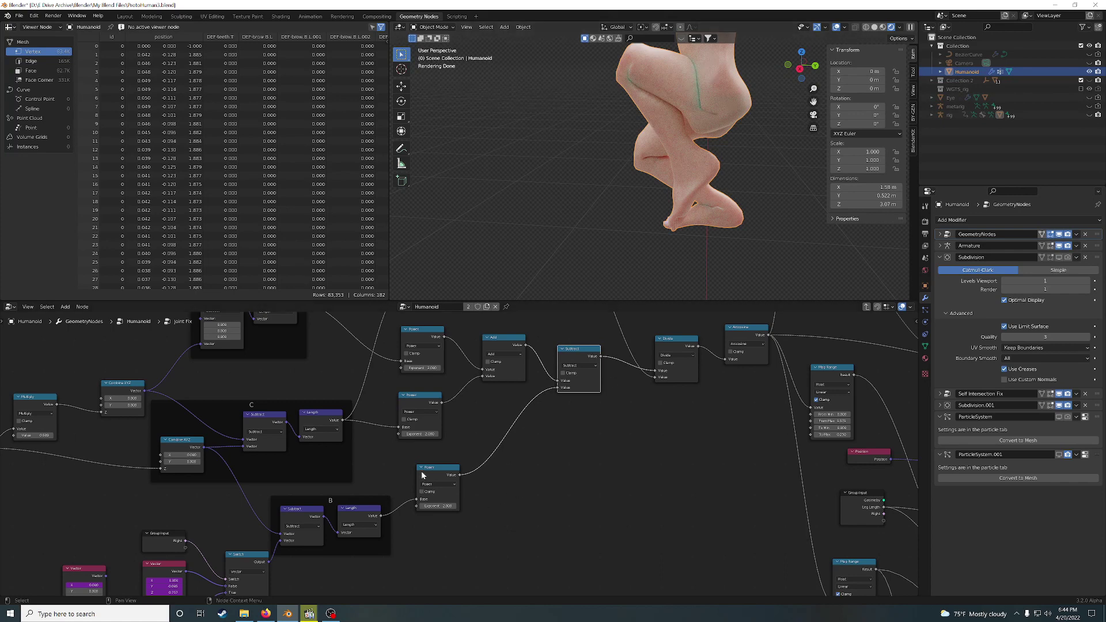
drag(422, 474, 423, 474)
Step: Examine the Divide node and the two chained Multiply nodes that feed it
middle_drag(627, 455, 584, 570)
drag(635, 456, 629, 455)
drag(503, 366, 504, 370)
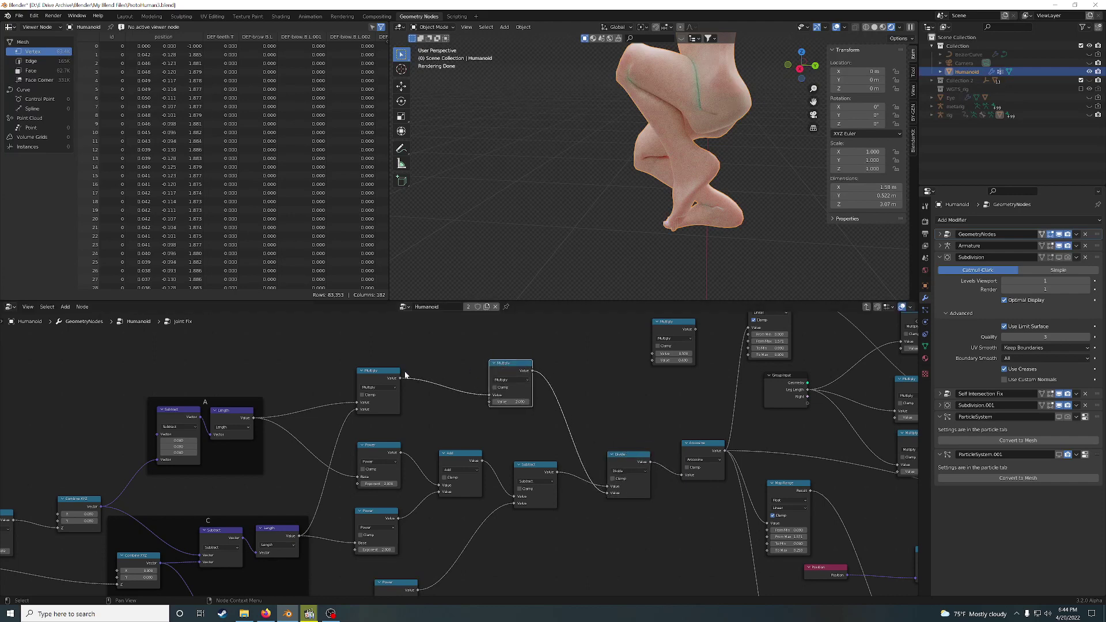
drag(374, 380, 380, 387)
Step: Go through the numerator nodes again in order: Power for A, Add, Power for C, Subtract, and Power for B
middle_drag(503, 439, 552, 368)
drag(433, 368, 432, 370)
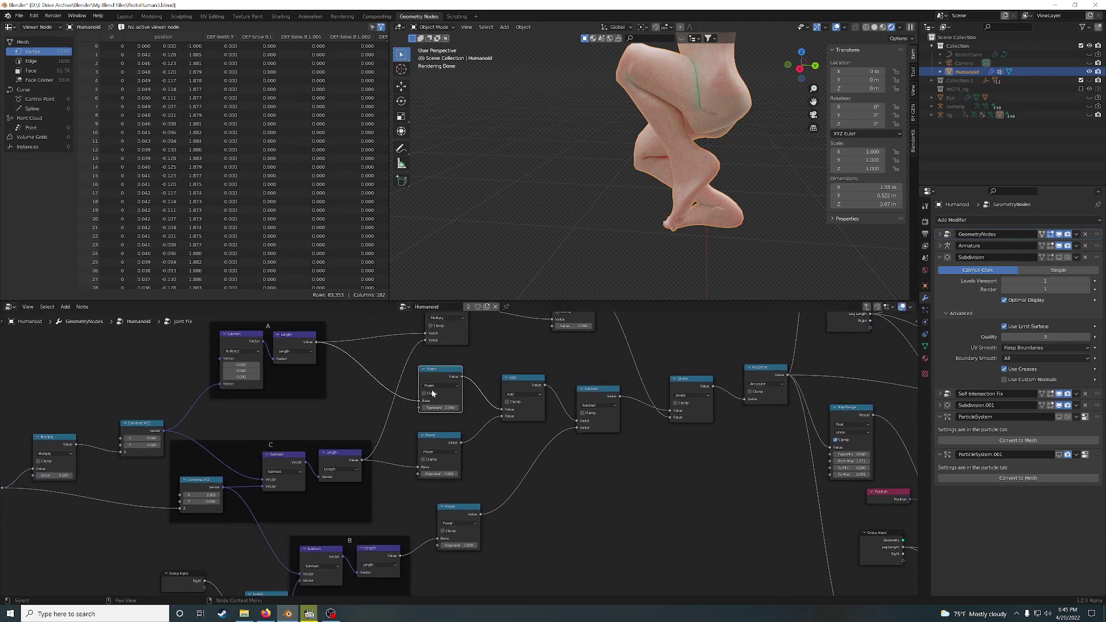
drag(538, 390, 533, 387)
drag(433, 439, 431, 434)
drag(601, 402, 594, 397)
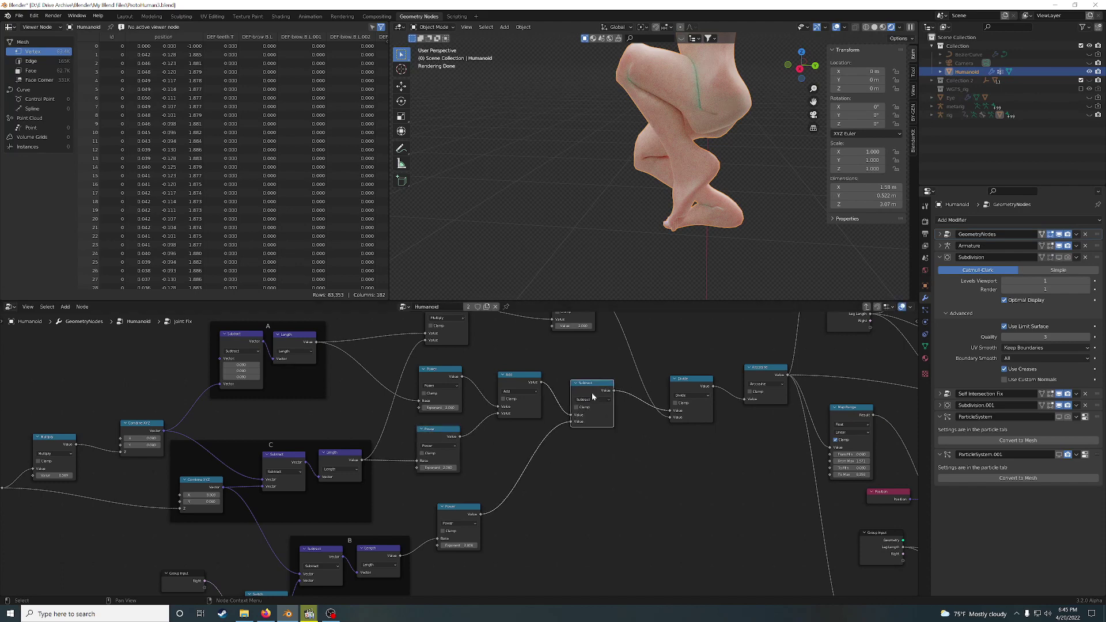
drag(453, 506, 449, 508)
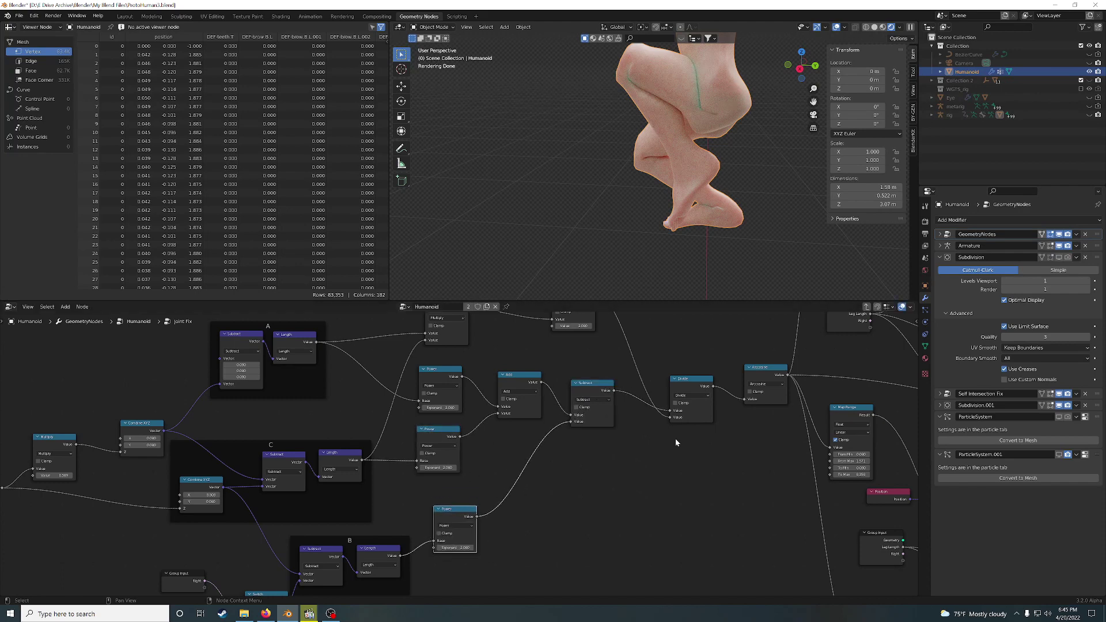
Step: Review how the Divide node takes the Subtract result and the product of the two Multiply nodes
middle_drag(687, 405, 614, 486)
drag(613, 489, 610, 489)
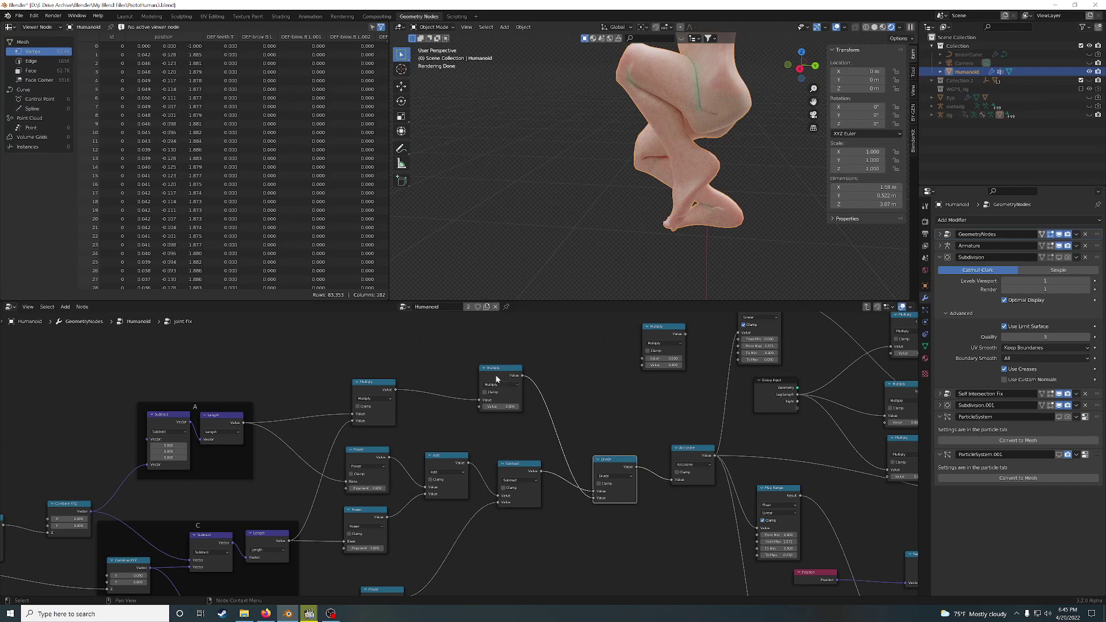
drag(495, 375, 496, 372)
drag(377, 384, 379, 382)
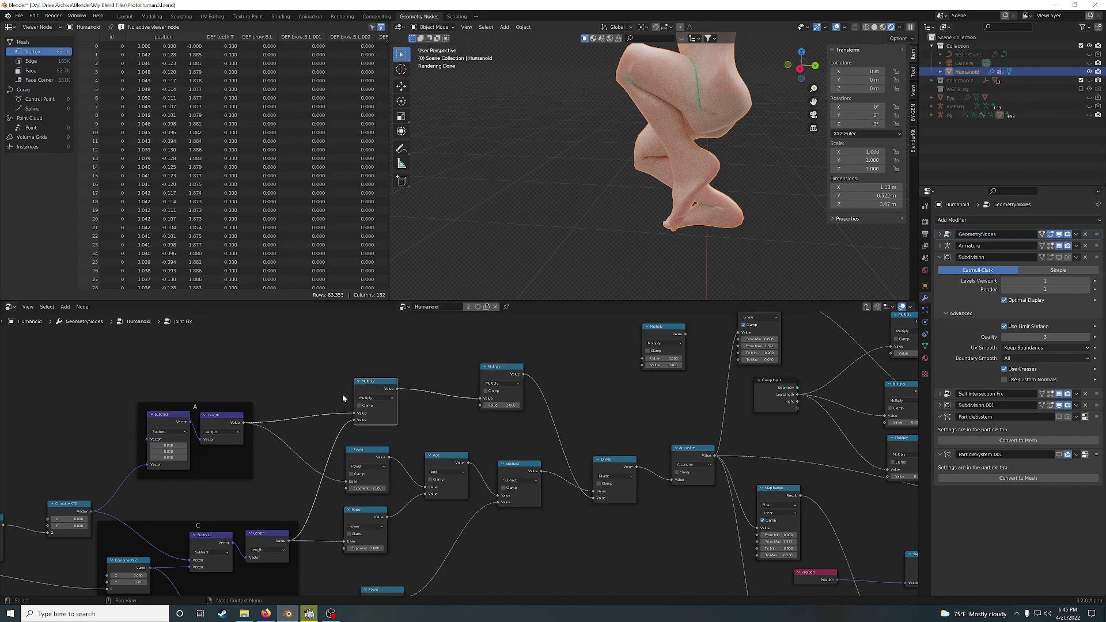
Step: Follow the Arccosine node's output to the Map Range node directly above the other two stacked Map Range nodes
scroll(626, 413, down, 1)
middle_drag(627, 412, 386, 379)
drag(423, 414, 418, 419)
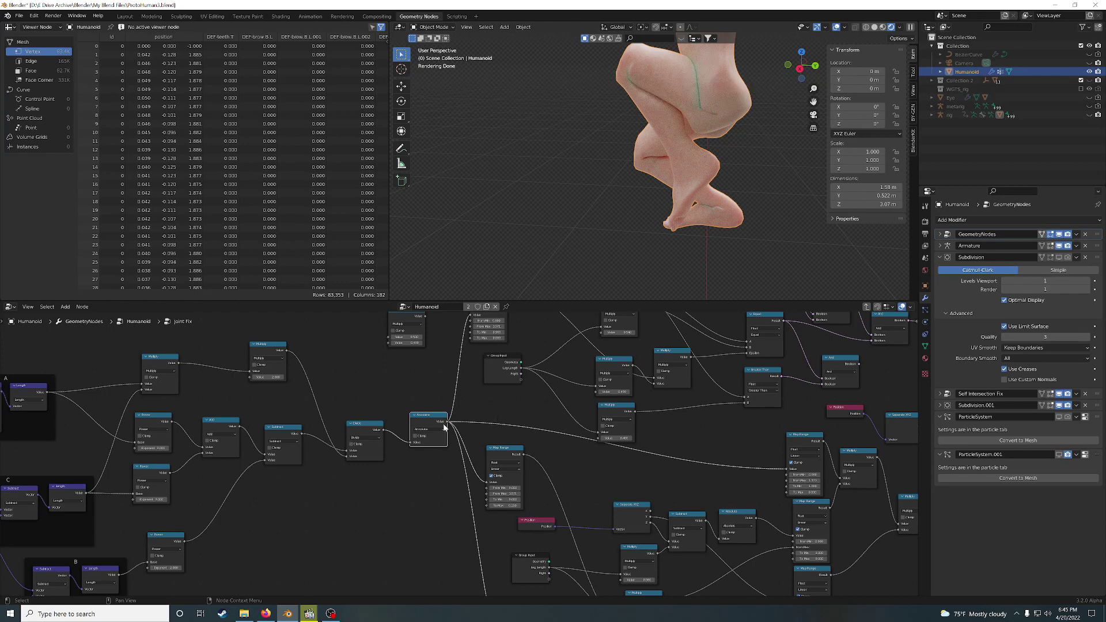
drag(427, 417, 420, 417)
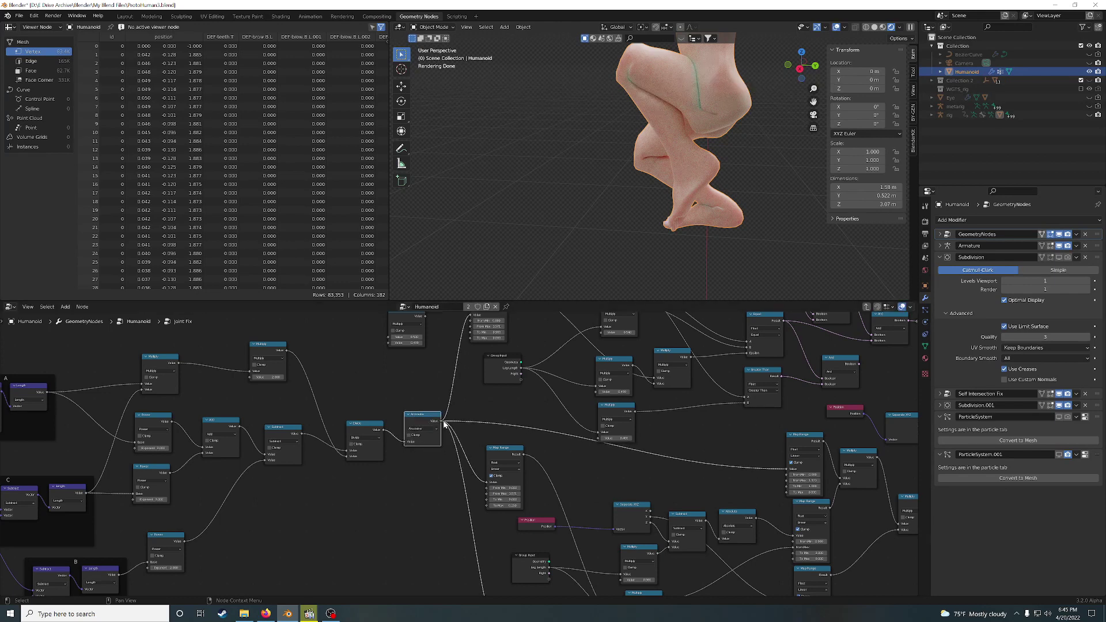
middle_drag(646, 462, 602, 493)
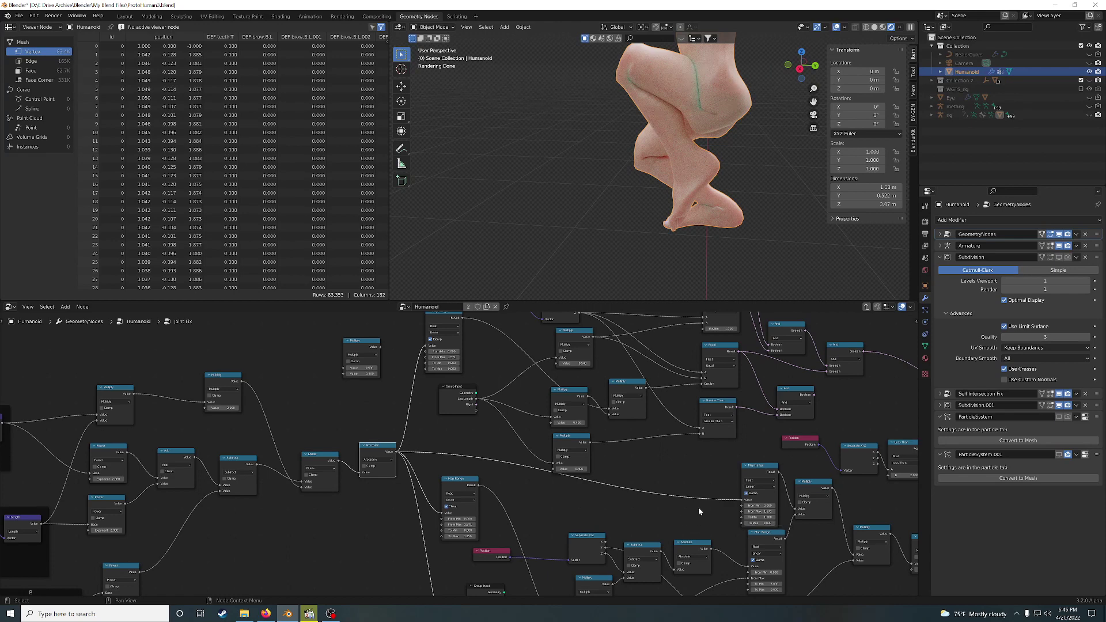
mouse_move(757, 466)
mouse_down()
mouse_move(742, 466)
mouse_move(761, 465)
mouse_up()
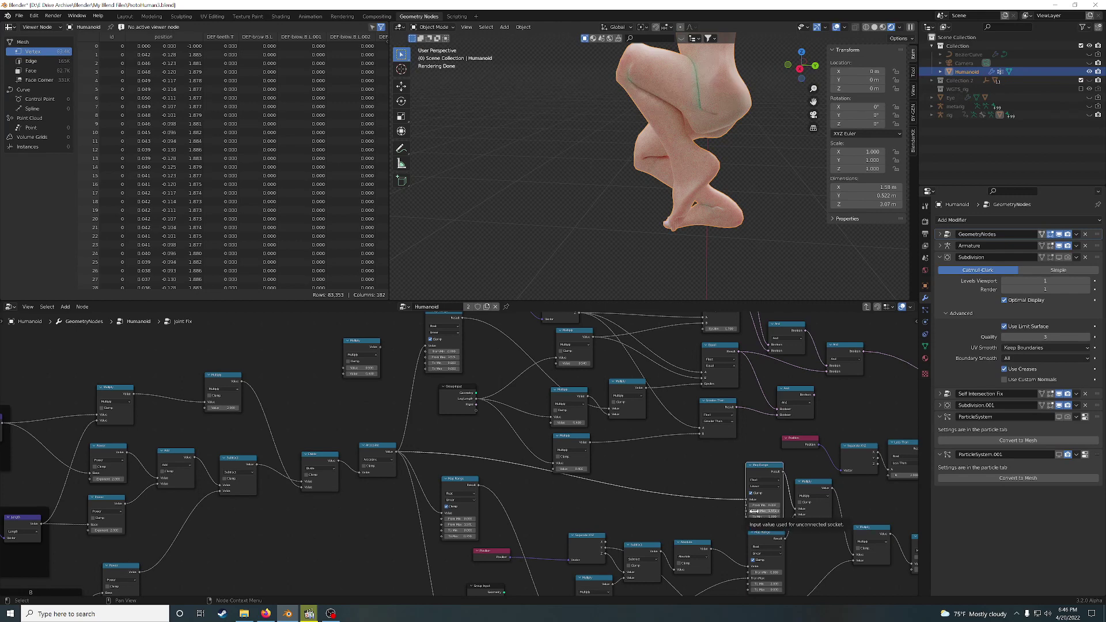
Step: Compare the angle-driven Map Range node with the folded knee and inspect the Multiply nodes that follow it
middle_drag(596, 164, 642, 83)
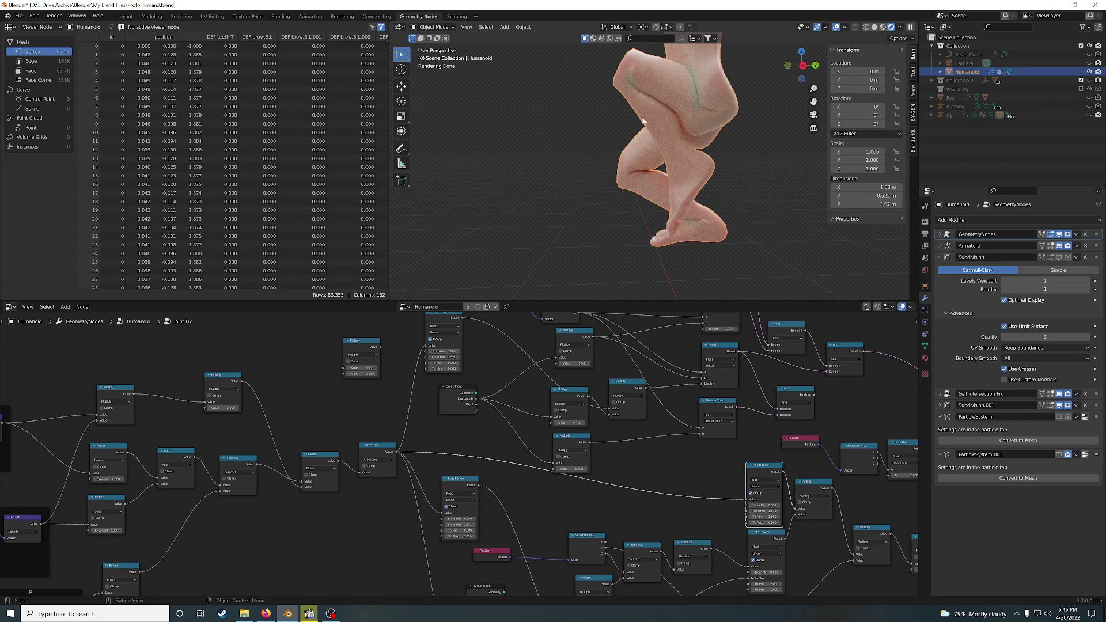
middle_drag(658, 455, 658, 411)
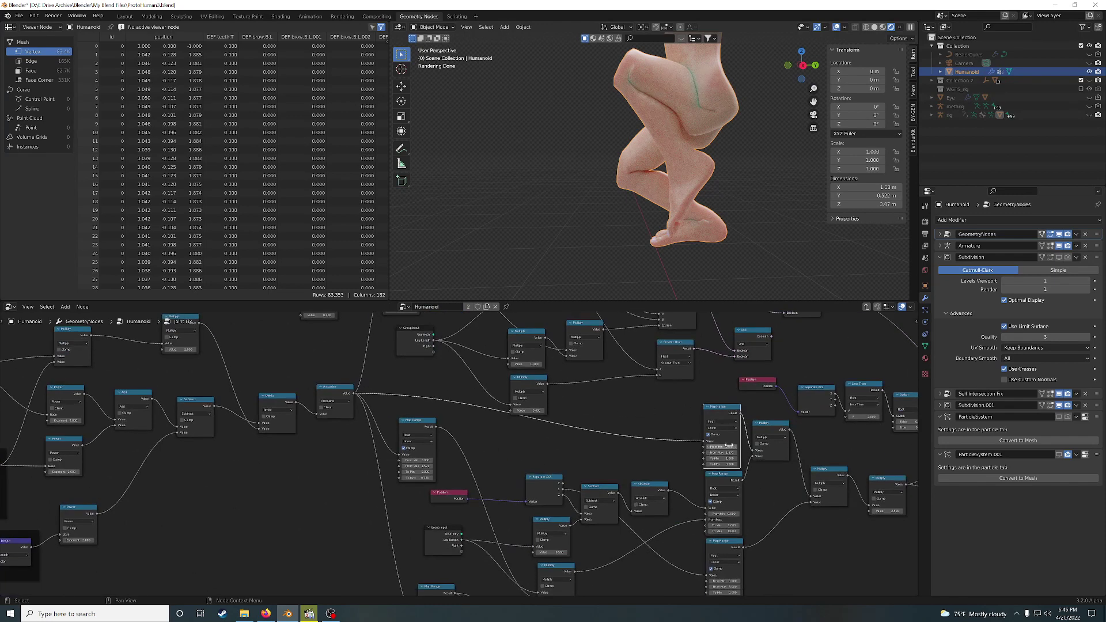
drag(719, 408, 714, 408)
middle_drag(692, 421, 559, 421)
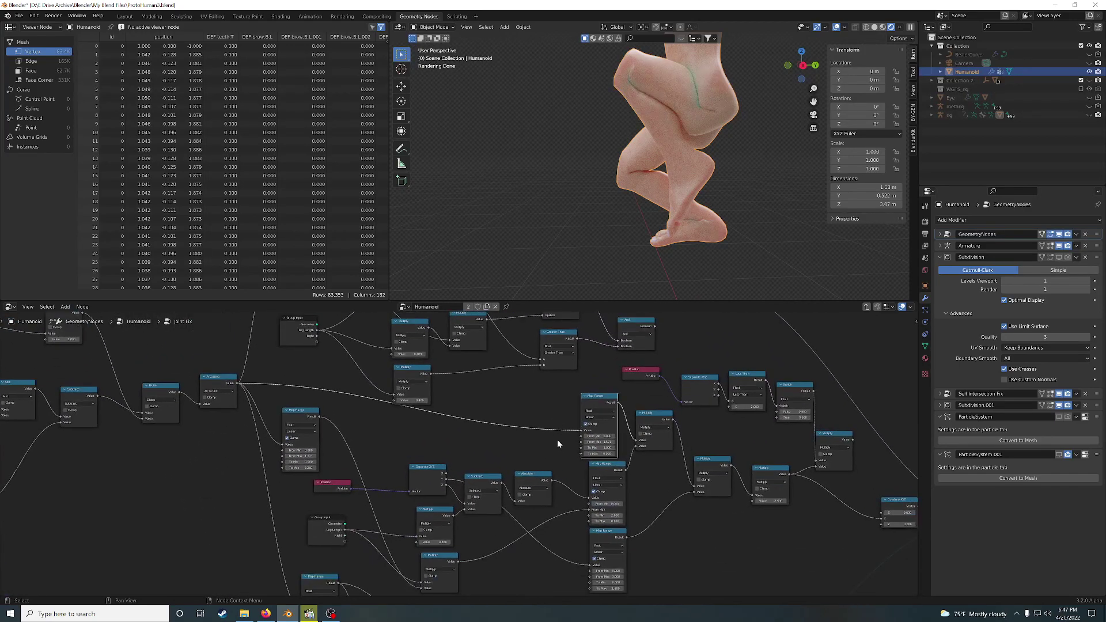
scroll(558, 441, up, 1)
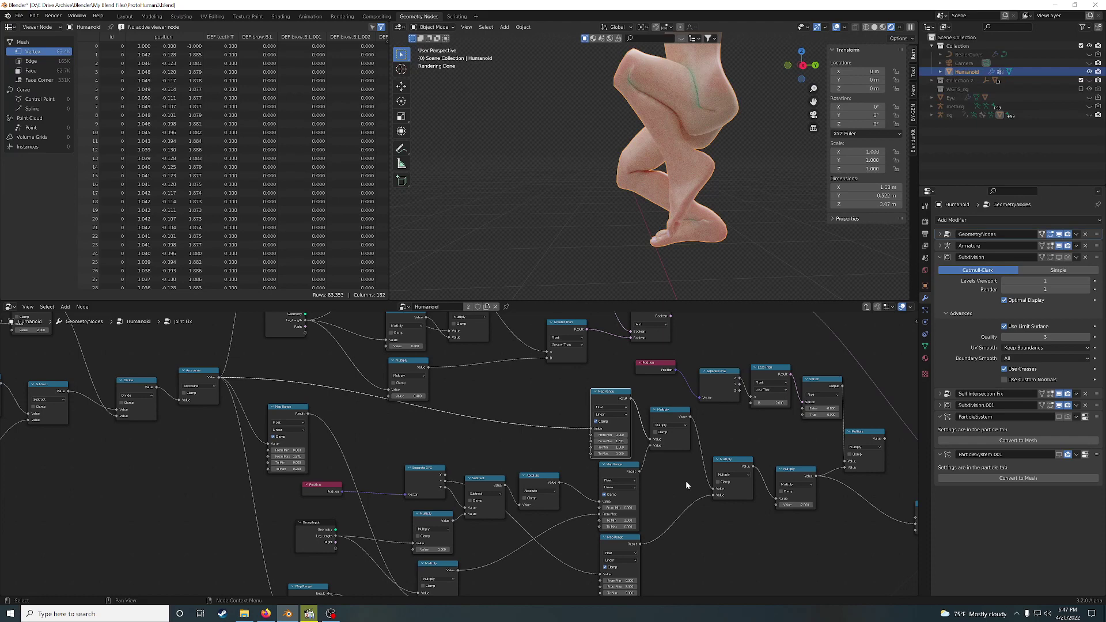
middle_drag(686, 482, 675, 469)
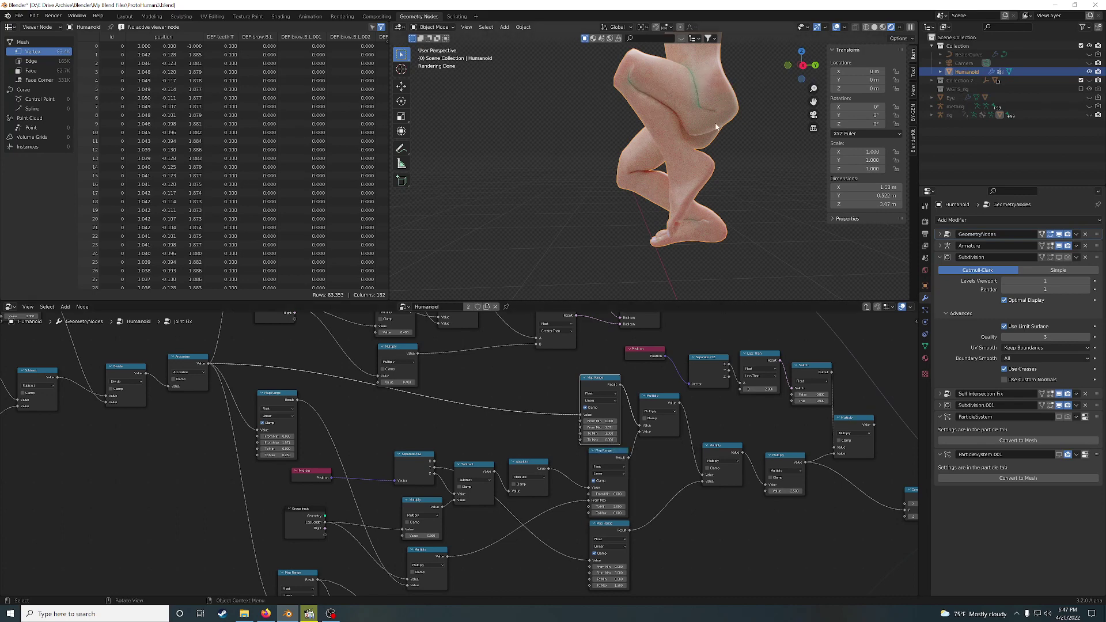
Step: Follow the Multiply chain's output through the Combine XYZ node into the Set Position node
middle_drag(770, 508, 658, 488)
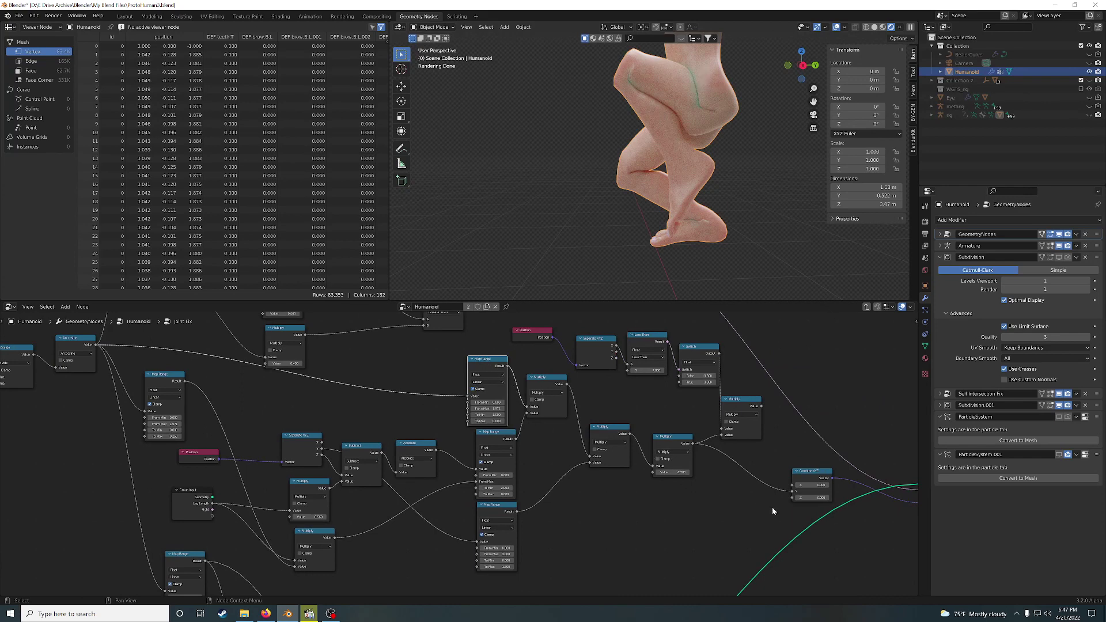
middle_drag(772, 508, 608, 460)
drag(756, 427, 750, 440)
drag(621, 425, 619, 428)
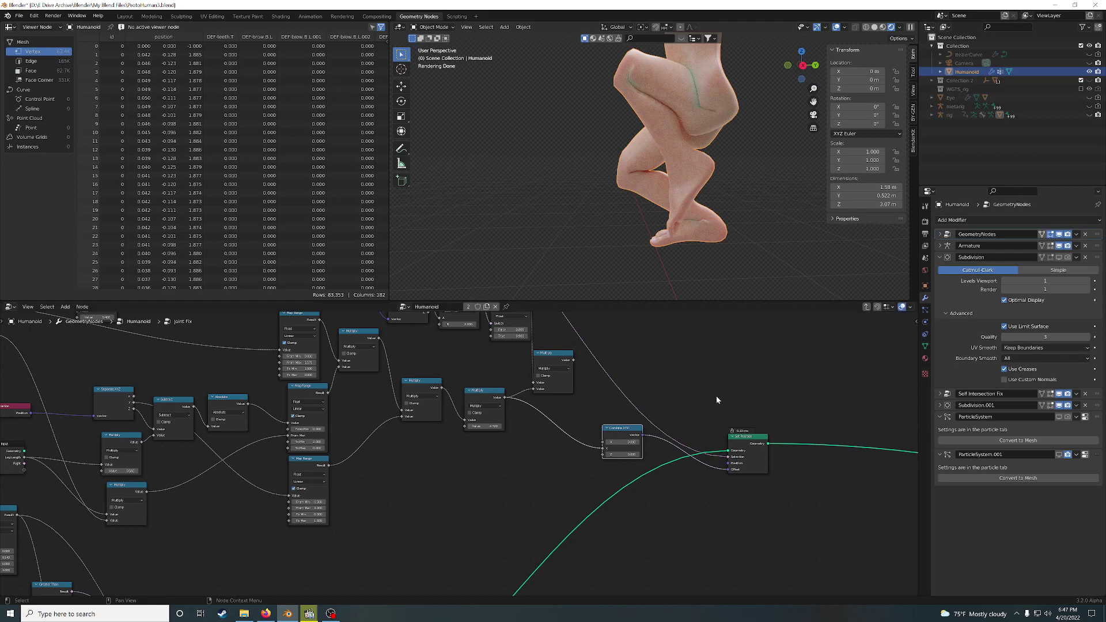
Step: Move the Set Position node slightly farther to the right of the Combine XYZ node and a little higher
scroll(717, 400, down, 4)
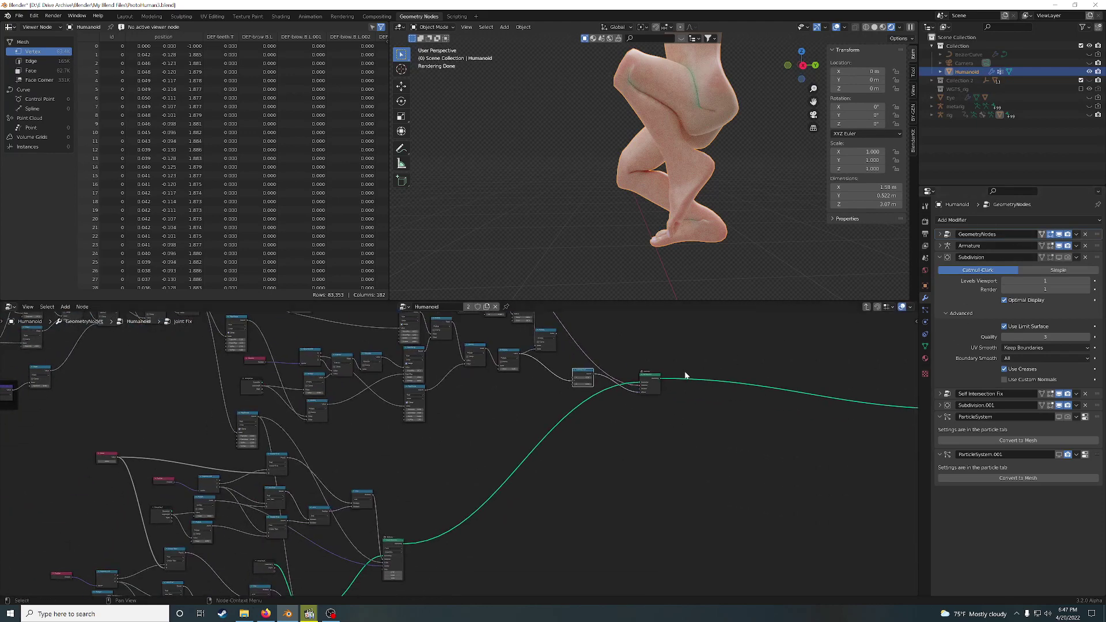
drag(655, 384, 675, 379)
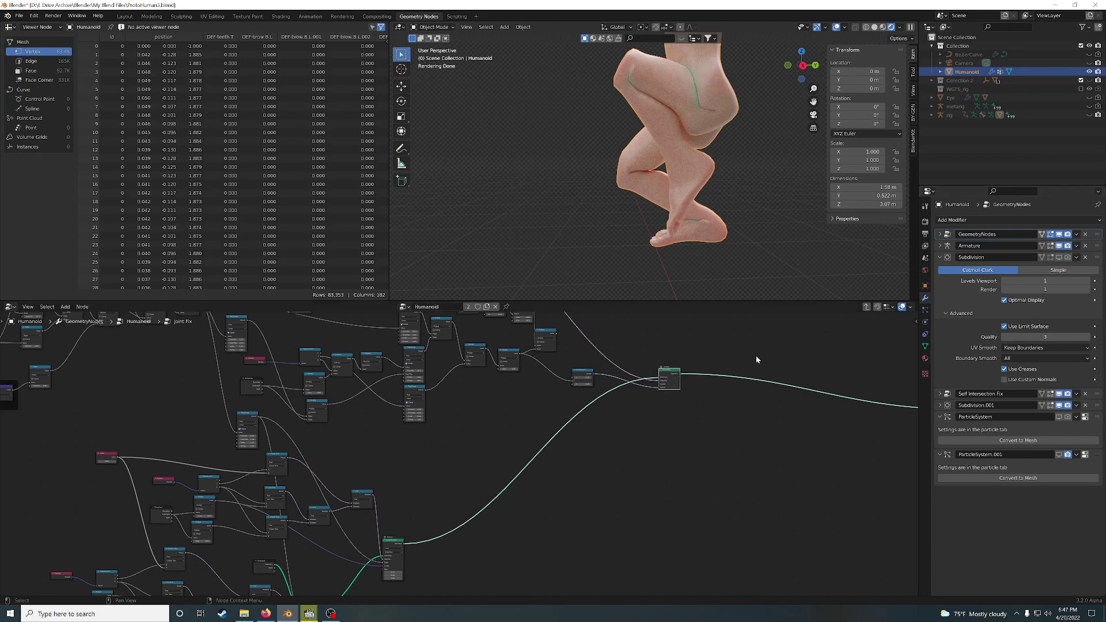
scroll(716, 462, up, 2)
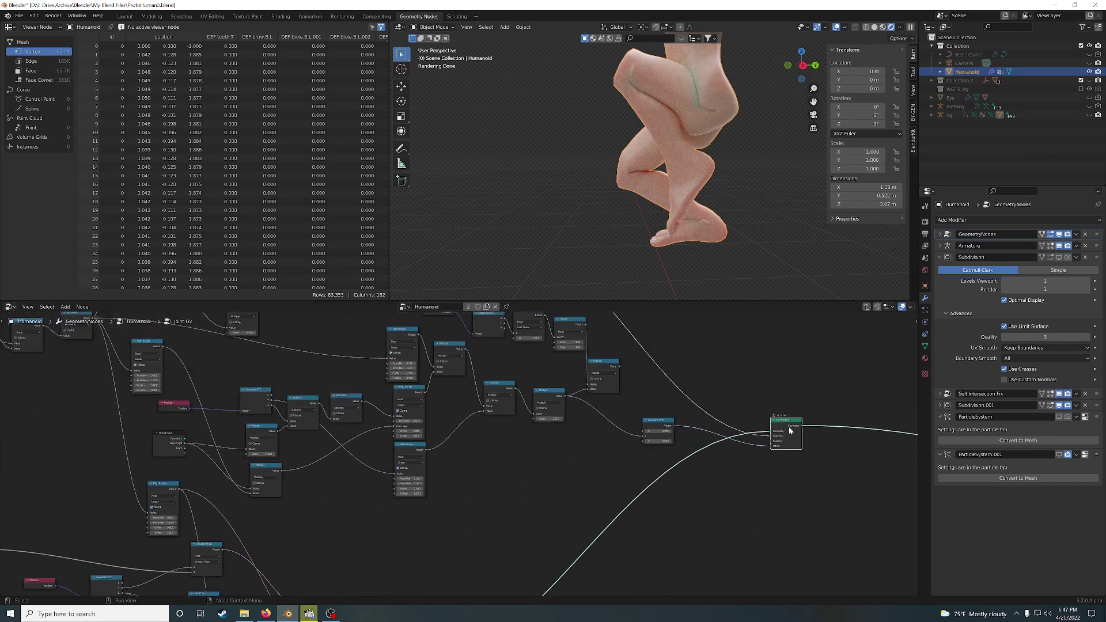
mouse_move(790, 430)
mouse_down()
mouse_move(789, 442)
mouse_move(791, 416)
mouse_up()
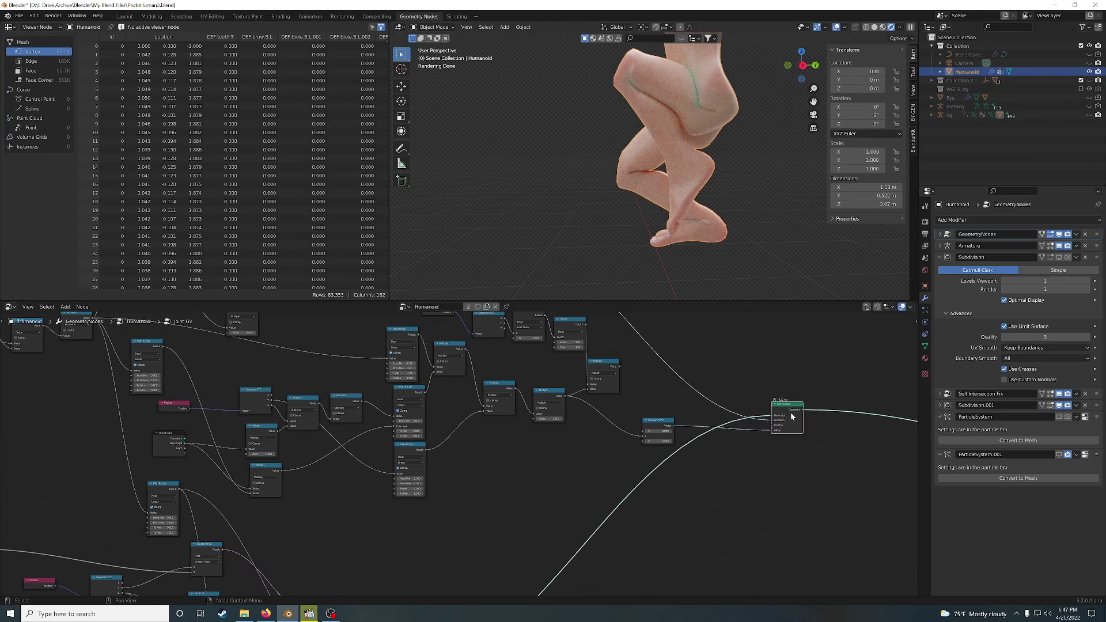
Step: Move the Combine XYZ node slightly higher between the Multiply chain and the Set Position node
drag(656, 421, 659, 411)
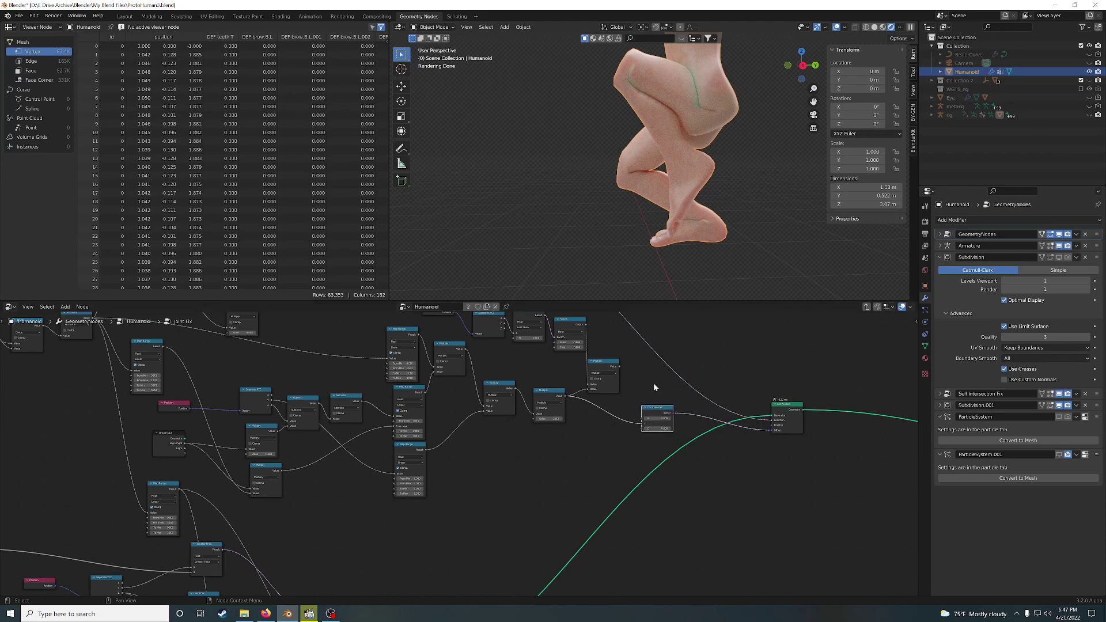
middle_drag(654, 383, 663, 420)
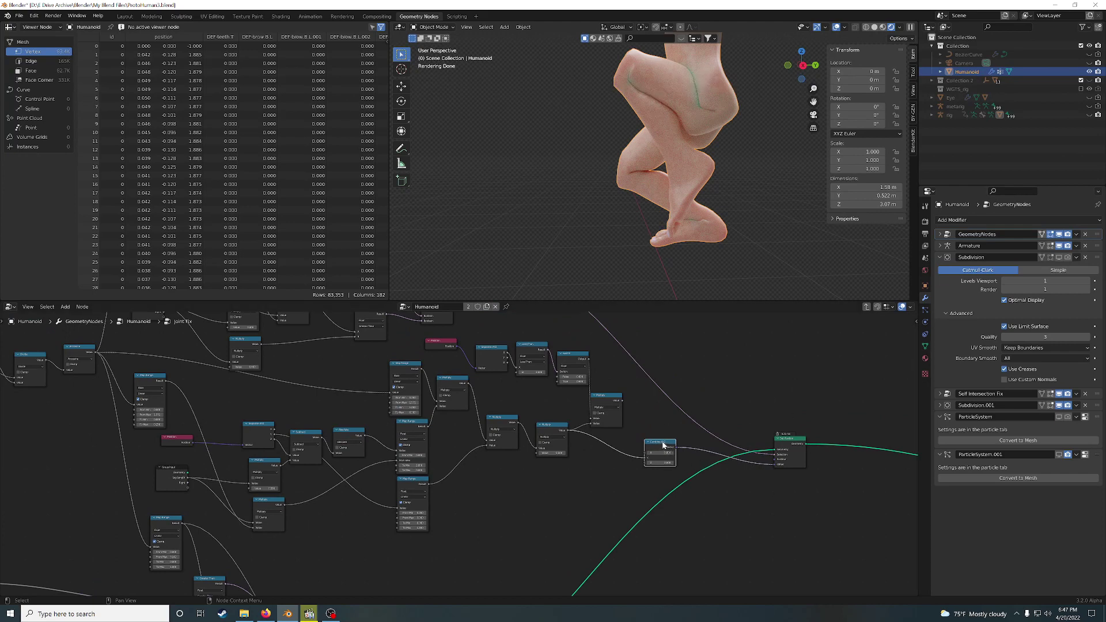
drag(662, 445, 662, 443)
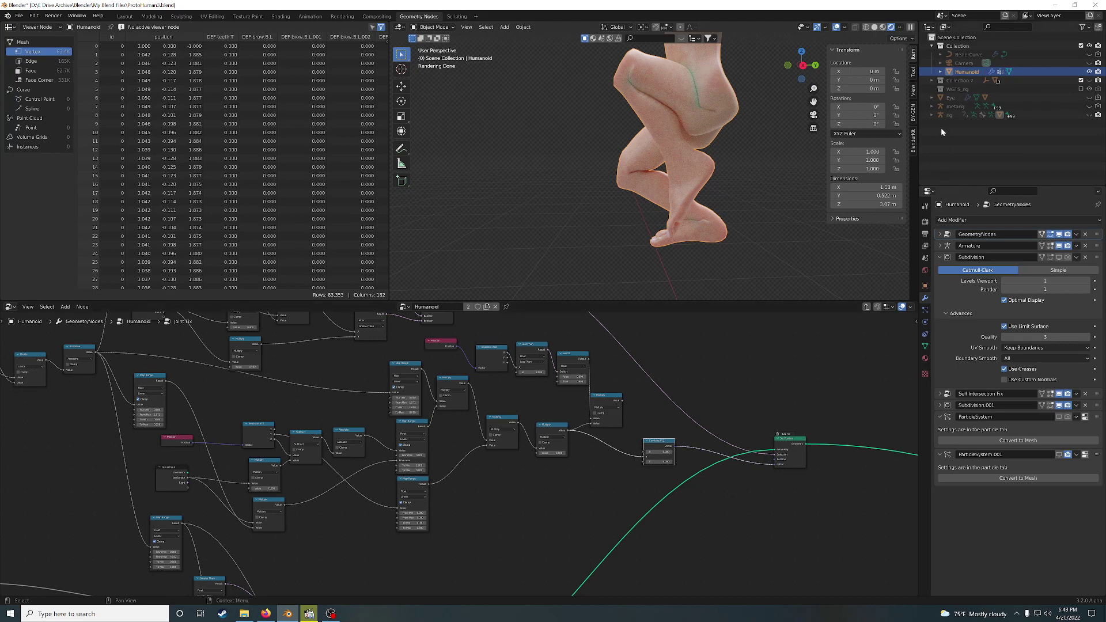
Step: Unhide the rig and switch it to Edit Mode to view its bones and the legs in the rest pose
click(954, 116)
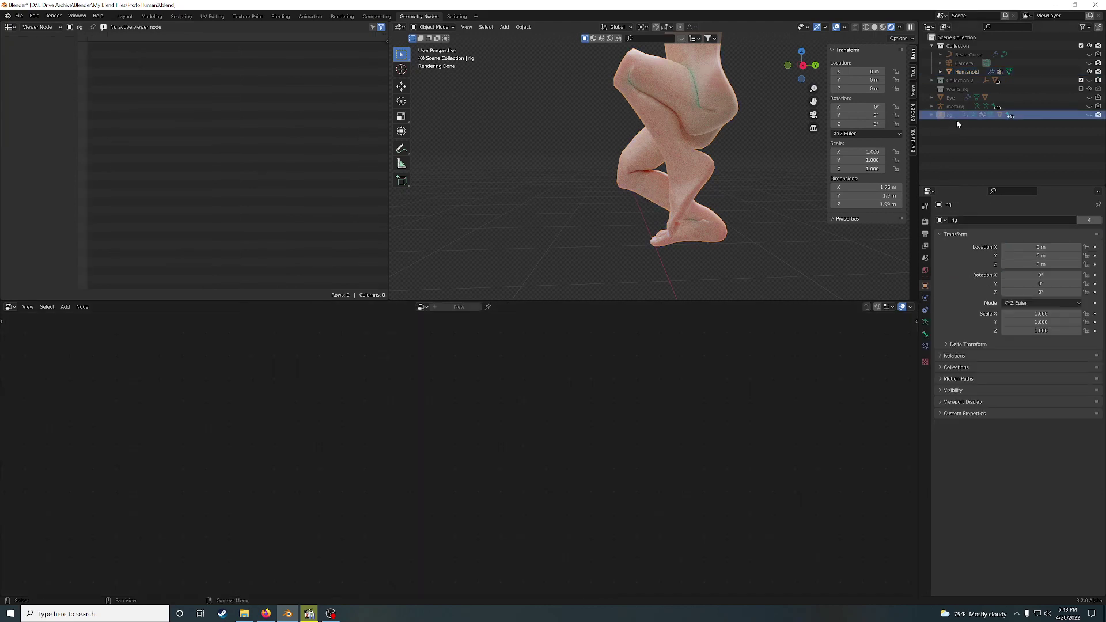
click(437, 27)
click(1089, 115)
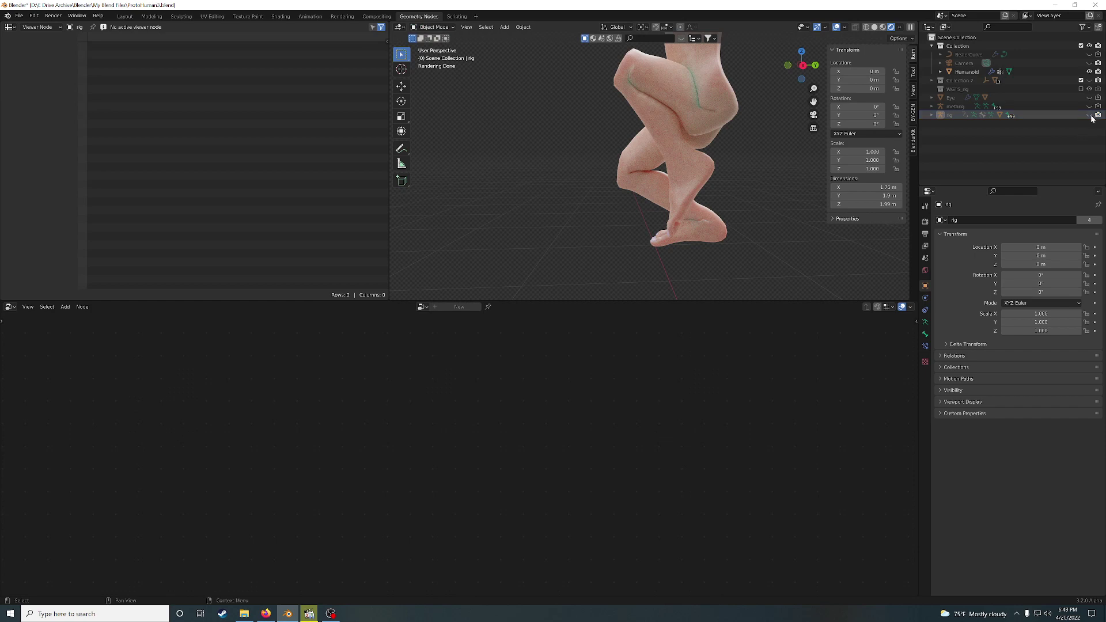
click(433, 27)
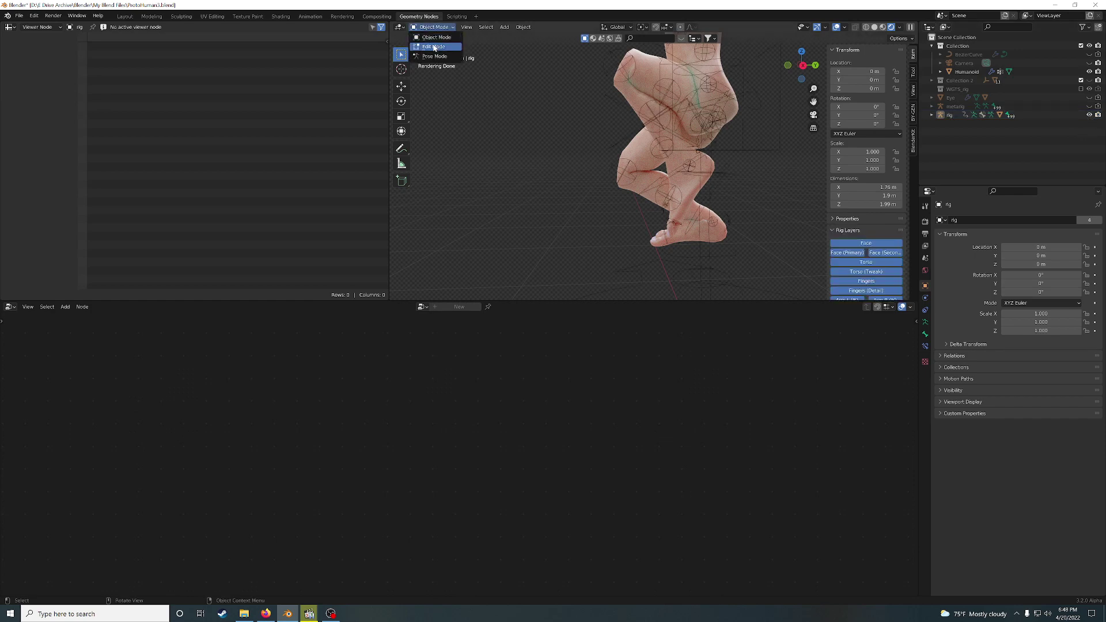
click(436, 50)
scroll(752, 198, down, 2)
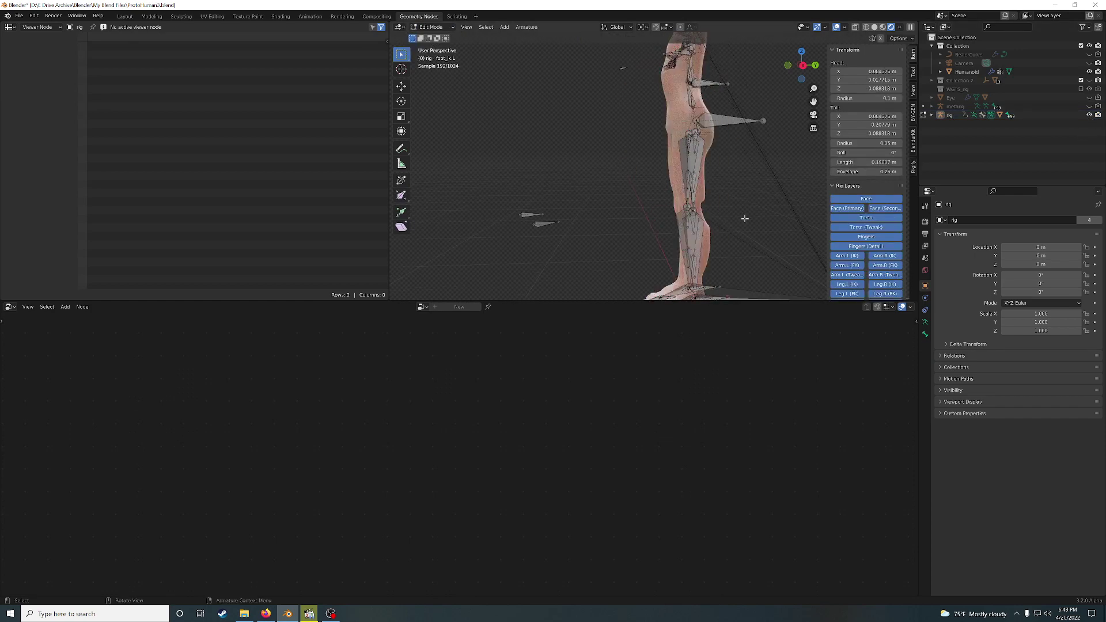
middle_drag(754, 221, 767, 220)
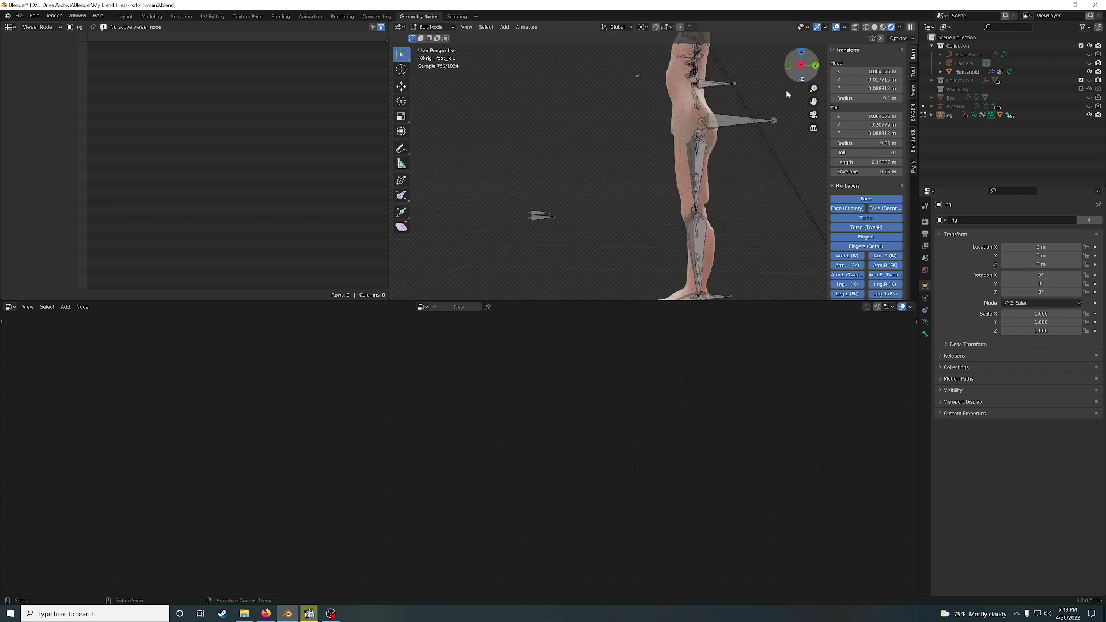
Step: Hide the rig and examine the straight legs around the knees from the side and the back
click(1090, 118)
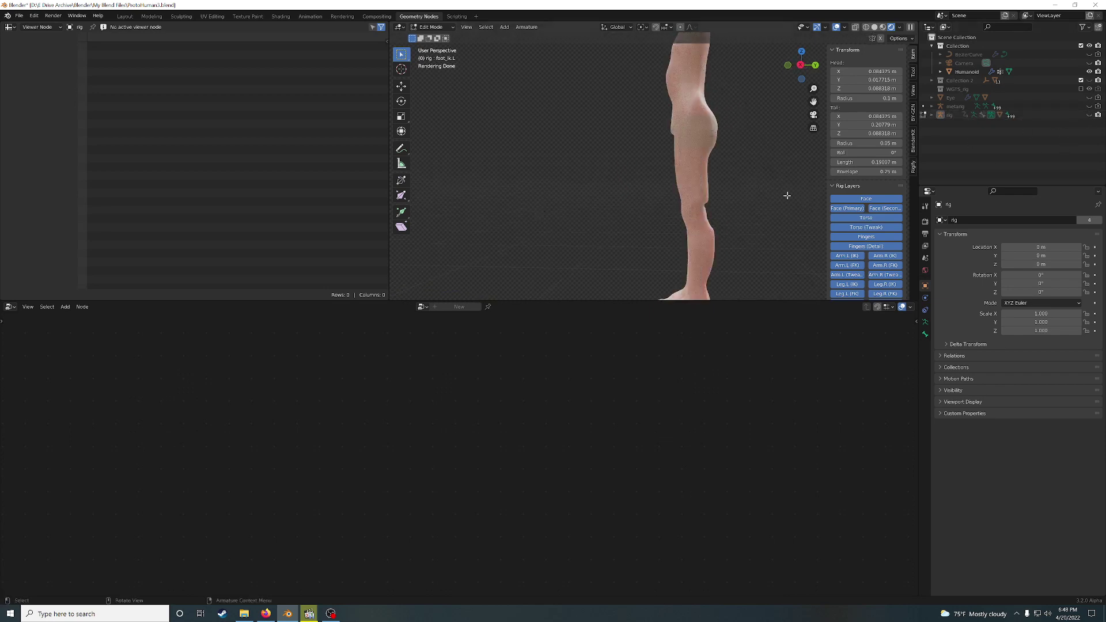
shift+middle_drag(772, 240, 652, 138)
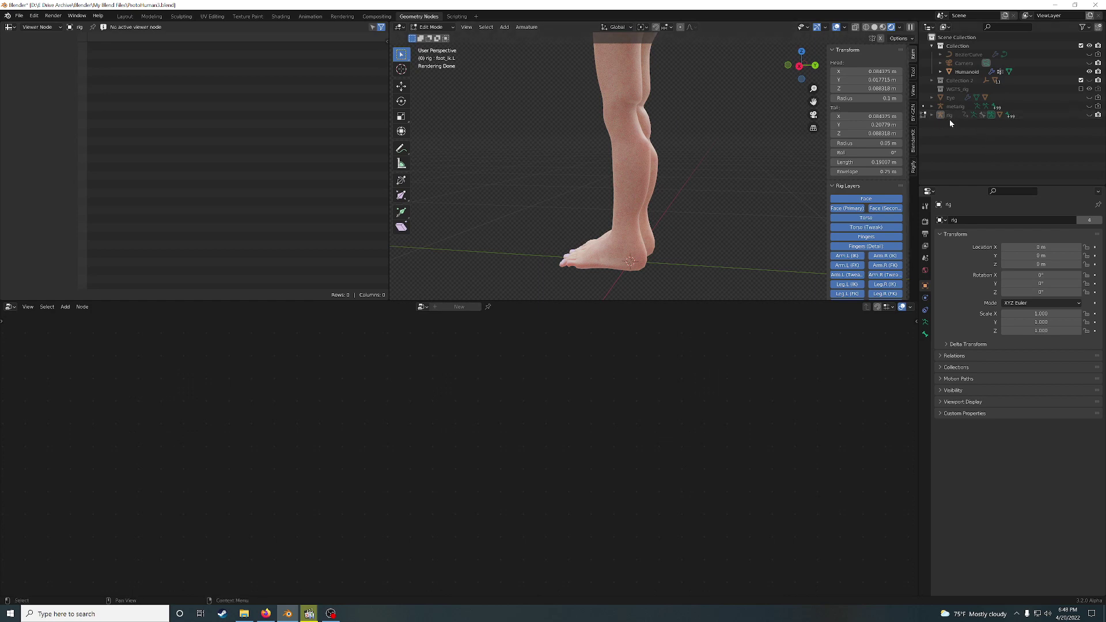
middle_drag(694, 116, 693, 131)
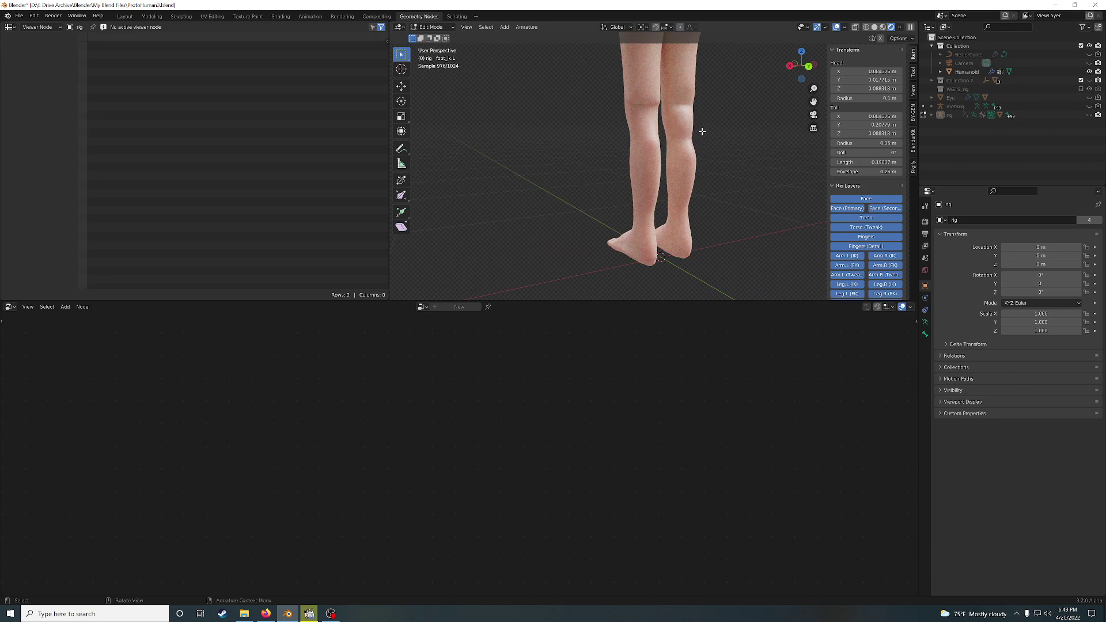
middle_drag(634, 129, 689, 136)
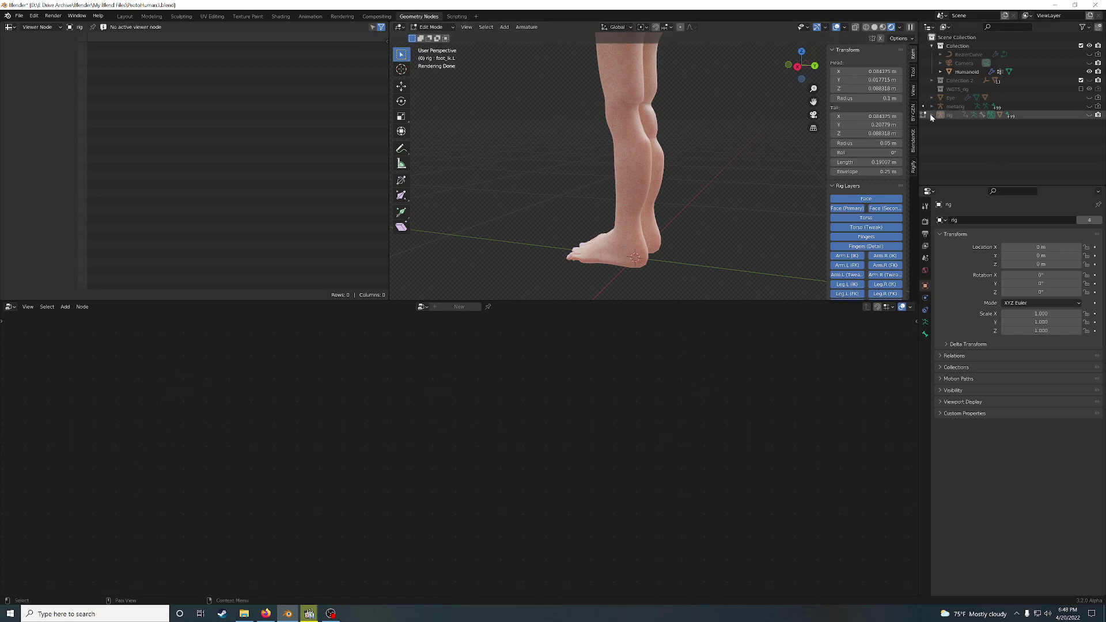
Step: Return the rig to Object Mode and select the Humanoid to bring back its node tree
click(436, 27)
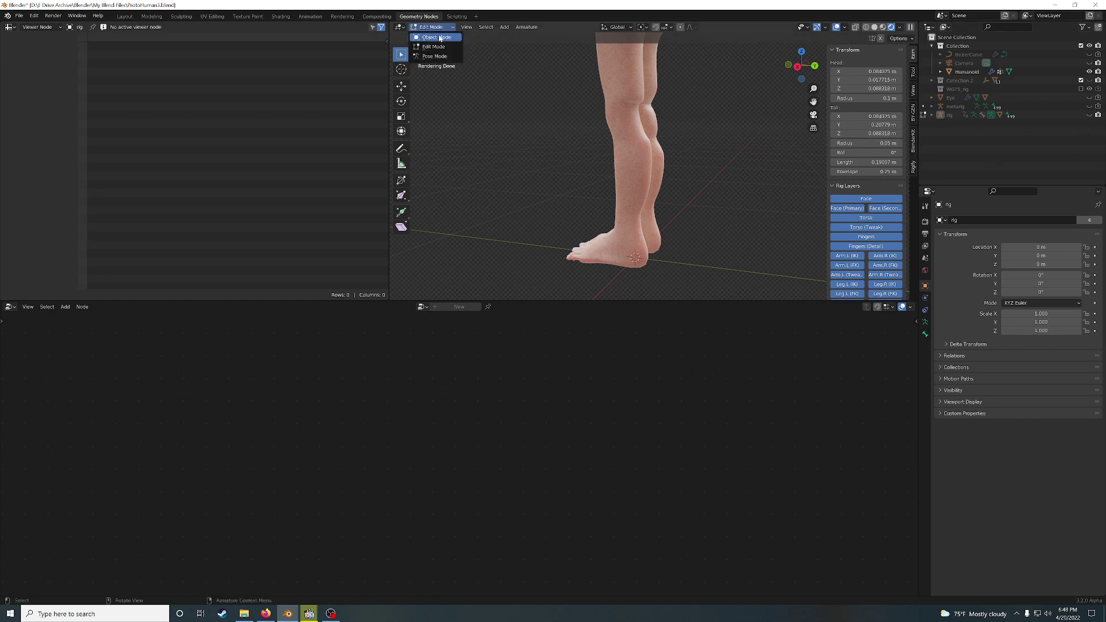
click(440, 38)
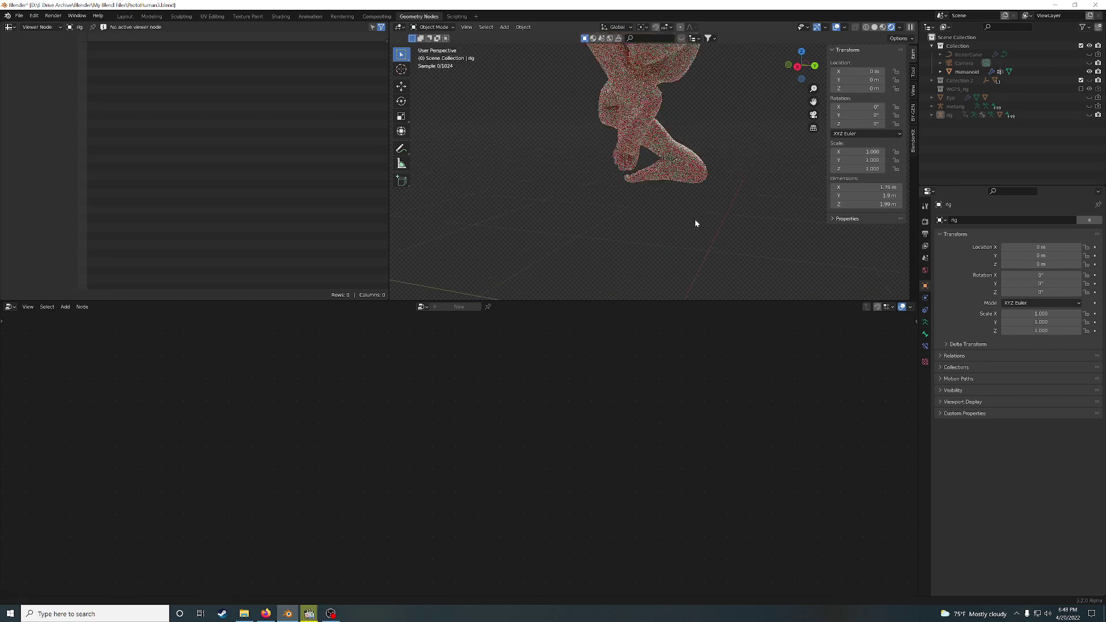
middle_drag(695, 223, 729, 179)
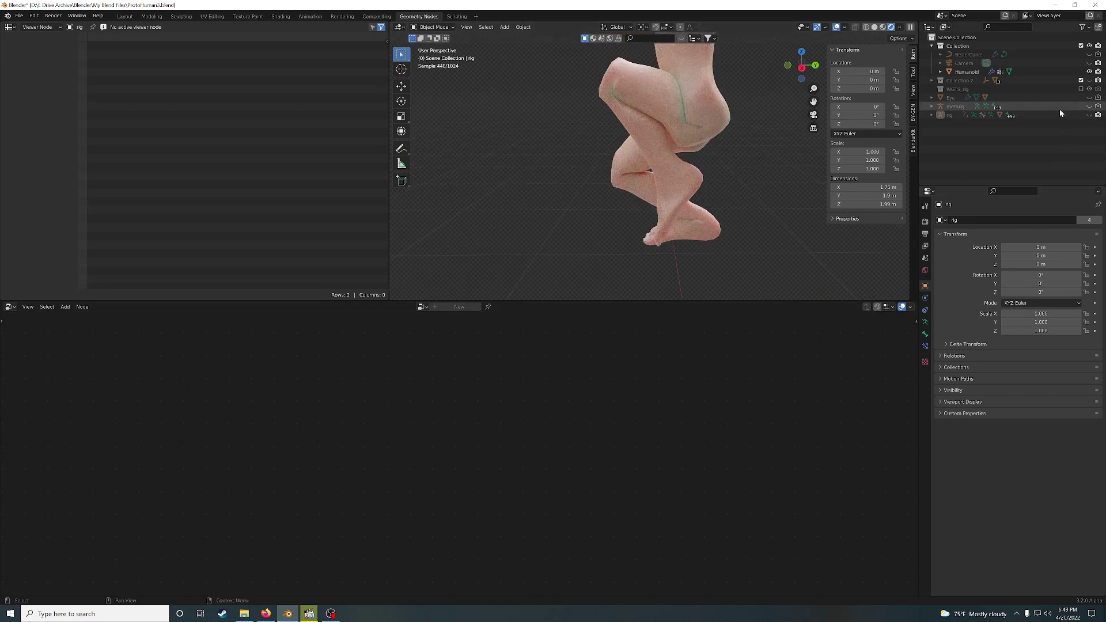
click(966, 71)
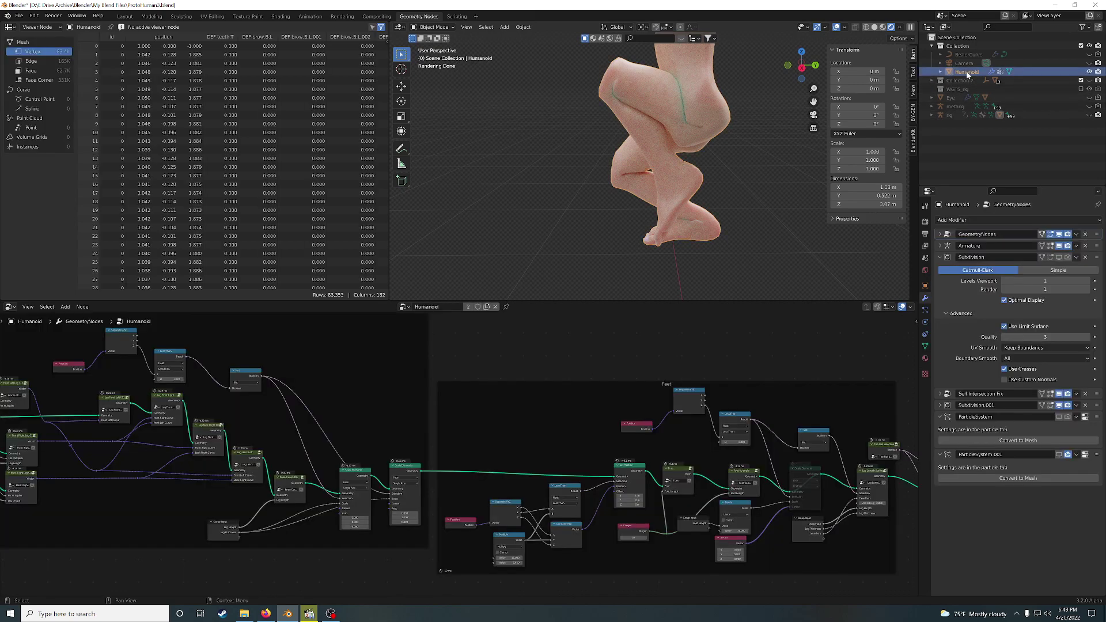
Step: Mute and unmute the Joint Fix group at the end of the lower Leg and Foot Duplication branch to compare the folded knee
middle_drag(755, 391, 592, 428)
middle_drag(708, 431, 624, 431)
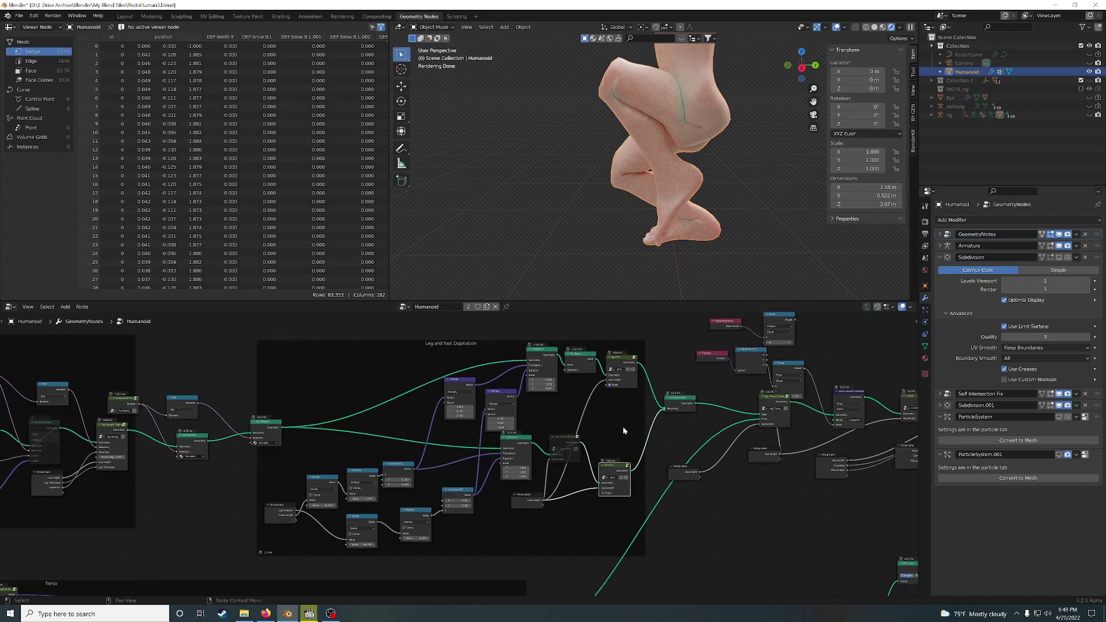
middle_drag(680, 228, 717, 224)
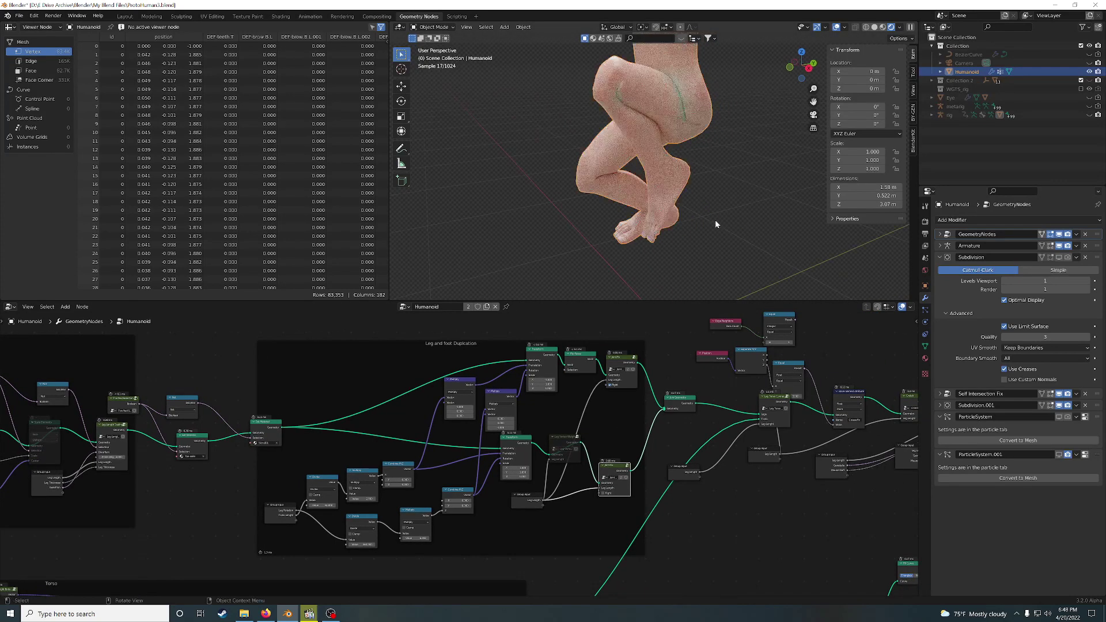
scroll(715, 221, up, 2)
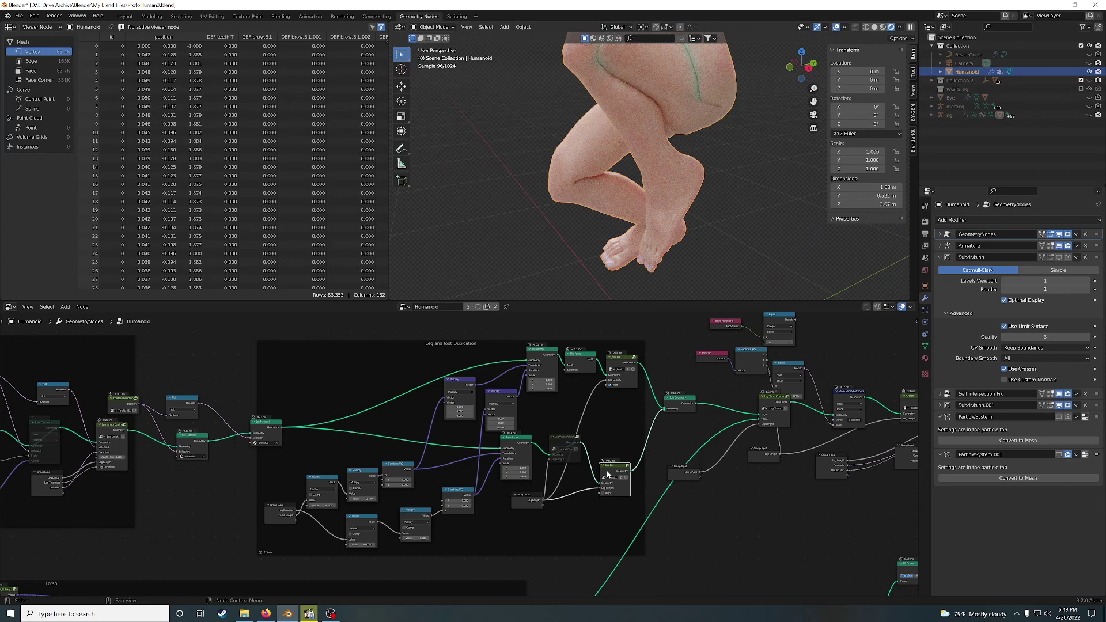
key(m)
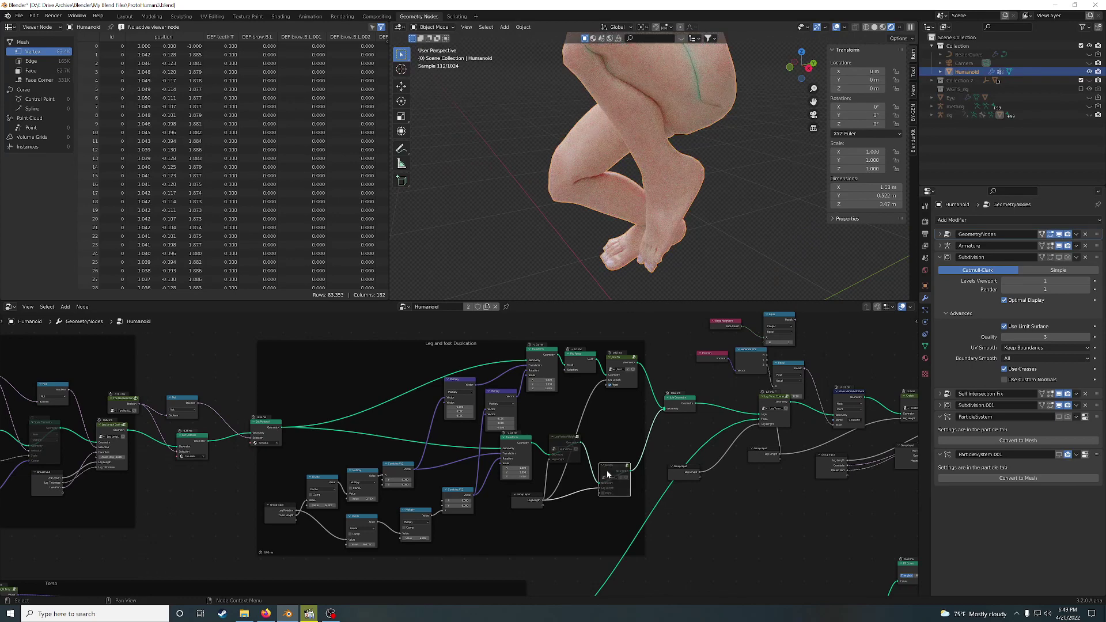
key(m)
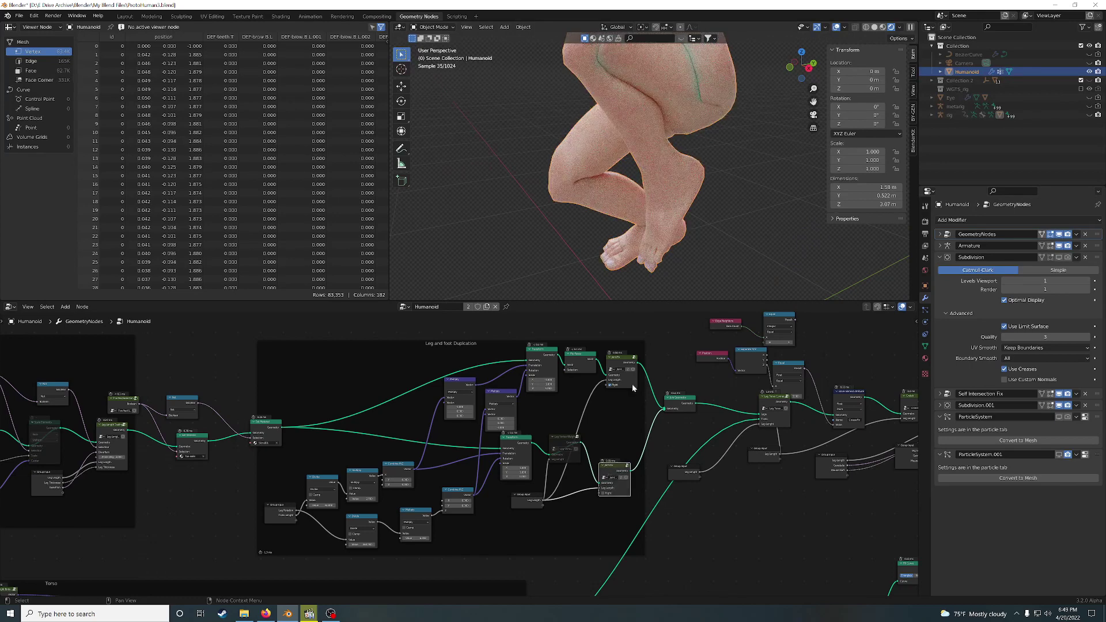
scroll(780, 190, up, 4)
middle_drag(780, 191, 689, 190)
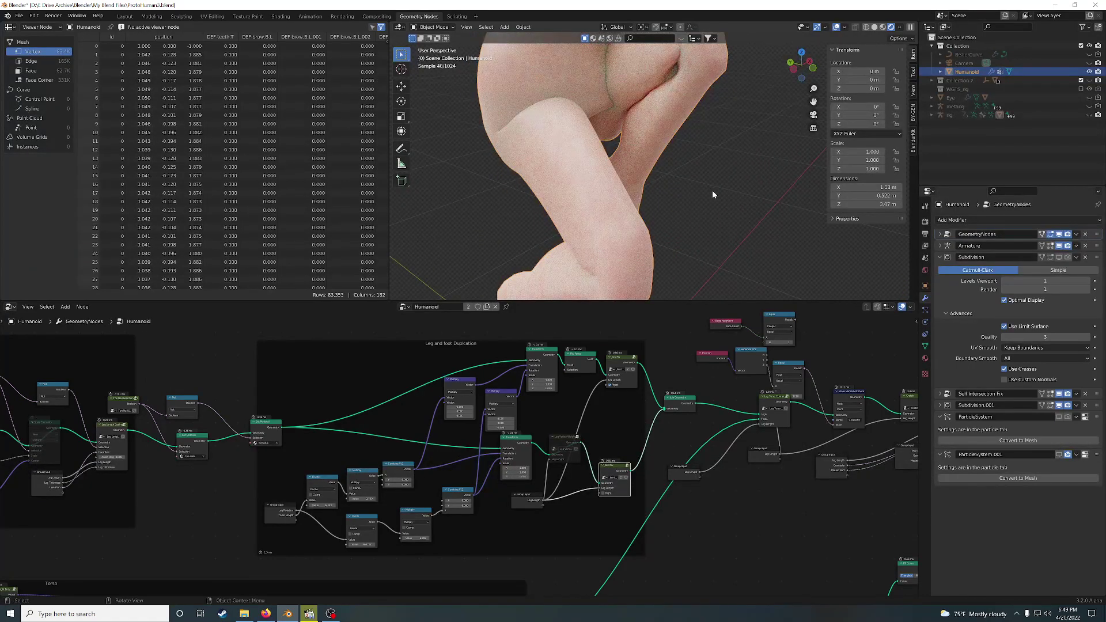
Step: Open the Joint Fix group's node tree and examine the folded legs up close from both sides
key(Tab)
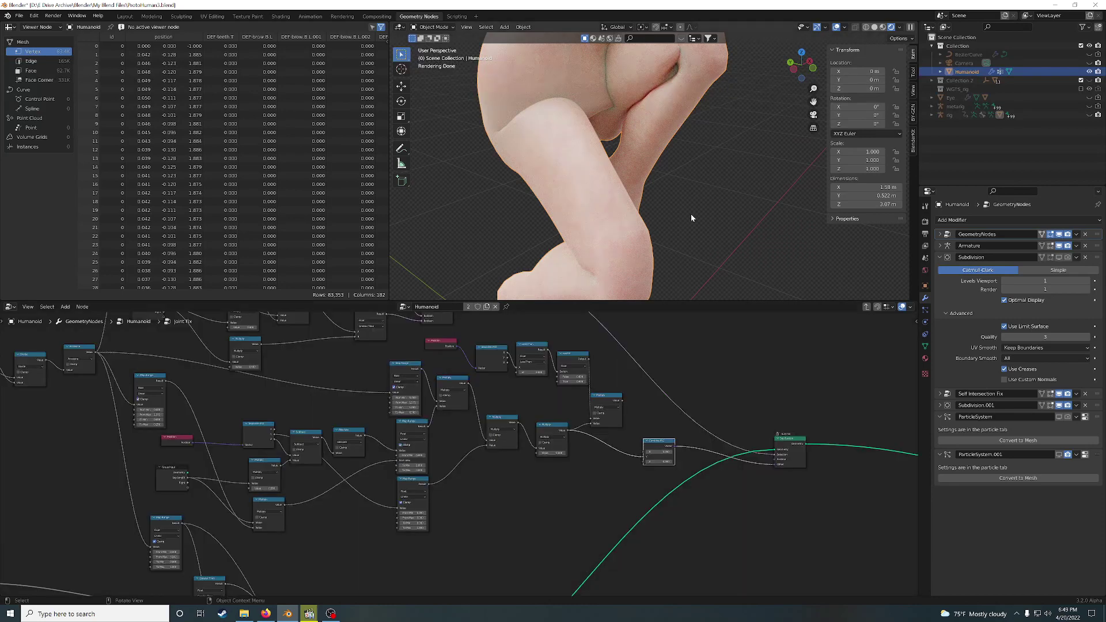
middle_drag(690, 213, 651, 207)
scroll(651, 207, up, 4)
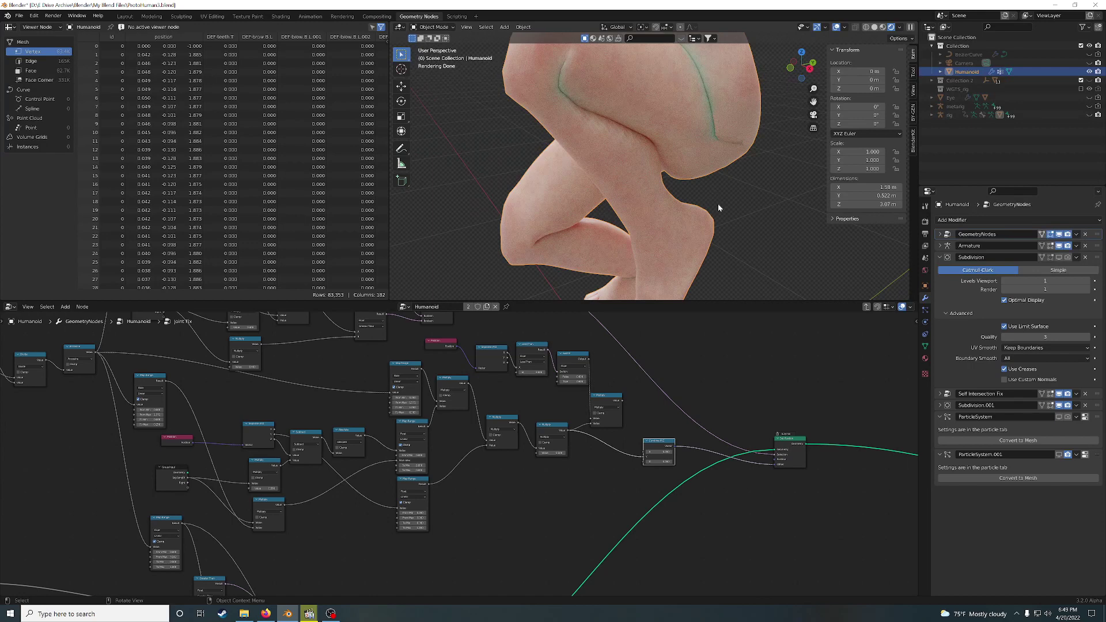
Step: Select and unhide the rig, and switch it to Pose Mode
click(942, 116)
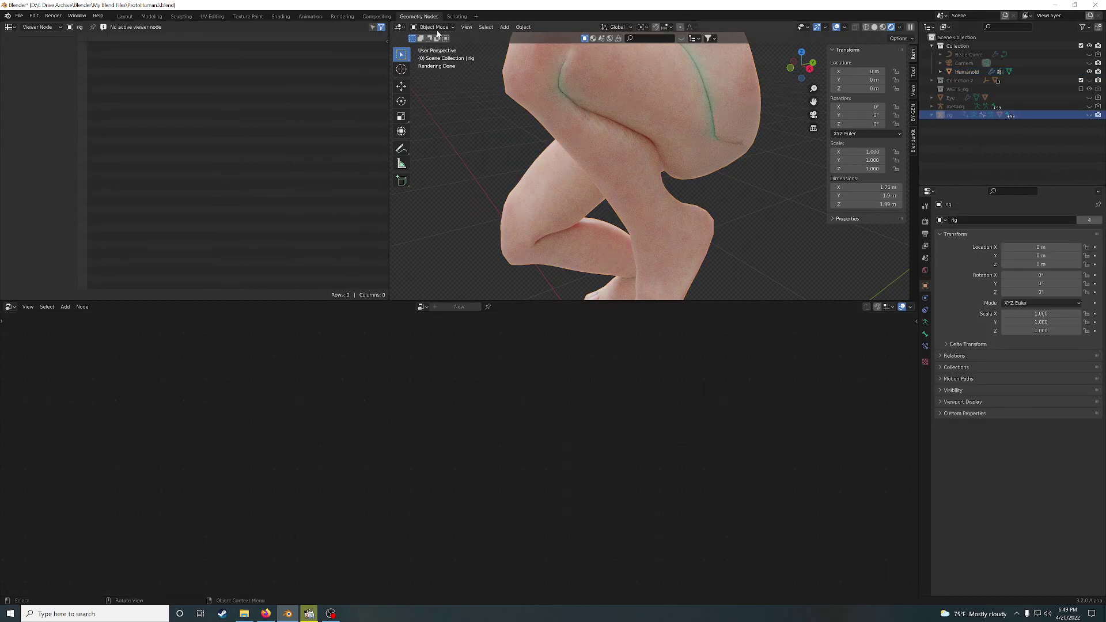
click(1030, 143)
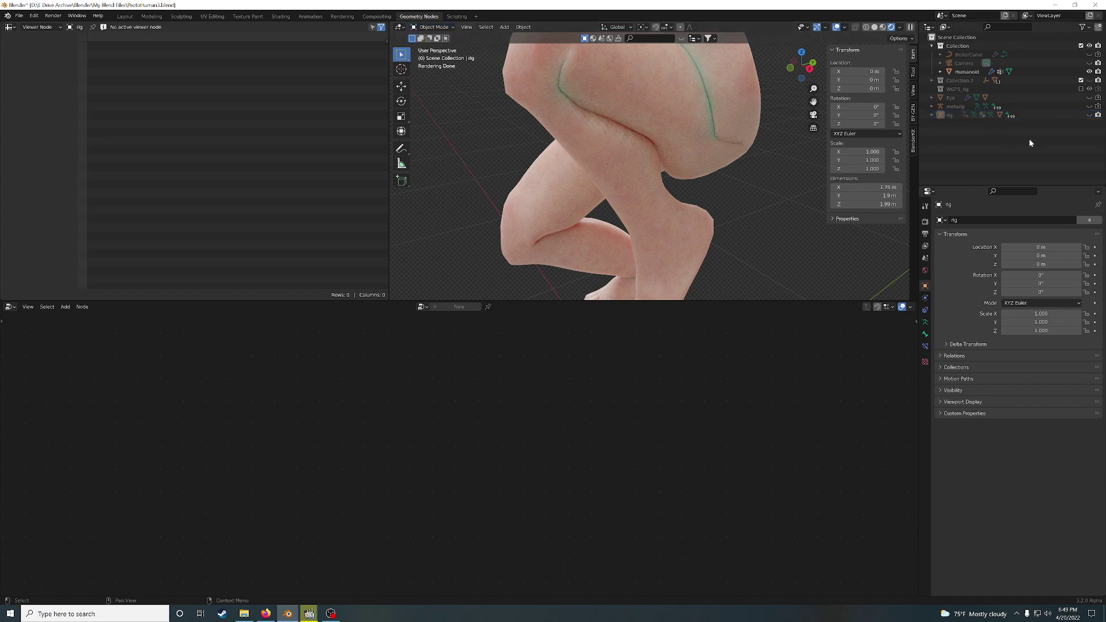
click(1089, 115)
click(420, 28)
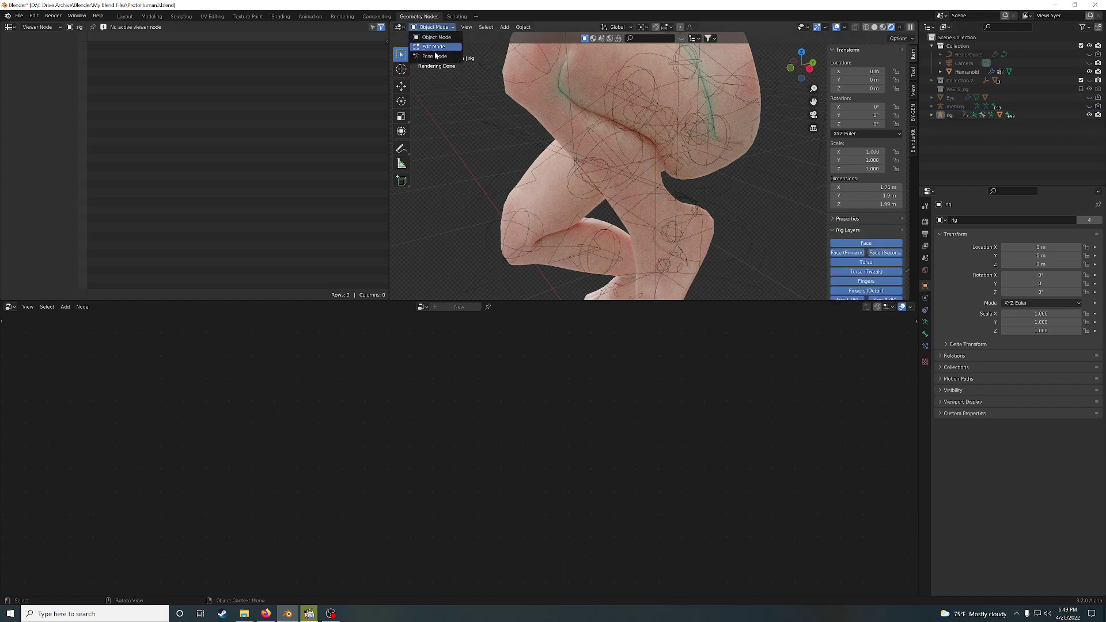
click(435, 56)
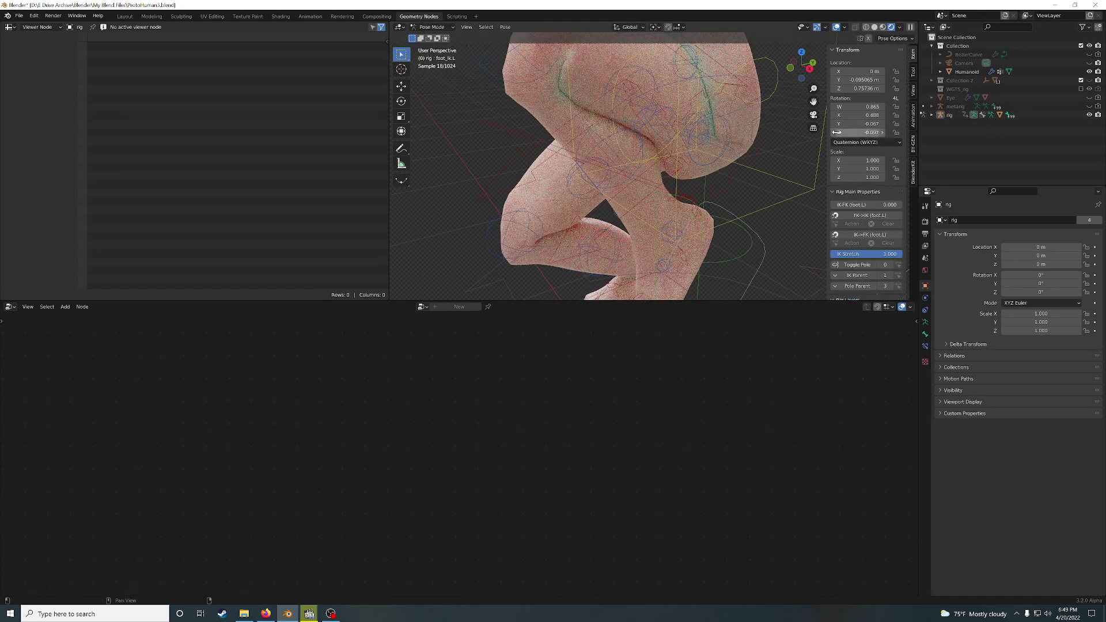
Step: Set the left foot IK control's X location to 0.05 m and check the folded legs
click(866, 71)
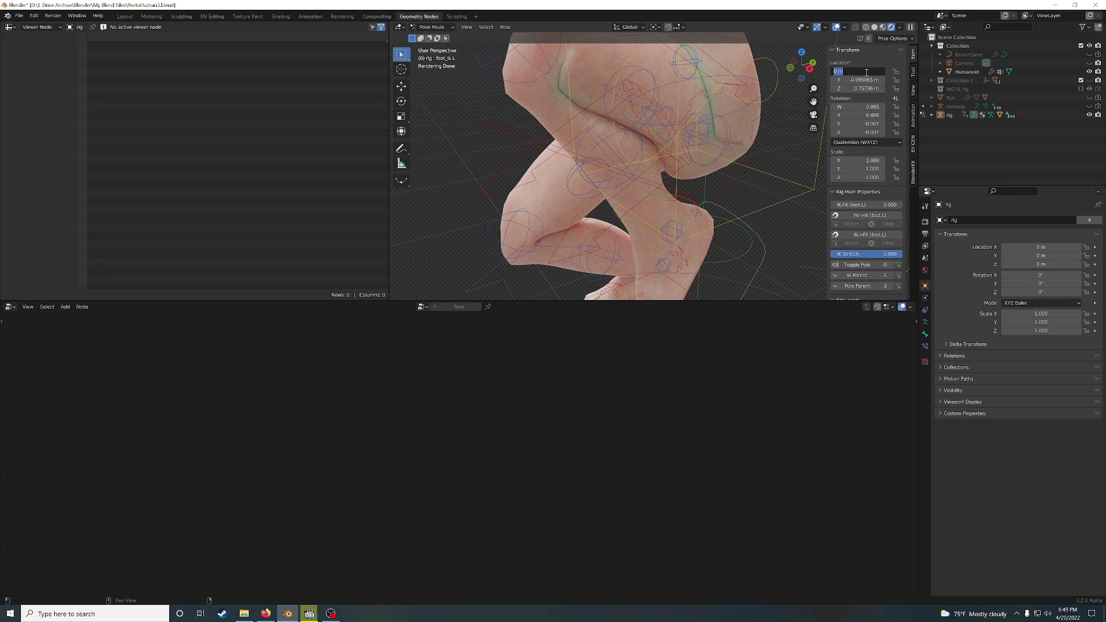
text(.05)
key(Return)
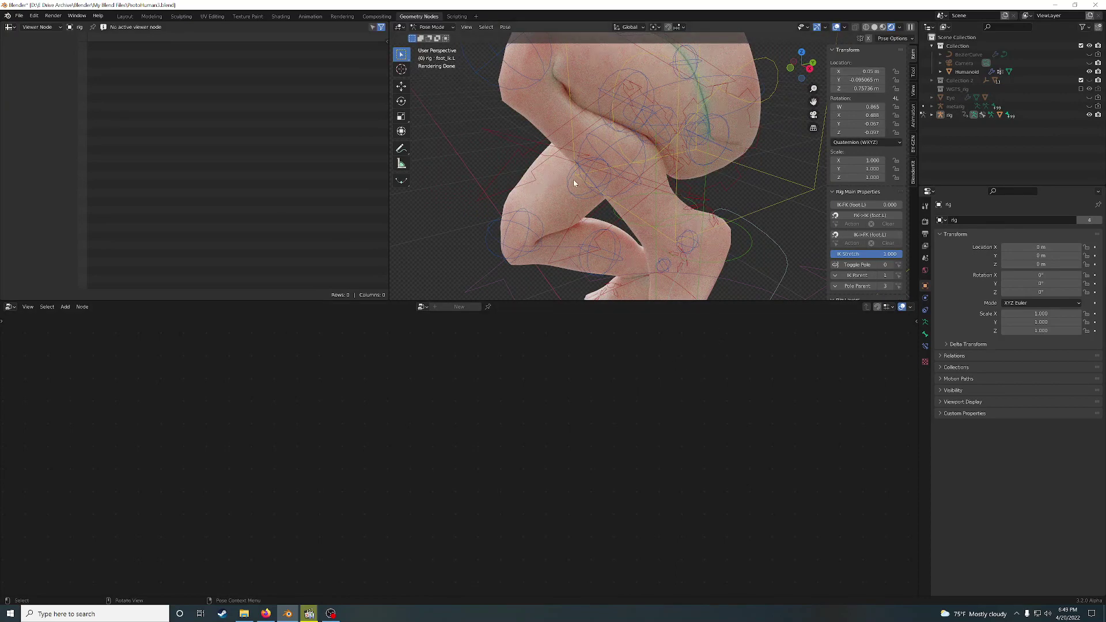
middle_drag(606, 193, 583, 141)
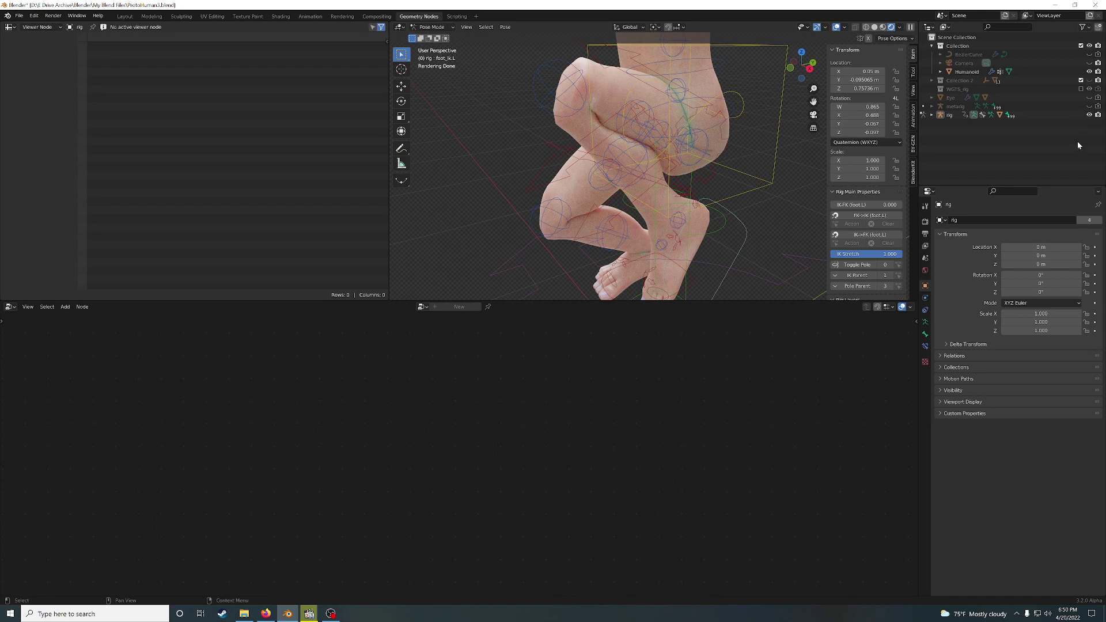
Step: Hide the rig, return to Object Mode and select the Humanoid again
click(1089, 114)
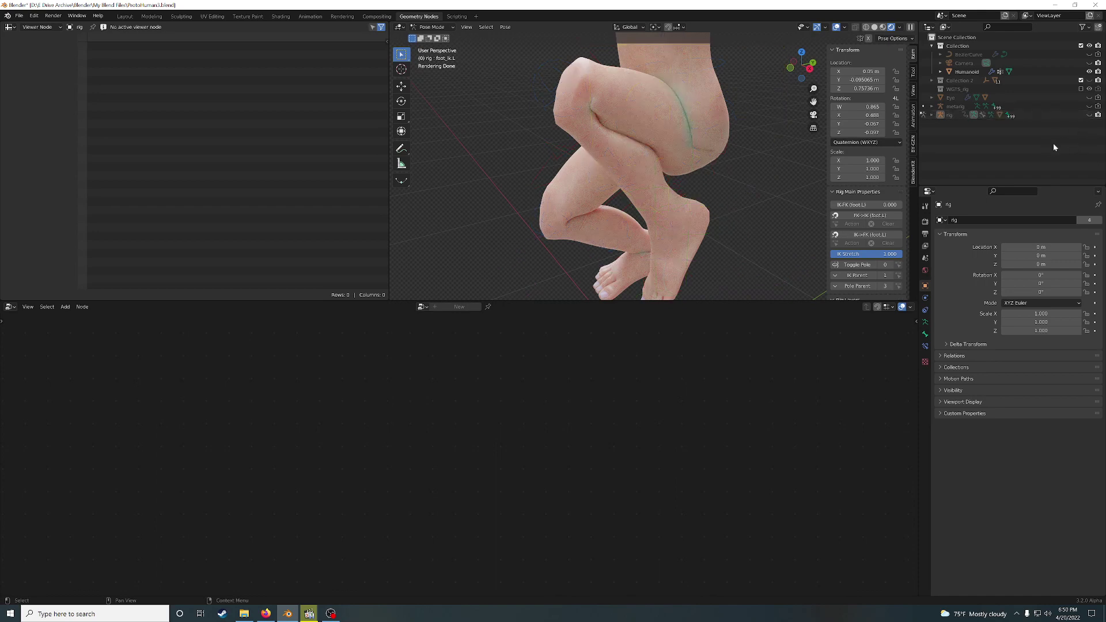
click(972, 72)
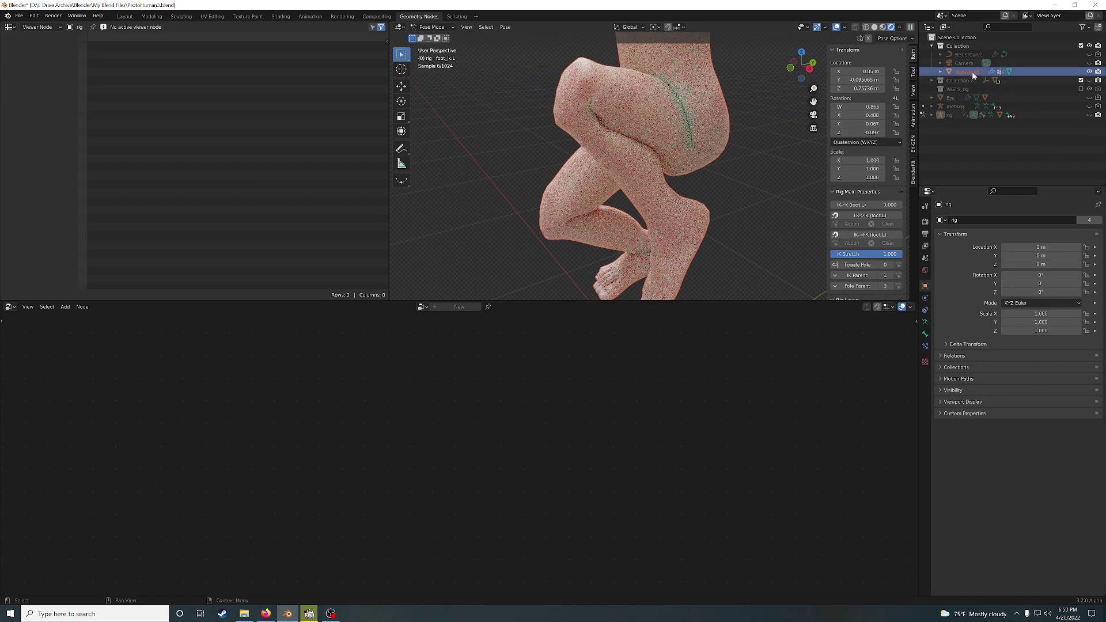
click(431, 27)
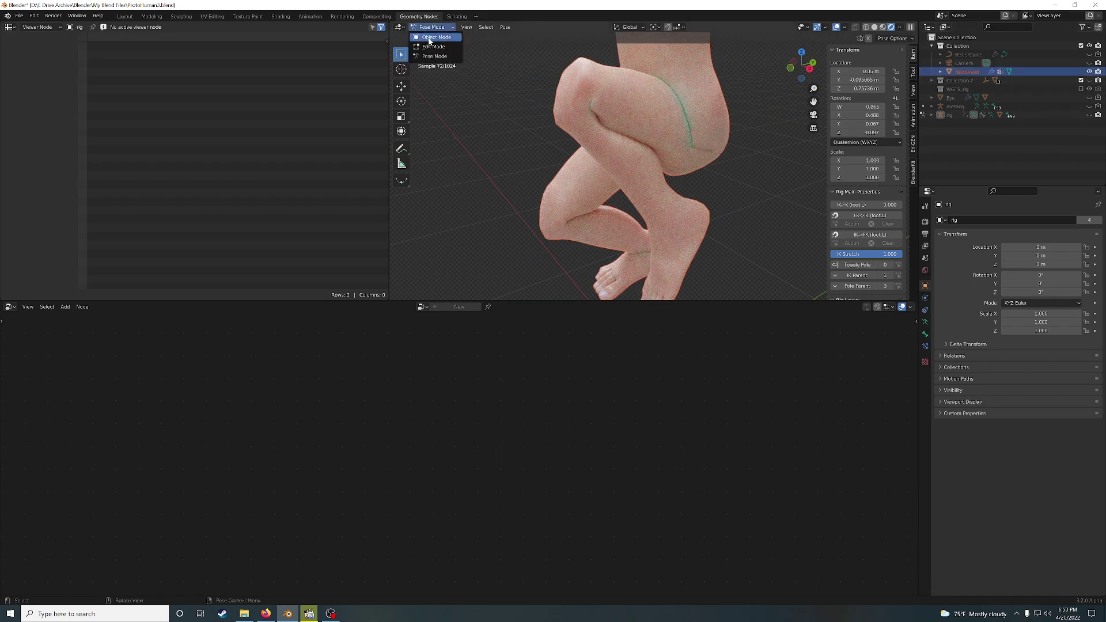
click(436, 37)
click(964, 72)
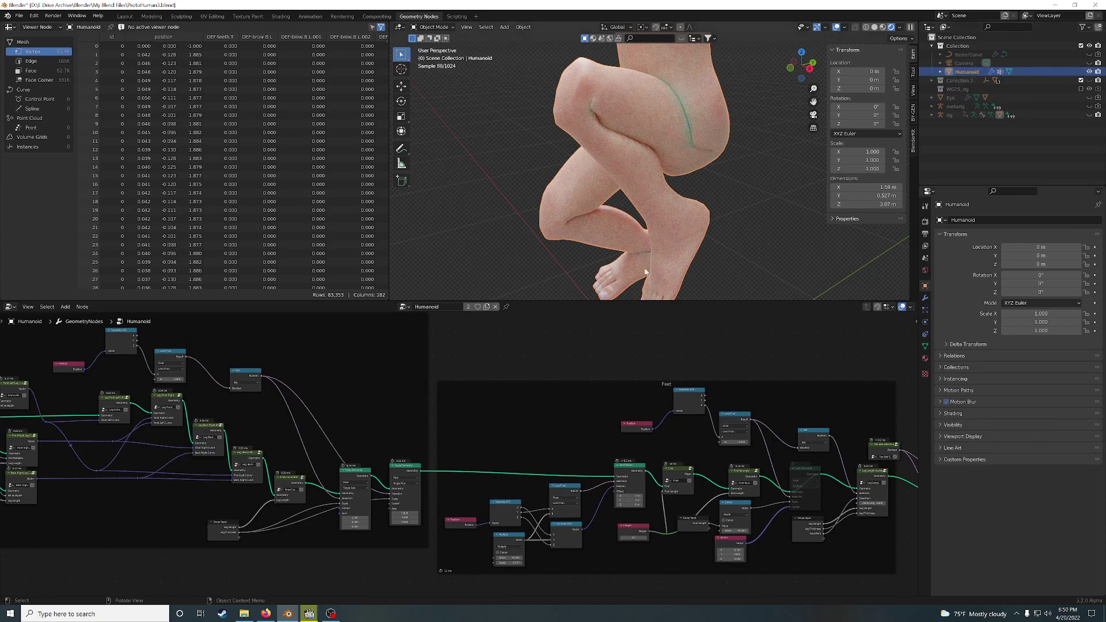
Step: Locate the Joint Fix group node among the Humanoid's leg nodes and open its internal node tree
scroll(582, 404, down, 3)
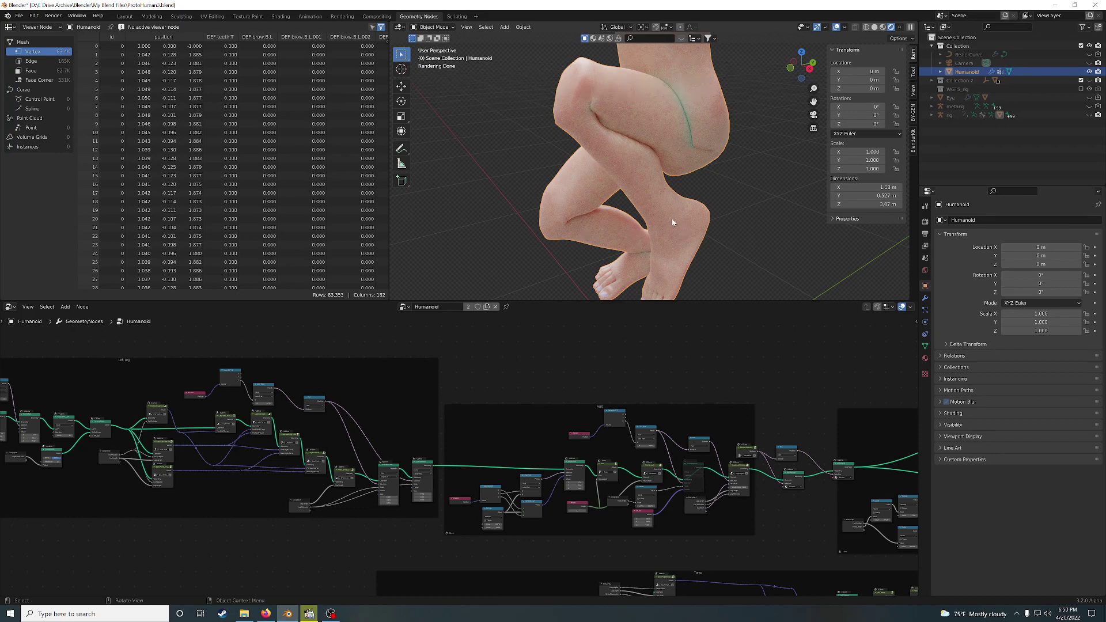
middle_drag(770, 392, 461, 341)
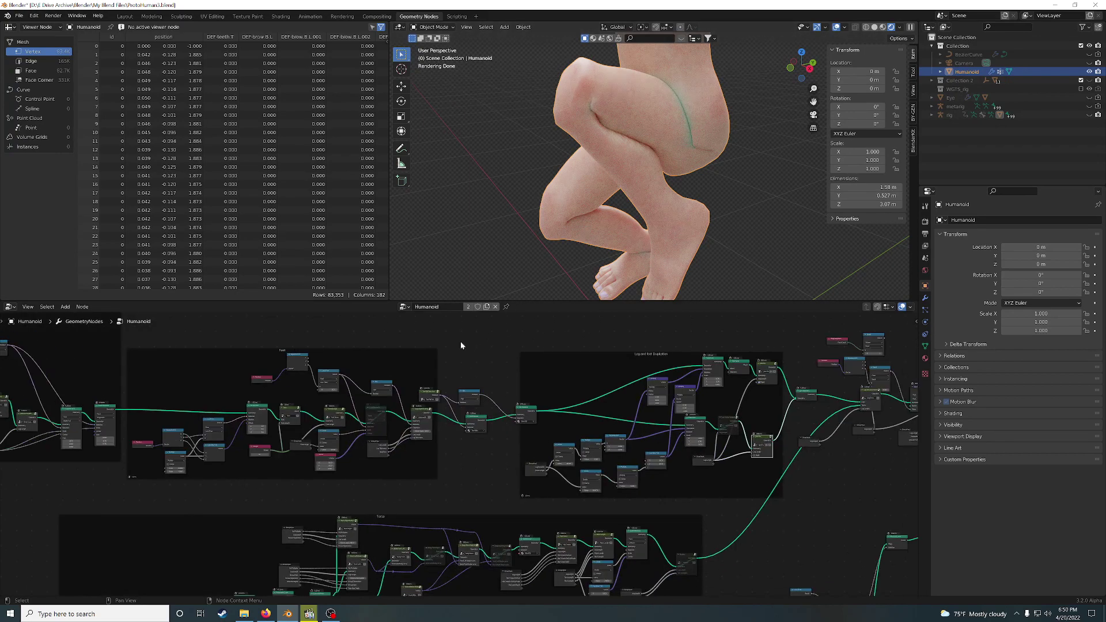
scroll(693, 384, up, 3)
middle_drag(687, 382, 595, 427)
key(Tab)
middle_drag(511, 464, 558, 483)
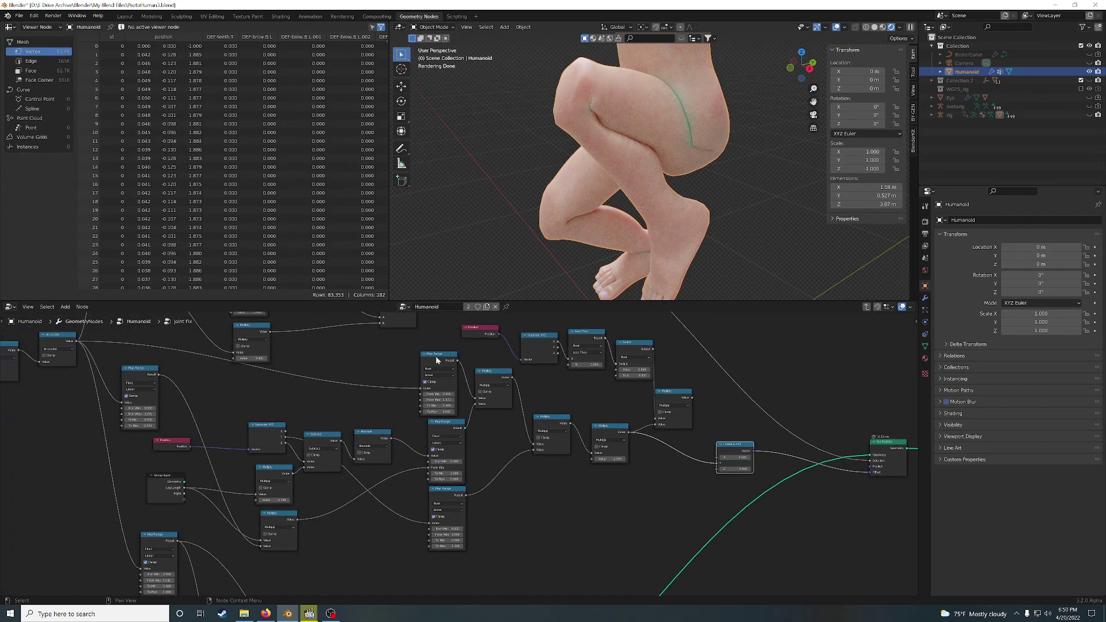
Step: Examine the Map Range, Subtract and Separate XYZ nodes in the Joint Fix group, picking out each one
drag(436, 356, 440, 356)
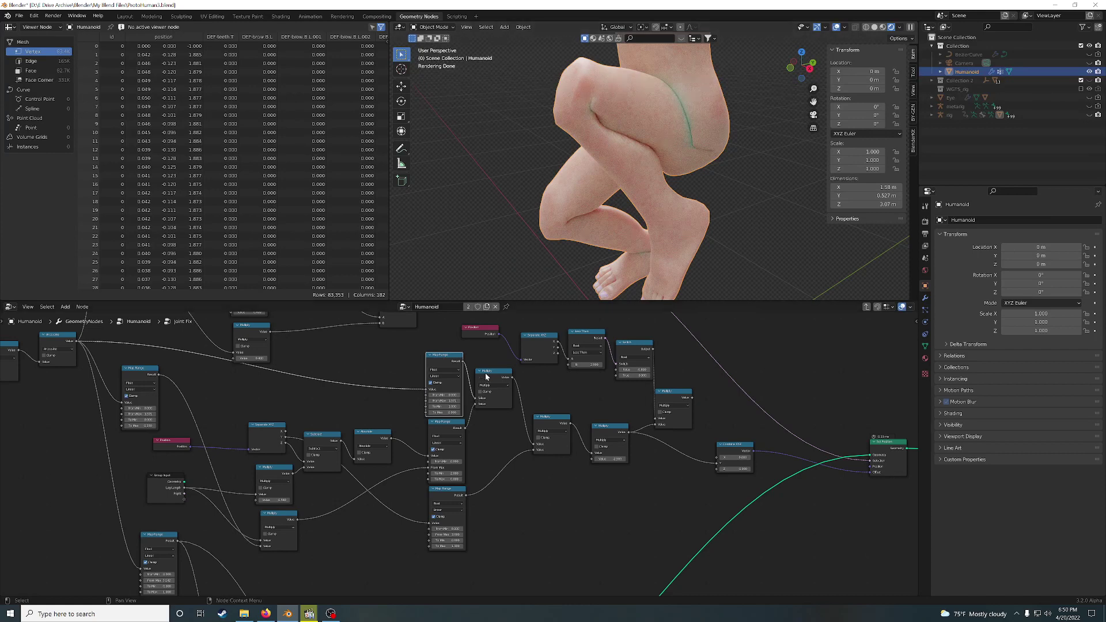
drag(453, 369, 454, 363)
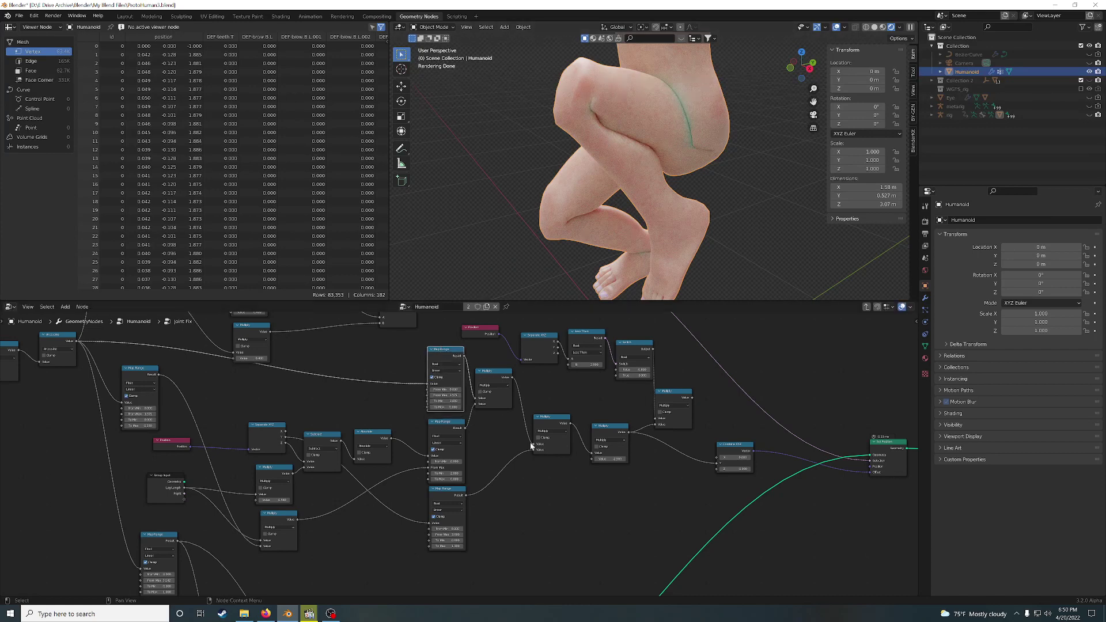
scroll(493, 405, up, 3)
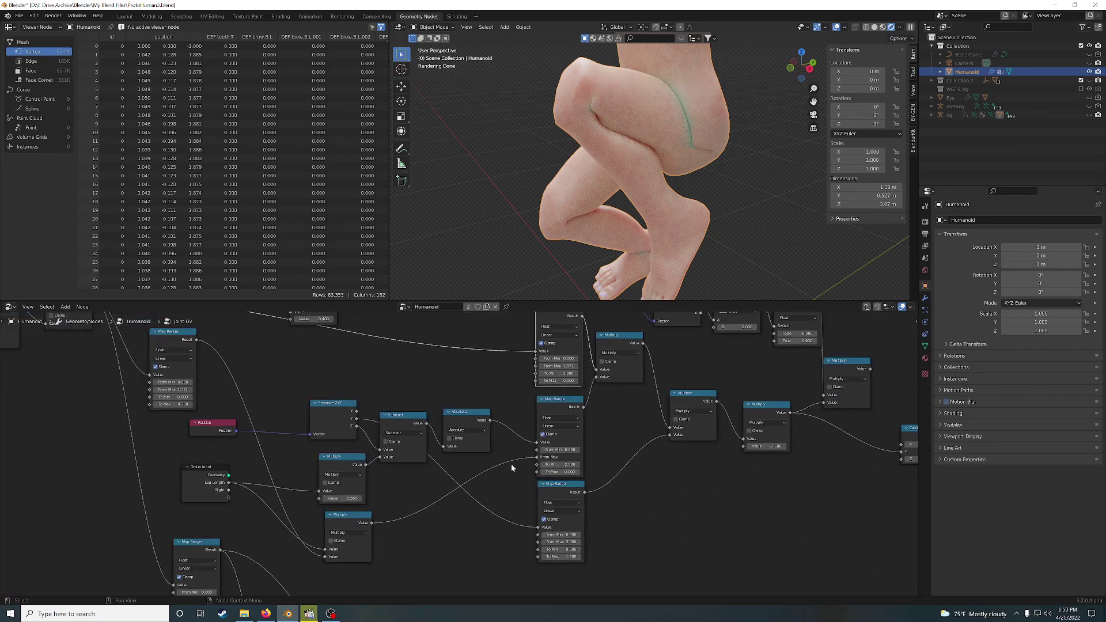
click(400, 416)
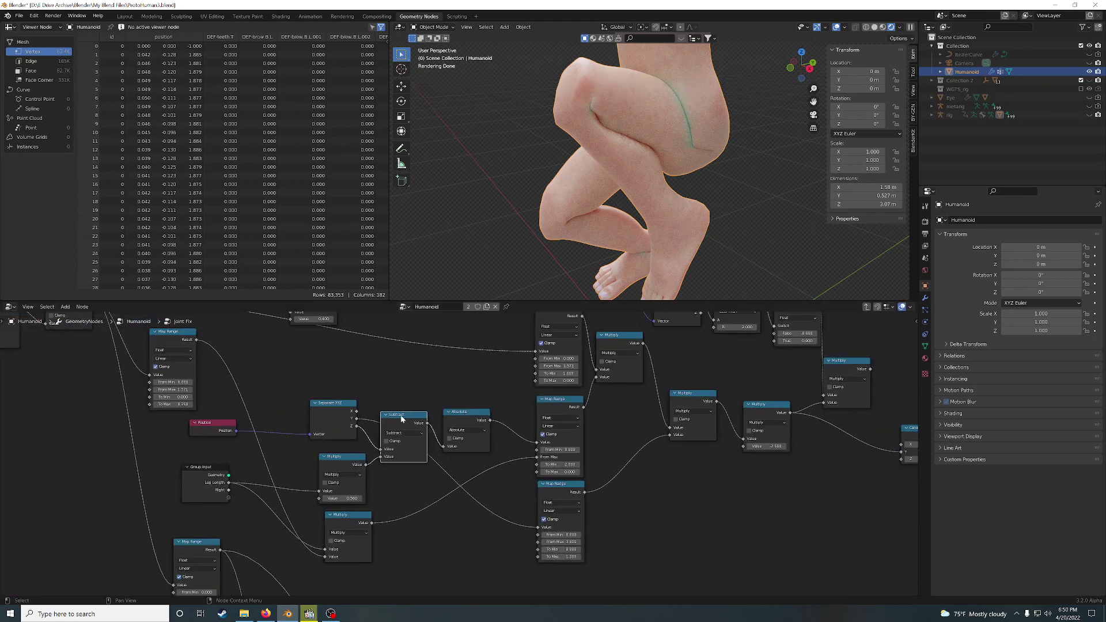
drag(333, 429, 334, 427)
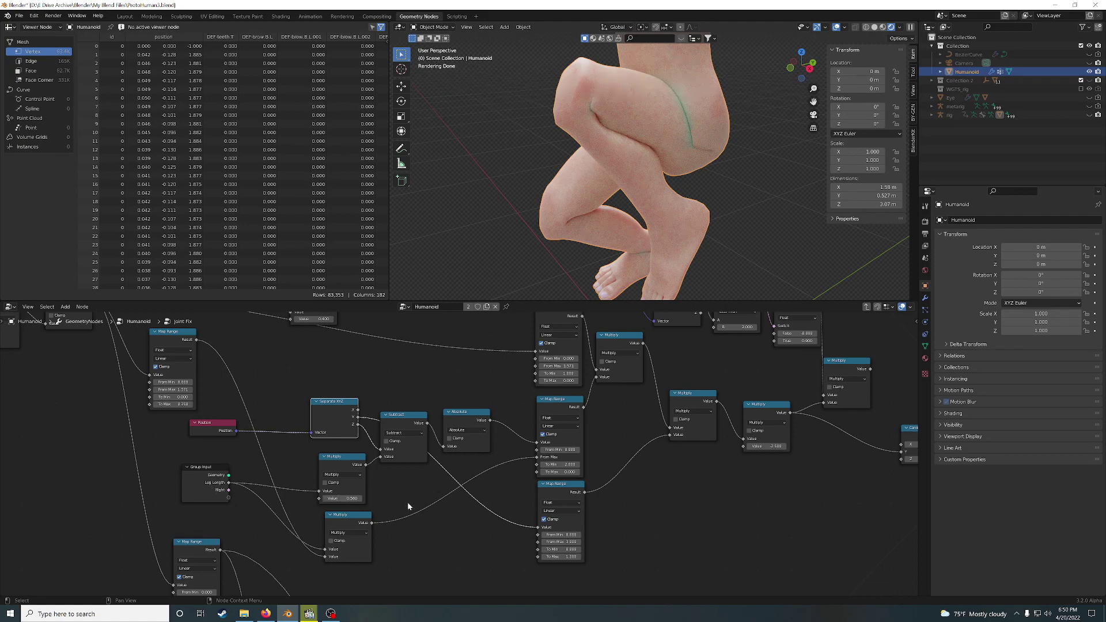
Step: Try 0.54 as the value of the Multiply node fed by Leg Length, and set it back to 0.56
scroll(409, 501, down, 2)
middle_drag(132, 460, 521, 393)
scroll(449, 424, up, 3)
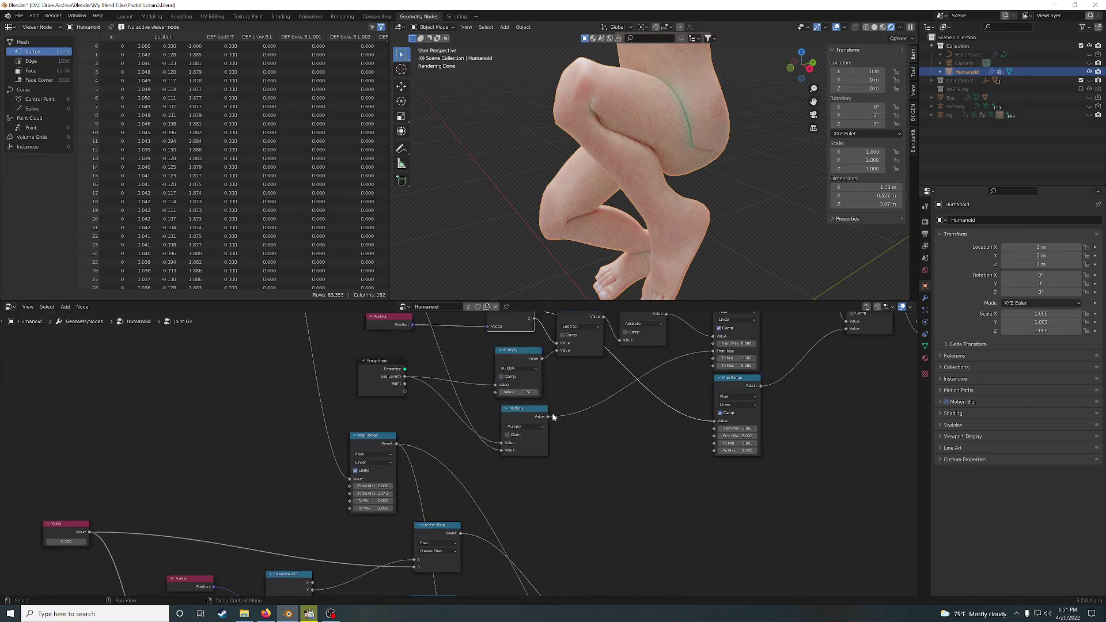
click(520, 392)
text(.54)
key(Return)
click(537, 392)
text(.56)
key(Return)
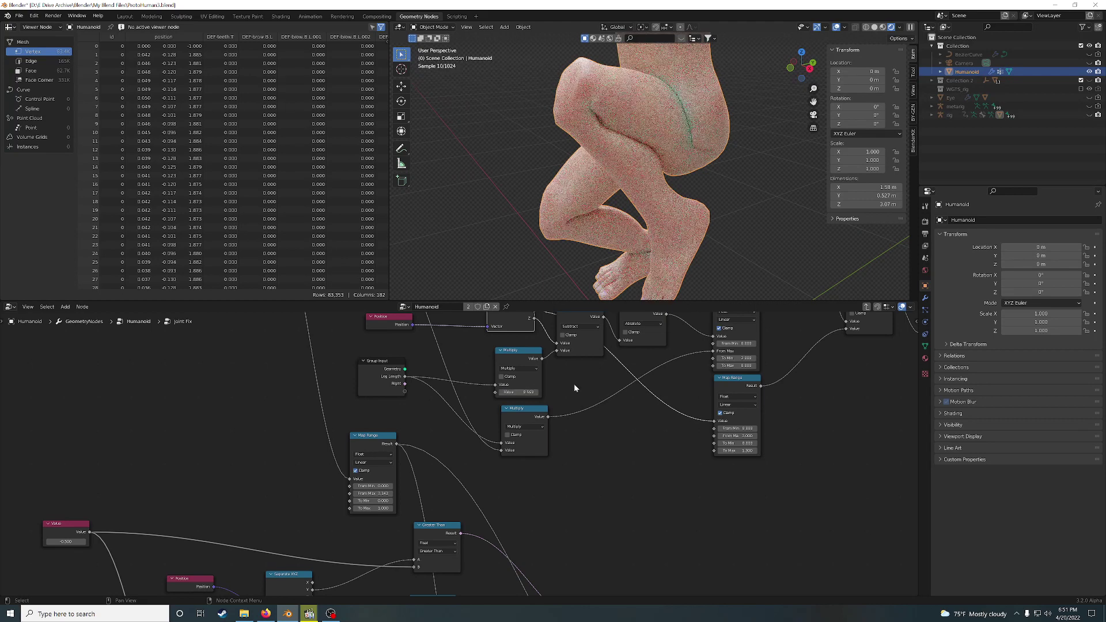
Step: Set the Leg Length Multiply node's value to 0.54 and view the folded legs from the opposite side
click(524, 392)
text(5)
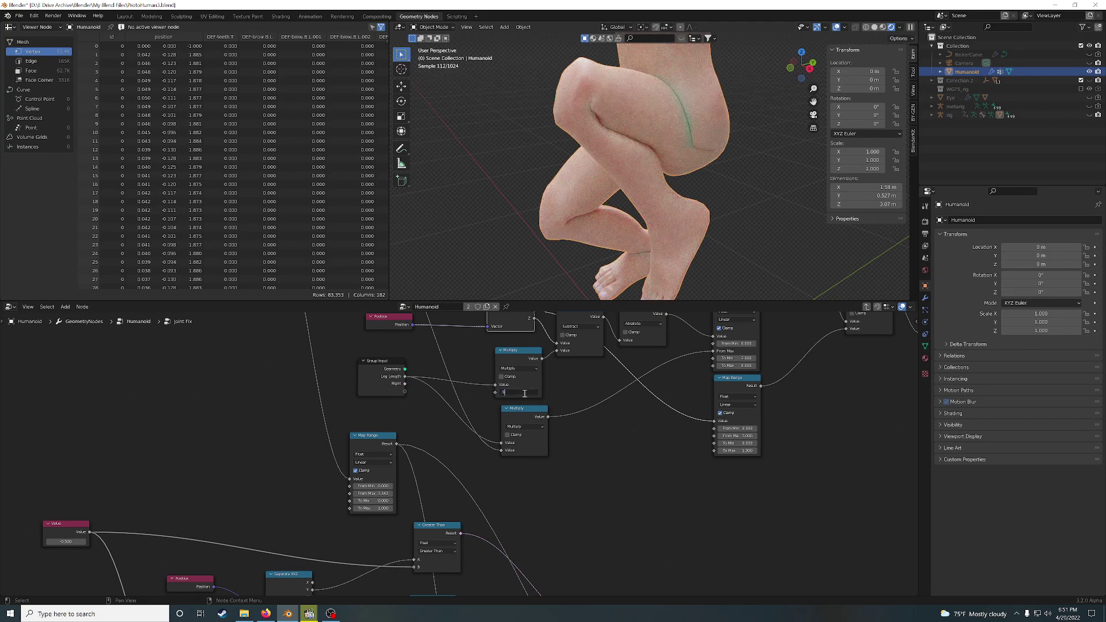
text(4)
key(Return)
middle_drag(634, 184, 752, 166)
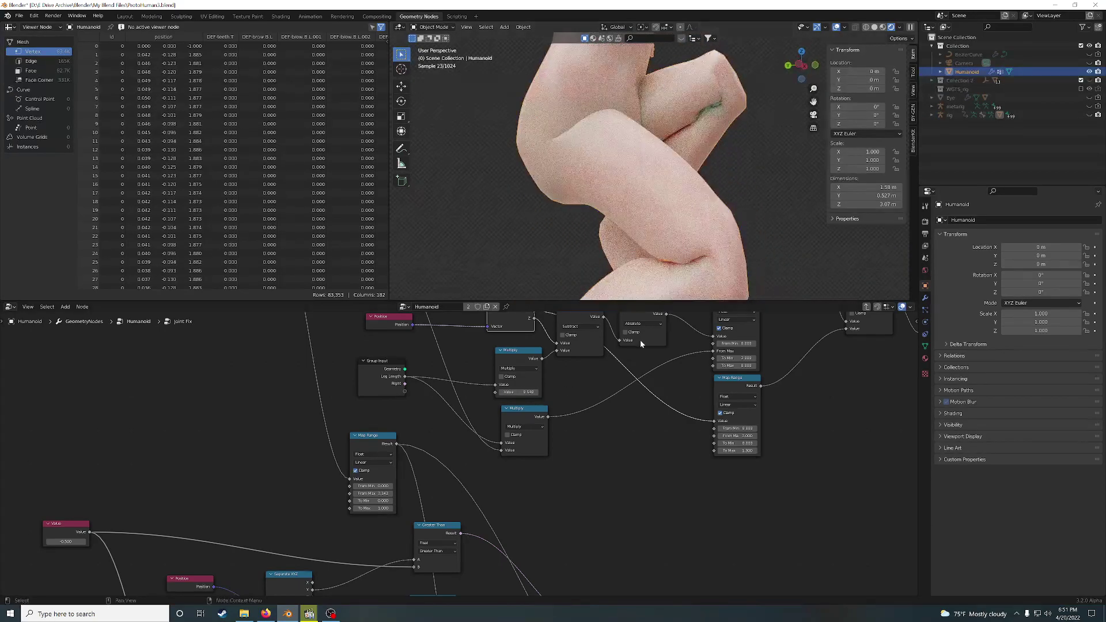
Step: Set the Leg Length Multiply node's value to 0.56 and compare the folded legs from both sides
click(517, 392)
key(BackSpace)
text(.56)
key(Return)
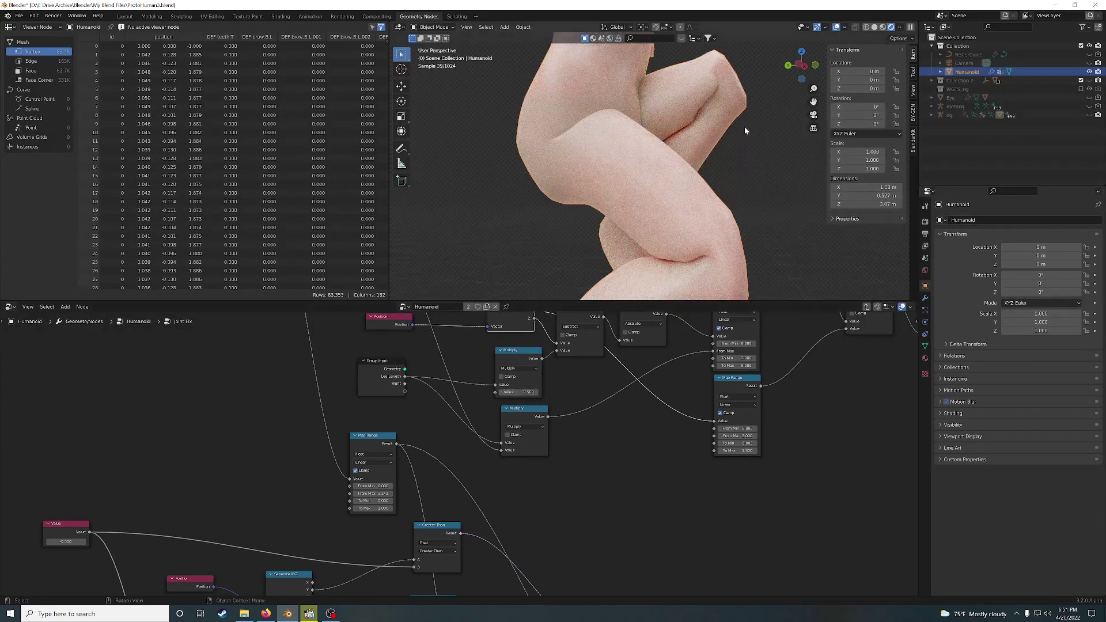
middle_drag(748, 123, 611, 173)
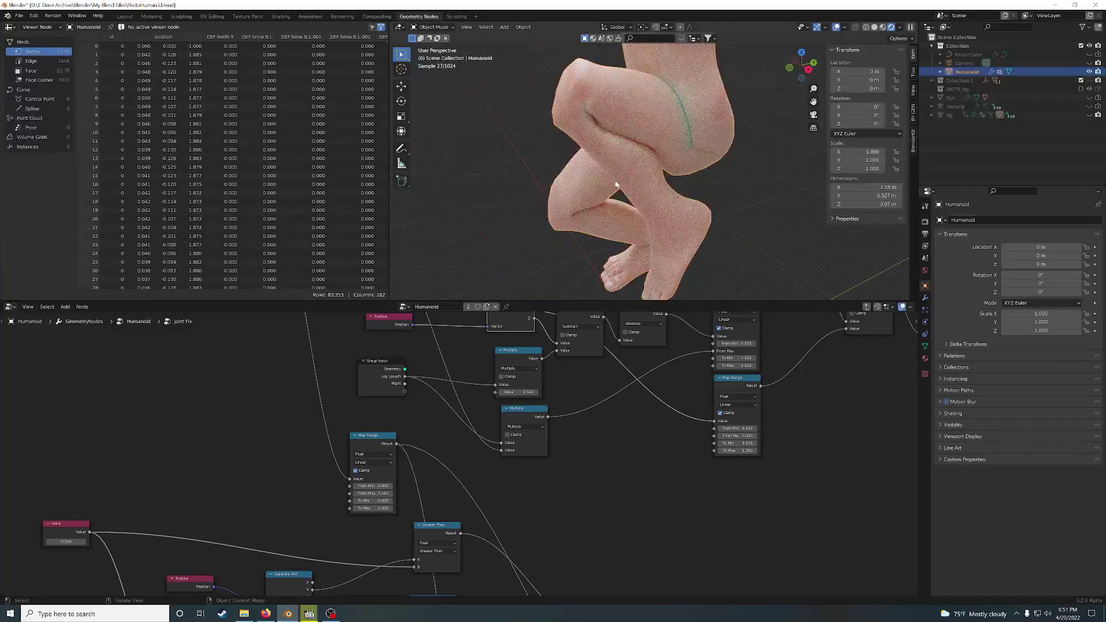
Step: Examine the folded legs up close and the Absolute node that feeds the middle Map Range node
scroll(616, 185, up, 2)
middle_drag(575, 372, 517, 452)
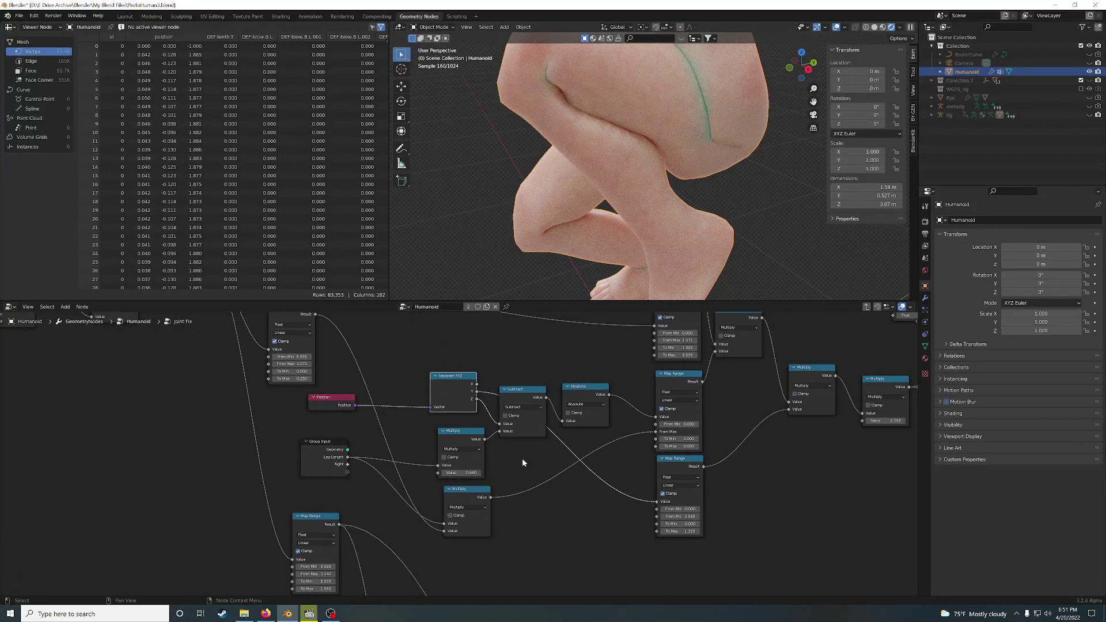
scroll(522, 458, down, 1)
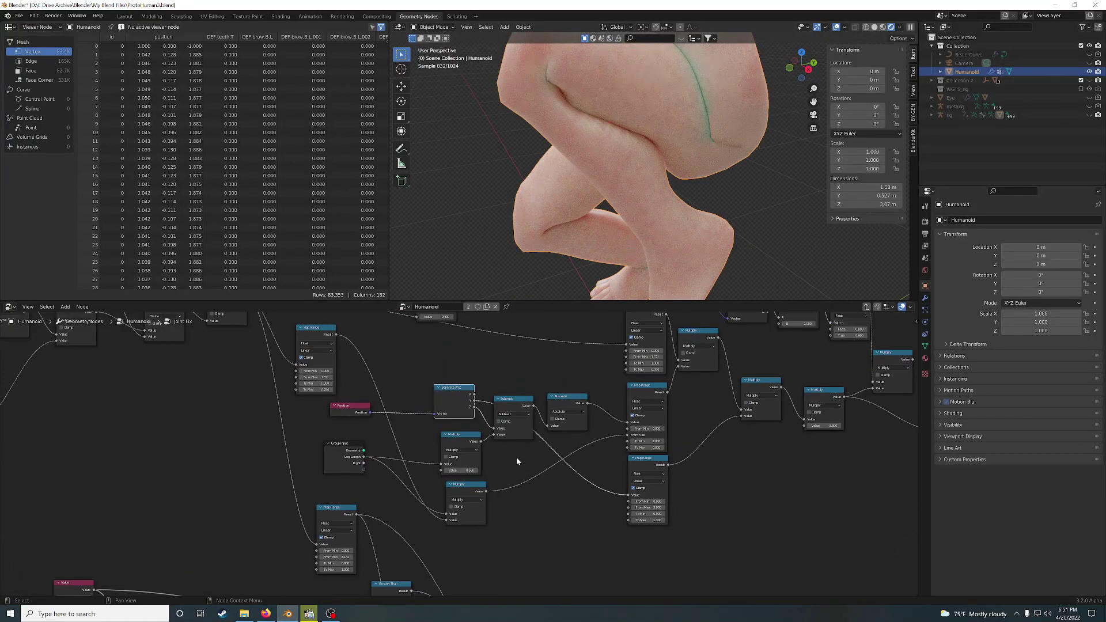
mouse_move(560, 399)
mouse_down()
mouse_move(511, 404)
mouse_move(561, 397)
mouse_up()
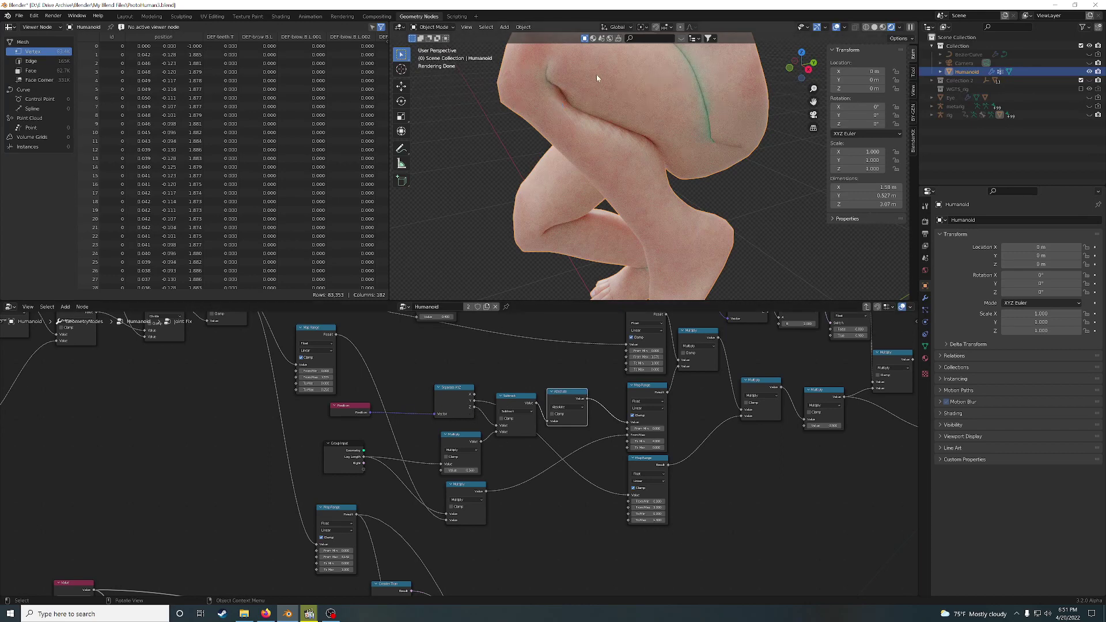
middle_drag(692, 400, 623, 415)
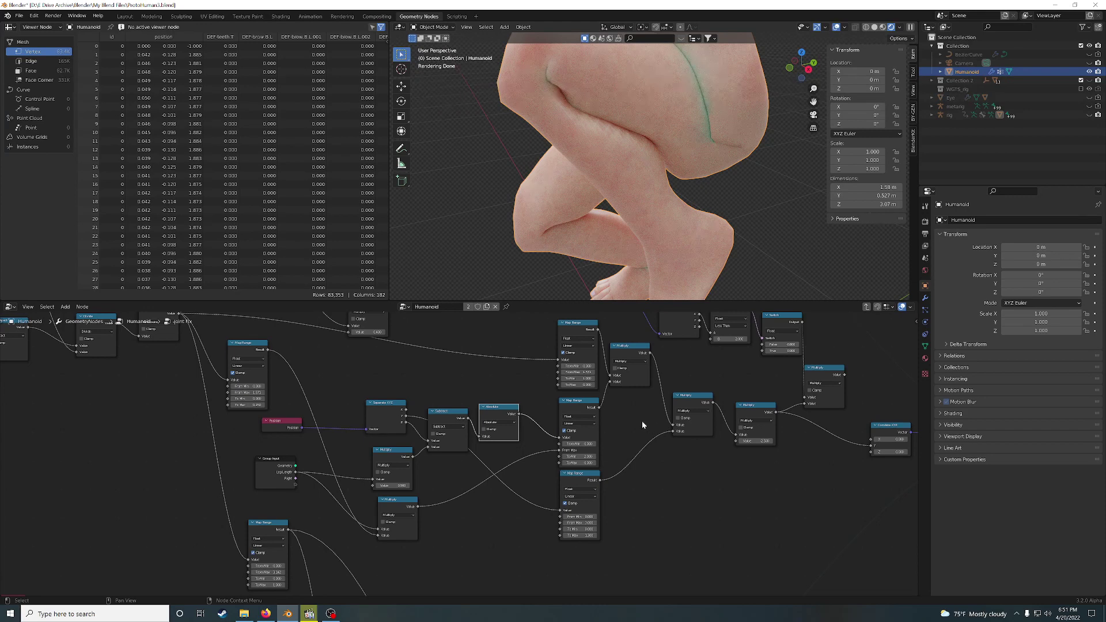
Step: In the Map Range node fed by the Absolute node, set To Min to 0 and To Max to 1
click(579, 456)
text(0)
key(Return)
click(598, 463)
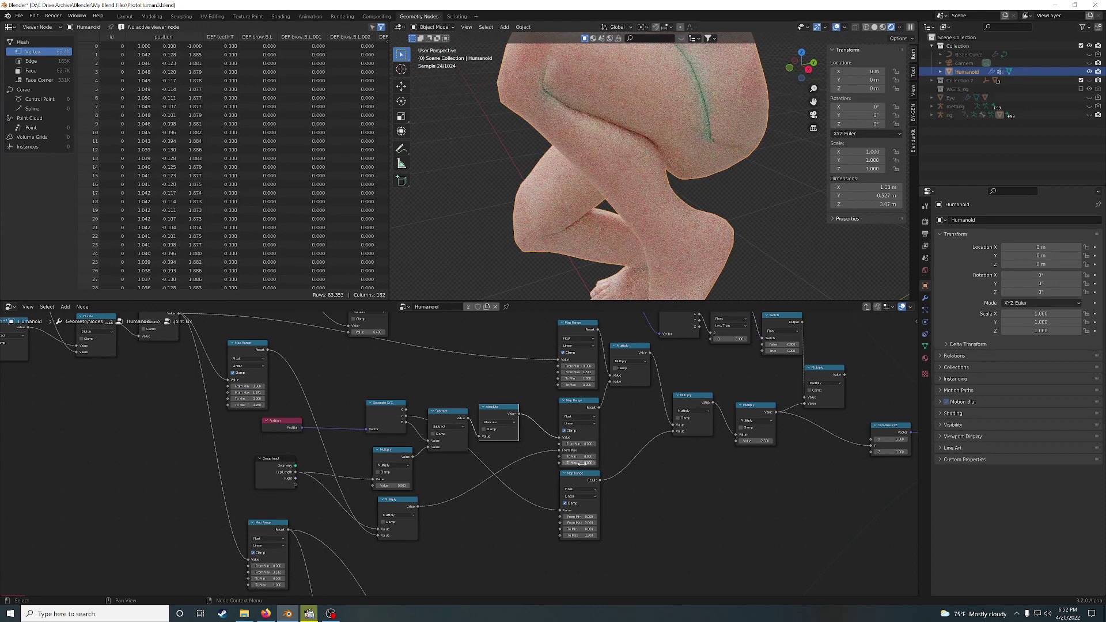
text(1)
key(Return)
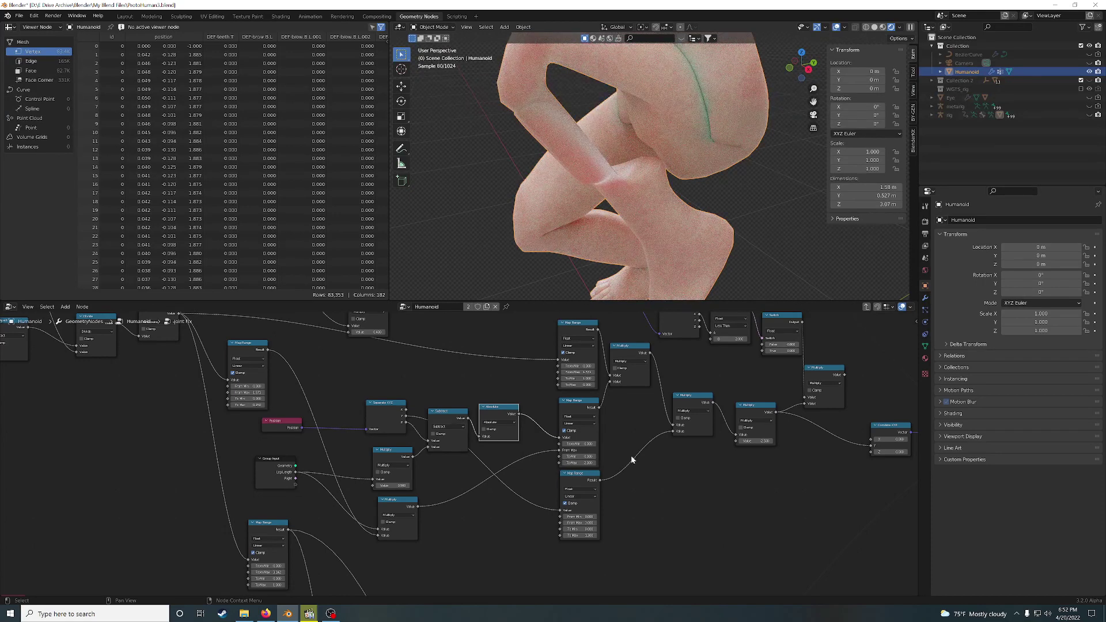
Step: Compare To Max values of 1 and 5 on the Map Range node fed by the Absolute node
click(582, 463)
text(1)
key(Return)
click(580, 463)
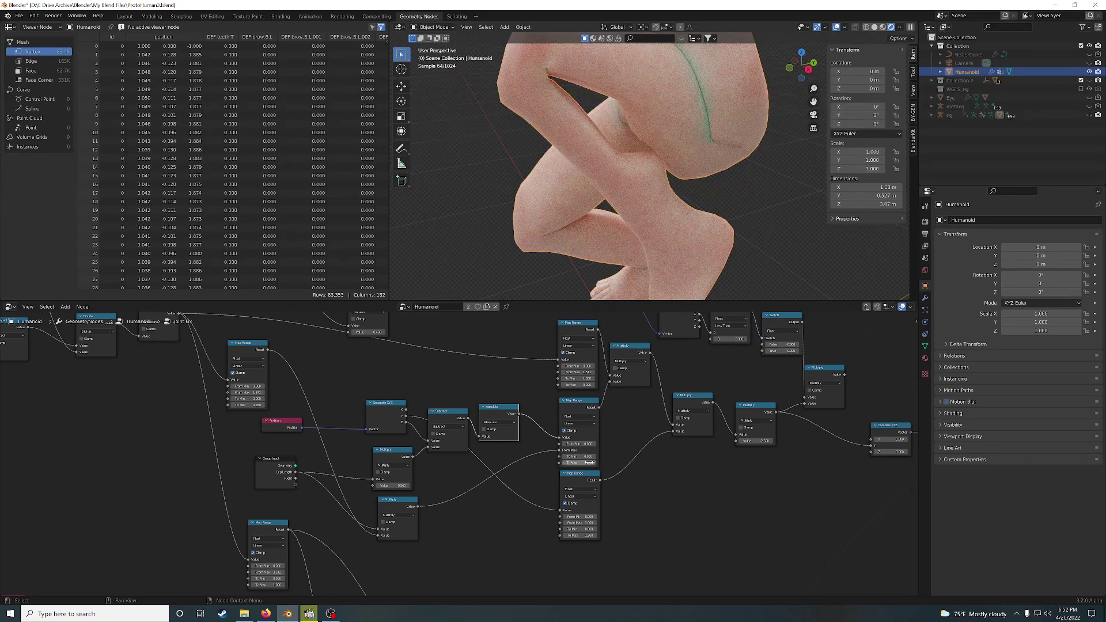
text(5)
key(Return)
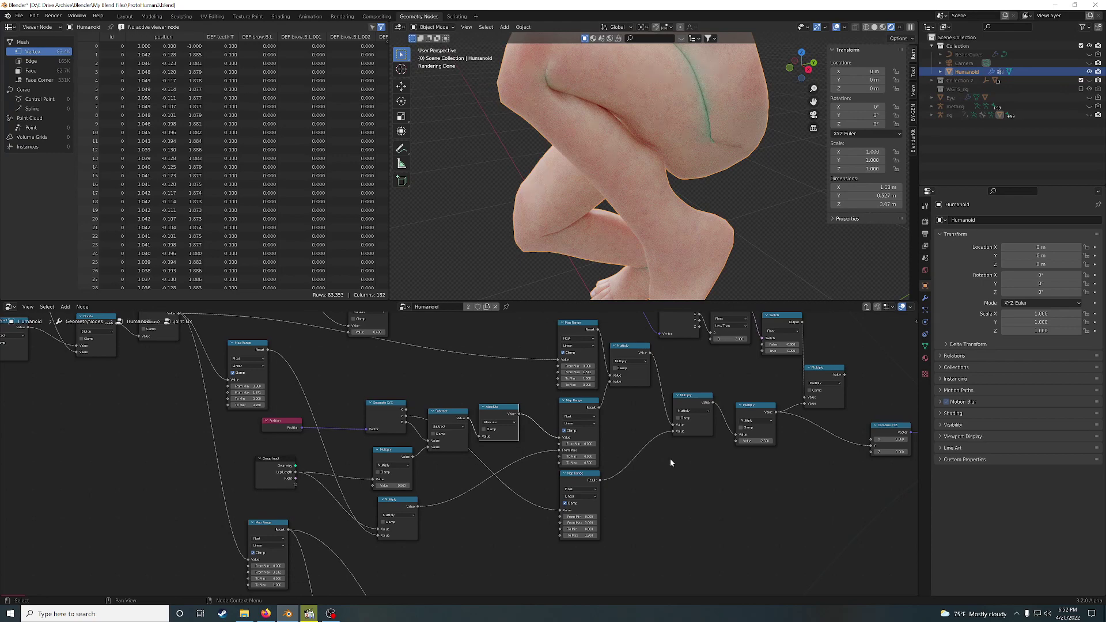
Step: Set To Max of the middle Map Range node to 1 and the value of the last Multiply node in its chain to 1
double_click(579, 463)
text(1)
key(Return)
double_click(763, 441)
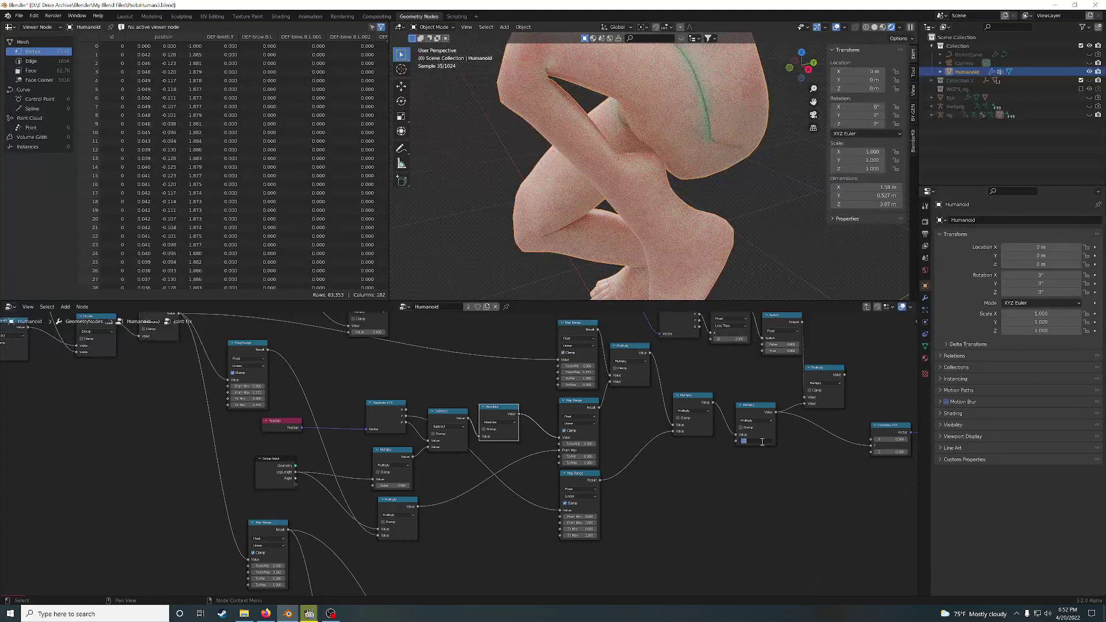
text(1)
key(Return)
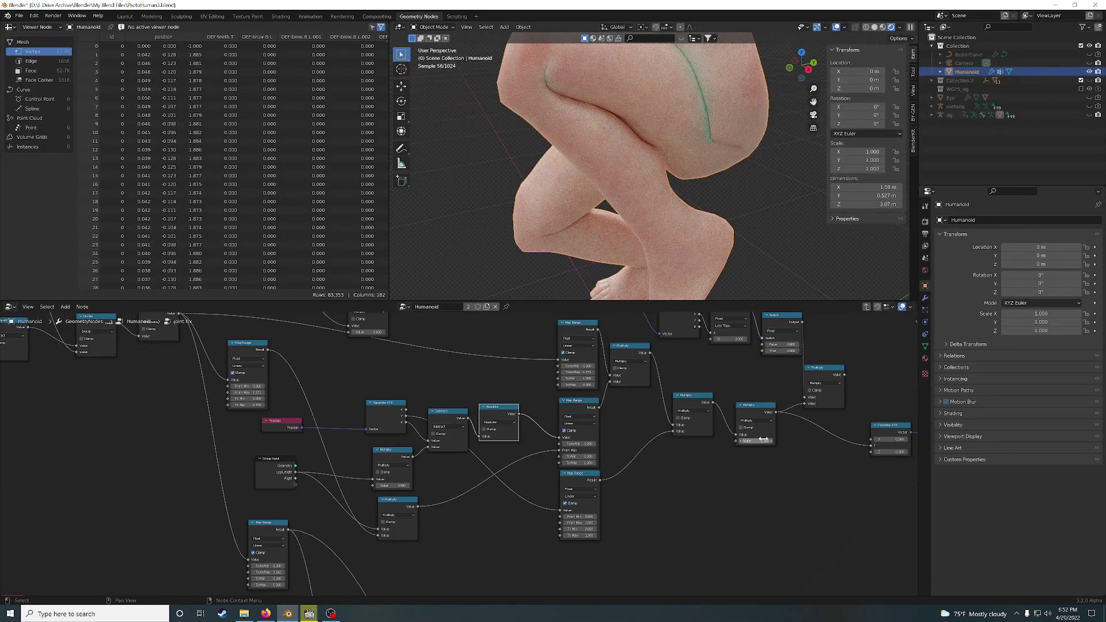
Step: Compare the bent knee's crease up close with and without the last two value changes, leaving both undone
middle_drag(680, 167, 712, 185)
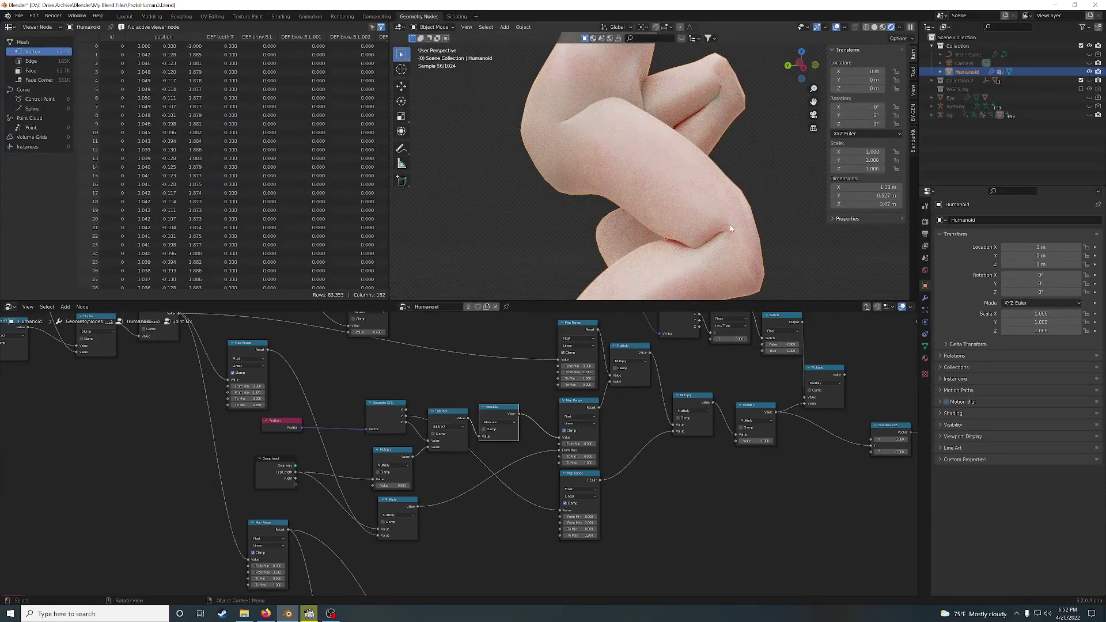
middle_drag(731, 228, 738, 237)
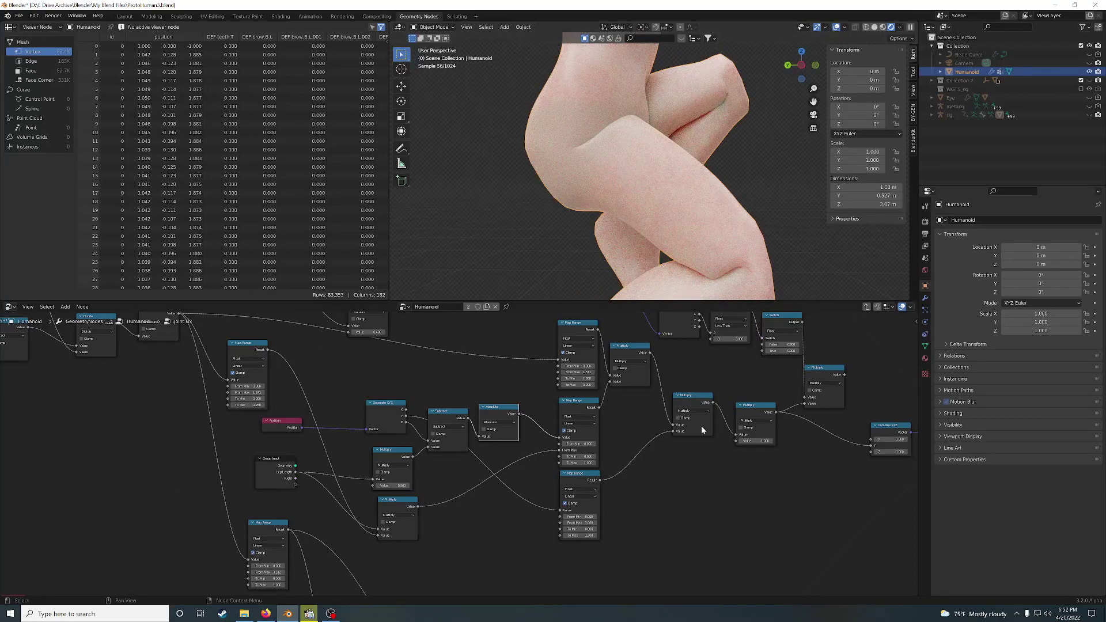
scroll(727, 250, up, 5)
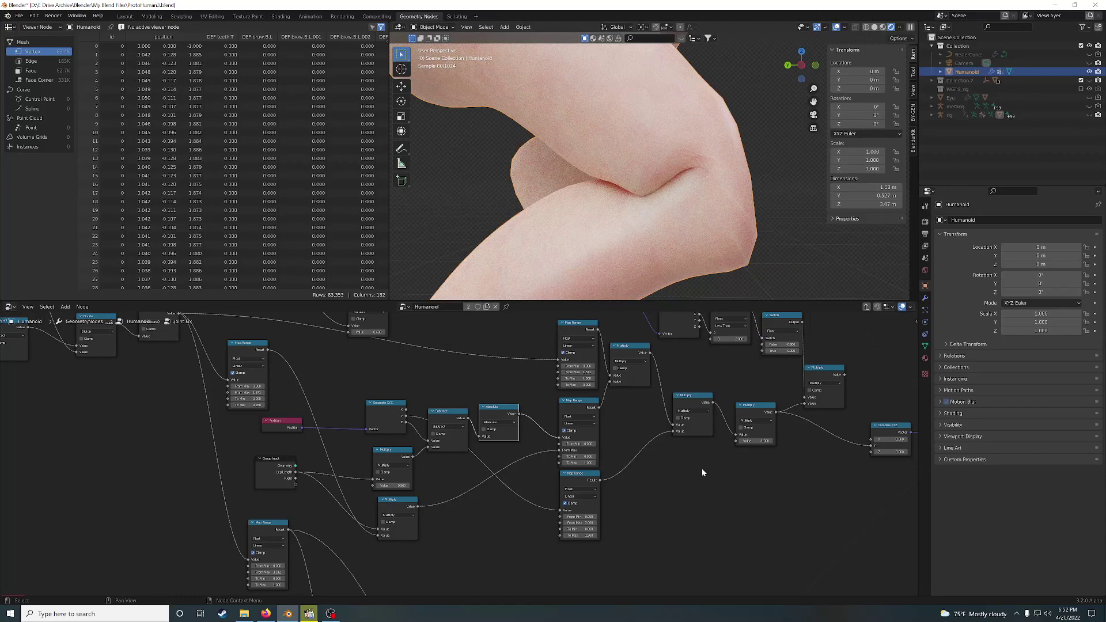
key(ctrl+z)
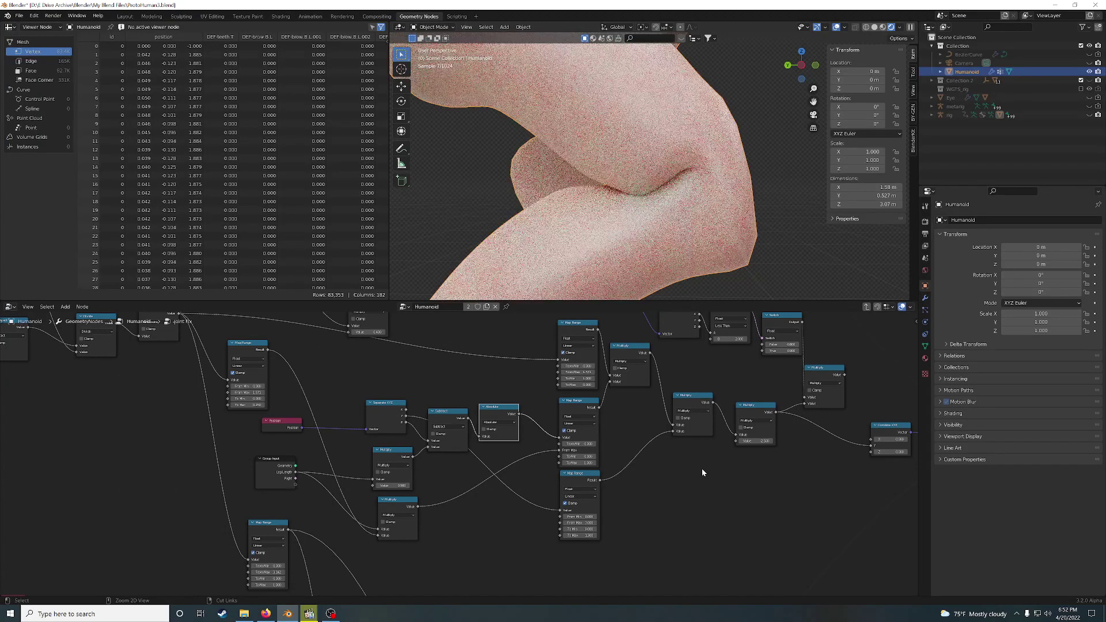
key(ctrl+z)
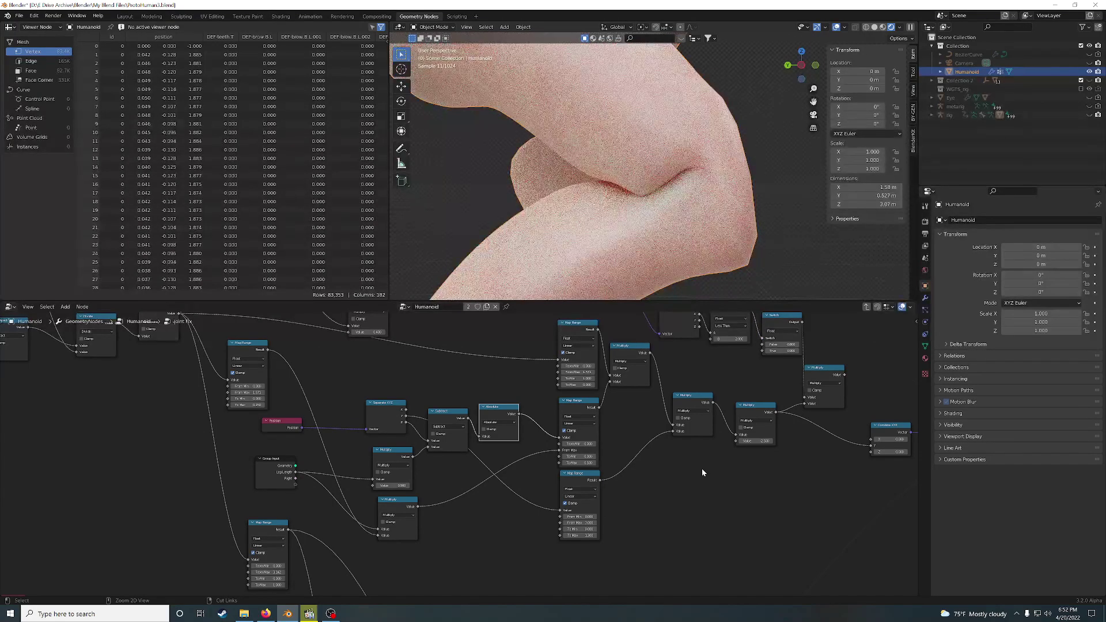
key(ctrl+shift+z)
key(ctrl+shift+z)
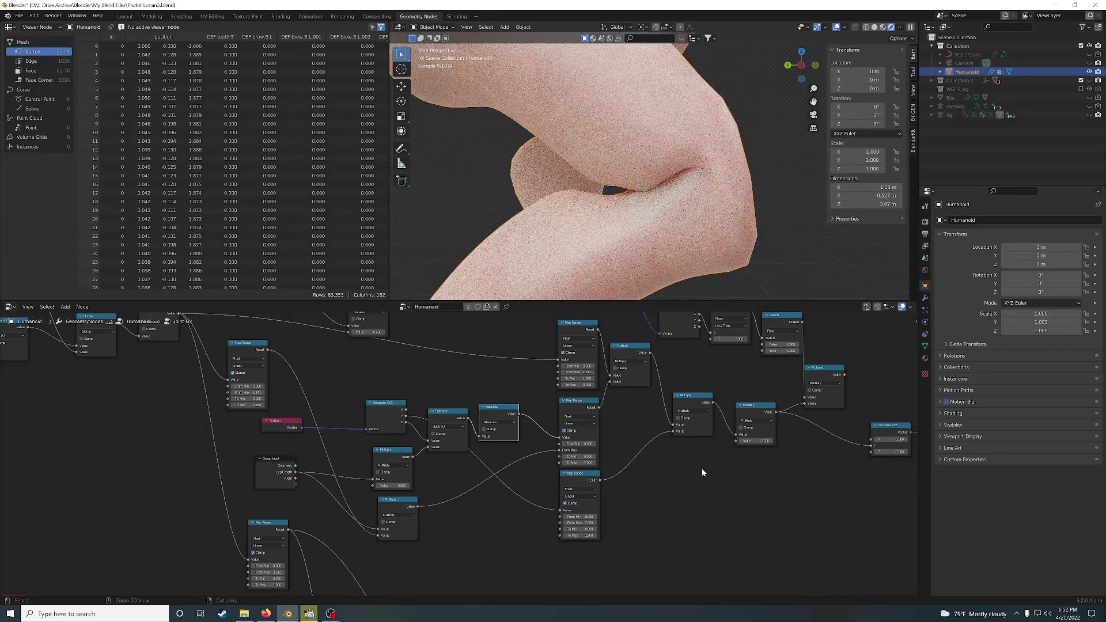
key(ctrl+z)
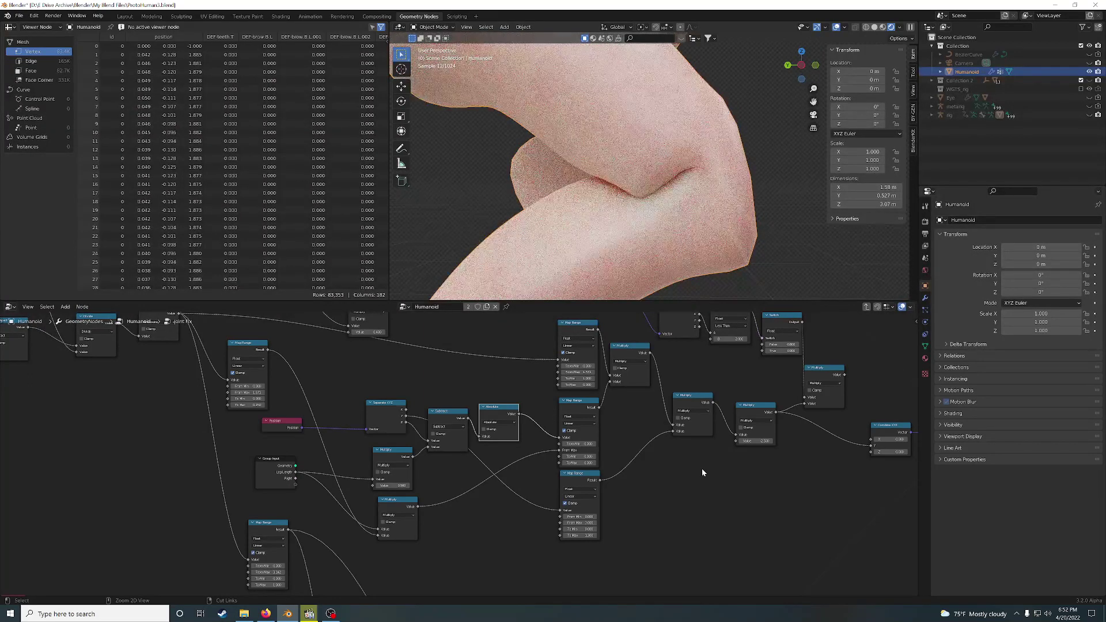
key(ctrl+z)
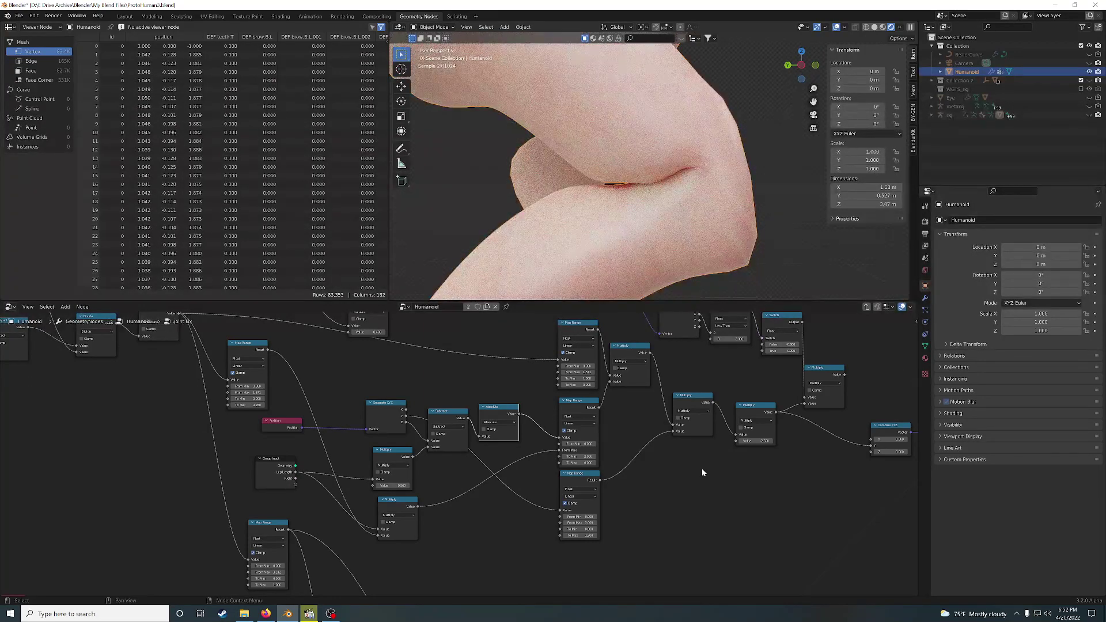
Step: Inspect the other folded knee up close and pick out the middle Map Range node that shapes its falloff
scroll(653, 159, down, 5)
middle_drag(654, 159, 668, 217)
scroll(667, 218, up, 3)
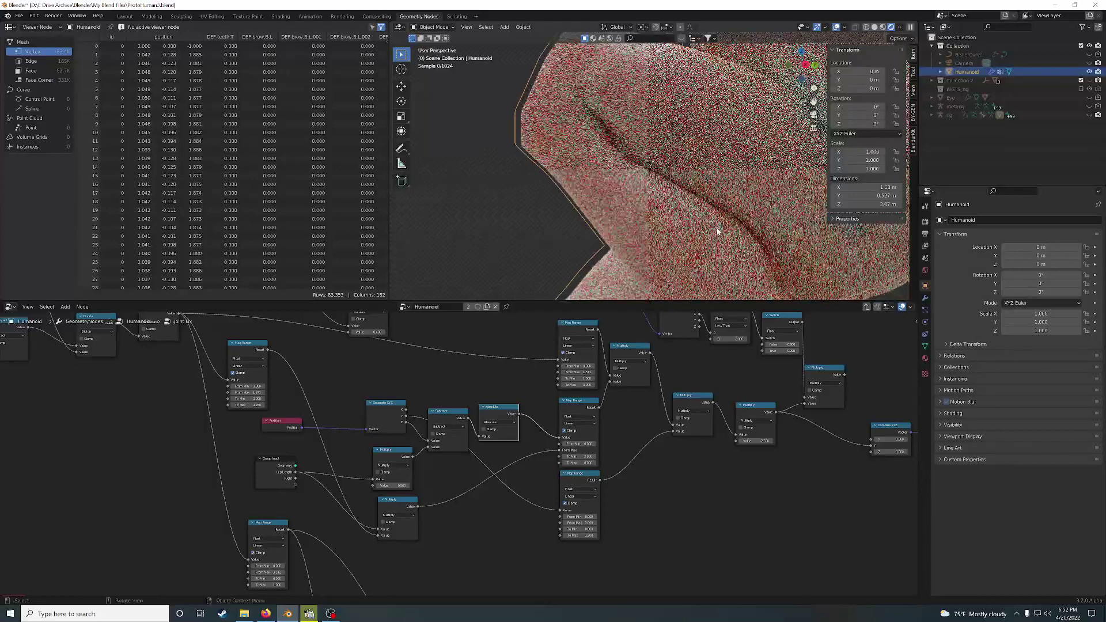
drag(580, 406, 576, 399)
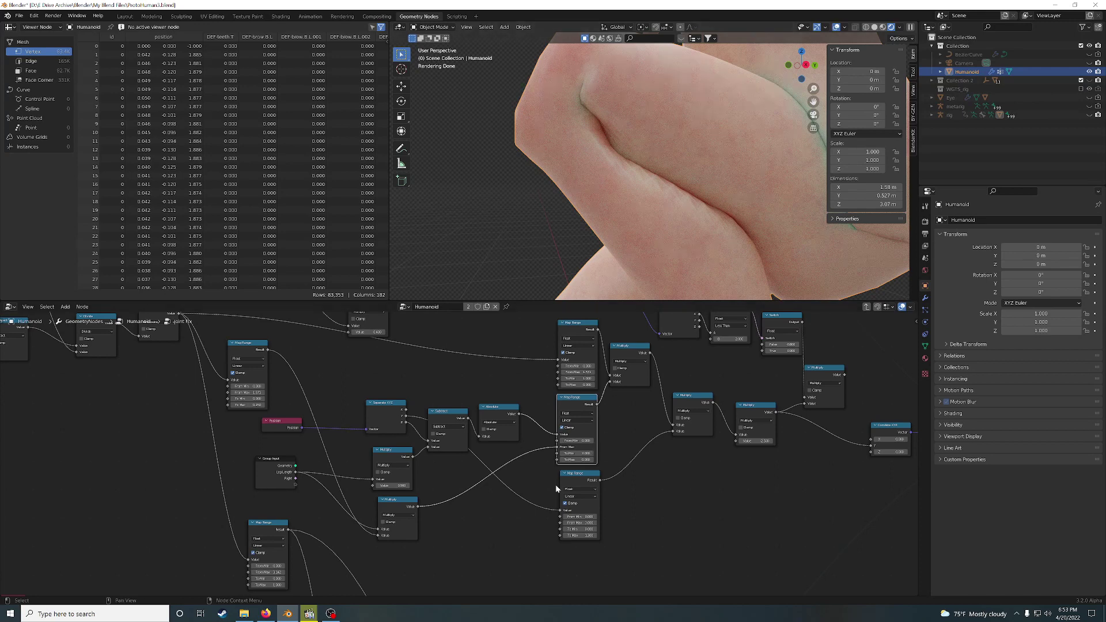
drag(576, 405, 573, 409)
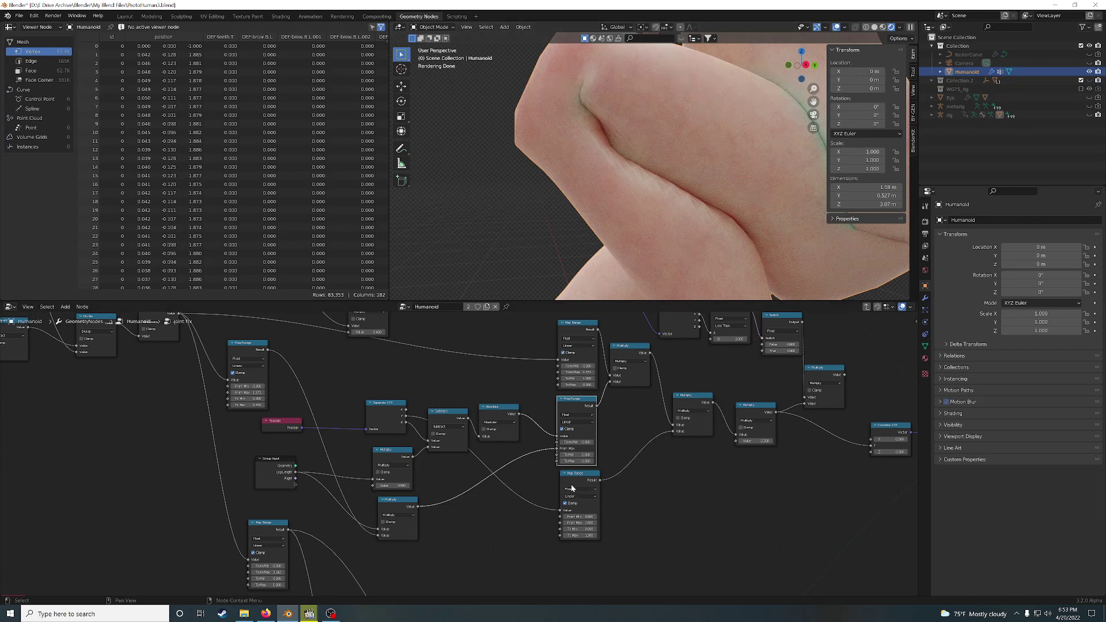
Step: Examine the folded leg up close and pick out the lowest Map Range node that is fed by the Subtract node
mouse_move(574, 480)
mouse_down()
mouse_move(559, 489)
mouse_move(570, 485)
mouse_up()
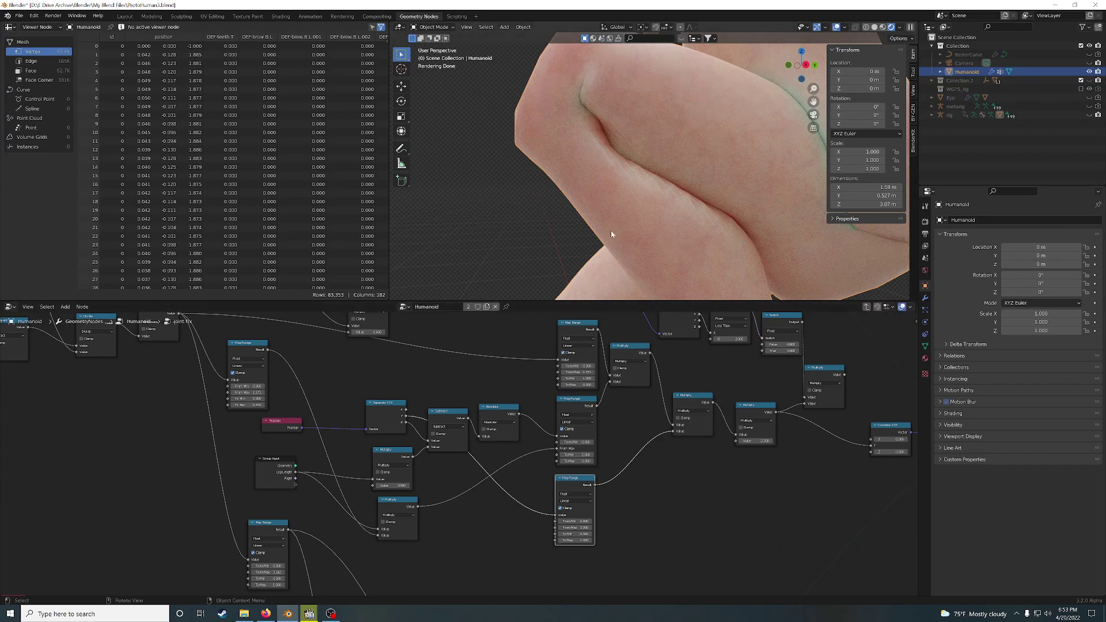
click(632, 236)
middle_drag(631, 237, 526, 154)
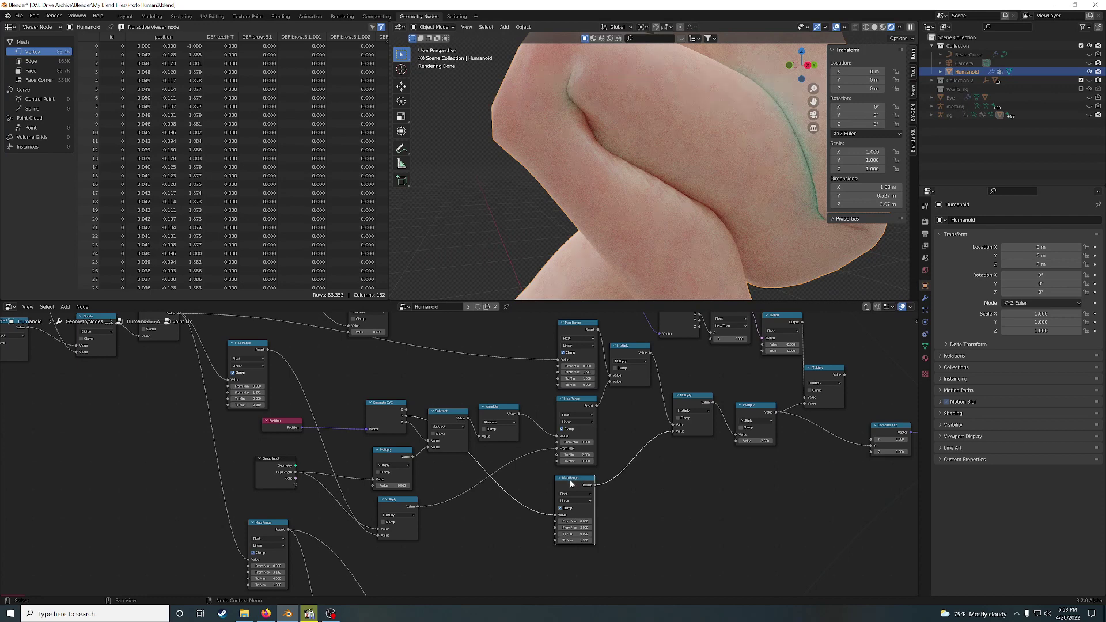
drag(571, 484, 579, 477)
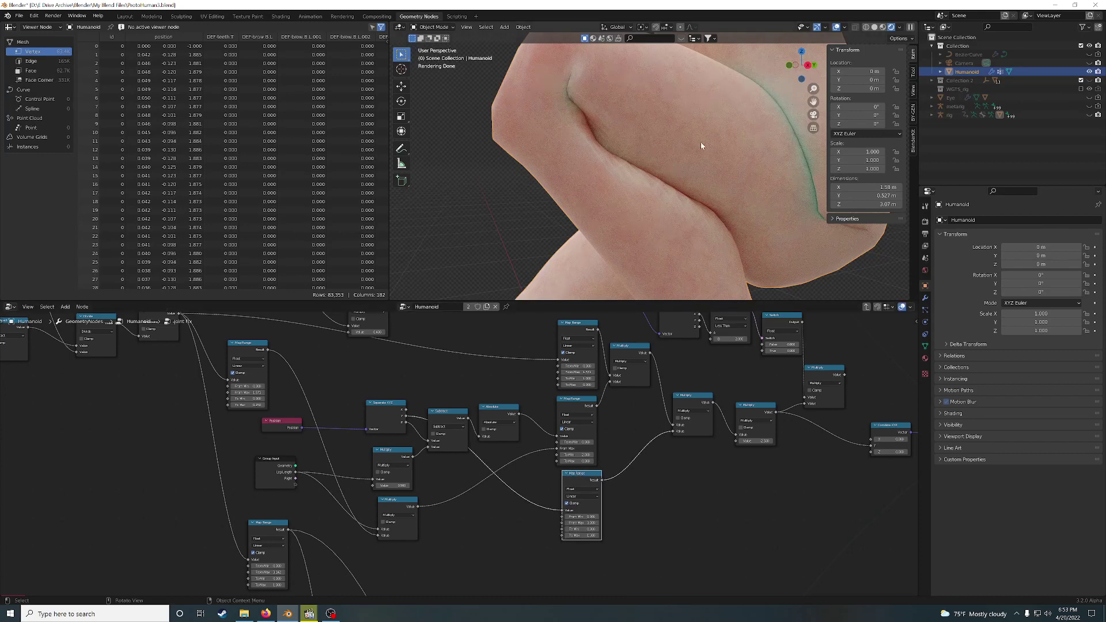
drag(583, 473, 579, 483)
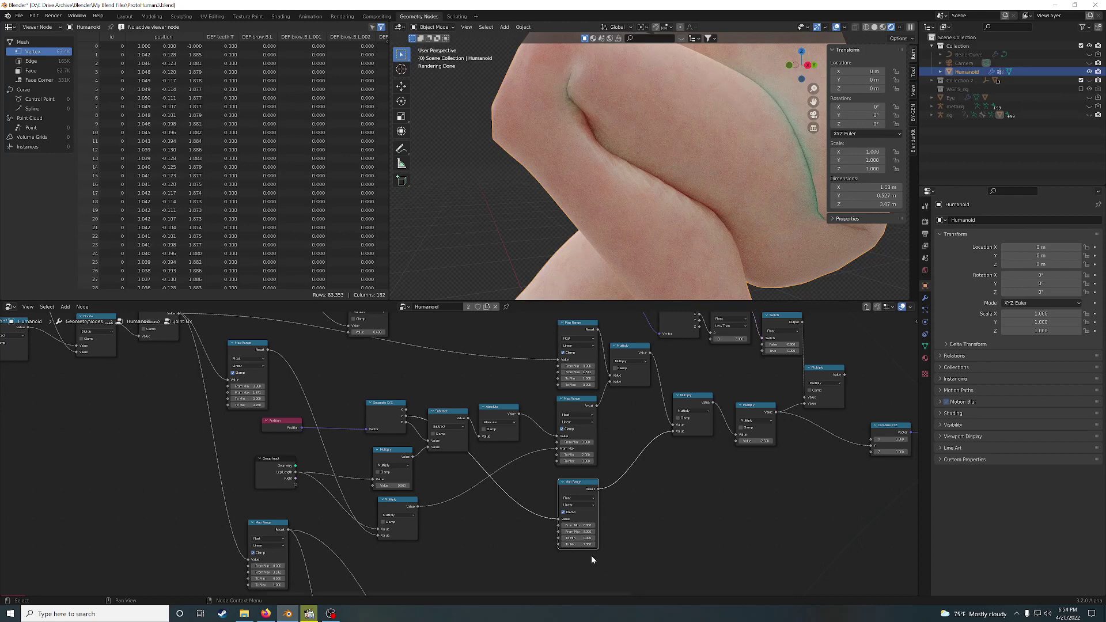
drag(567, 490, 568, 480)
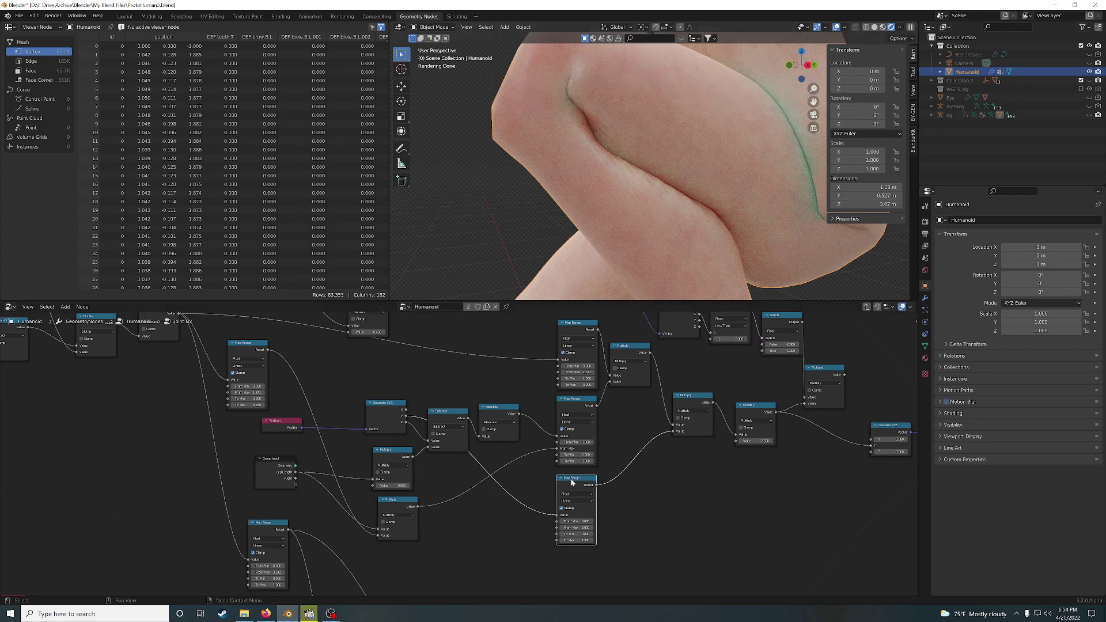
drag(572, 485, 578, 482)
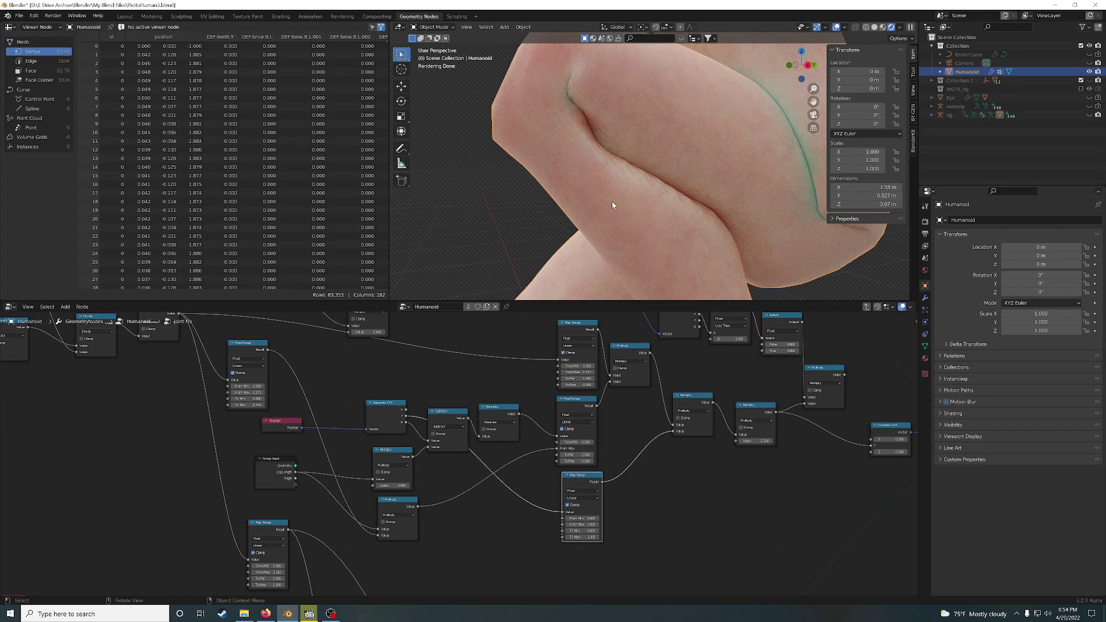
Step: Compare the folded leg with the last Multiply node linked to X of the Combine XYZ node and with that link cut
middle_drag(658, 496, 521, 528)
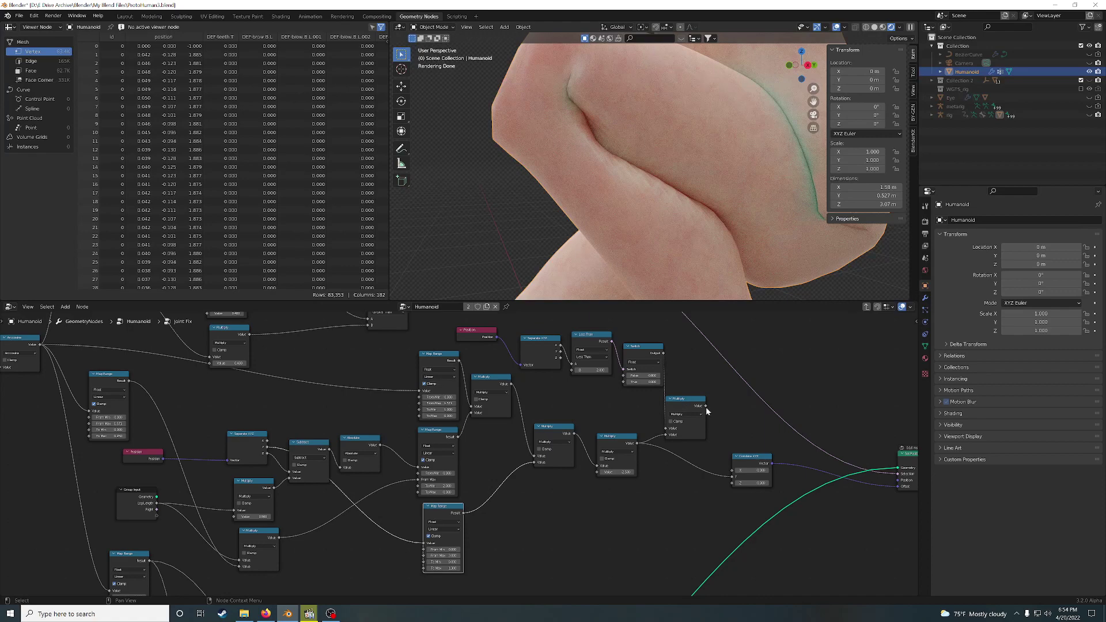
drag(706, 406, 732, 472)
middle_drag(672, 278, 583, 202)
scroll(587, 160, up, 3)
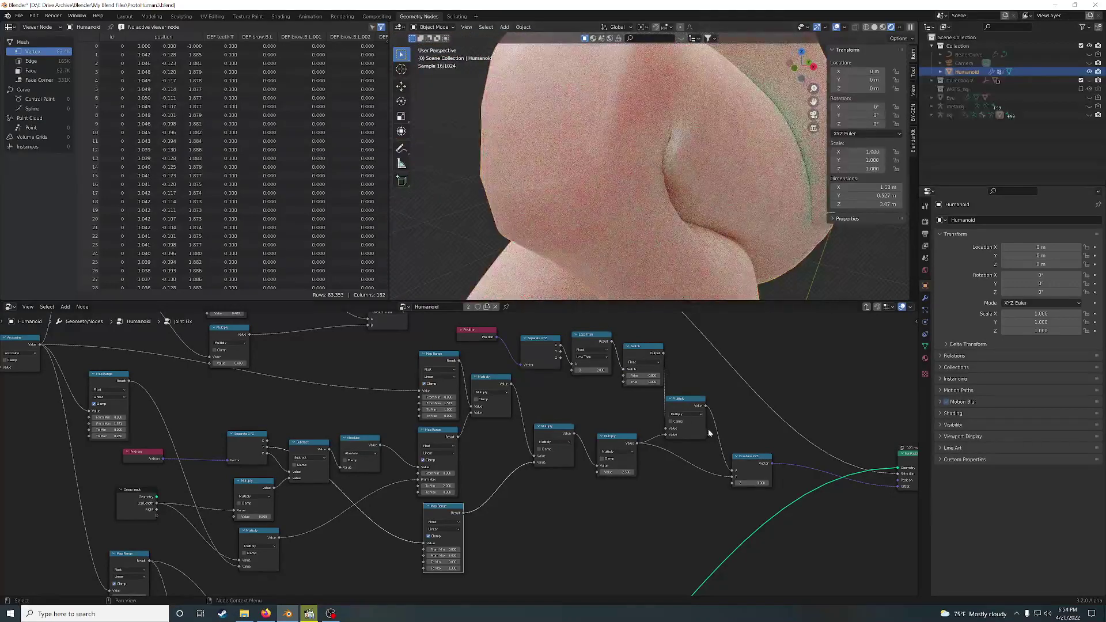
key(ctrl)
ctrl+right_drag(737, 429, 697, 454)
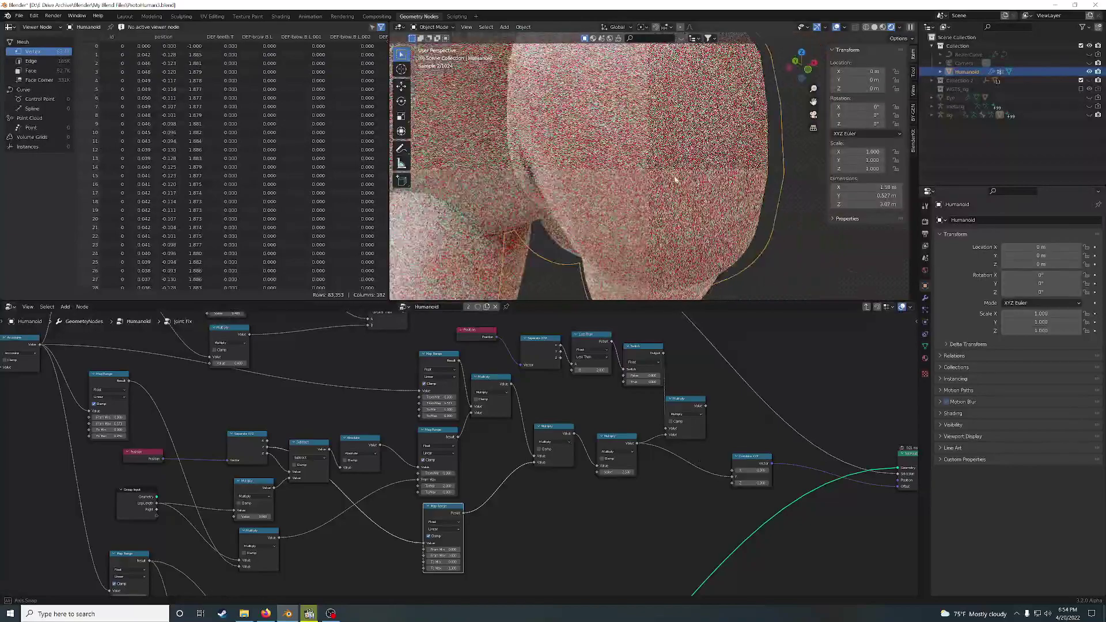
middle_drag(605, 193, 642, 194)
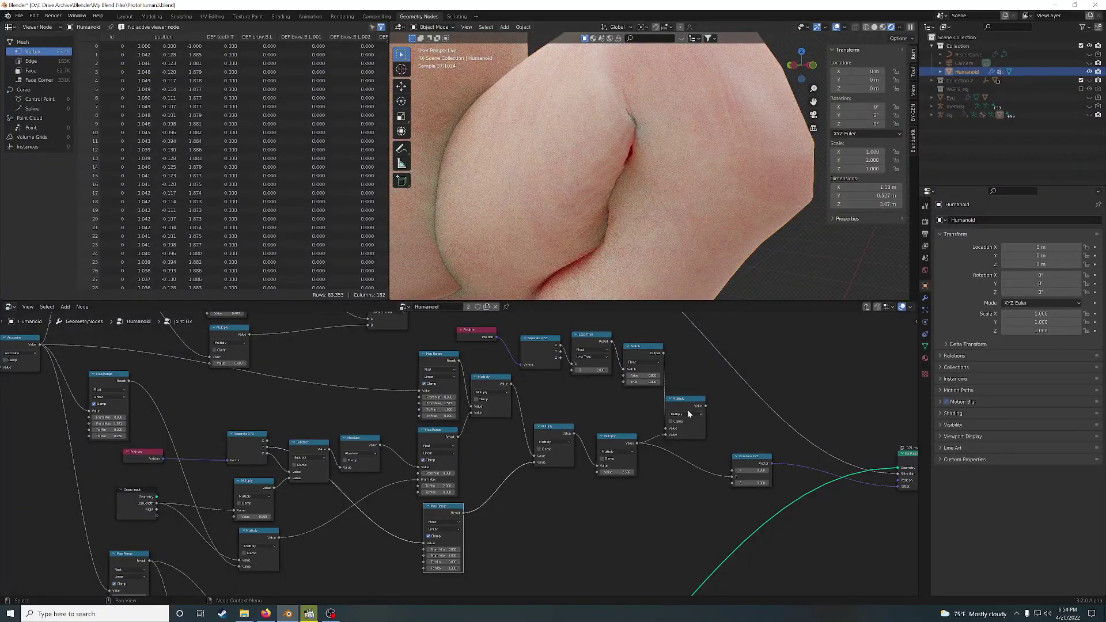
middle_drag(540, 230, 720, 208)
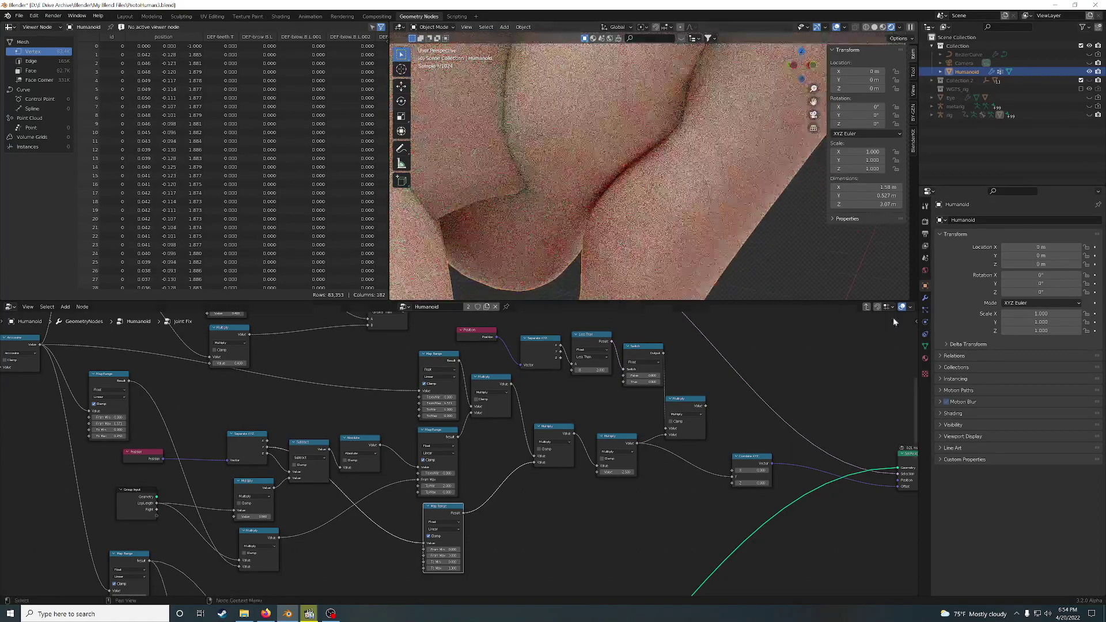
Step: Show the Humanoid's modifier stack and inspect the fold behind the knee up close
click(925, 300)
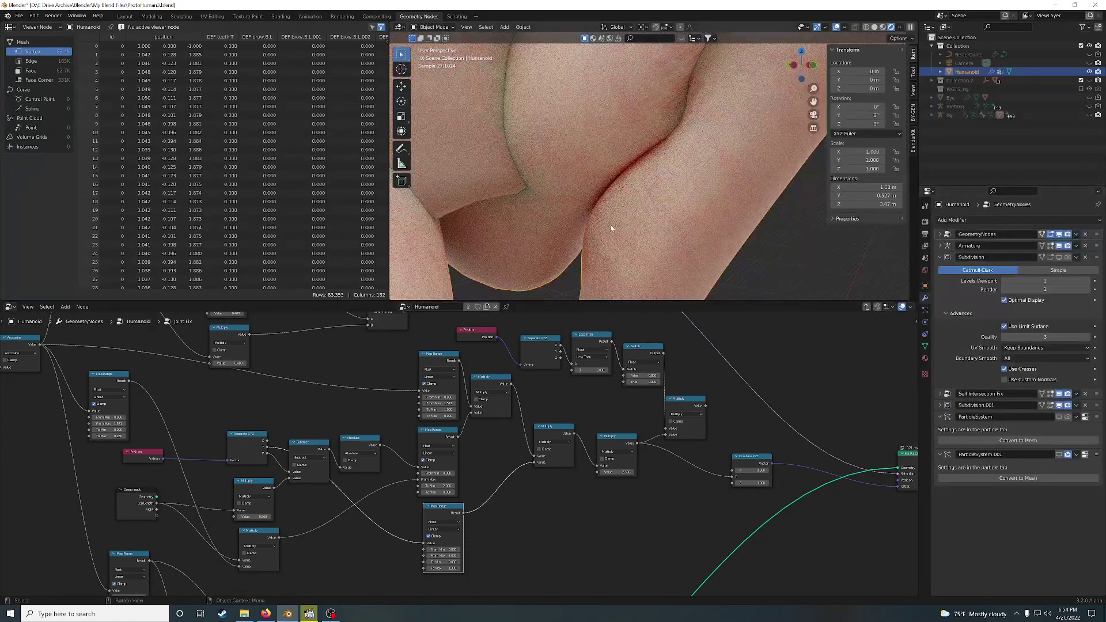
scroll(622, 237, up, 8)
scroll(637, 246, down, 6)
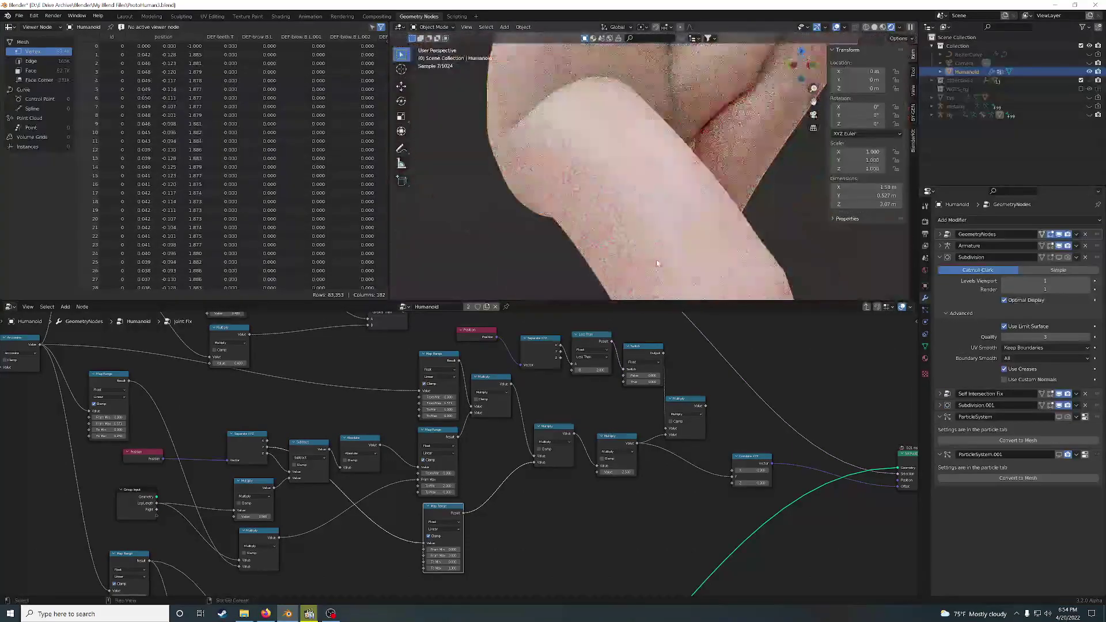
scroll(680, 254, up, 3)
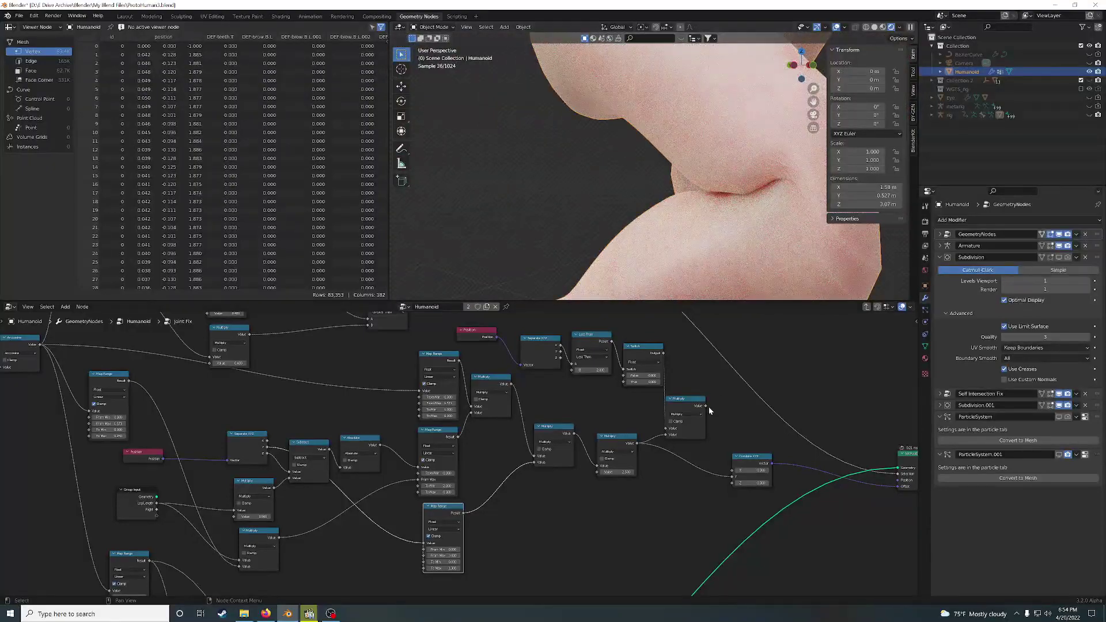
Step: Compare the knee crease with the last Multiply node's X link to Combine XYZ connected and cut, leaving it connected
drag(706, 406, 735, 475)
middle_drag(705, 222, 746, 248)
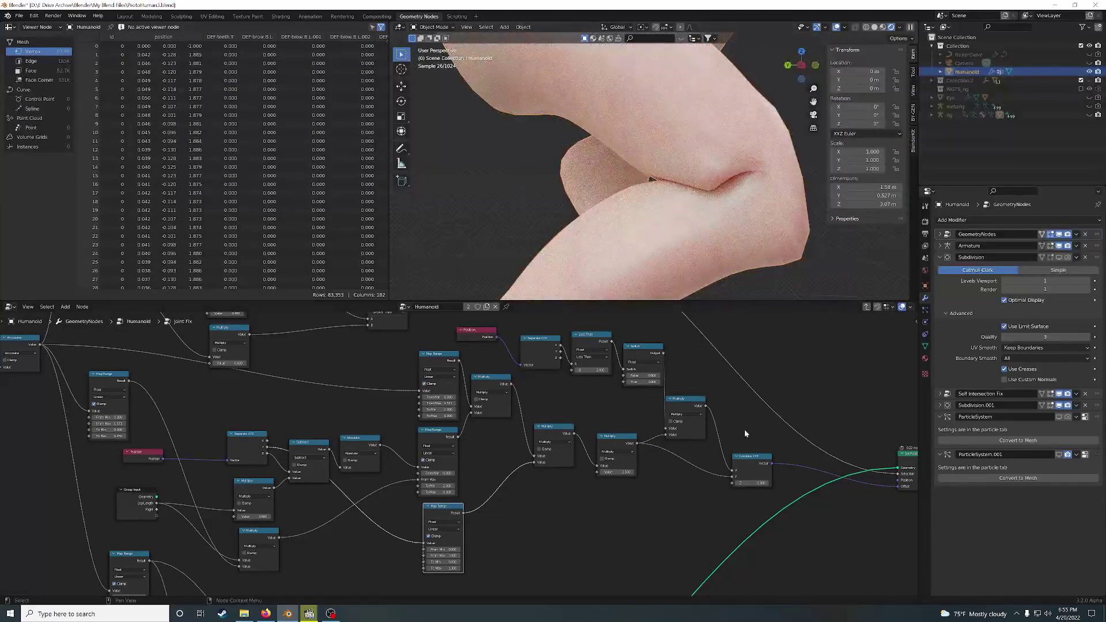
ctrl+right_drag(717, 442, 734, 421)
drag(706, 406, 736, 473)
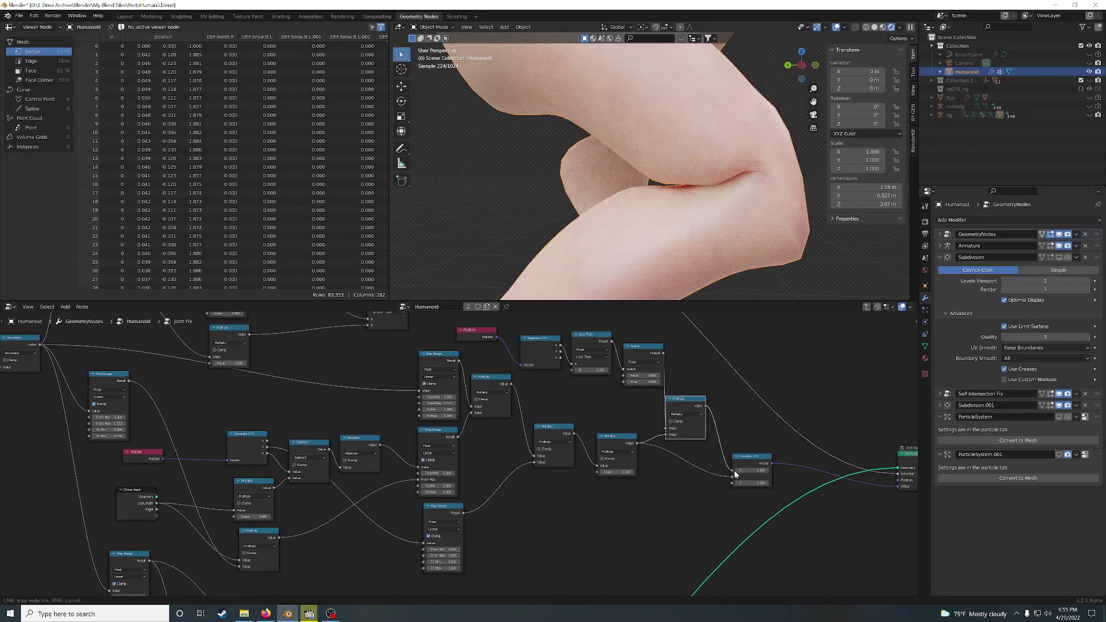
drag(735, 473, 735, 474)
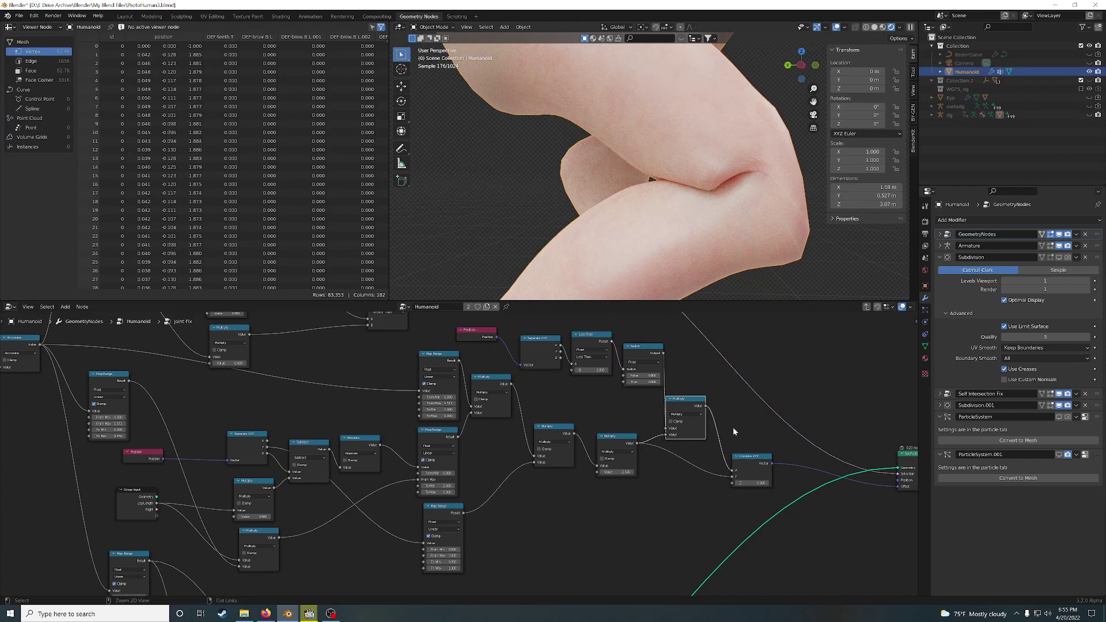
ctrl+right_drag(710, 451, 710, 451)
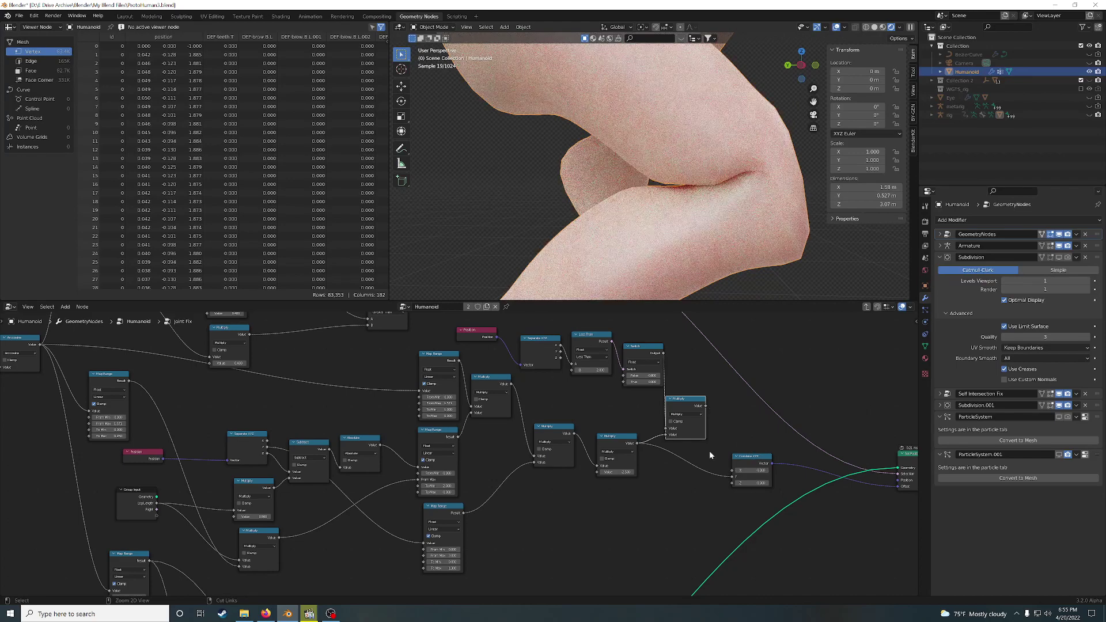
key(ctrl+z)
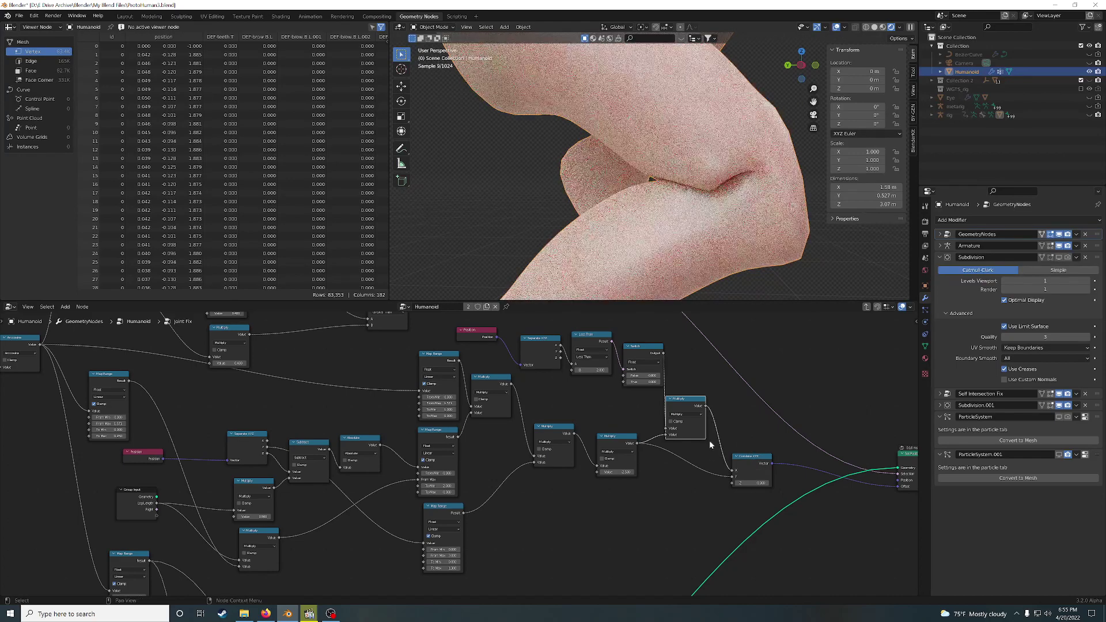
Step: Turn off the Self Intersection Fix modifier in the viewport and cut the Multiply node's link to X of Combine XYZ
mouse_move(639, 178)
middle_down()
mouse_move(686, 178)
mouse_move(651, 180)
middle_up()
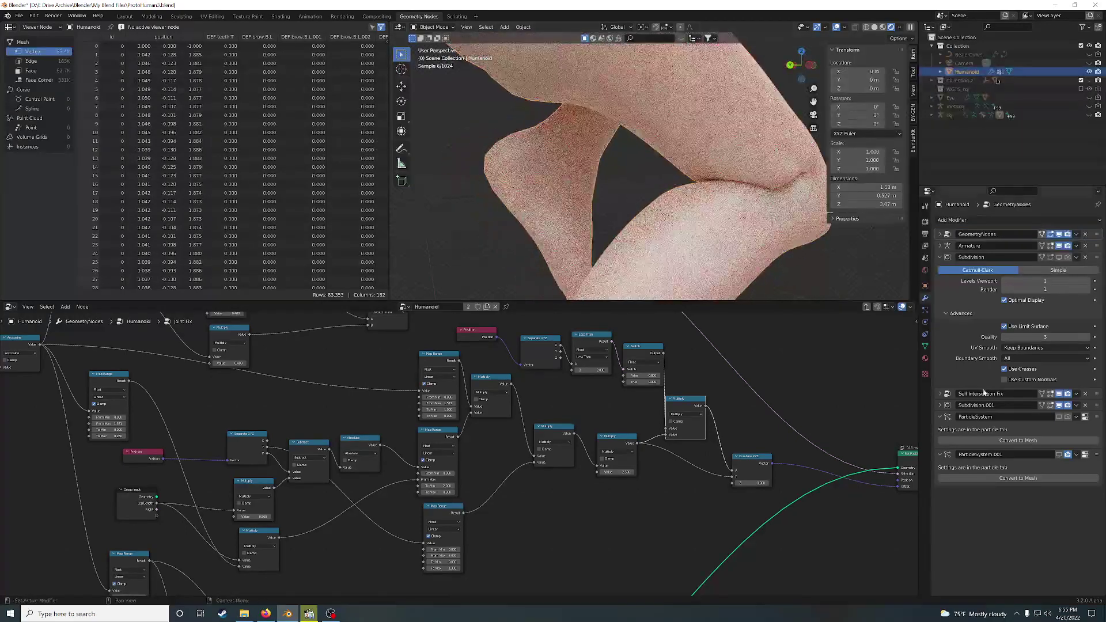
click(1059, 395)
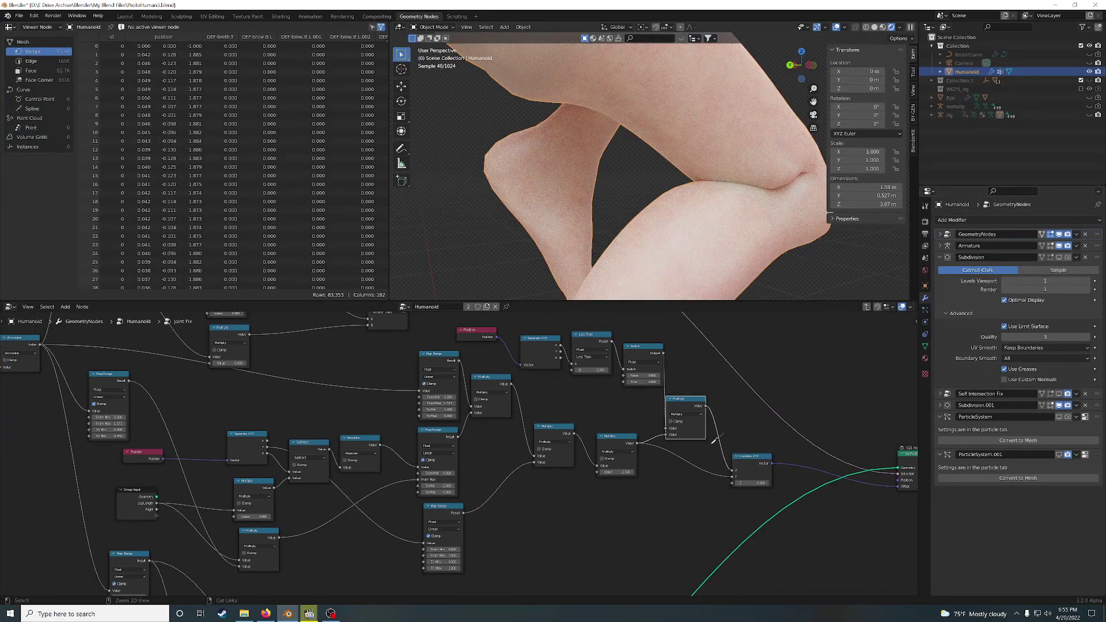
ctrl+right_drag(723, 434, 707, 445)
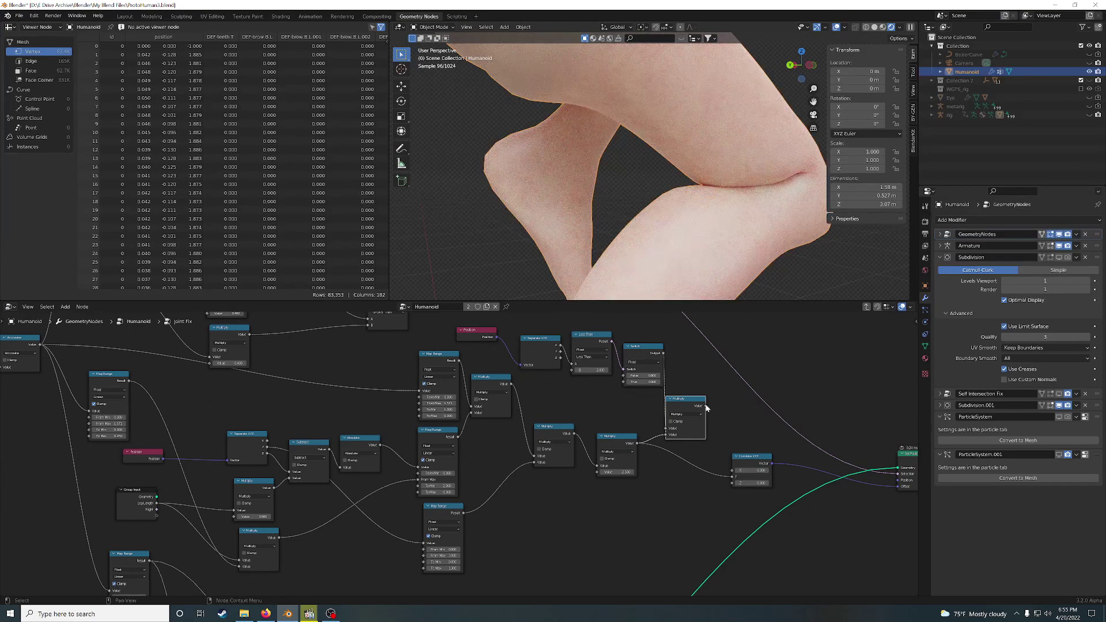
Step: Turn off the Subdivision.001 modifier in the viewport and inspect the unsubdivided knee from the side
scroll(737, 422, down, 1)
scroll(737, 417, down, 1)
middle_drag(735, 417, 659, 424)
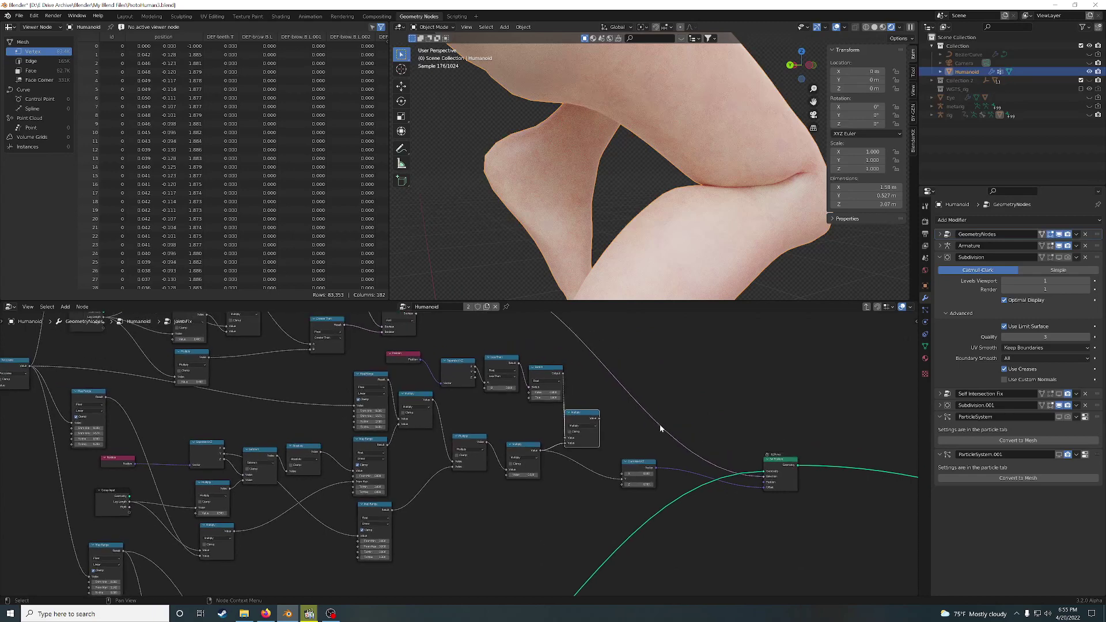
scroll(647, 444, up, 1)
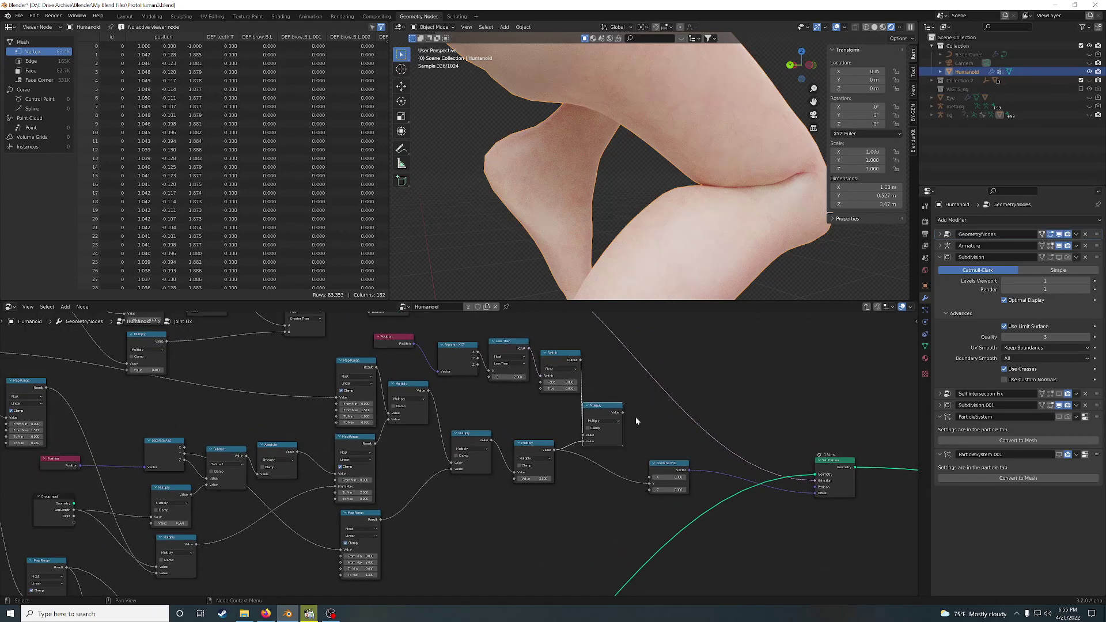
click(1059, 406)
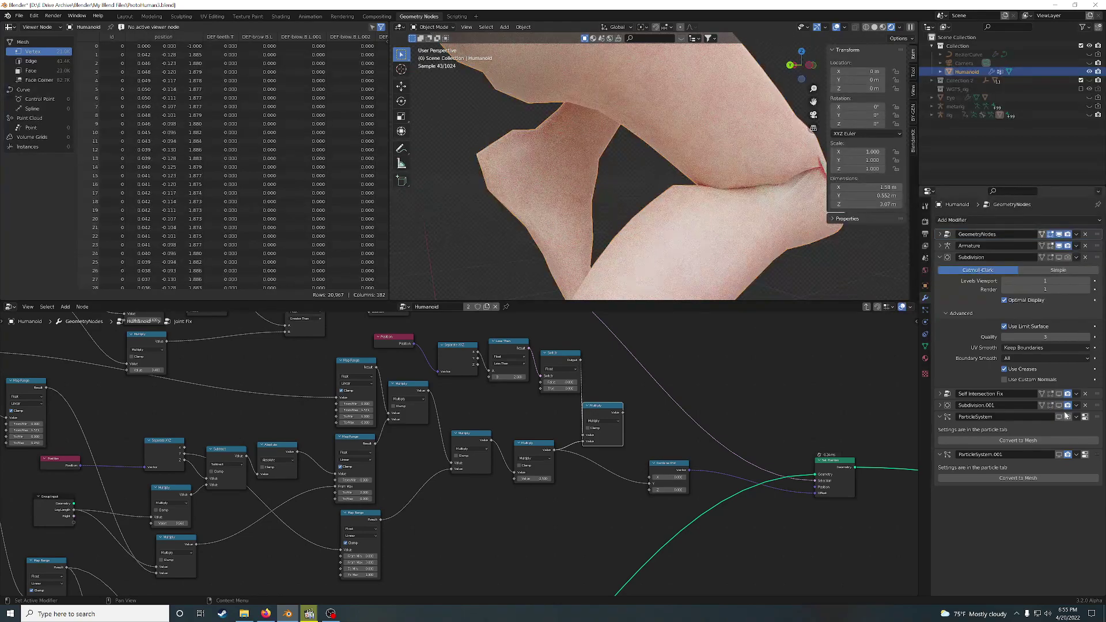
click(751, 216)
mouse_move(750, 217)
middle_down()
mouse_move(538, 213)
mouse_move(719, 221)
middle_up()
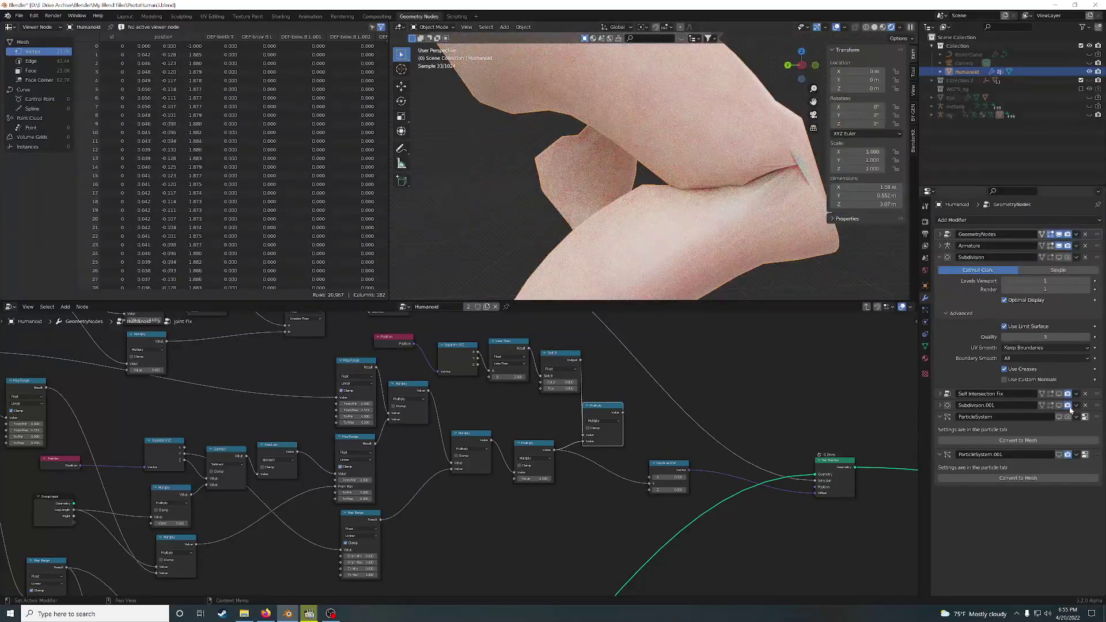
Step: Compare the knee with and without Subdivision.001 and the Multiply-to-X link, leaving the modifier hidden and the link undone
click(1060, 406)
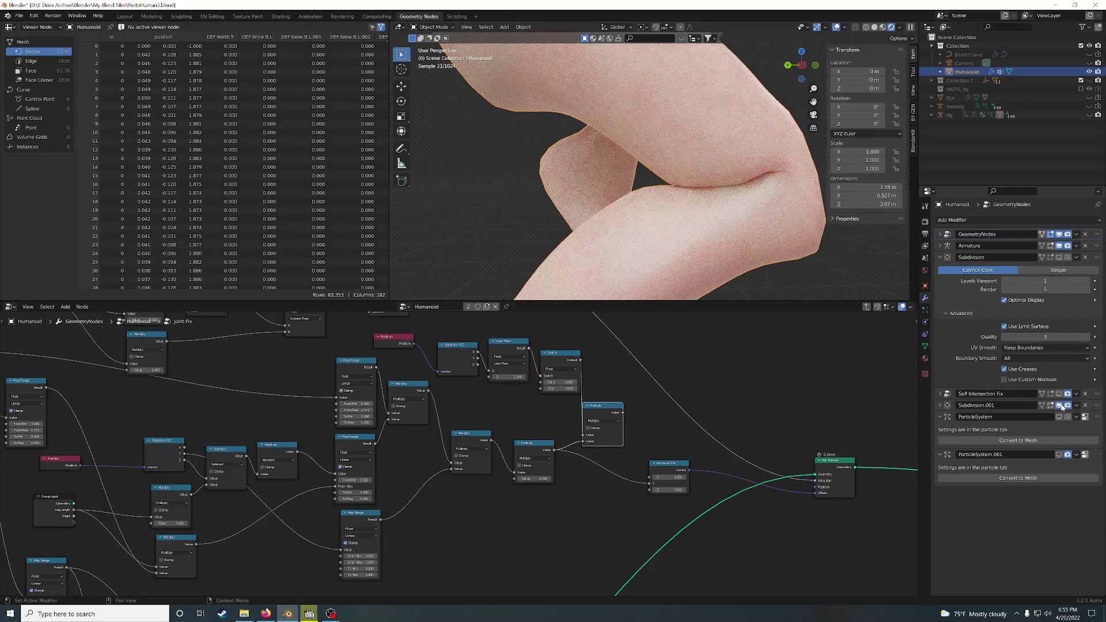
click(1060, 405)
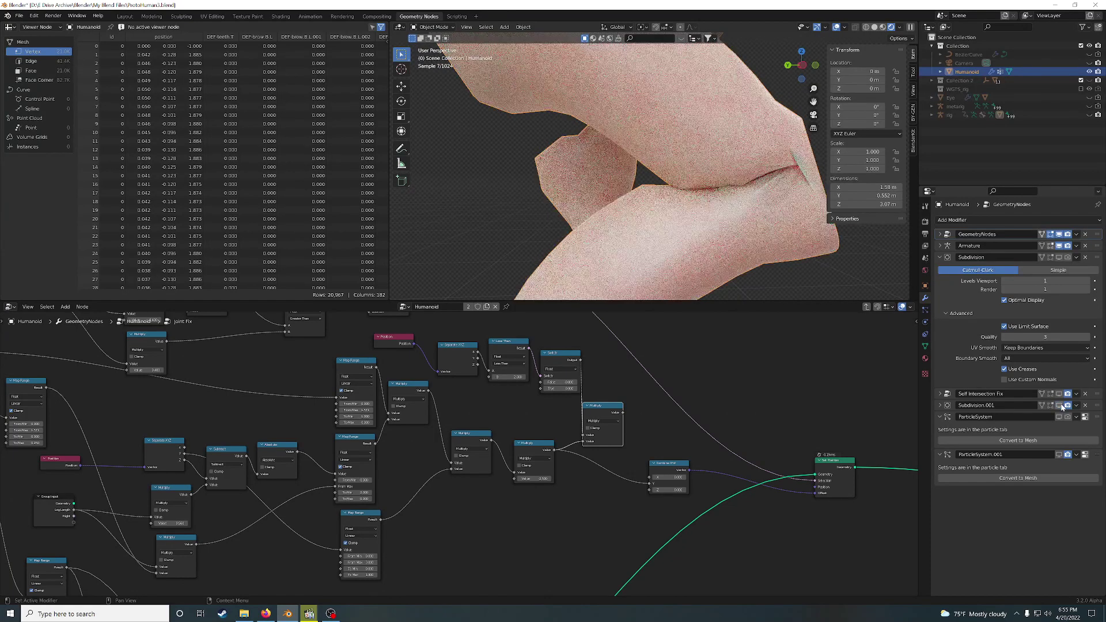
drag(624, 413, 654, 480)
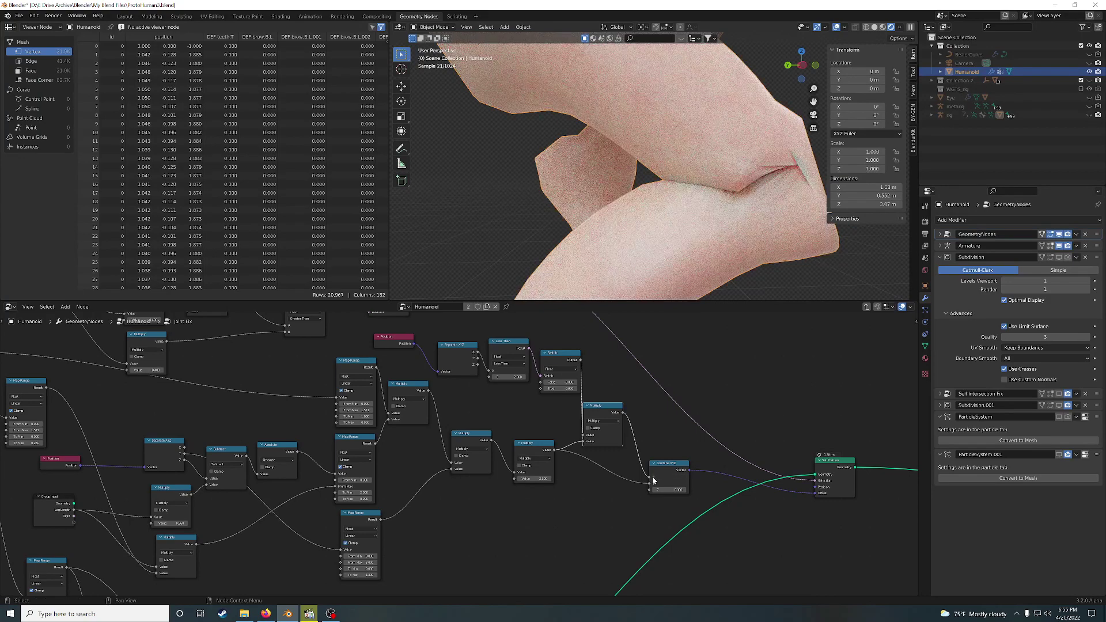
key(ctrl+z)
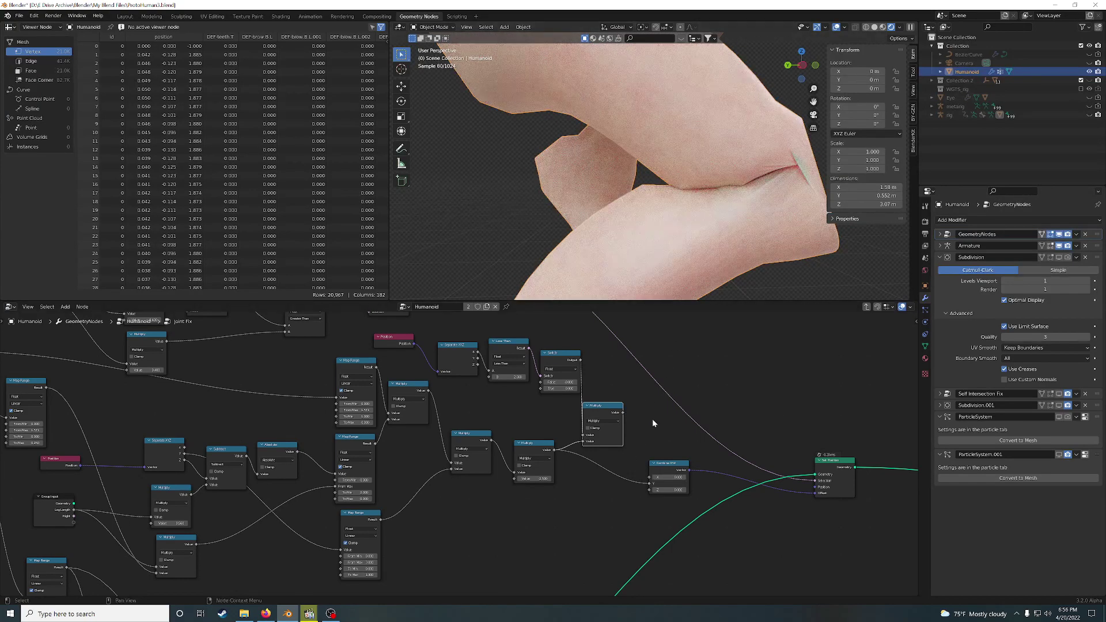
Step: Turn the Self Intersection Fix and Subdivision.001 modifiers back on in the viewport and view the folded legs from the other side
click(1059, 394)
click(1060, 405)
middle_drag(663, 173, 588, 208)
middle_drag(672, 181, 711, 165)
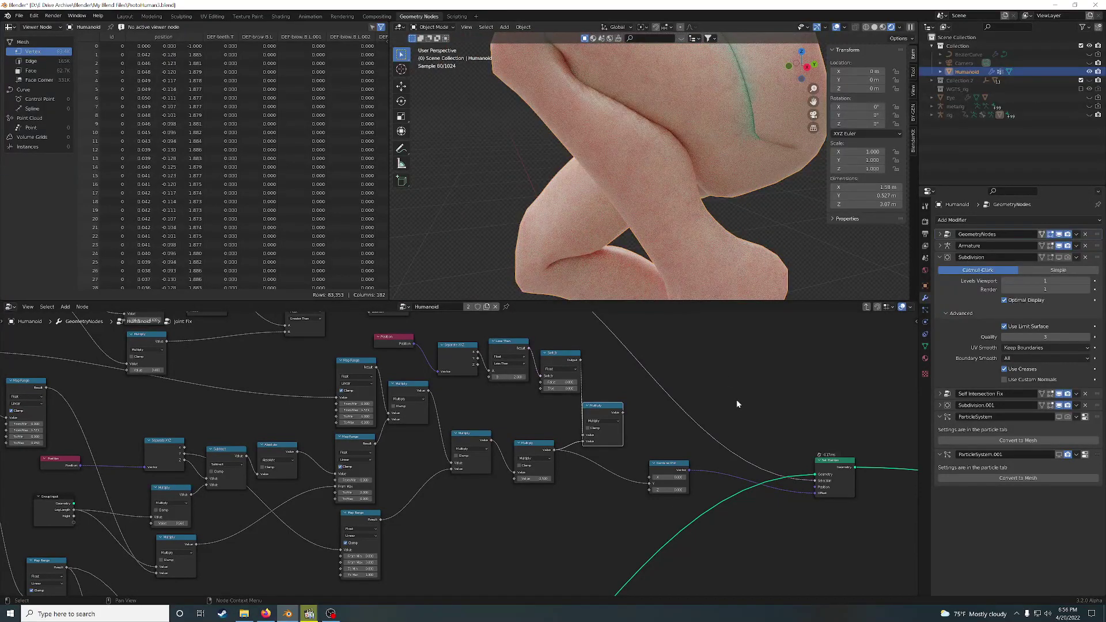
Step: Review the Joint Fix node network from the Set Position node back to the nodes that build its selection
middle_drag(537, 396, 476, 460)
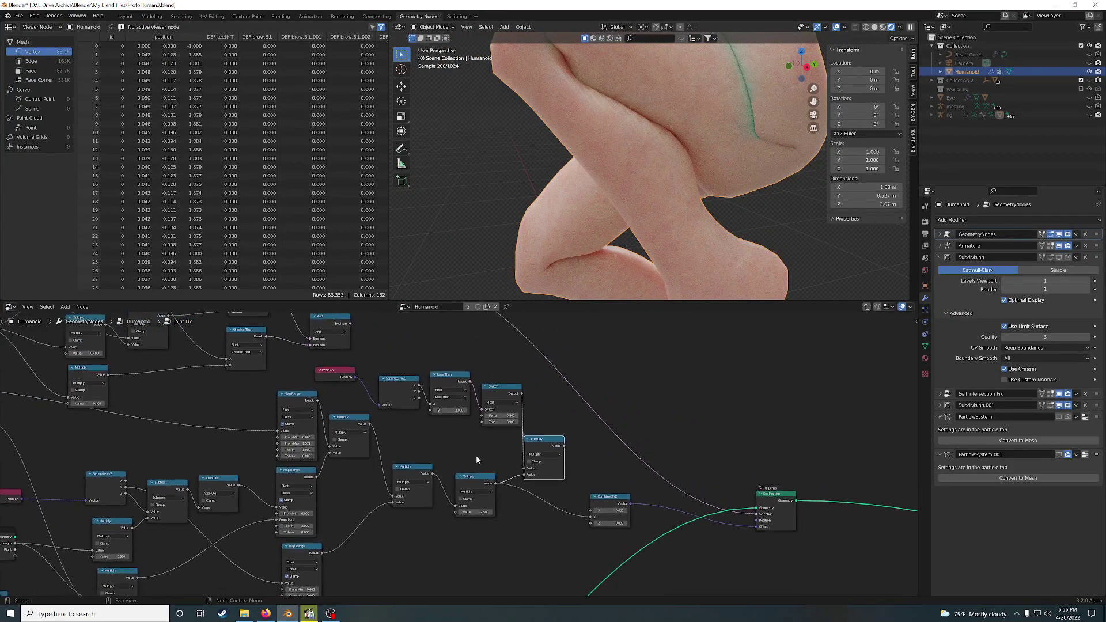
ctrl+middle_drag(707, 472, 686, 499)
drag(707, 458, 706, 472)
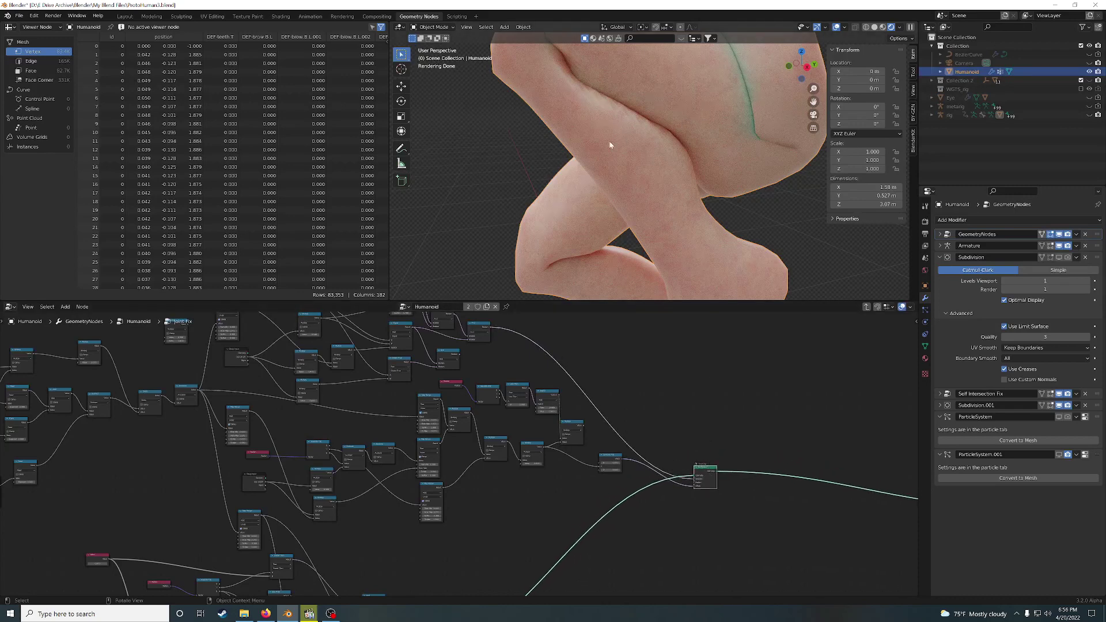
middle_drag(737, 408, 831, 481)
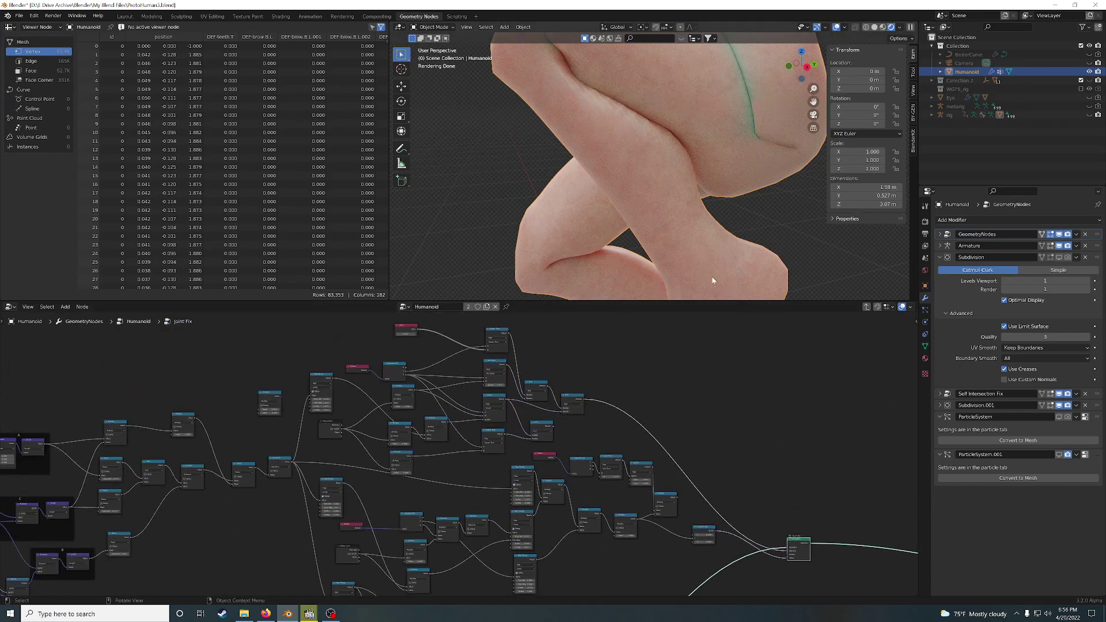
middle_drag(707, 353, 808, 368)
scroll(763, 392, up, 3)
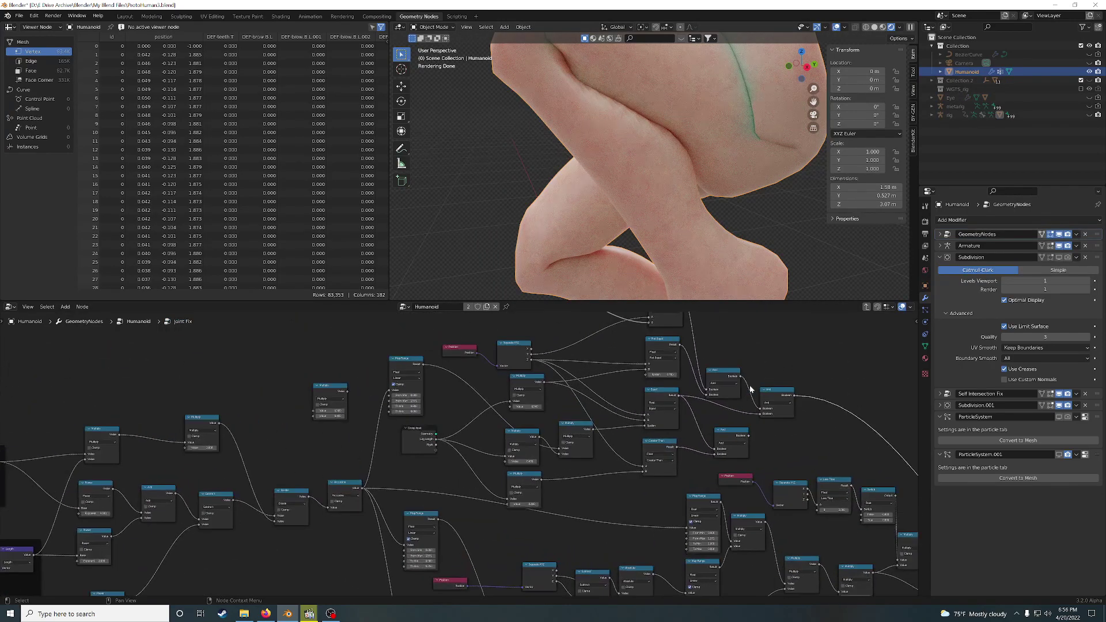
Step: Delete the unused selection branch: the Boolean Math node with no outgoing link, the Greater Than node feeding it, and that node's Multiply node
middle_drag(625, 485, 585, 507)
scroll(555, 504, up, 1)
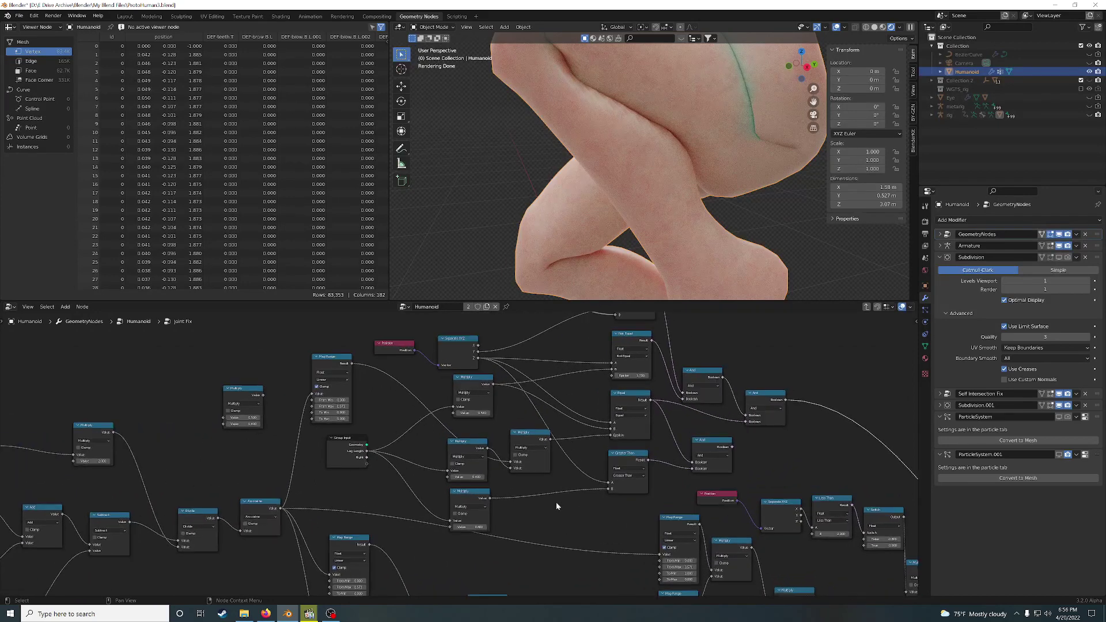
click(482, 504)
middle_drag(568, 503, 525, 517)
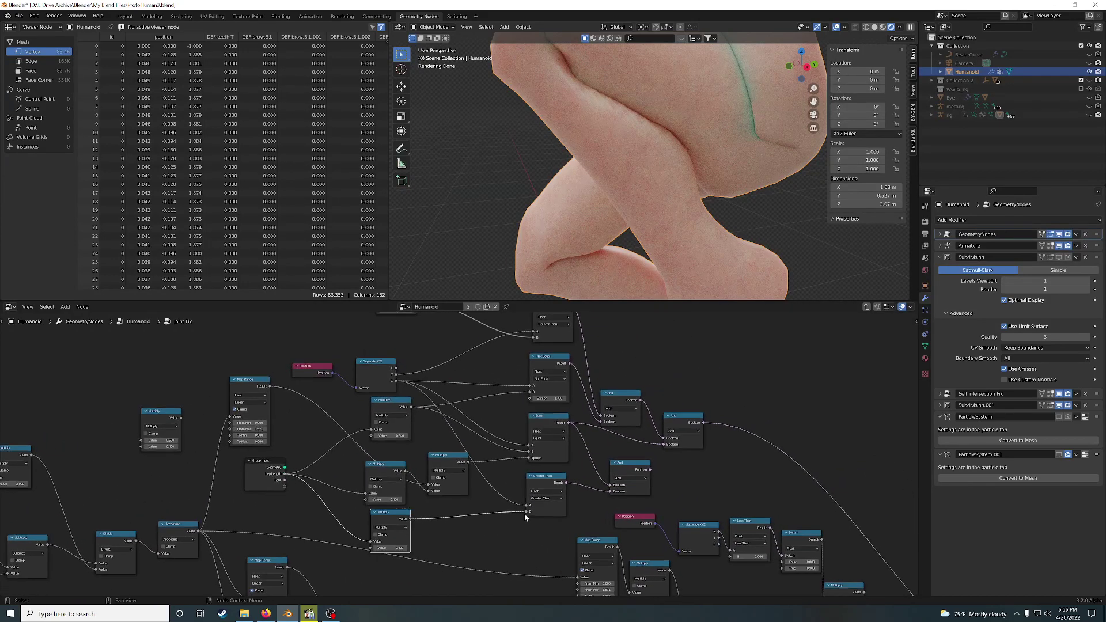
mouse_move(742, 460)
middle_down()
mouse_move(733, 471)
mouse_move(753, 472)
middle_up()
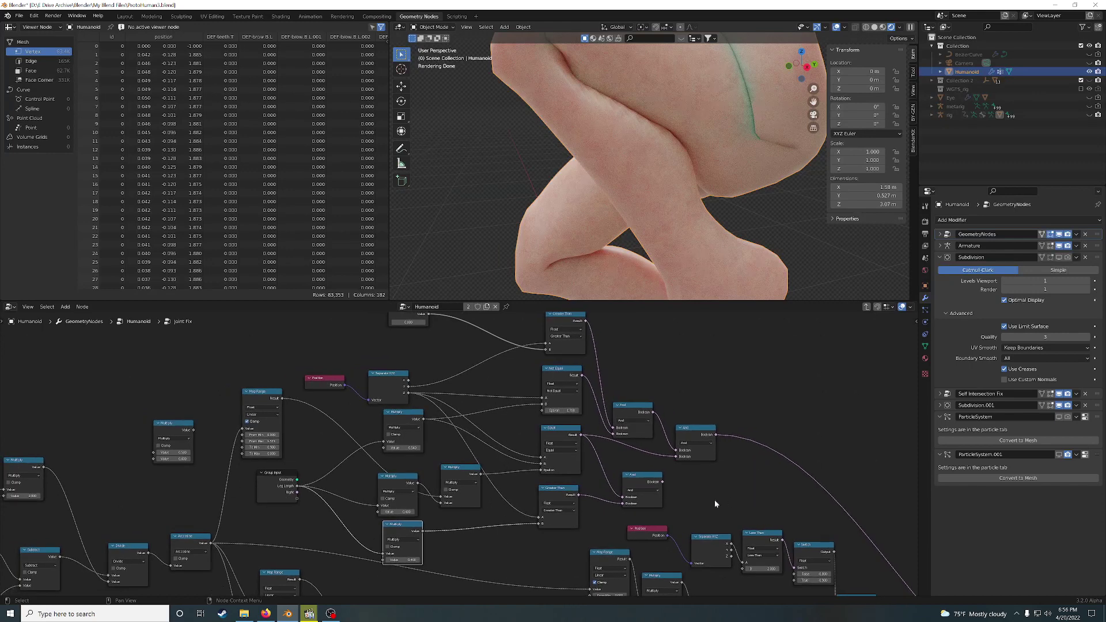
click(640, 481)
key(x)
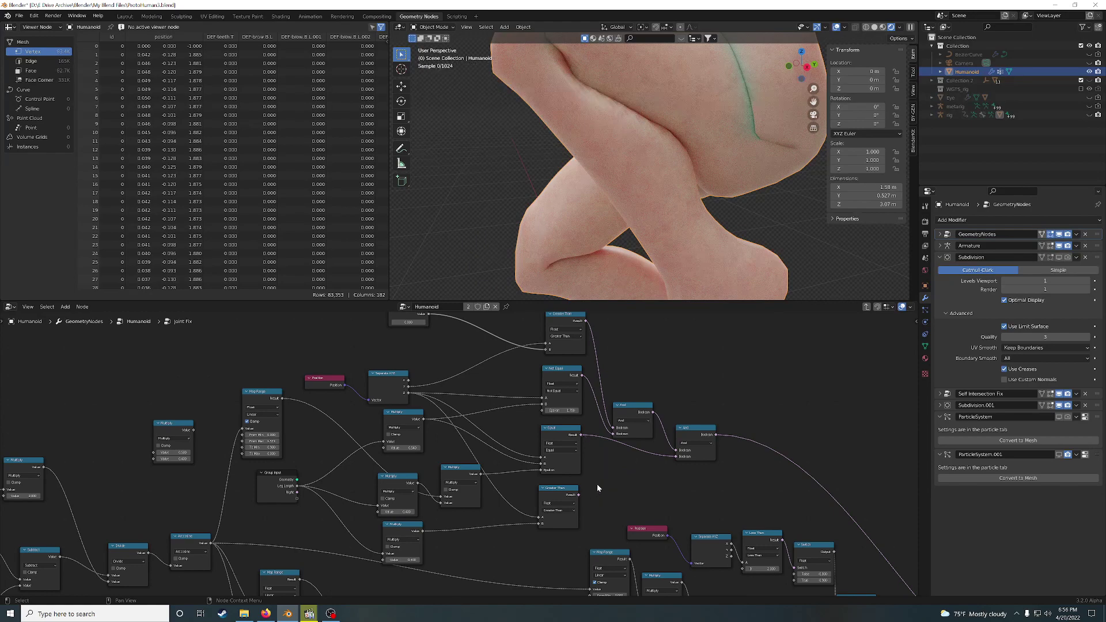
click(558, 494)
key(x)
click(392, 530)
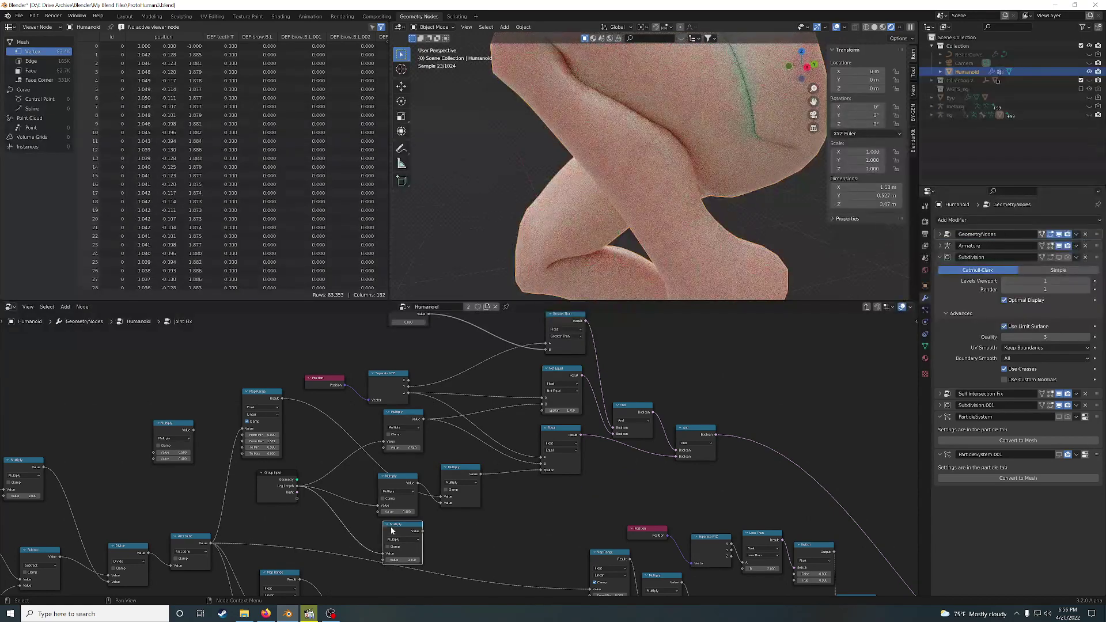
key(x)
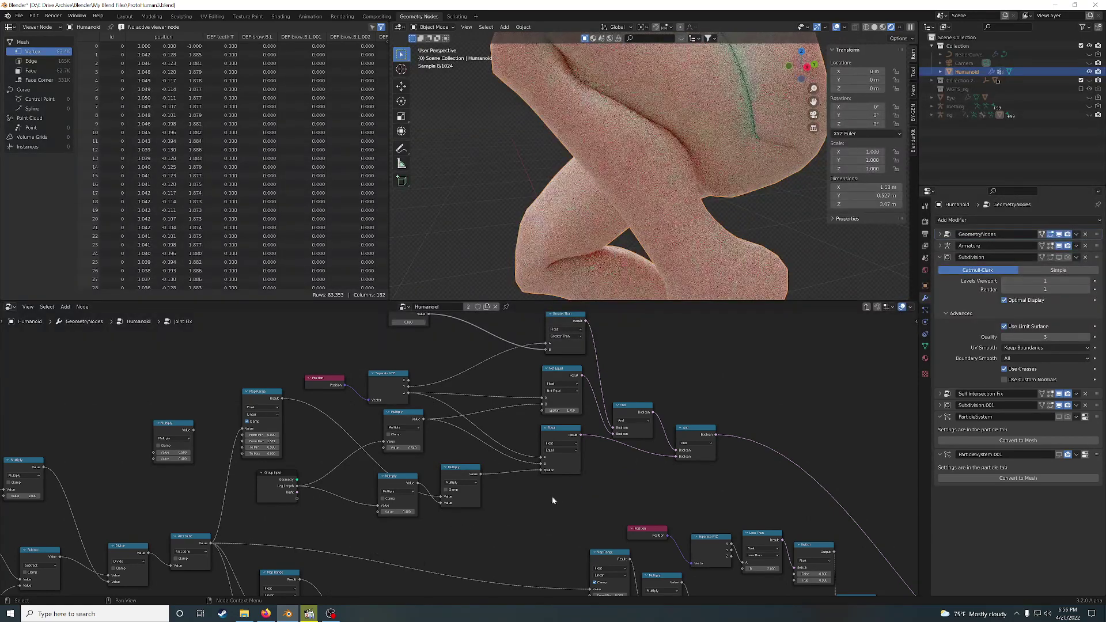
Step: Nudge the Equal node upward and reposition the Leg Length Multiply node, tracing the Epsilon chain back to the upper Map Range node
middle_drag(553, 501, 546, 509)
drag(547, 451, 547, 447)
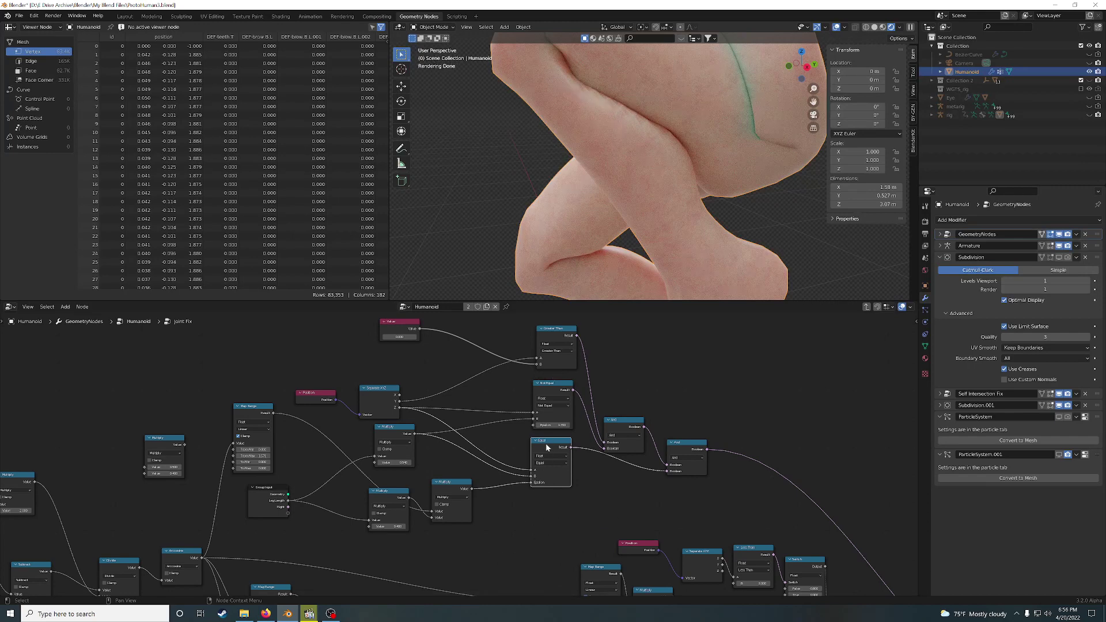
drag(547, 444, 547, 441)
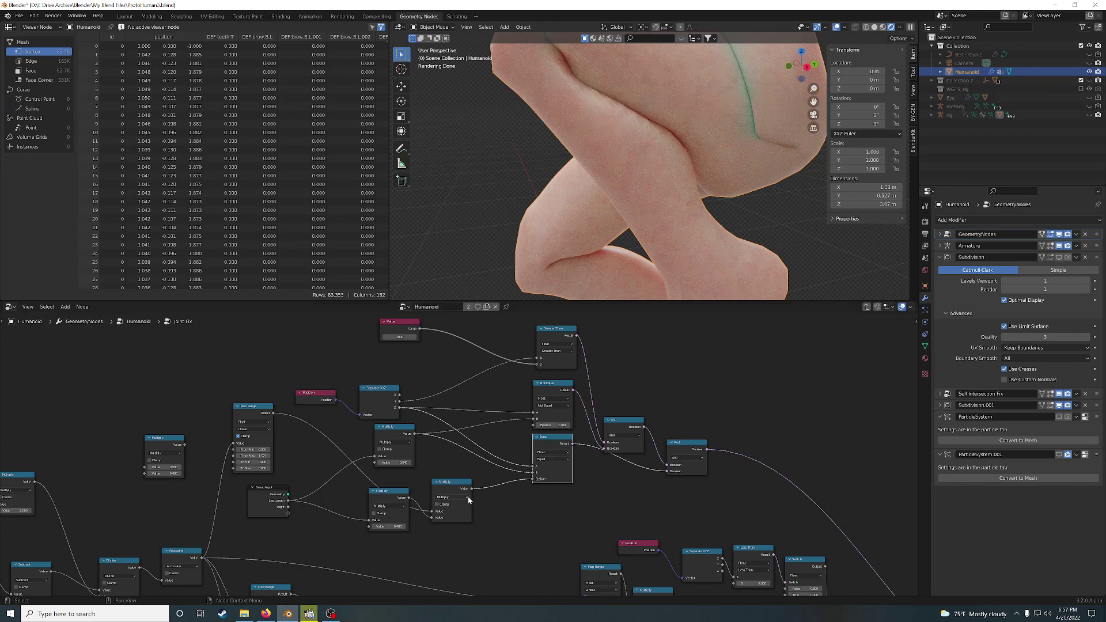
middle_drag(468, 496, 545, 482)
drag(475, 480, 462, 496)
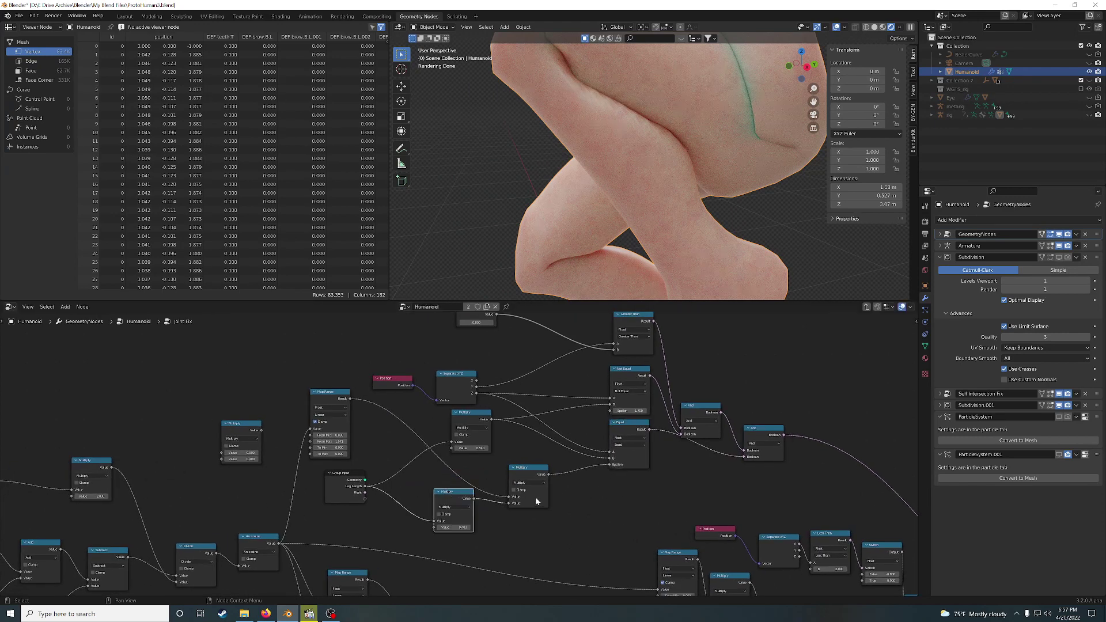
click(331, 399)
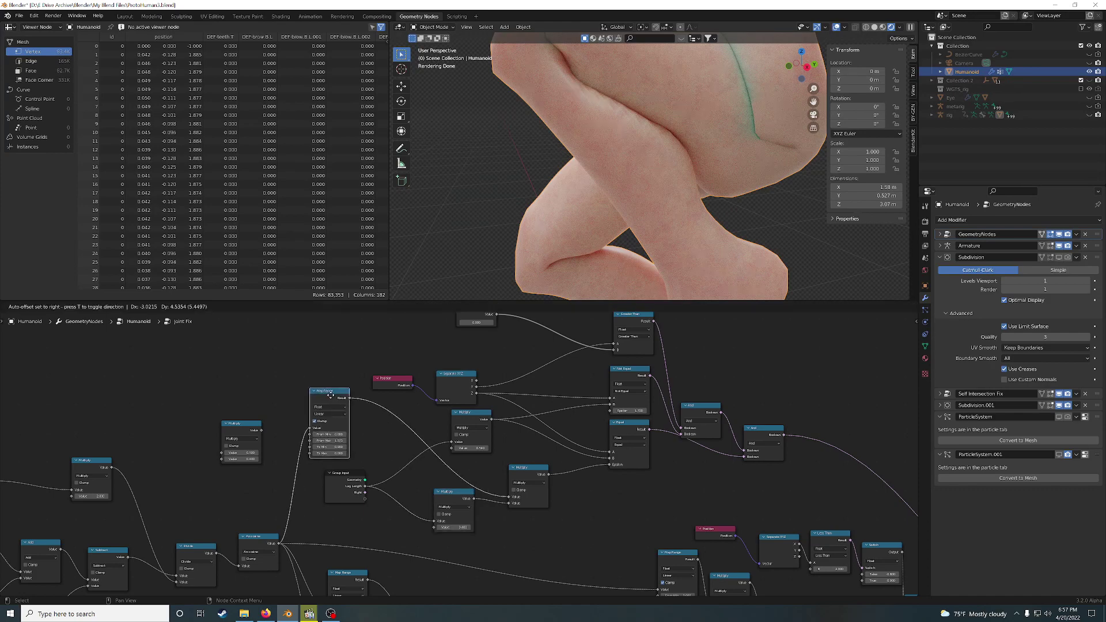
Step: Try setting the selected Map Range node's To Min to 0 and To Max to 4, and undo the last change
middle_drag(329, 516, 402, 395)
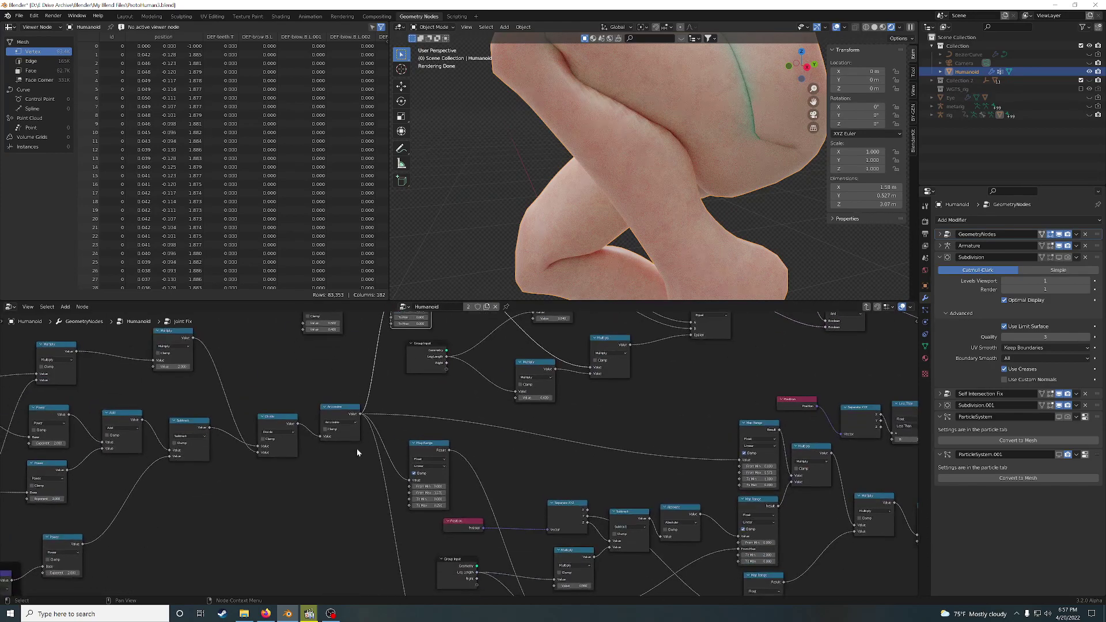
middle_drag(357, 452, 352, 510)
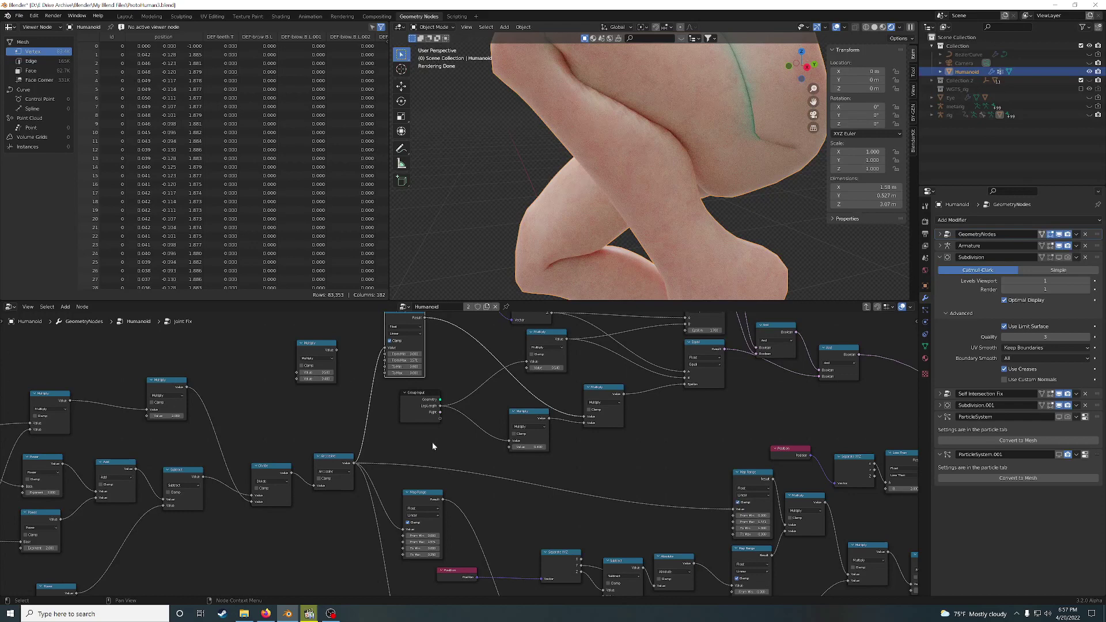
click(406, 366)
text(0)
key(Return)
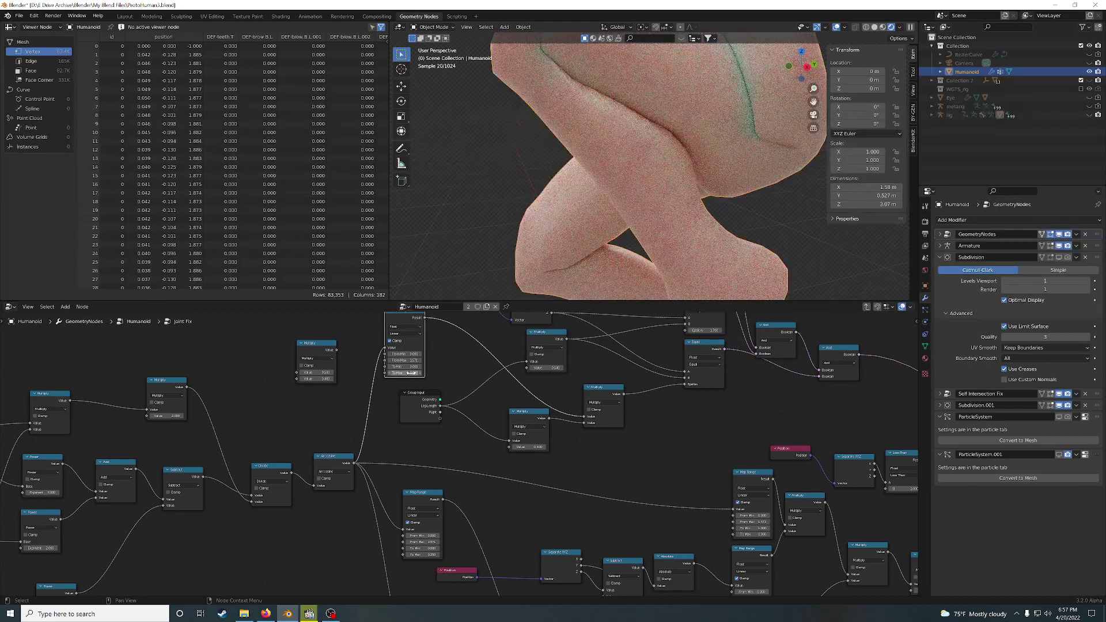
click(412, 373)
text(4)
key(Return)
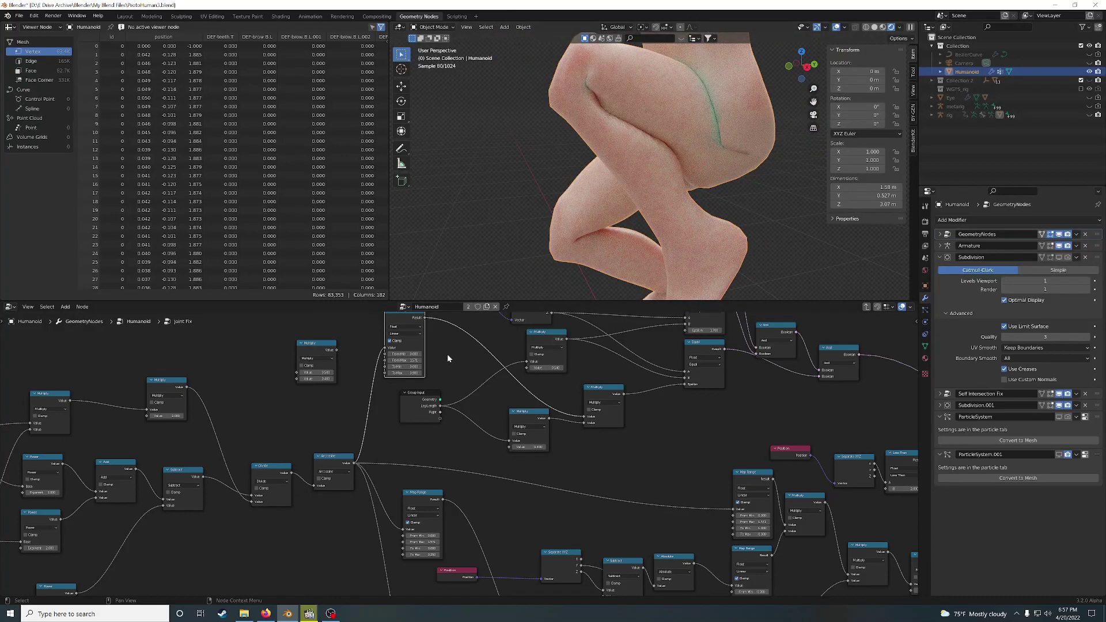
key(ctrl+z)
middle_drag(458, 354, 447, 375)
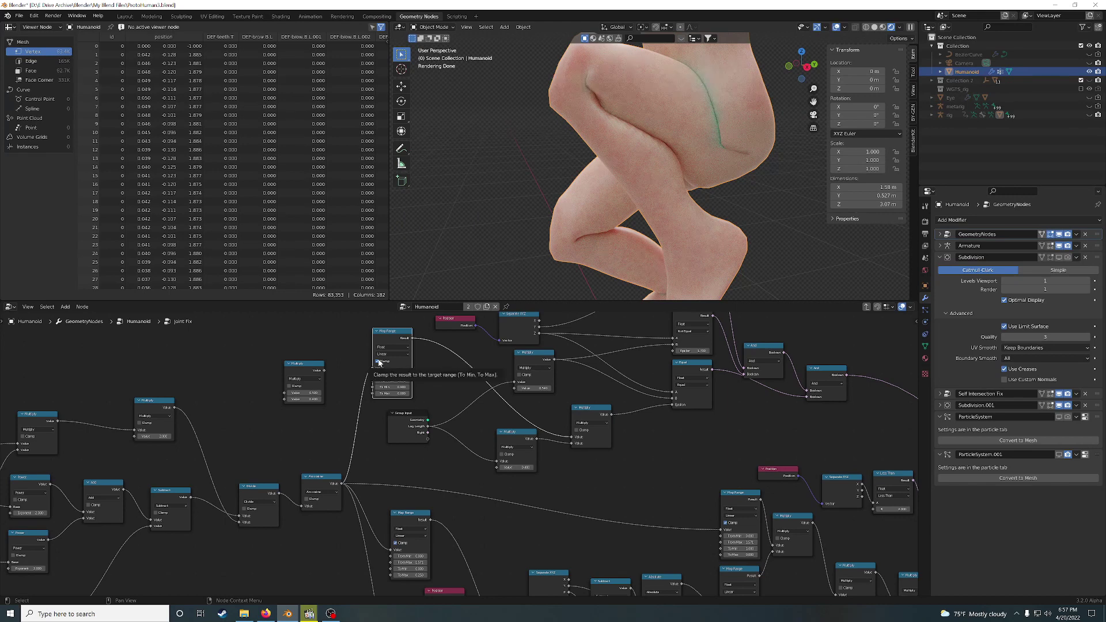
Step: Nudge the Greater Than and Not Equal comparison nodes slightly and move the first And node up beside them
middle_drag(458, 375, 405, 424)
middle_drag(627, 465, 606, 489)
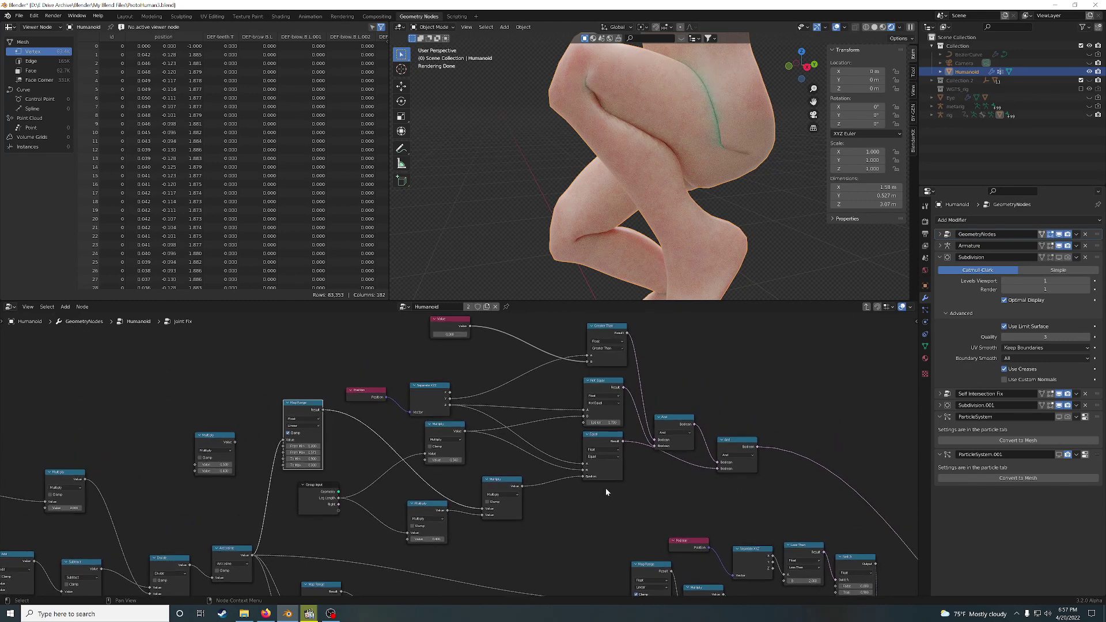
middle_drag(650, 377, 564, 391)
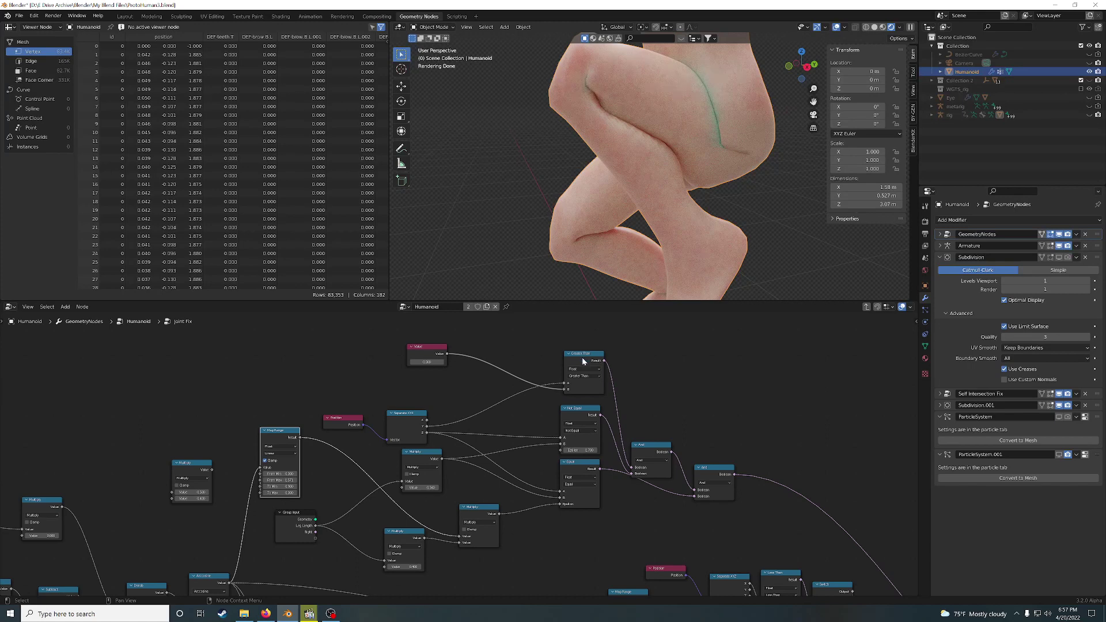
mouse_move(587, 361)
mouse_down()
mouse_move(572, 365)
mouse_move(584, 361)
mouse_up()
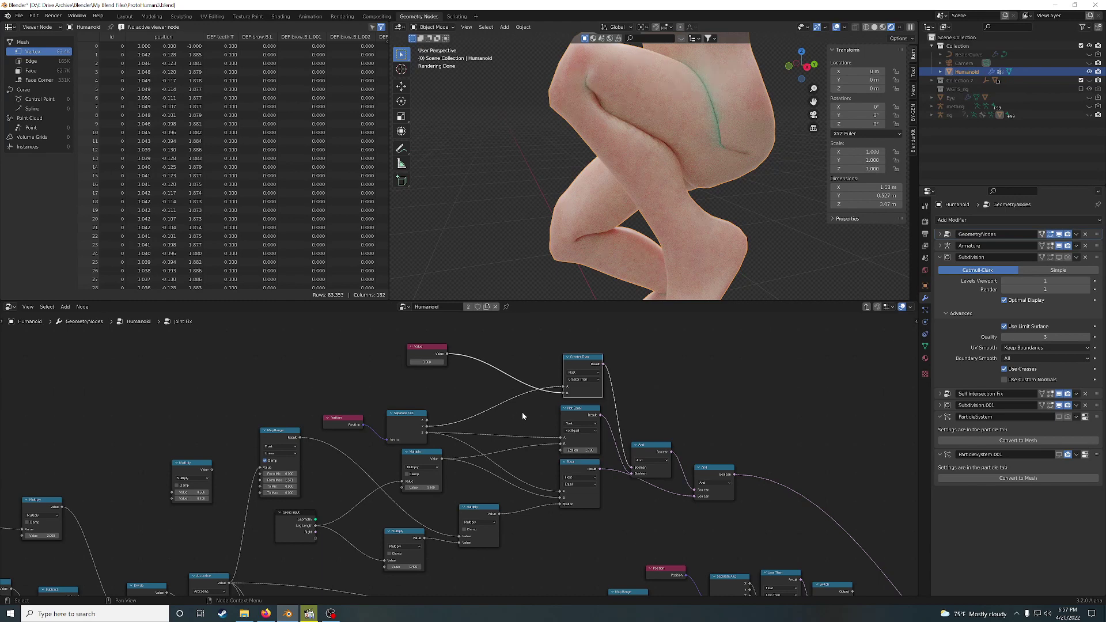
drag(573, 368, 572, 366)
middle_drag(520, 423, 579, 402)
scroll(562, 389, up, 1)
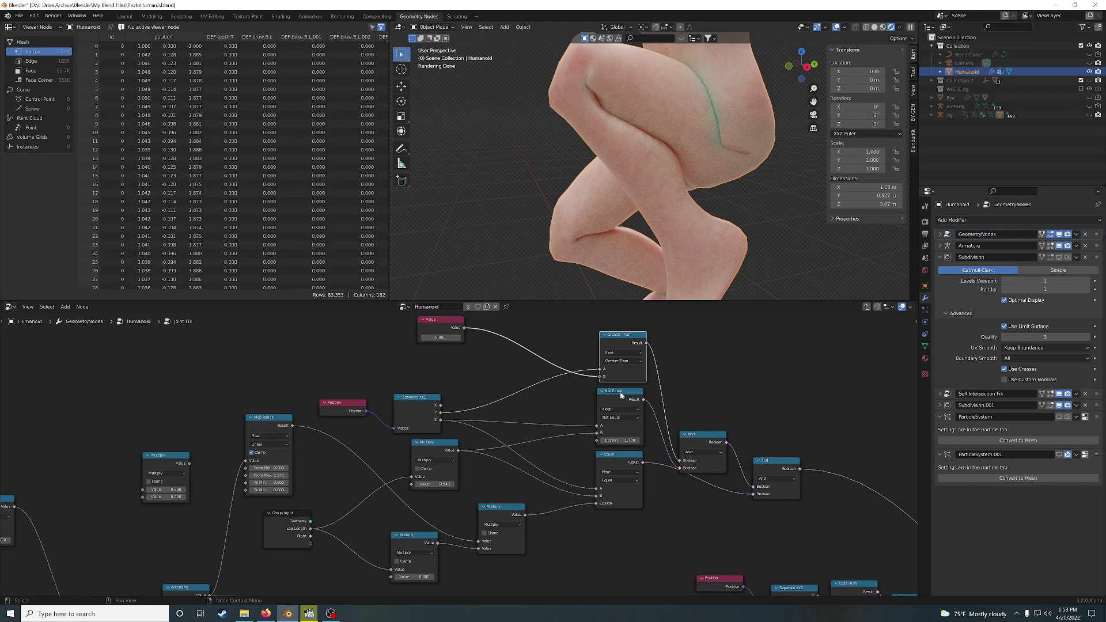
drag(621, 395, 619, 397)
drag(699, 435, 708, 372)
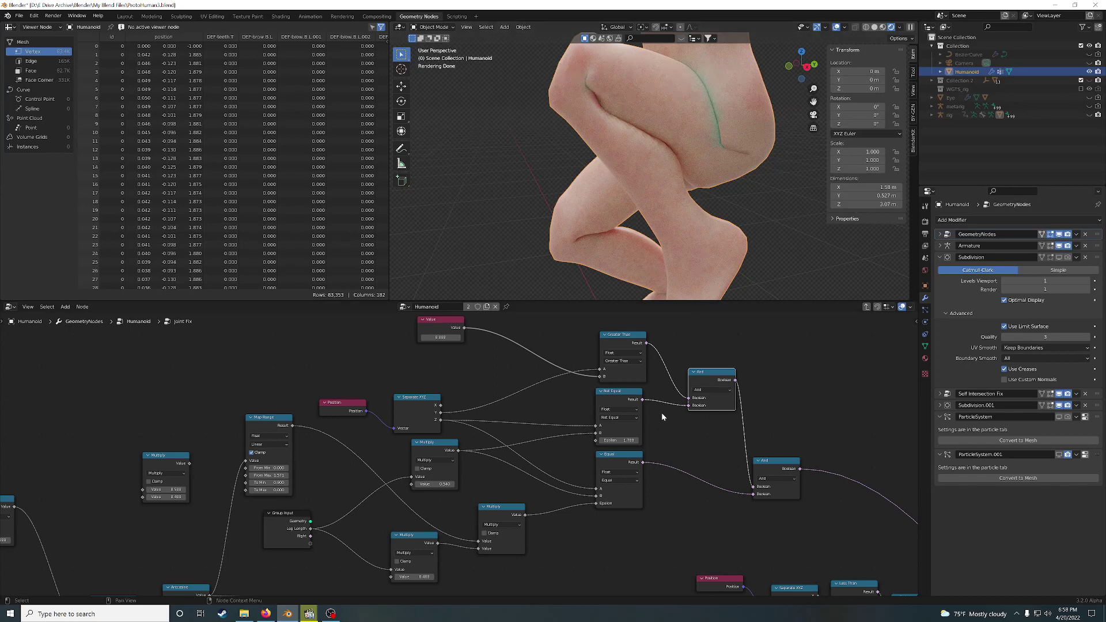
Step: Compare the knee with Greater Than linked straight into the final And node and with the first And node relinked
drag(648, 344, 755, 489)
middle_drag(663, 190, 762, 276)
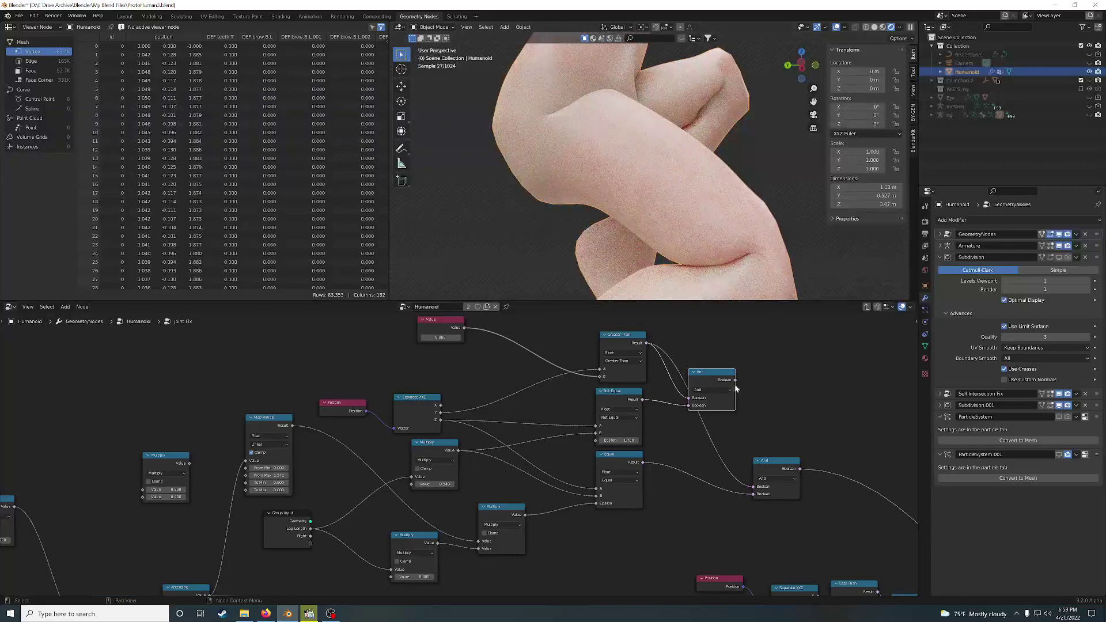
drag(736, 381, 756, 487)
drag(647, 344, 758, 489)
mouse_move(749, 257)
middle_down()
mouse_move(779, 283)
mouse_move(773, 247)
mouse_move(749, 253)
mouse_move(743, 271)
middle_up()
scroll(712, 213, up, 5)
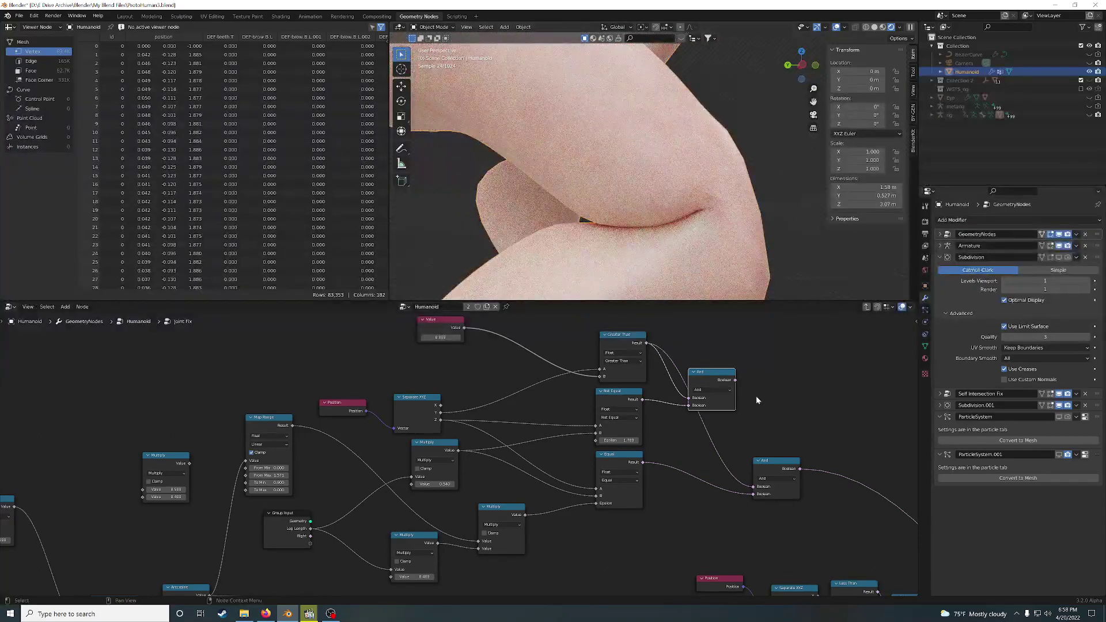
drag(736, 381, 757, 490)
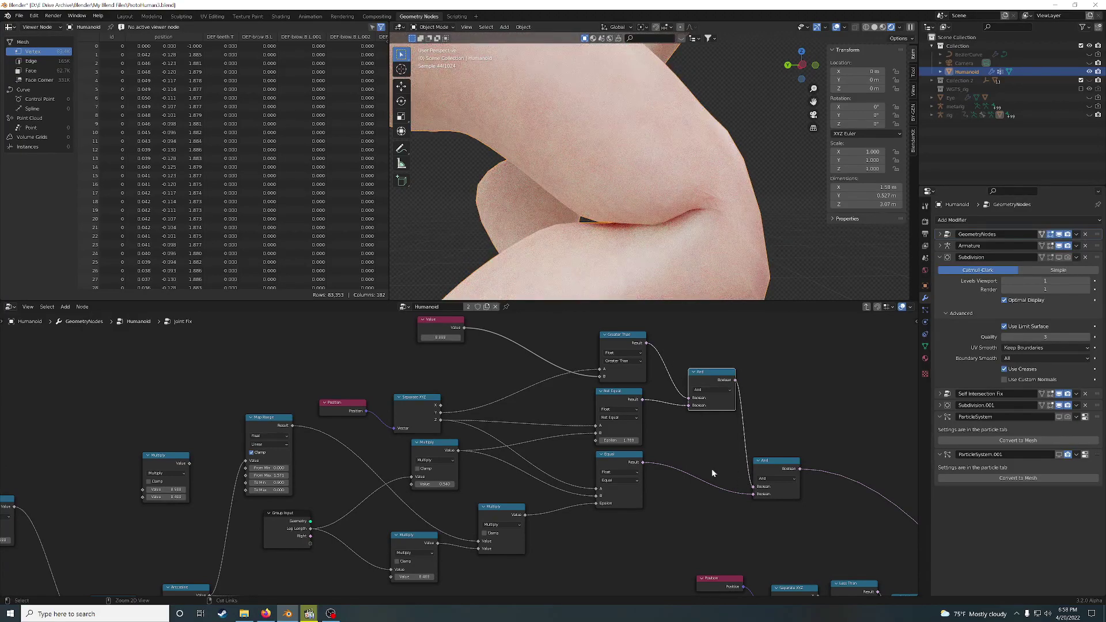
key(ctrl+z)
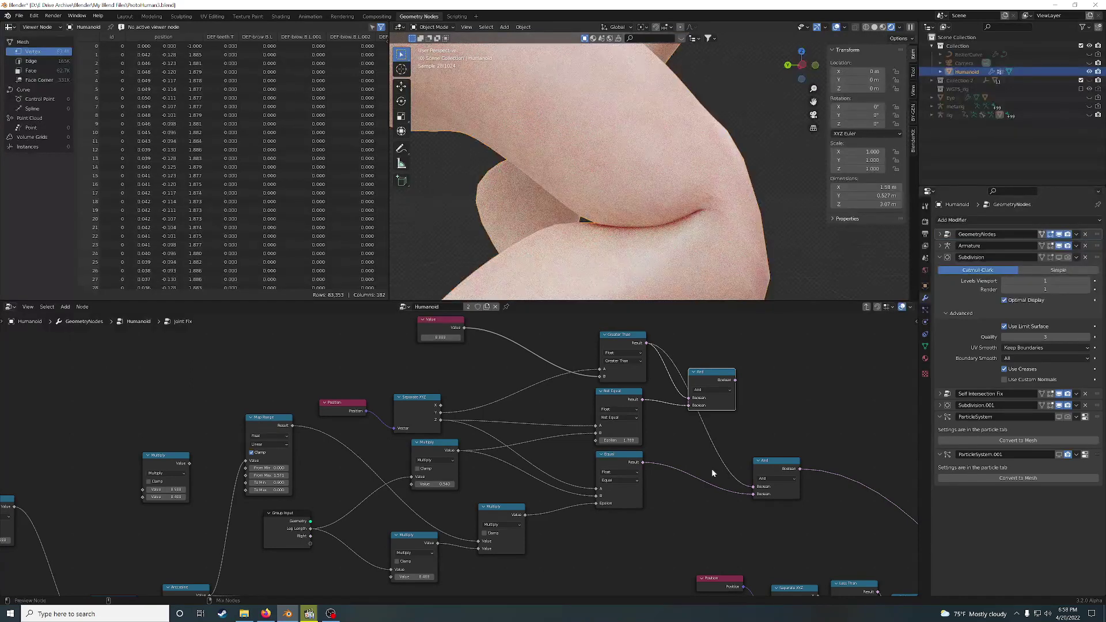
key(ctrl+shift+z)
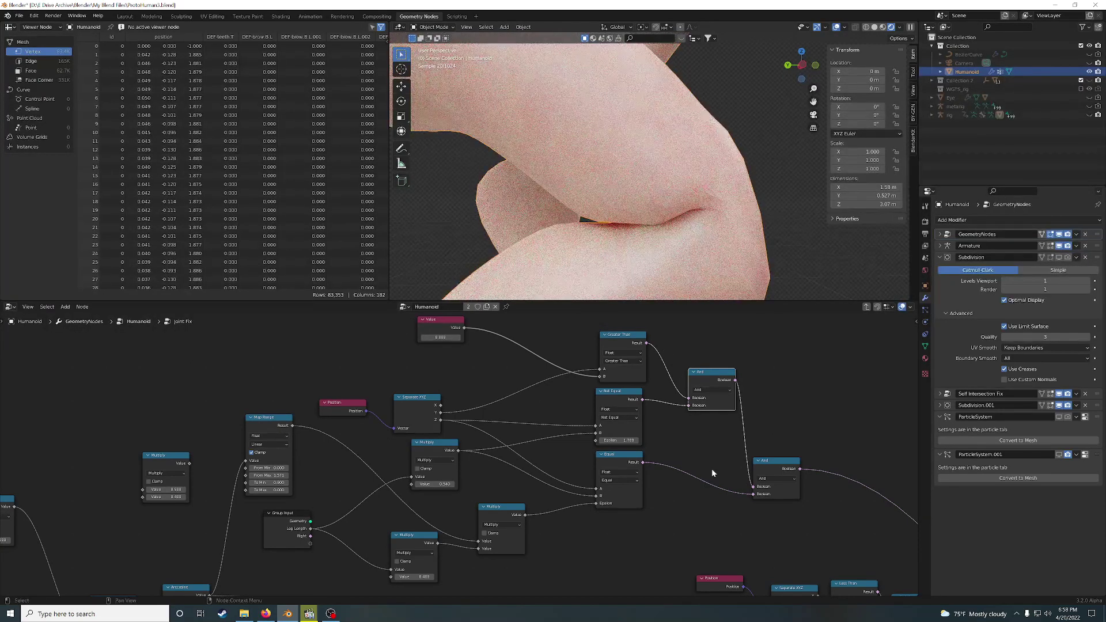
Step: Try Epsilon values of 3 and 0 on the Not Equal node
scroll(711, 469, up, 2)
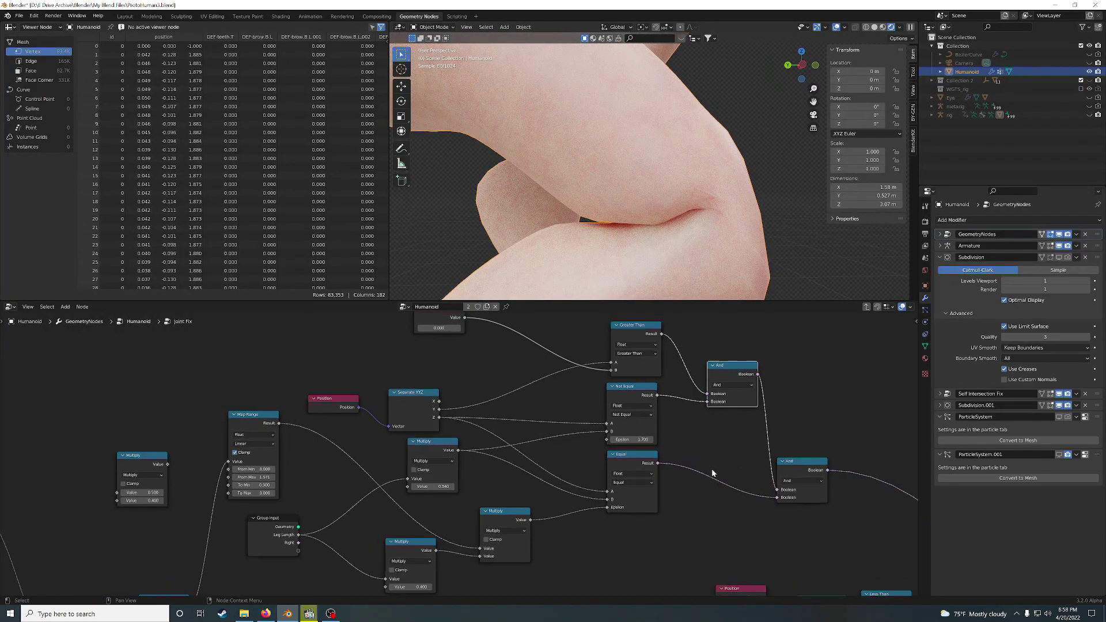
middle_drag(723, 441, 719, 461)
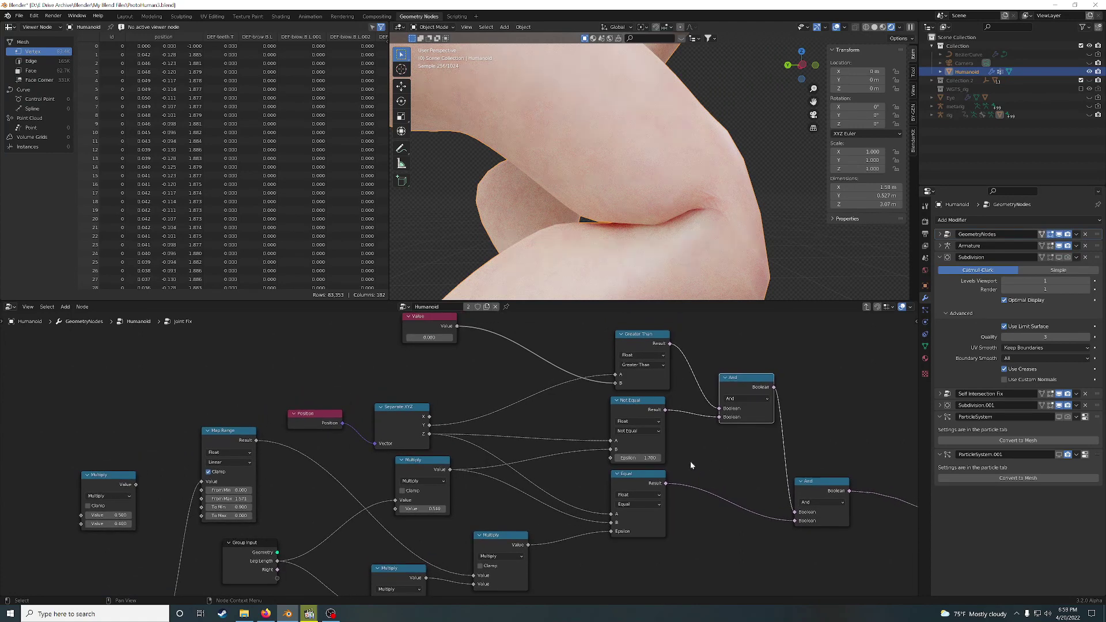
click(658, 459)
text(3)
key(Return)
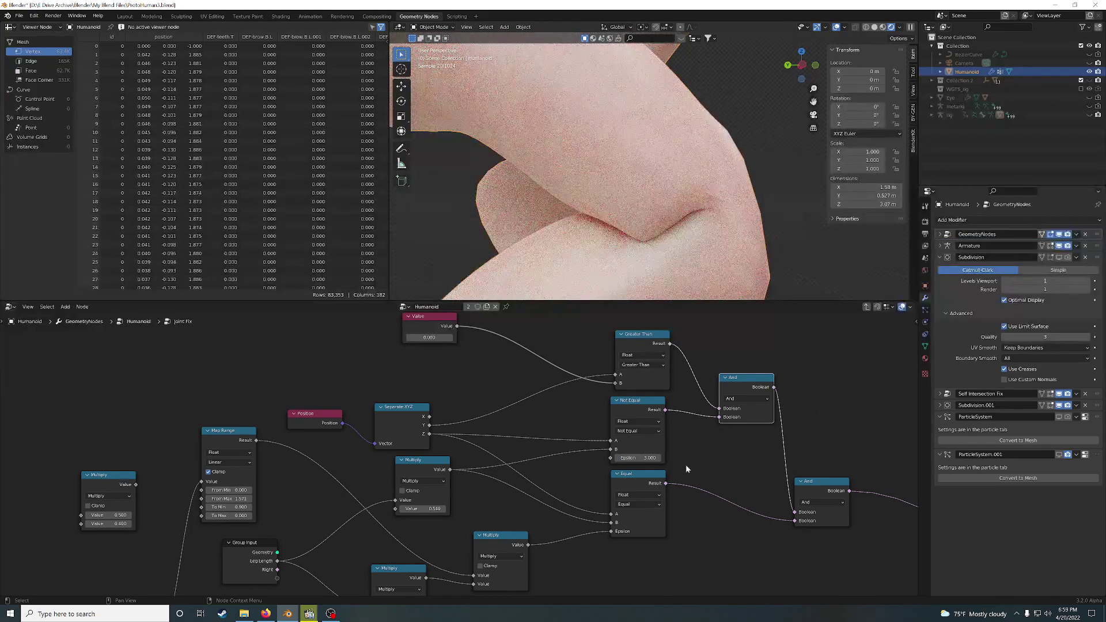
click(651, 458)
text(0)
key(Return)
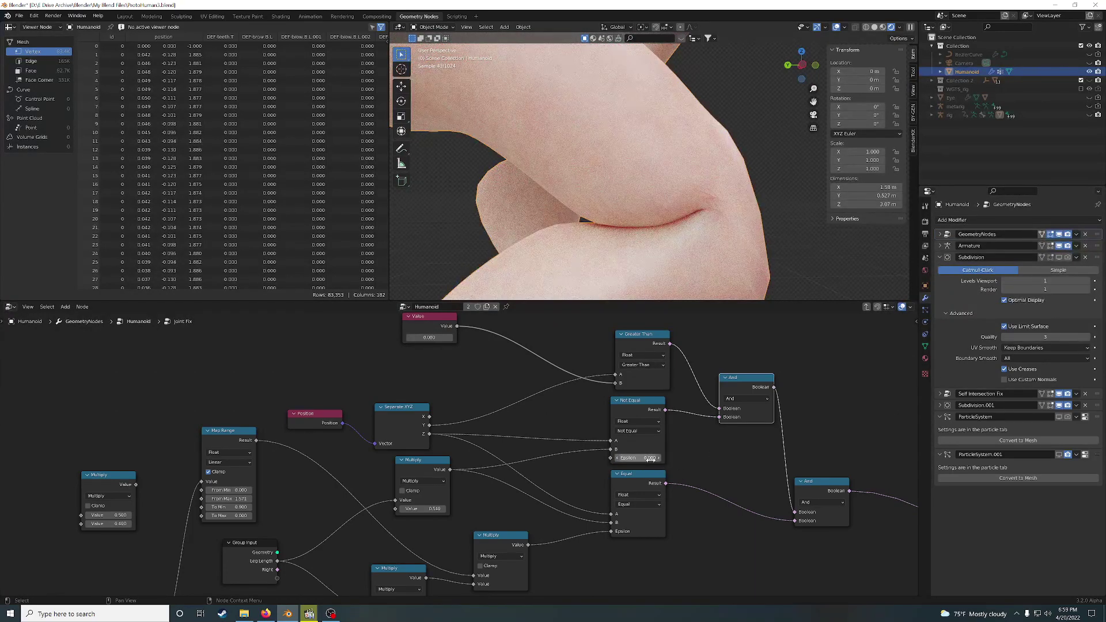
Step: Try Epsilon values of 2 and 1 on the Not Equal node
drag(652, 458, 693, 455)
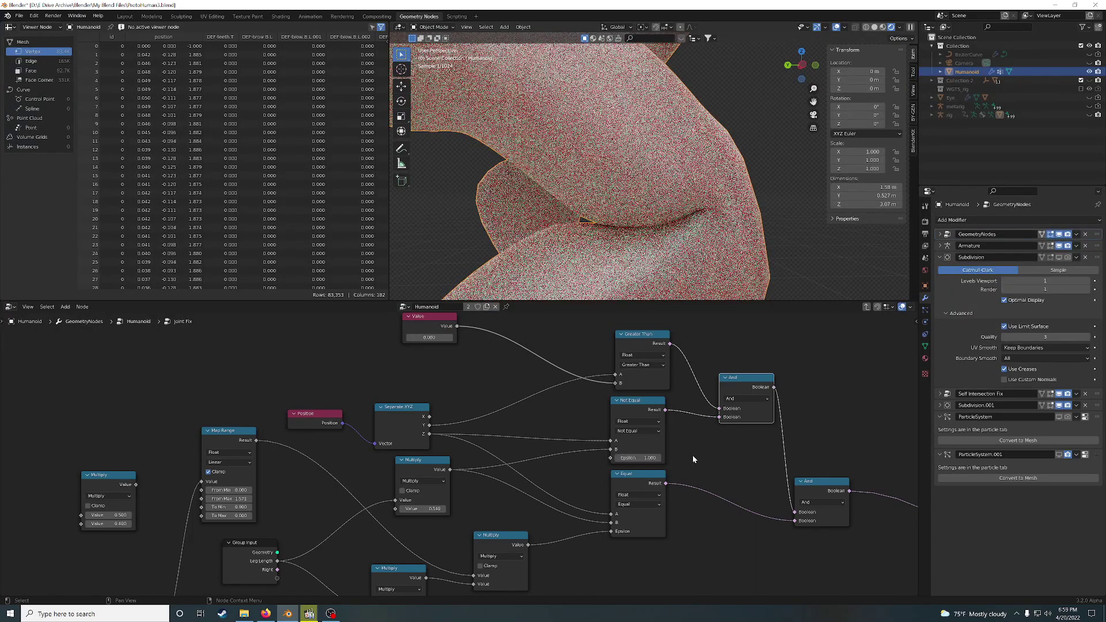
click(649, 458)
text(2)
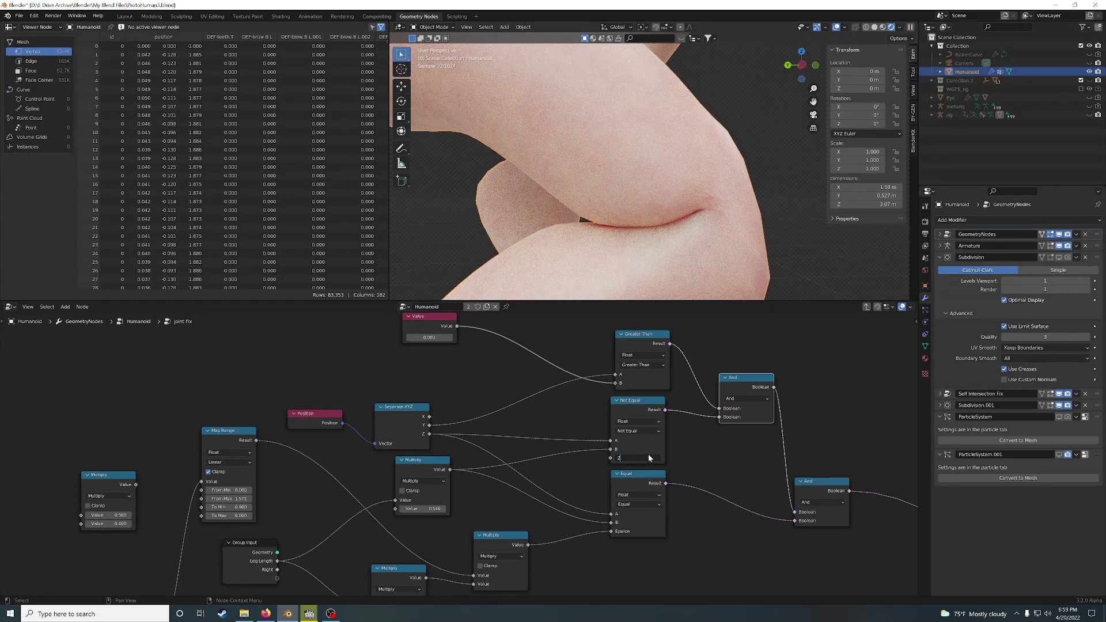
key(Return)
click(654, 455)
text(1)
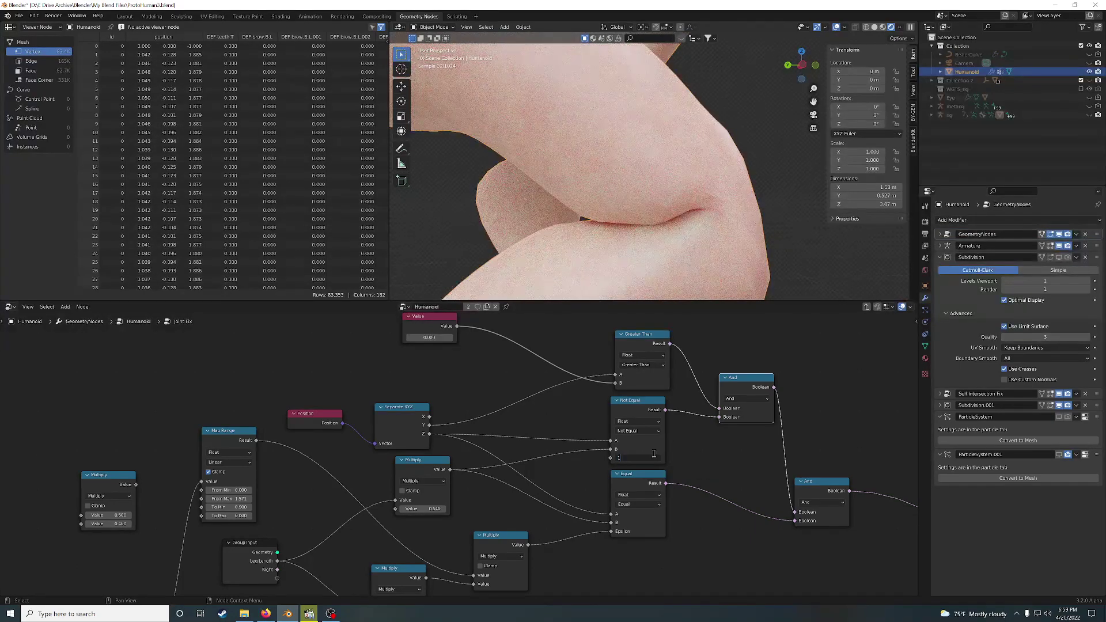
key(Return)
Step: Set the Not Equal node's Epsilon to 1.7 while viewing the knee from the other side
middle_drag(715, 247, 599, 219)
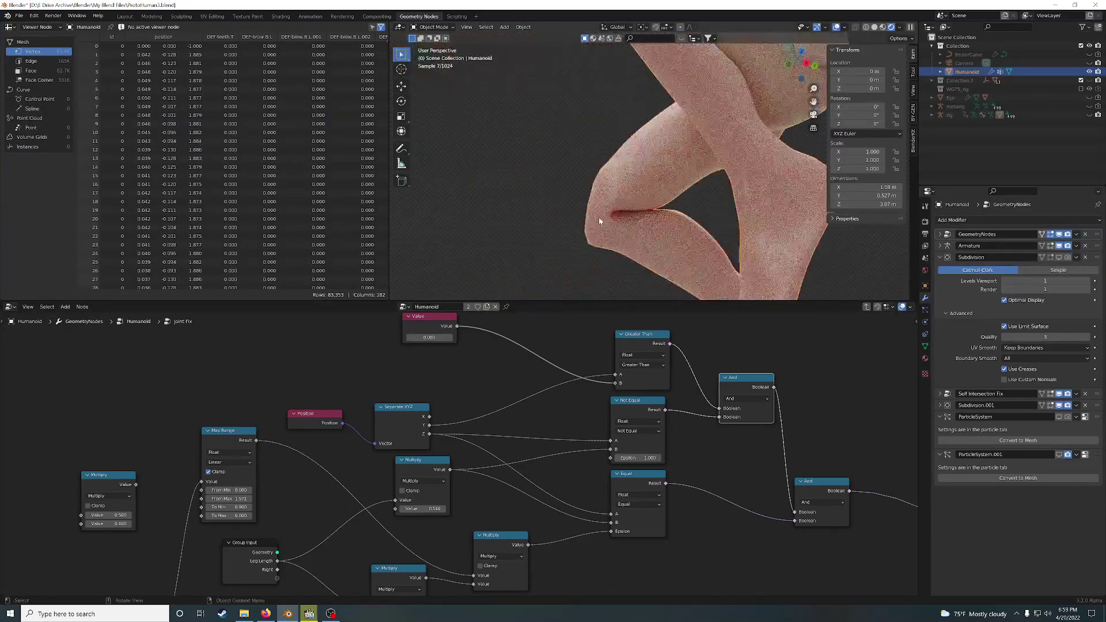
double_click(639, 458)
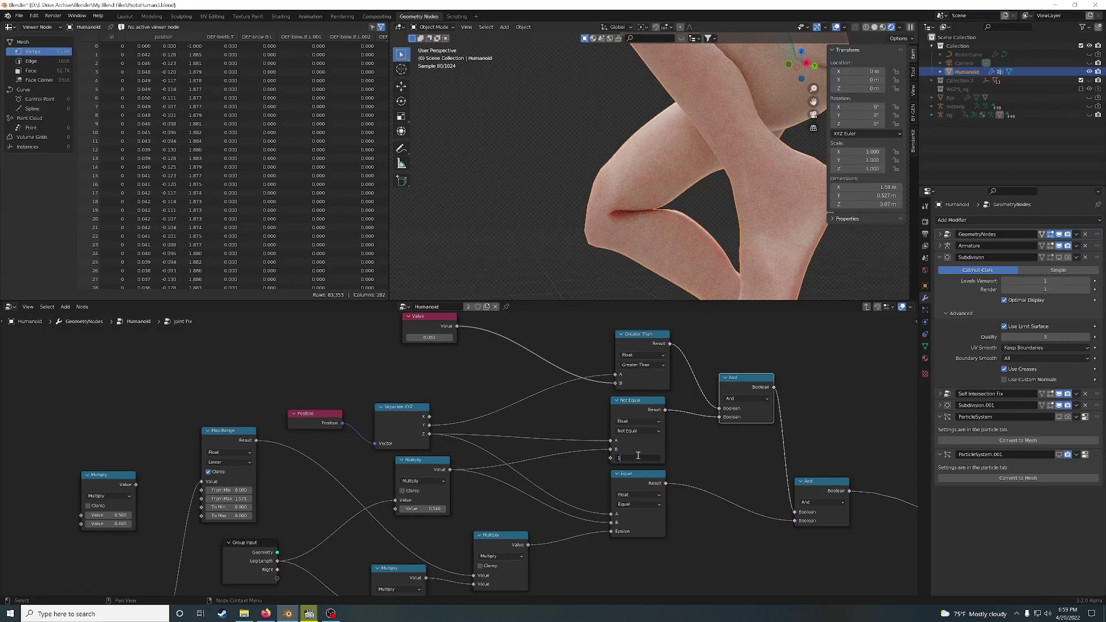
key(Return)
Step: Bypass the first And node by linking Greater Than into the final And, and restore the original link
drag(670, 343, 799, 514)
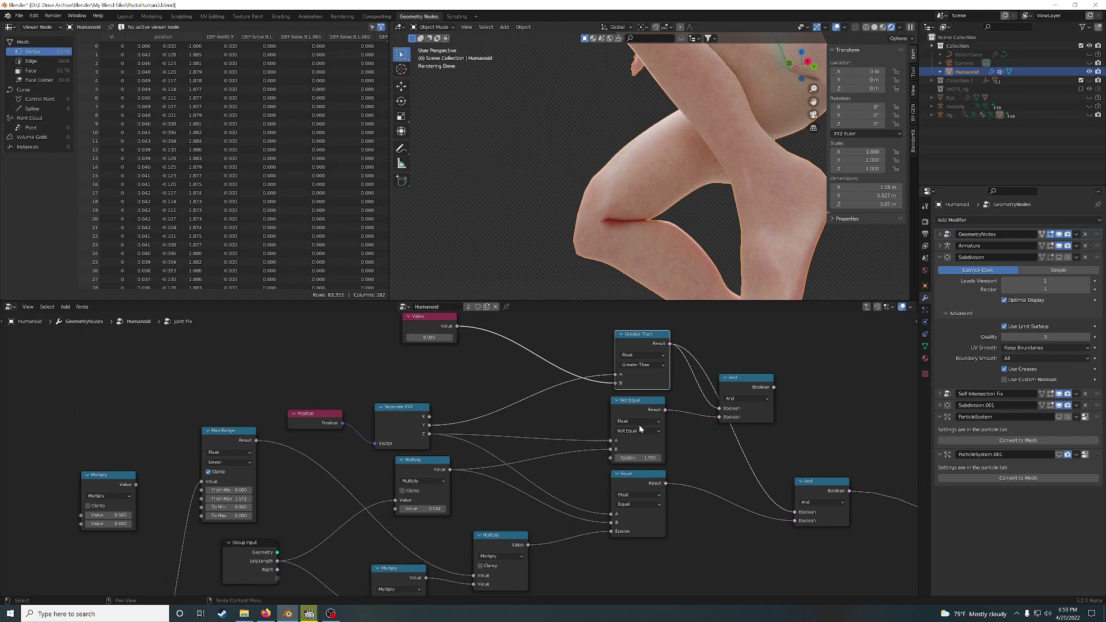
drag(636, 401, 638, 402)
drag(774, 387, 797, 513)
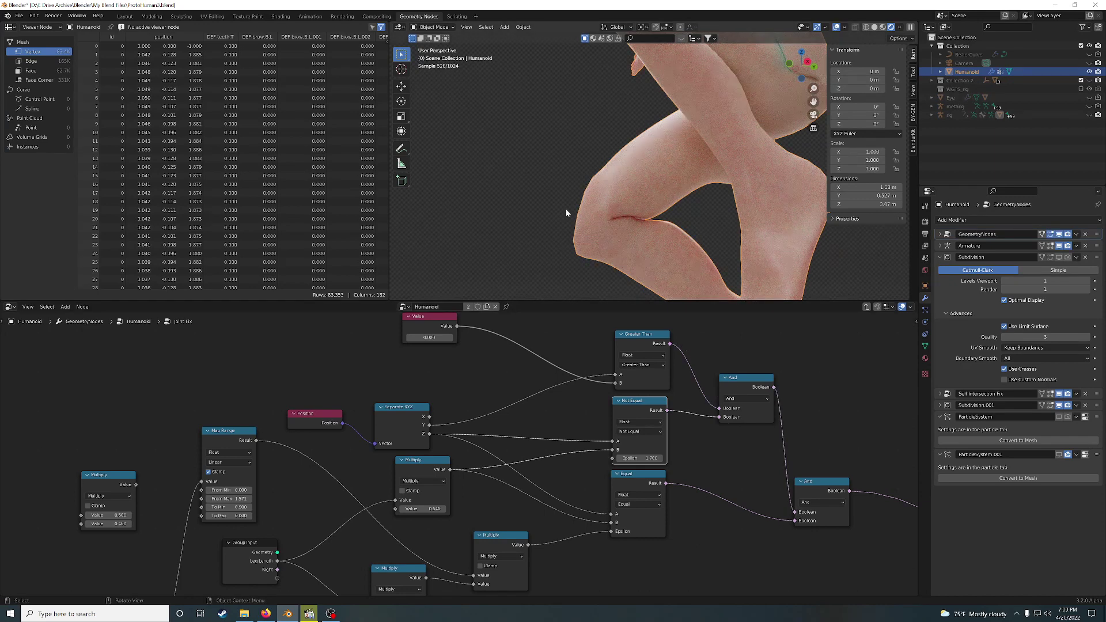
Step: Examine the two Scale Elements nodes and the comparison chains that drive their selections in the Joint Fix group
scroll(740, 476, down, 3)
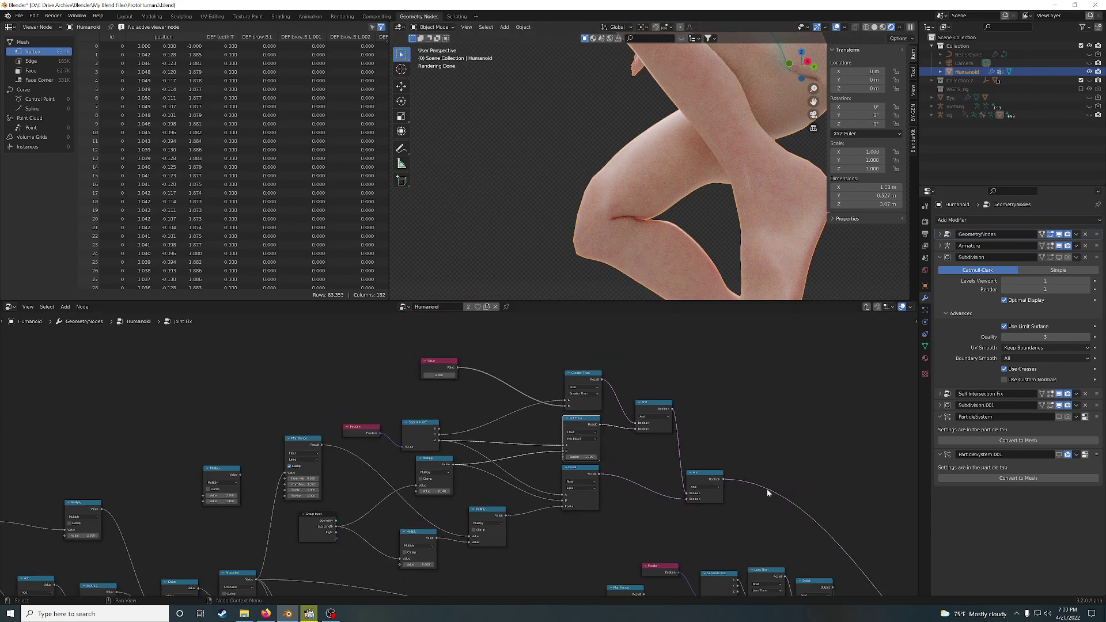
scroll(768, 492, down, 2)
middle_drag(768, 492, 764, 381)
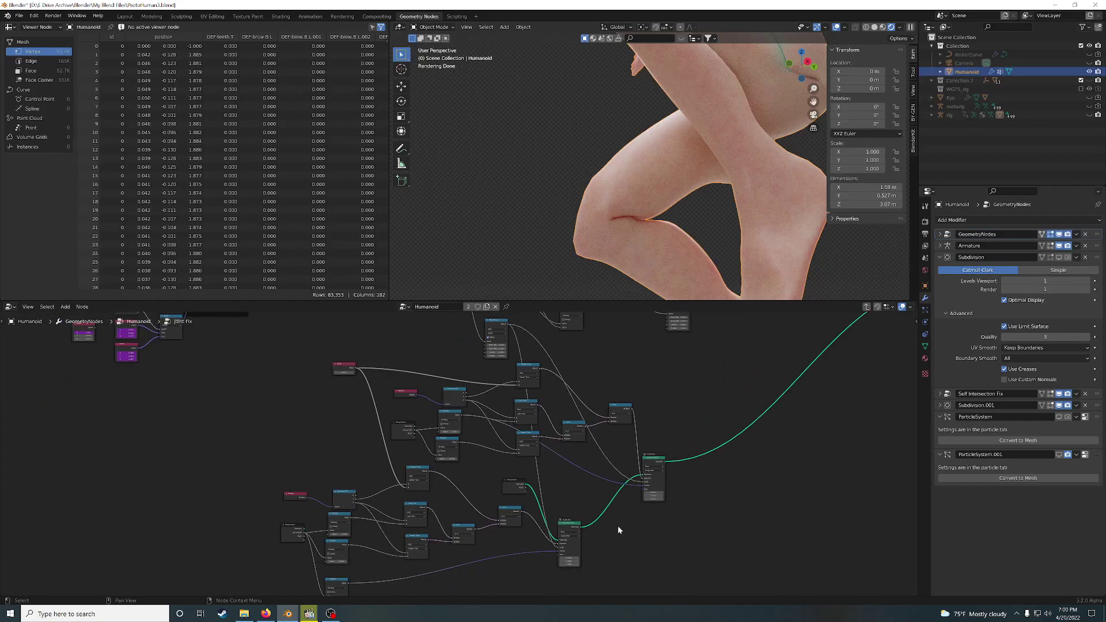
middle_drag(618, 525, 573, 453)
scroll(572, 473, up, 3)
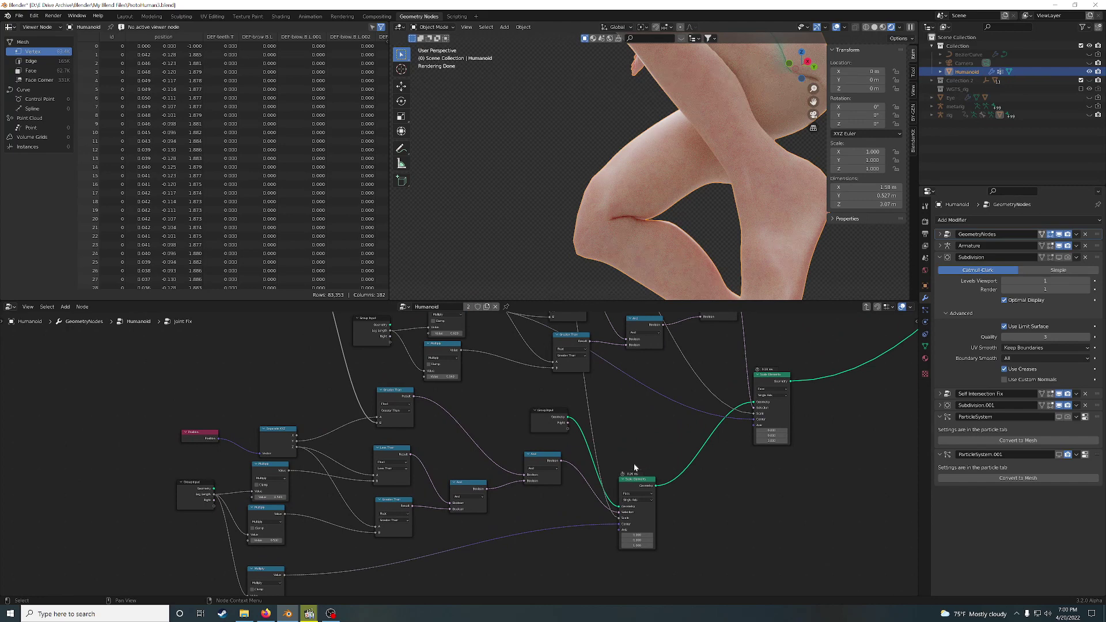
scroll(627, 471, up, 1)
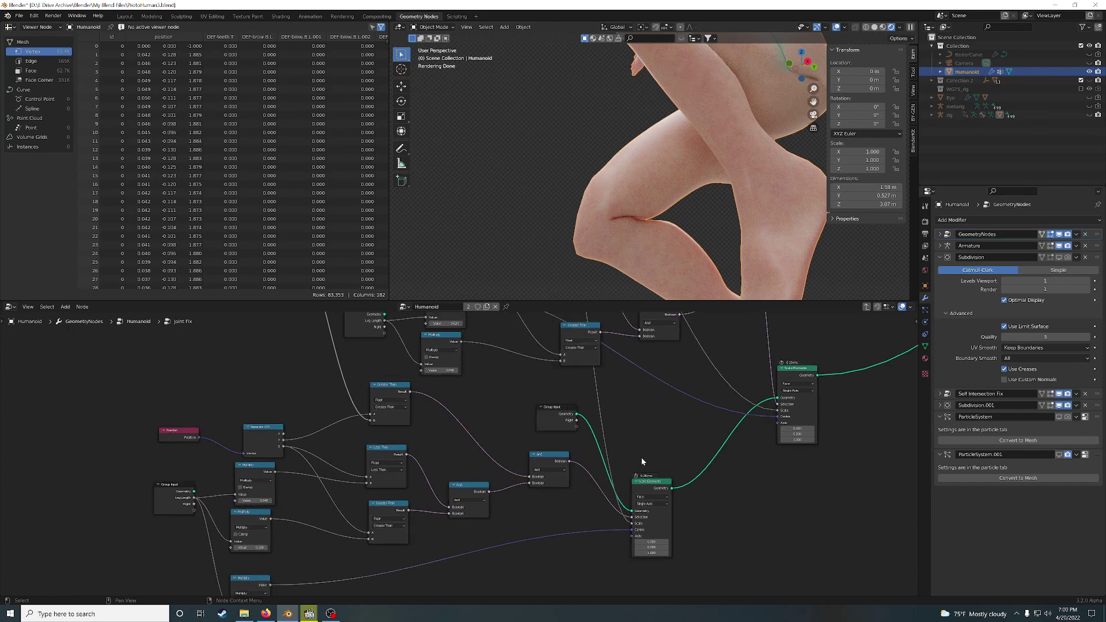
scroll(635, 459, down, 3)
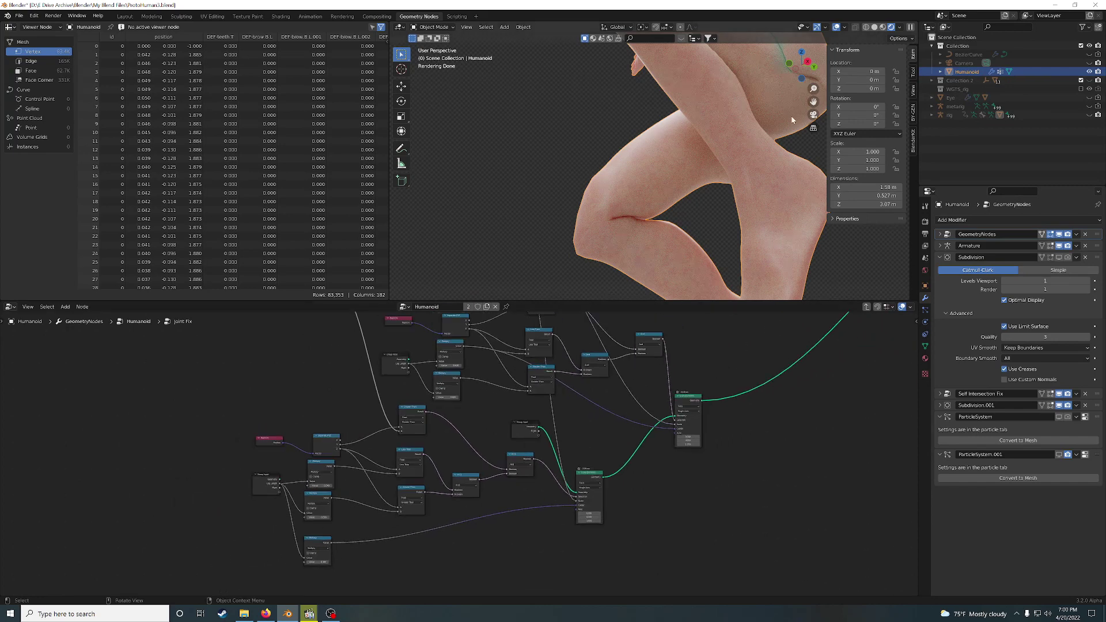
Step: Mute the Set Position node that follows the Scale Elements nodes to preview the knee without its offset
middle_drag(697, 371, 656, 414)
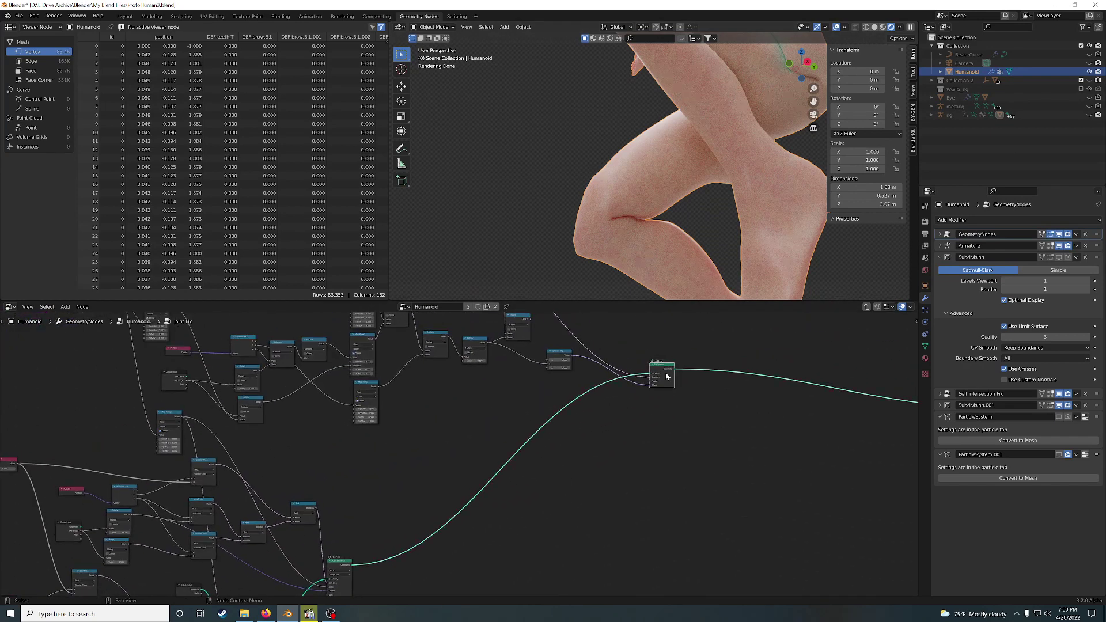
key(m)
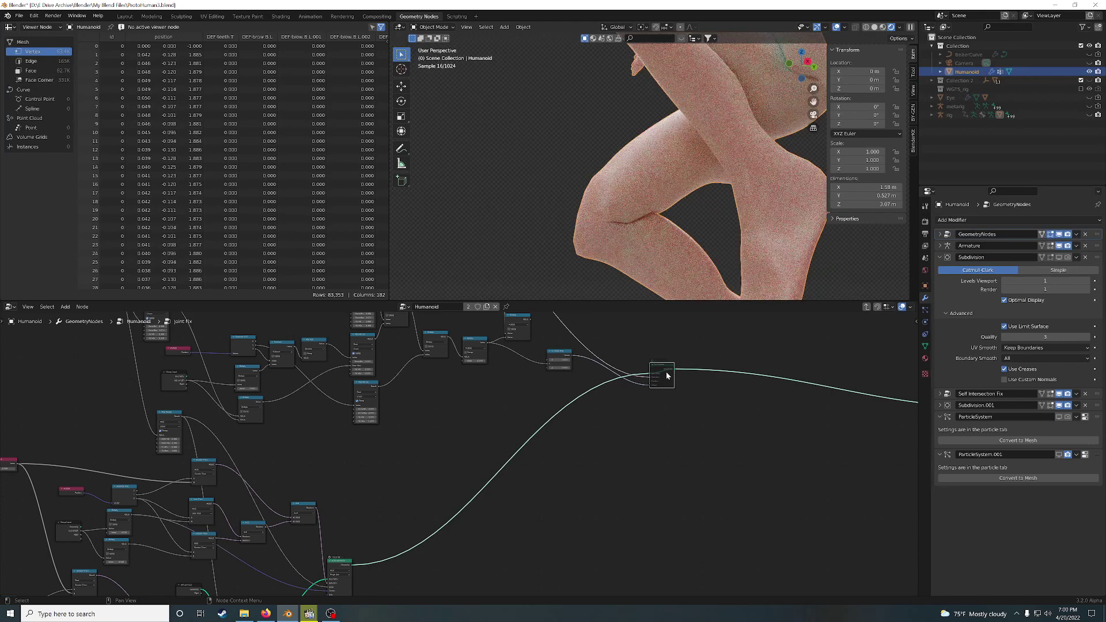
Step: Display the 3D viewport in wireframe shading to inspect the mesh around the bent knee
middle_drag(475, 459, 597, 488)
scroll(597, 489, up, 2)
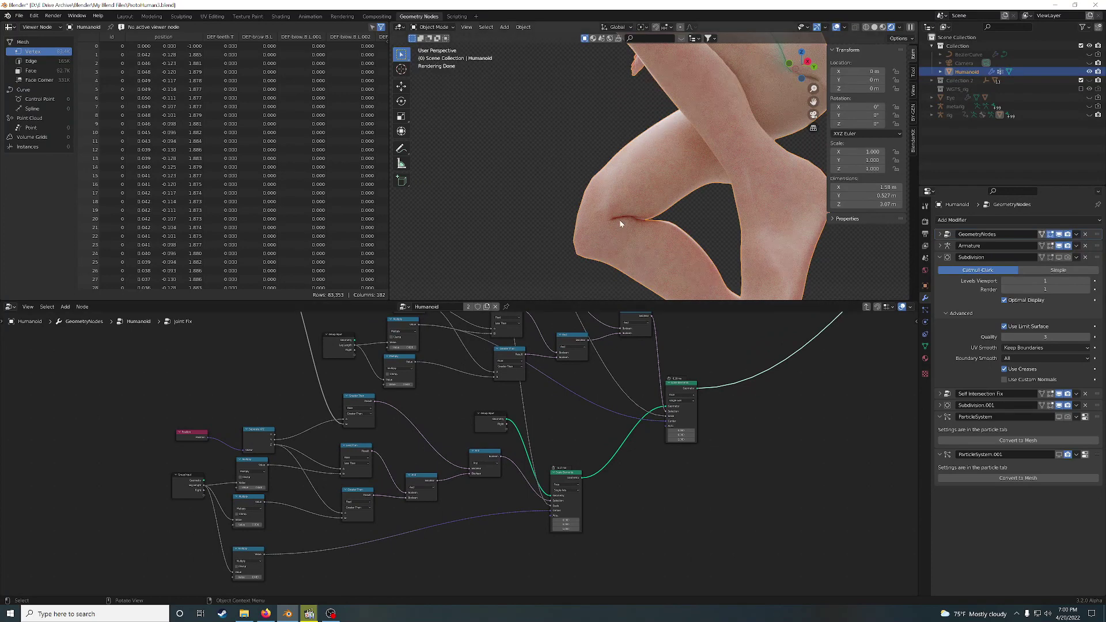
click(865, 29)
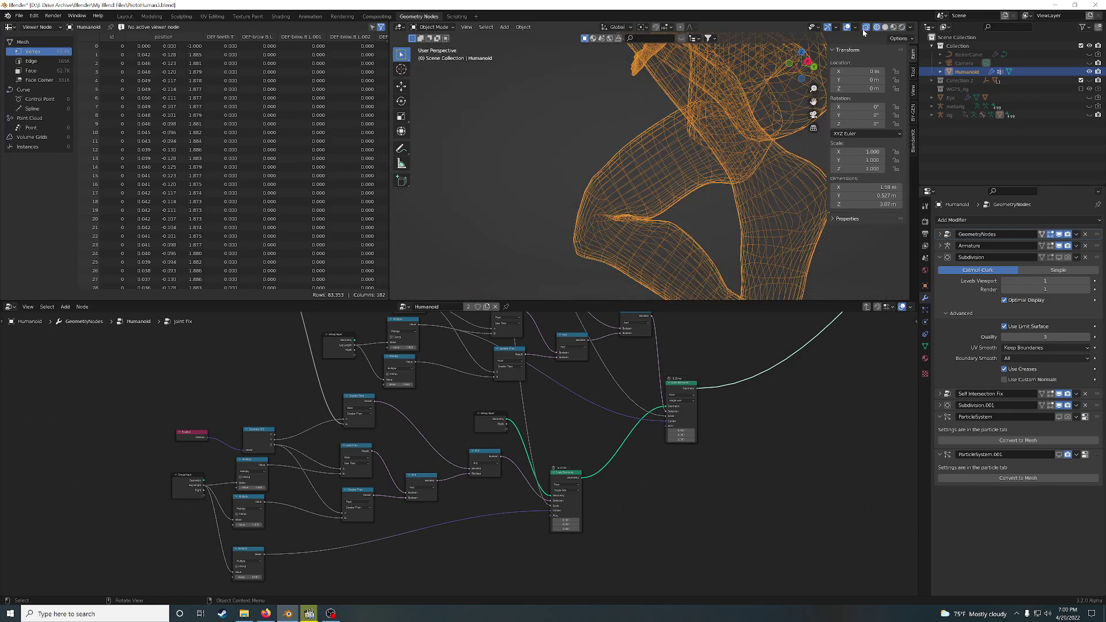
Step: Mute and unmute the first Scale Elements node in the Joint Fix group to compare its effect on the knee
middle_drag(591, 202, 642, 240)
scroll(606, 427, up, 2)
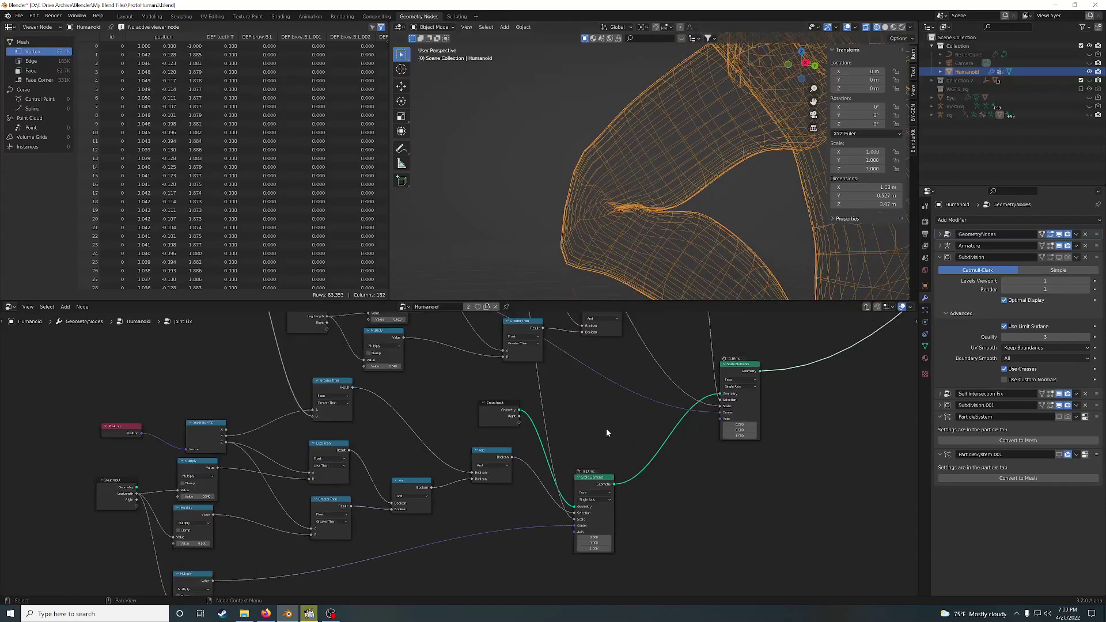
middle_drag(606, 427, 567, 345)
drag(573, 397, 575, 389)
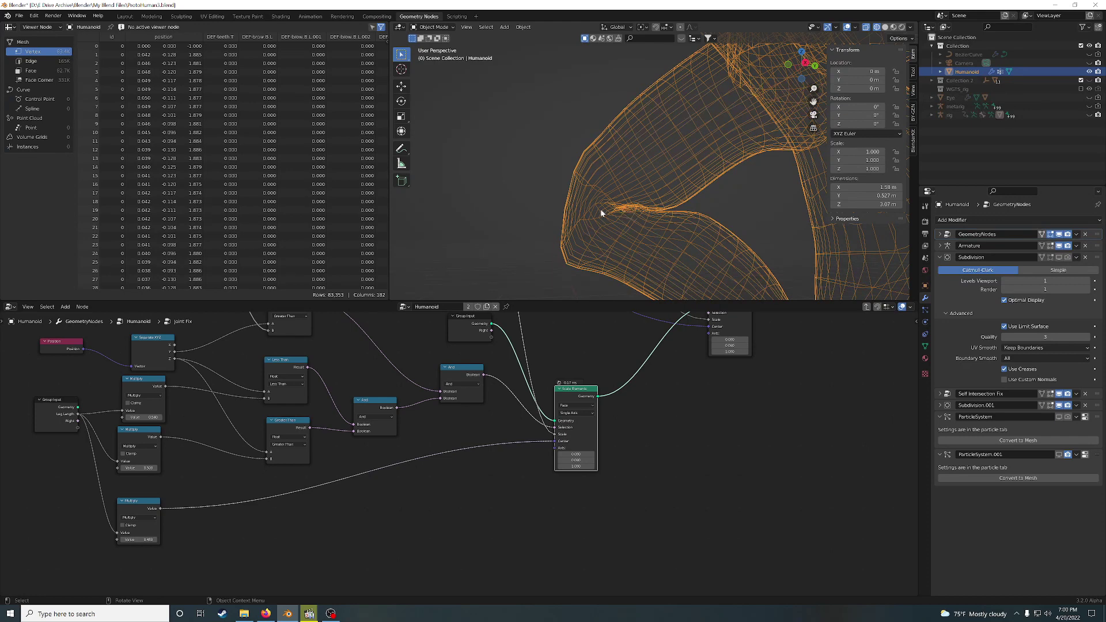
middle_drag(693, 378, 700, 473)
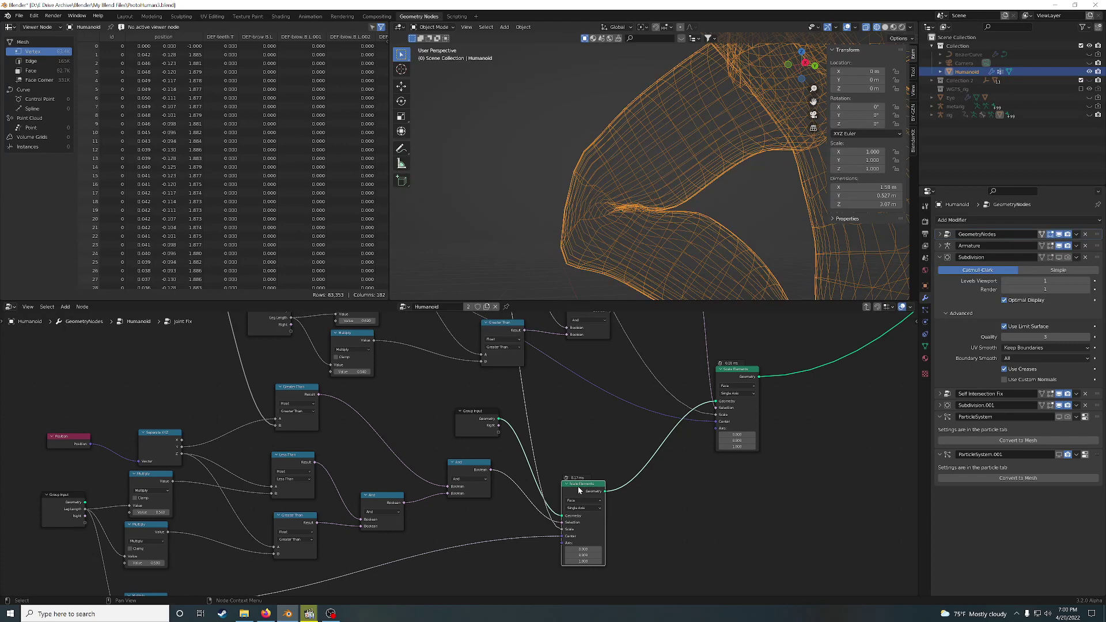
key(m)
key(m)
Step: Turn off the Self Intersection Fix modifier's viewport display and mute both Scale Elements nodes to preview the uncorrected knee
click(1059, 394)
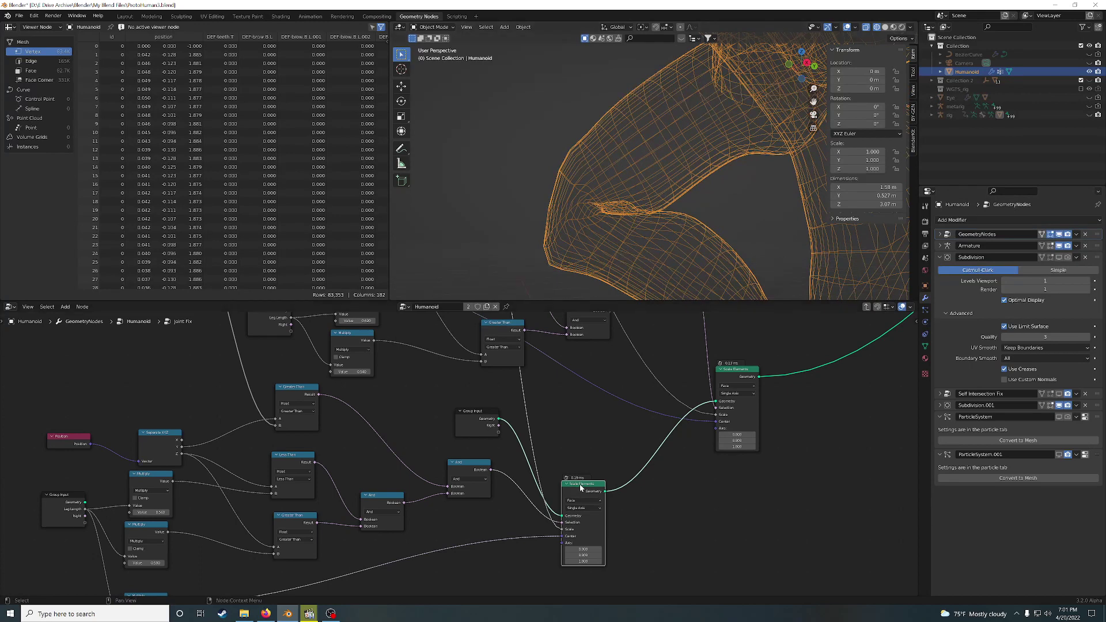
key(m)
click(734, 375)
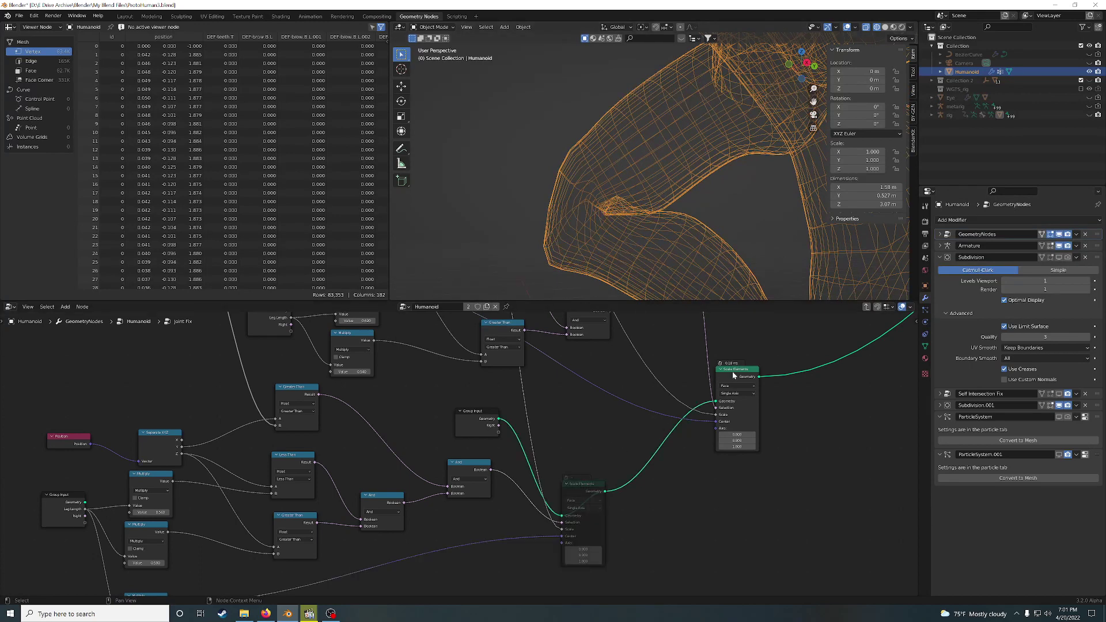
key(m)
middle_drag(700, 270, 641, 236)
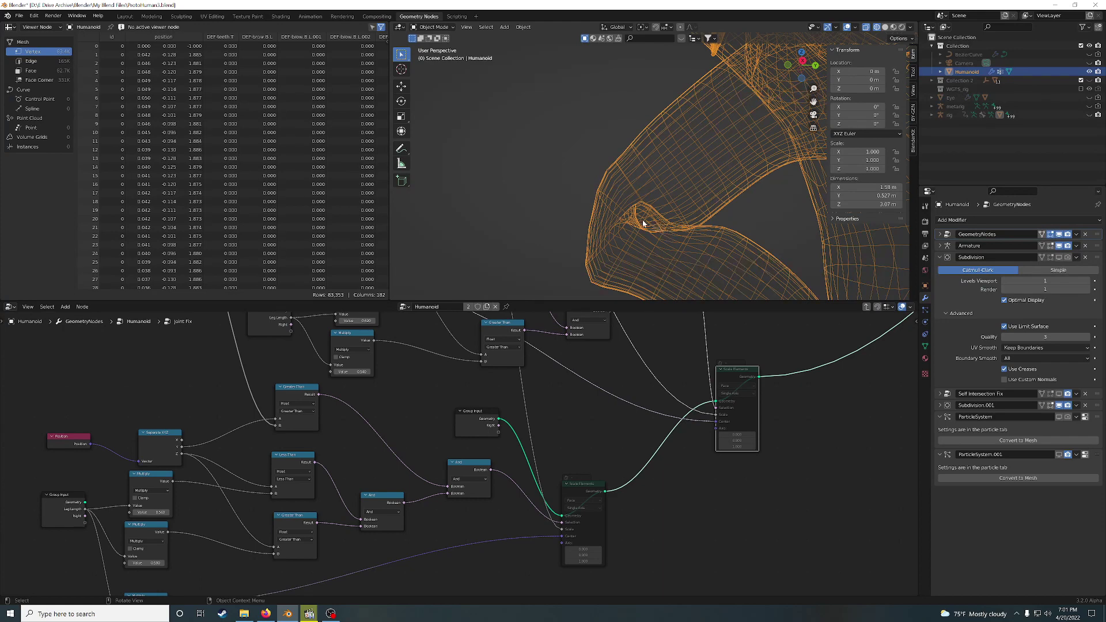
Step: Unmute the two Scale Elements nodes one after the other, starting with the first, to check each one's effect
click(577, 493)
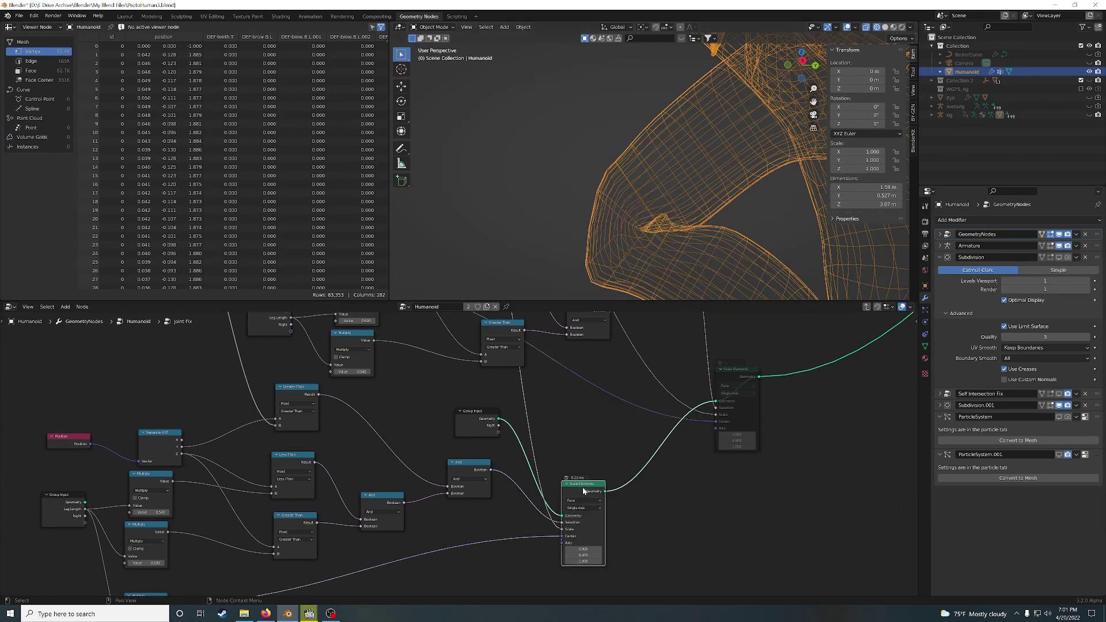
key(m)
key(m)
click(734, 371)
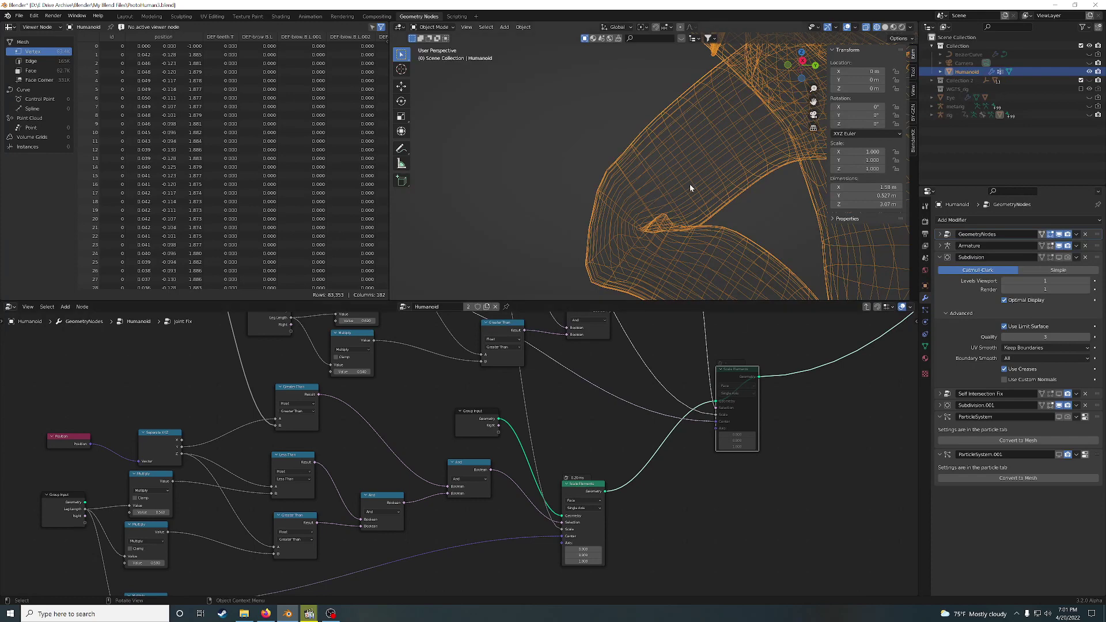
right_click(659, 217)
right_click(659, 218)
key(m)
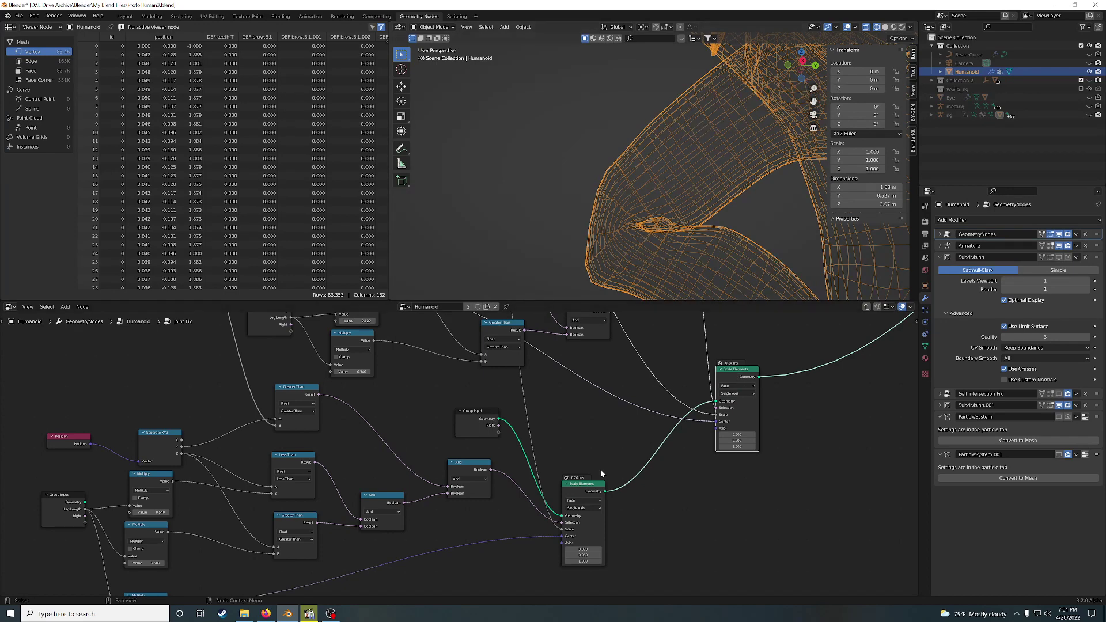
Step: Mute both Scale Elements nodes once more and re-enable them to compare the inner knee crease
click(577, 490)
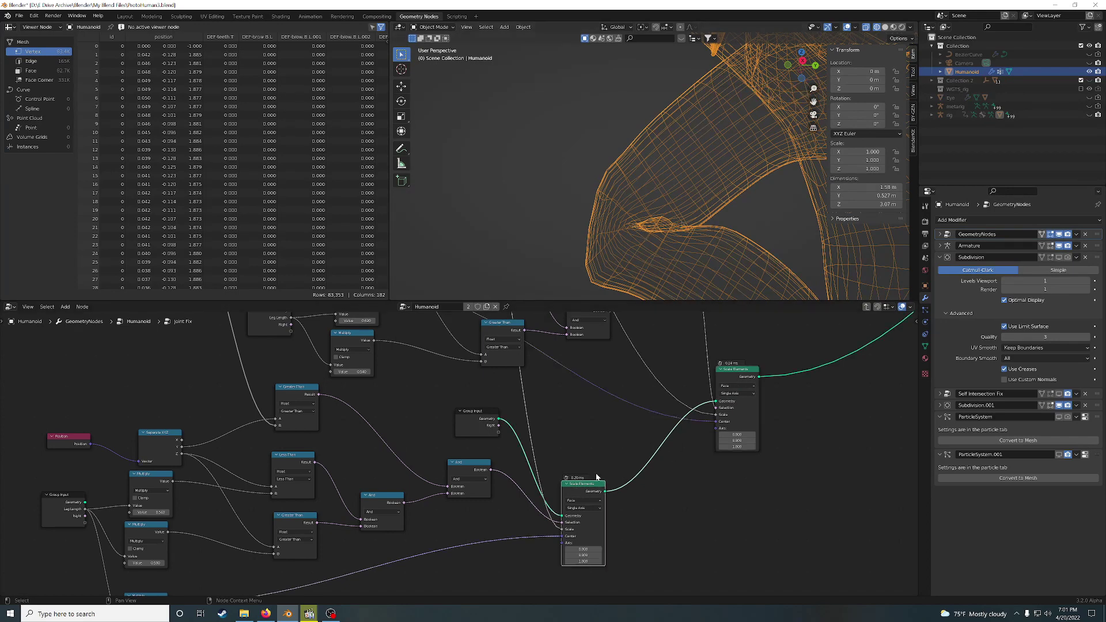
key(m)
click(736, 372)
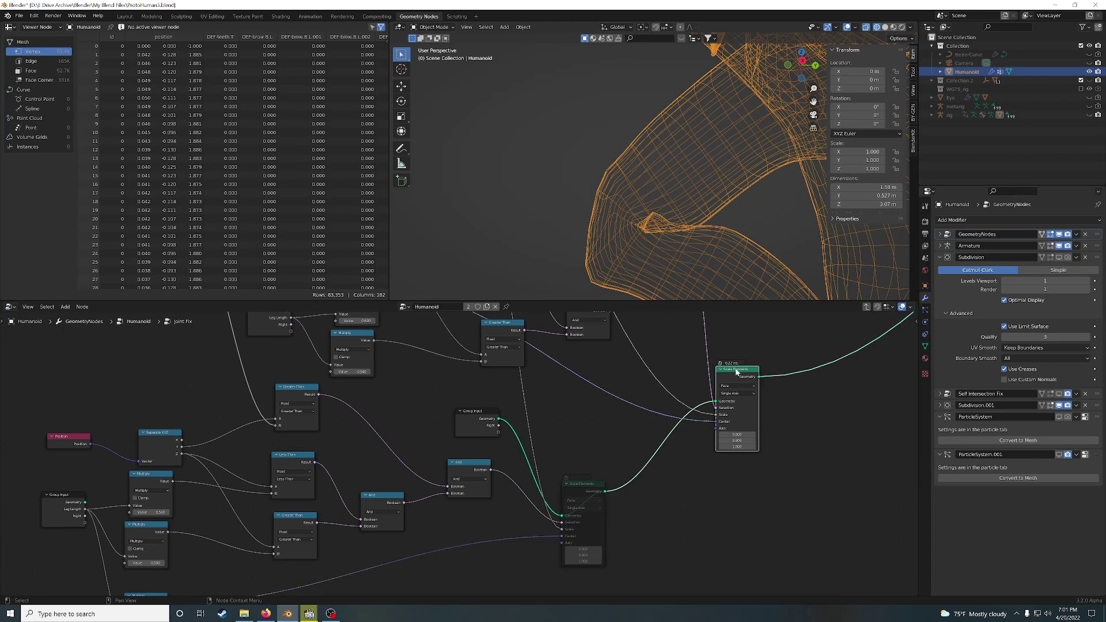
key(m)
key(m)
click(580, 485)
Step: Trace the comparison chain feeding the first Scale Elements node and move its upper Greater Than node closer to Less Than
scroll(578, 426, down, 3)
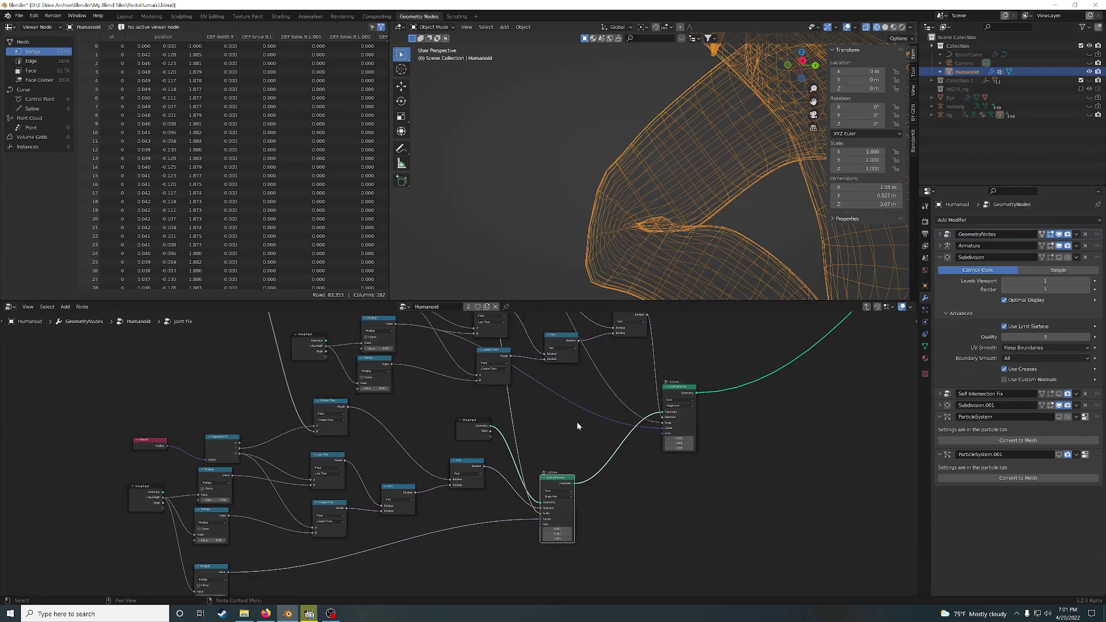
middle_drag(578, 427, 613, 440)
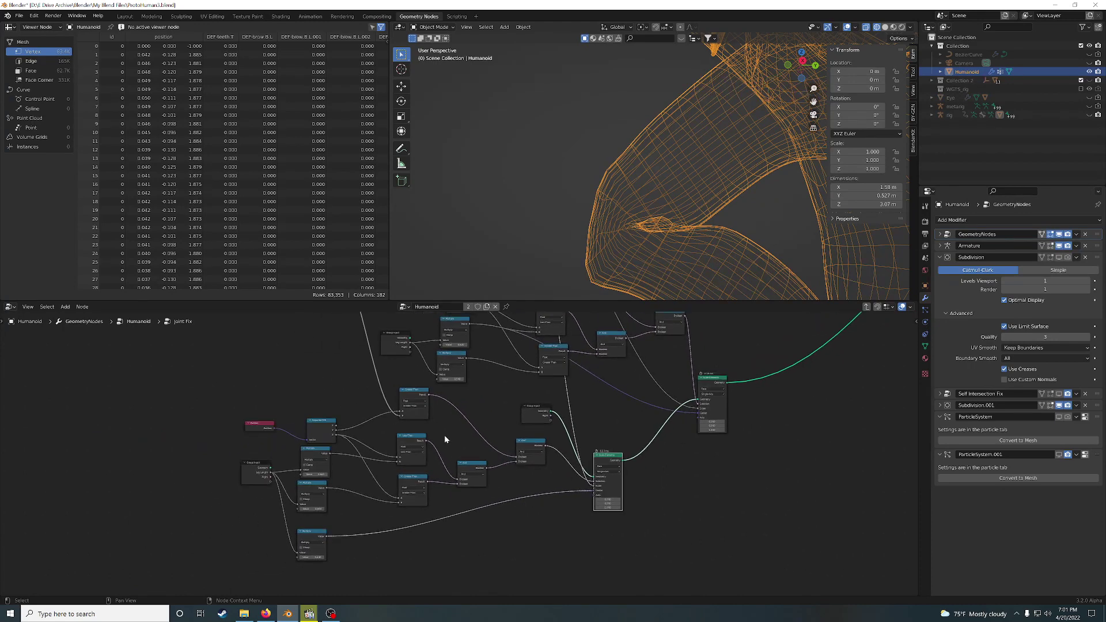
scroll(469, 425, up, 1)
middle_drag(469, 425, 578, 354)
middle_drag(506, 365, 450, 447)
scroll(450, 447, up, 1)
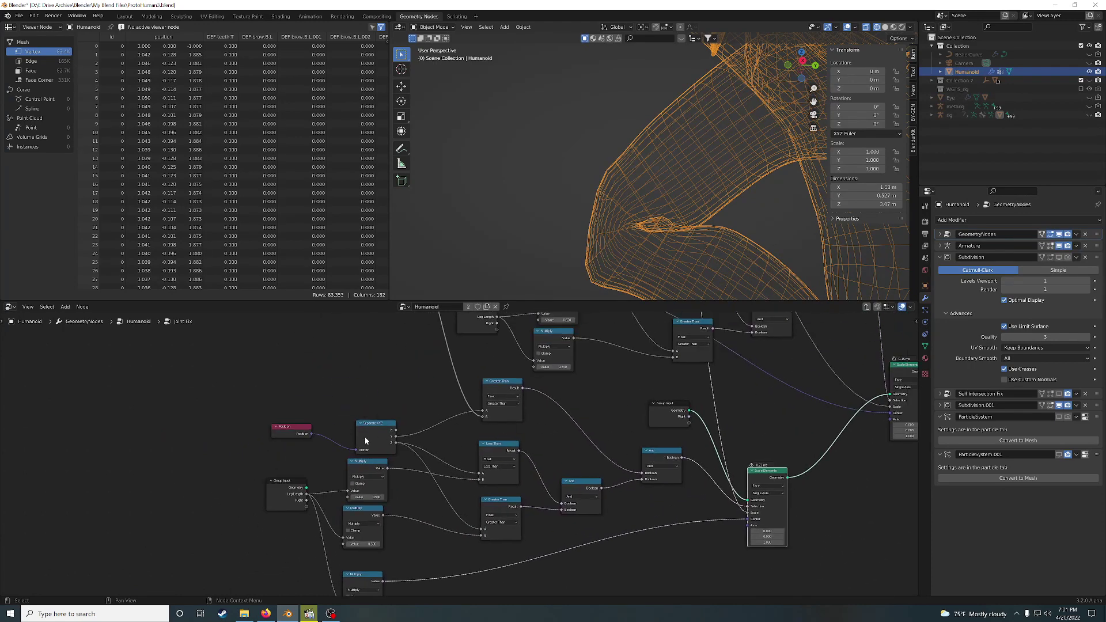
drag(374, 440, 372, 441)
click(498, 387)
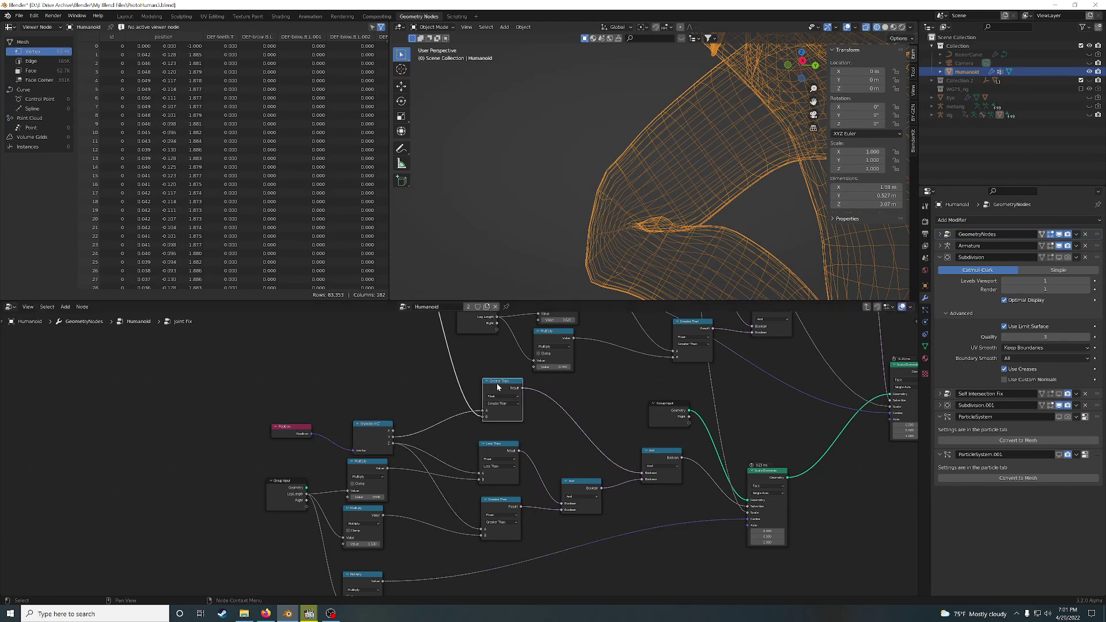
drag(498, 387, 494, 397)
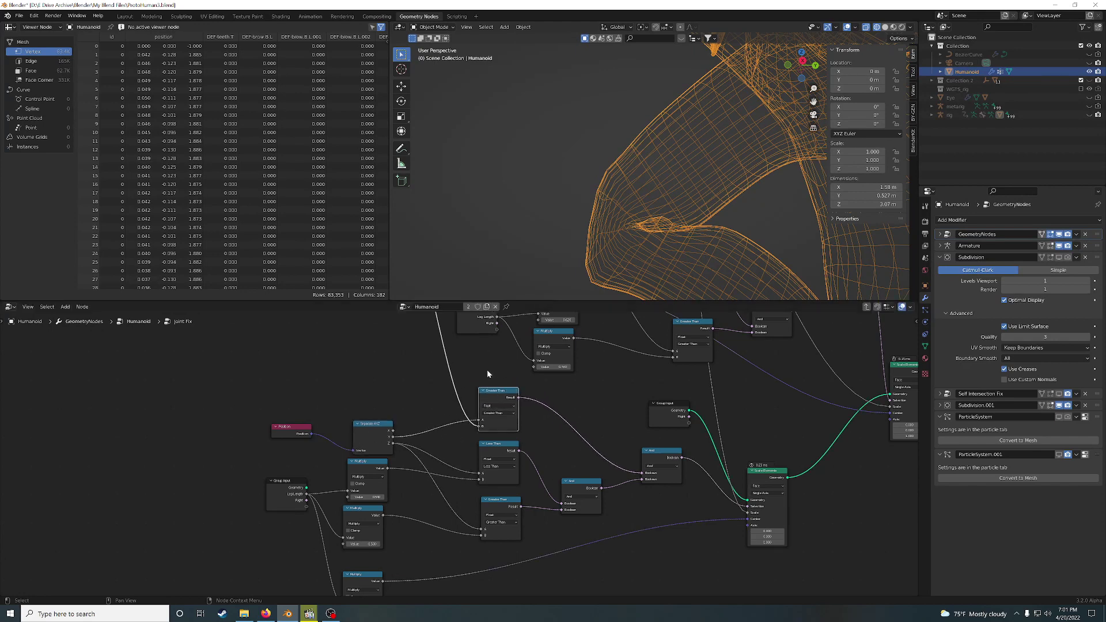
Step: Locate the Value node shared by the Greater Than comparisons and move it slightly lower
scroll(490, 374, down, 2)
middle_drag(492, 376, 451, 444)
scroll(451, 444, up, 3)
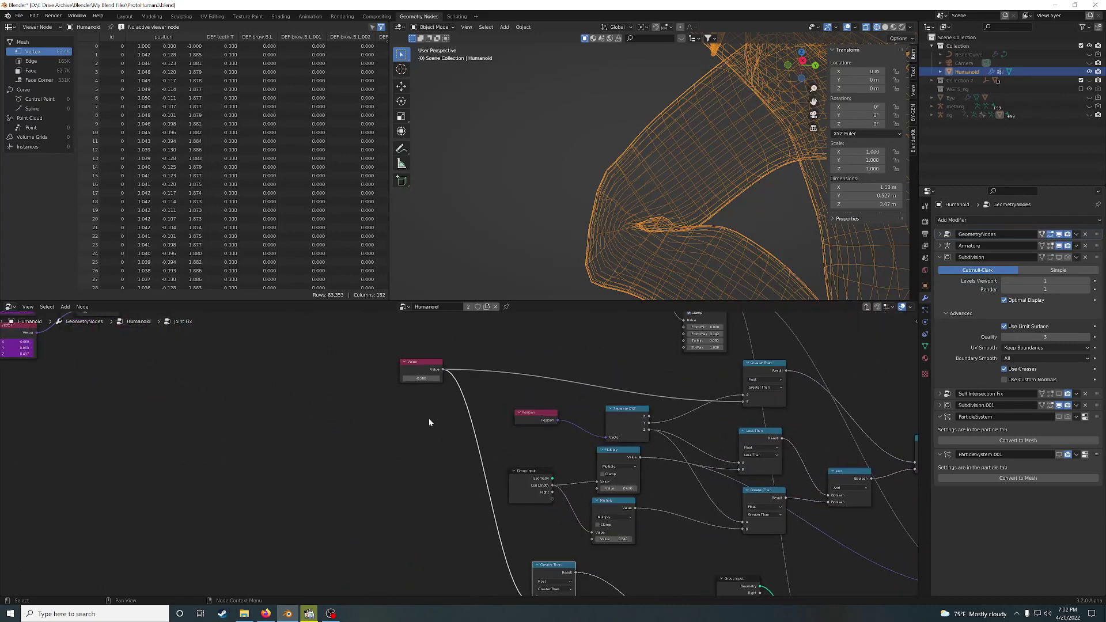
drag(410, 364, 405, 388)
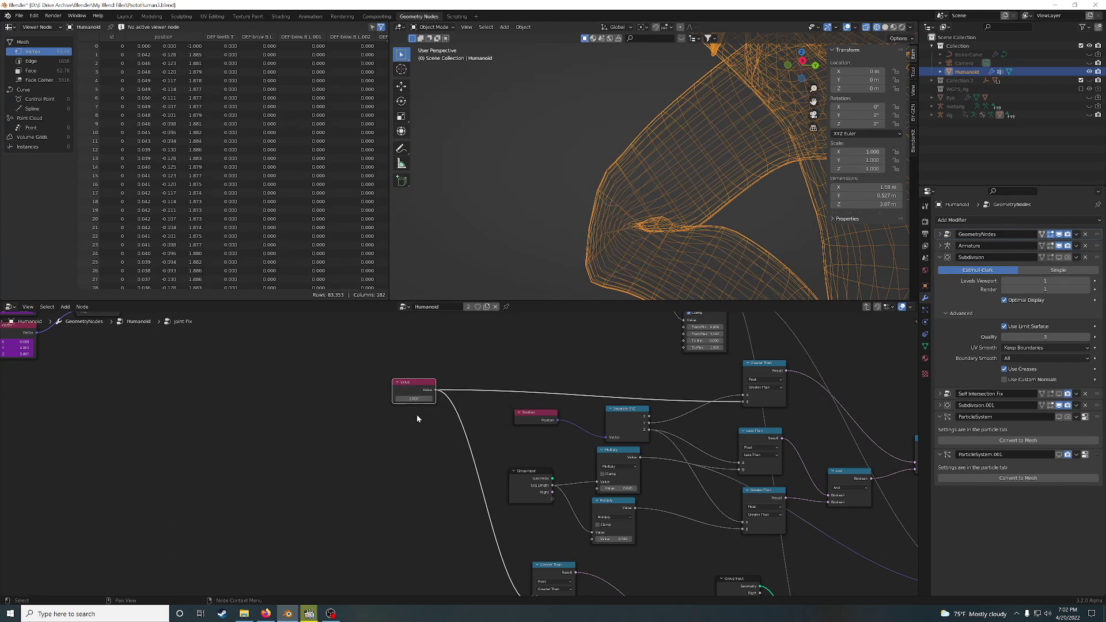
Step: Display the viewport in rendered shading and set the Value node to 0.1 to preview the knee crease
click(902, 28)
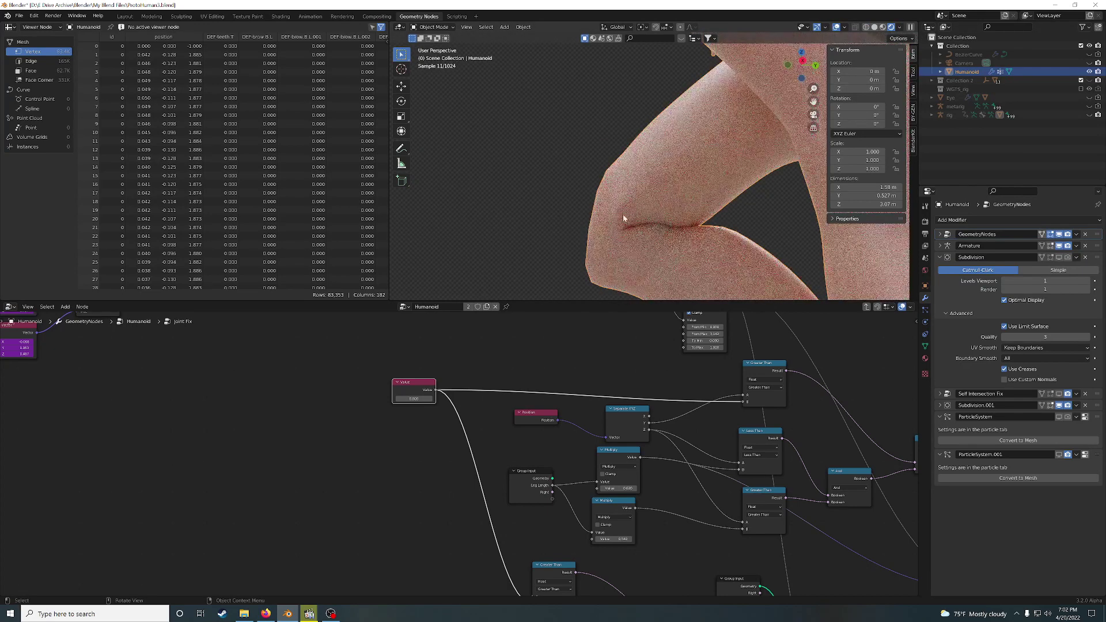
click(416, 399)
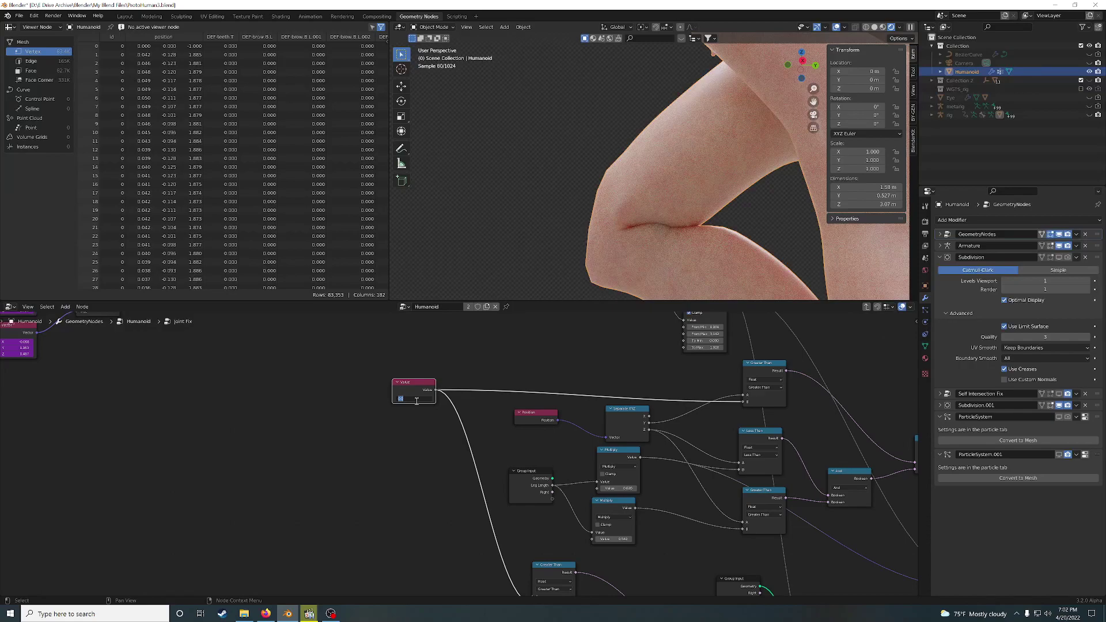
text(0.1)
key(Return)
scroll(583, 203, up, 5)
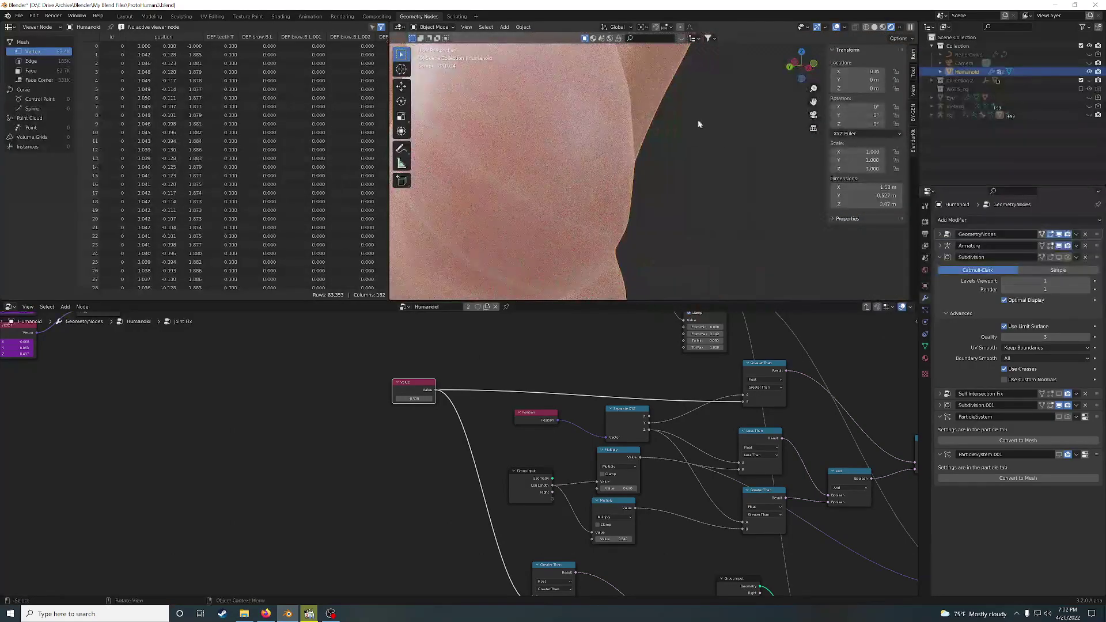
middle_drag(699, 124, 646, 162)
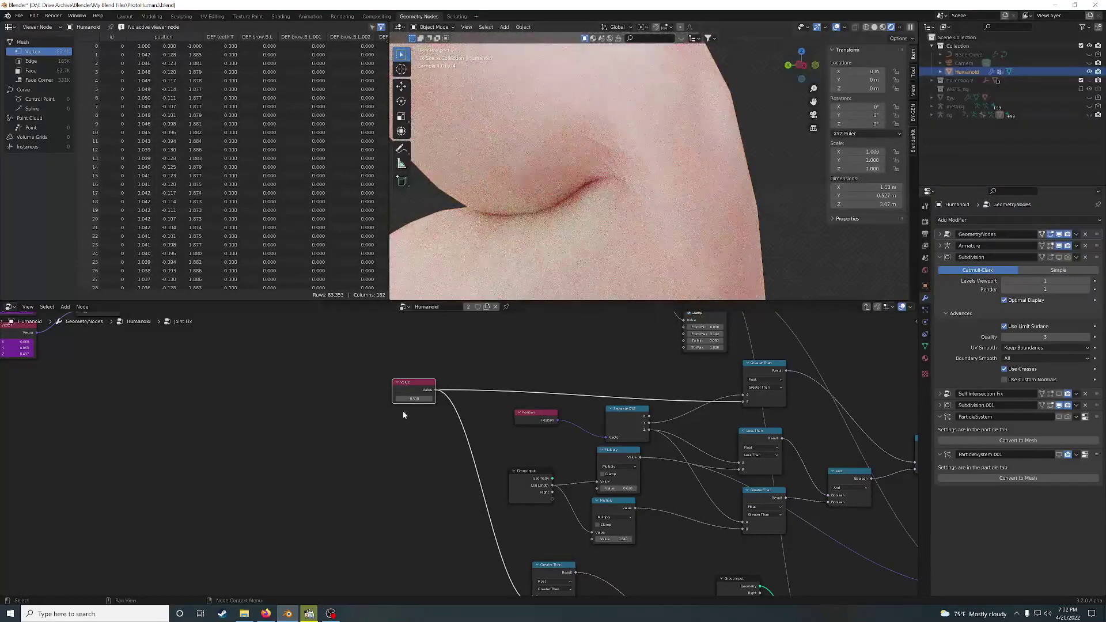
Step: Set the Value node to 0 and inspect the rendered back of the knee
click(412, 400)
text(0)
key(Return)
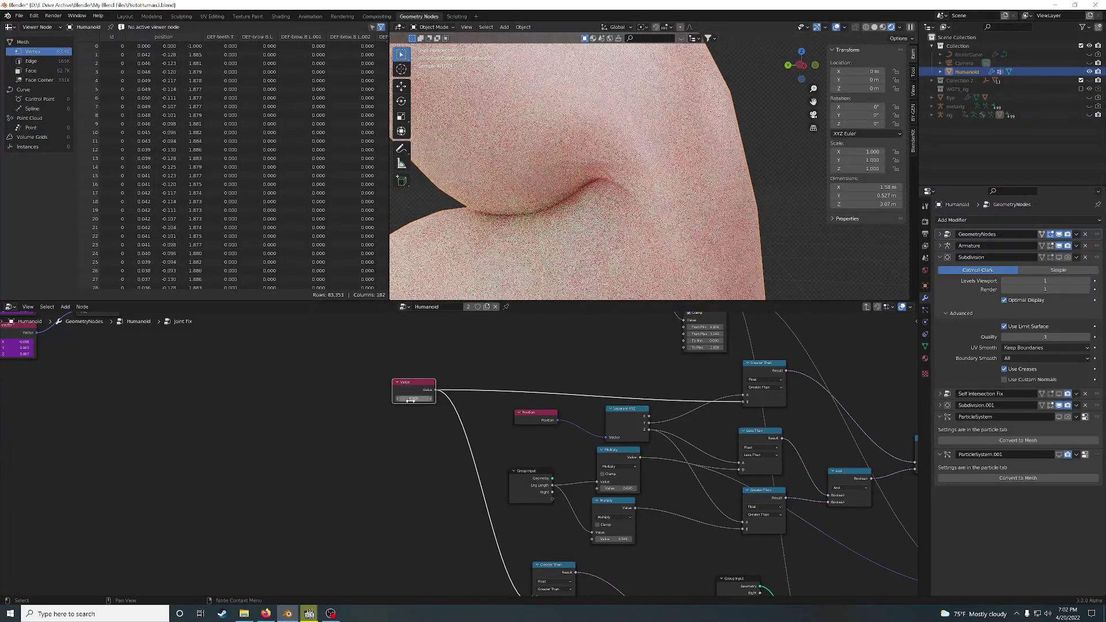
middle_drag(684, 148, 655, 241)
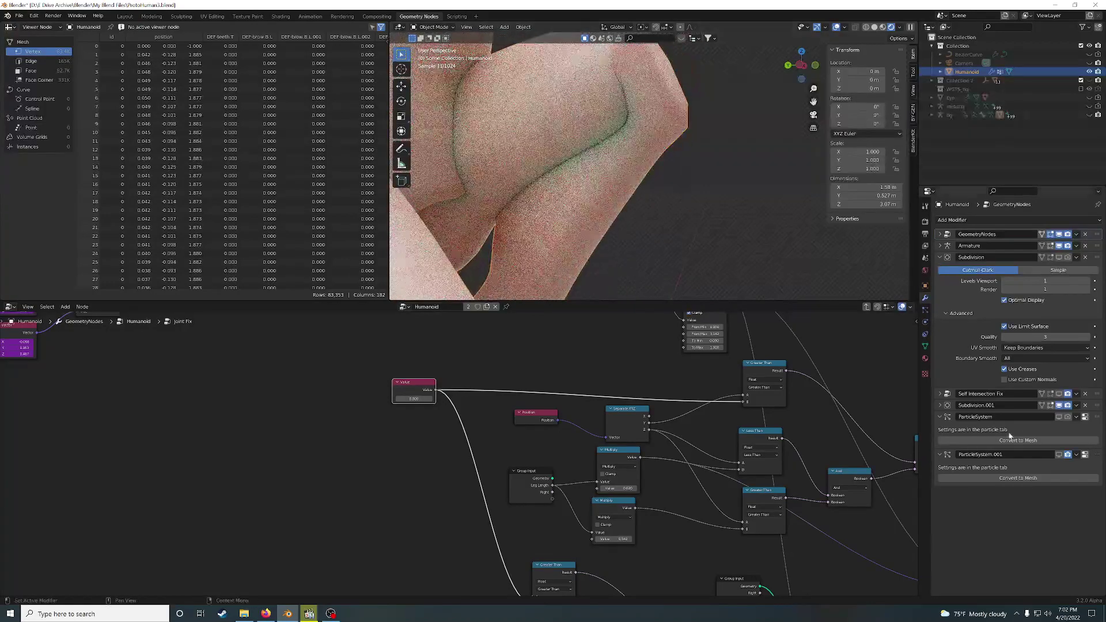
Step: Re-enable the Self Intersection Fix modifier in the viewport and set the Value node to 0.5
click(1062, 395)
click(407, 399)
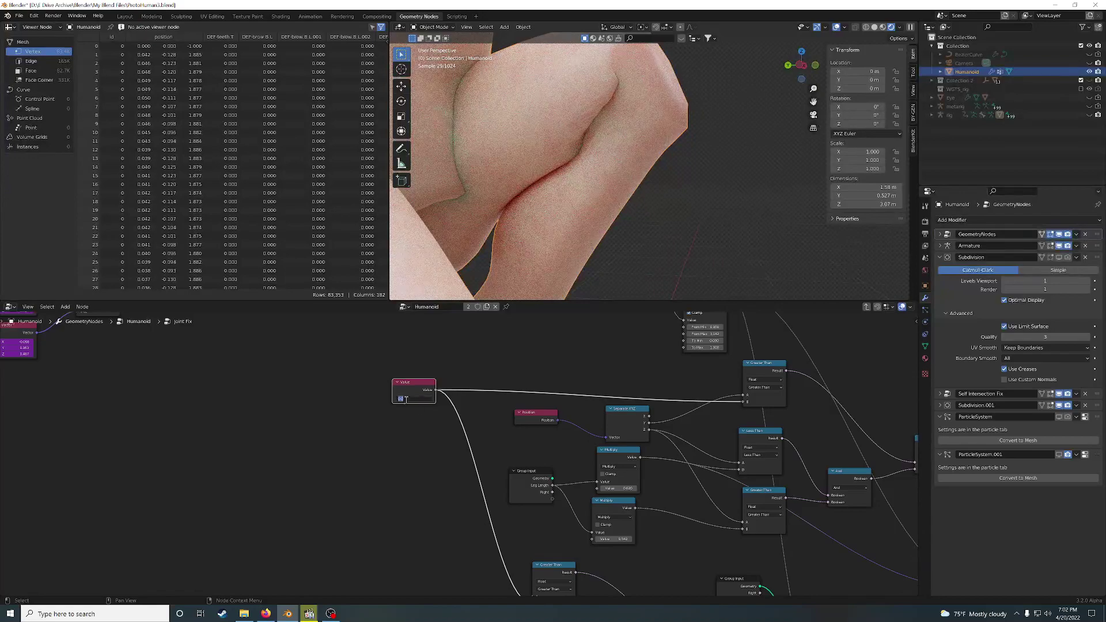
text(0.5)
key(Return)
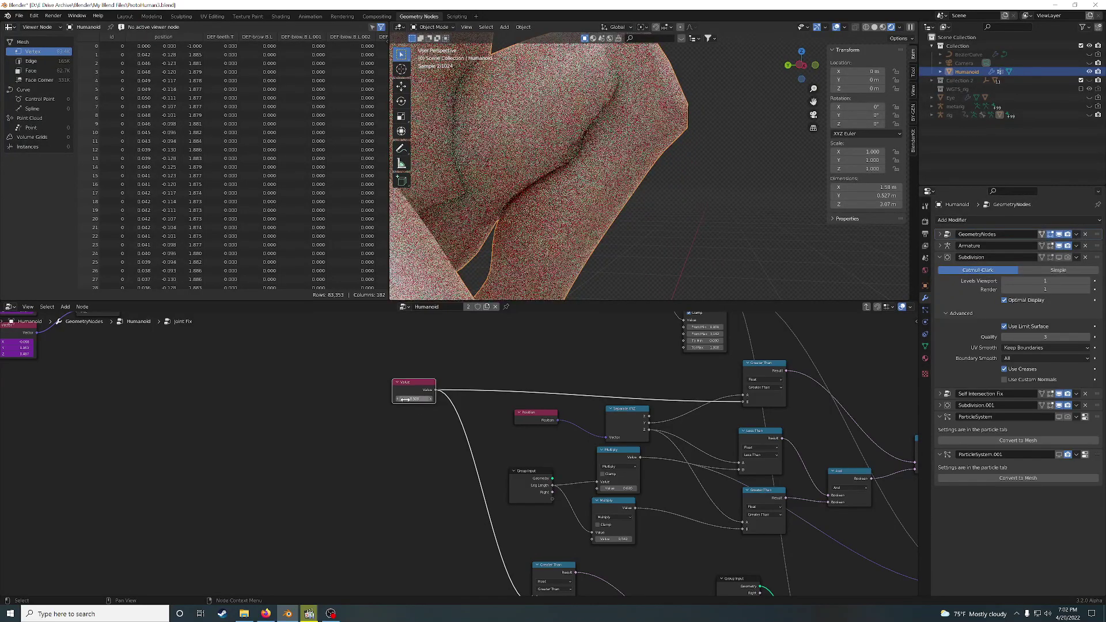
middle_drag(526, 240, 542, 190)
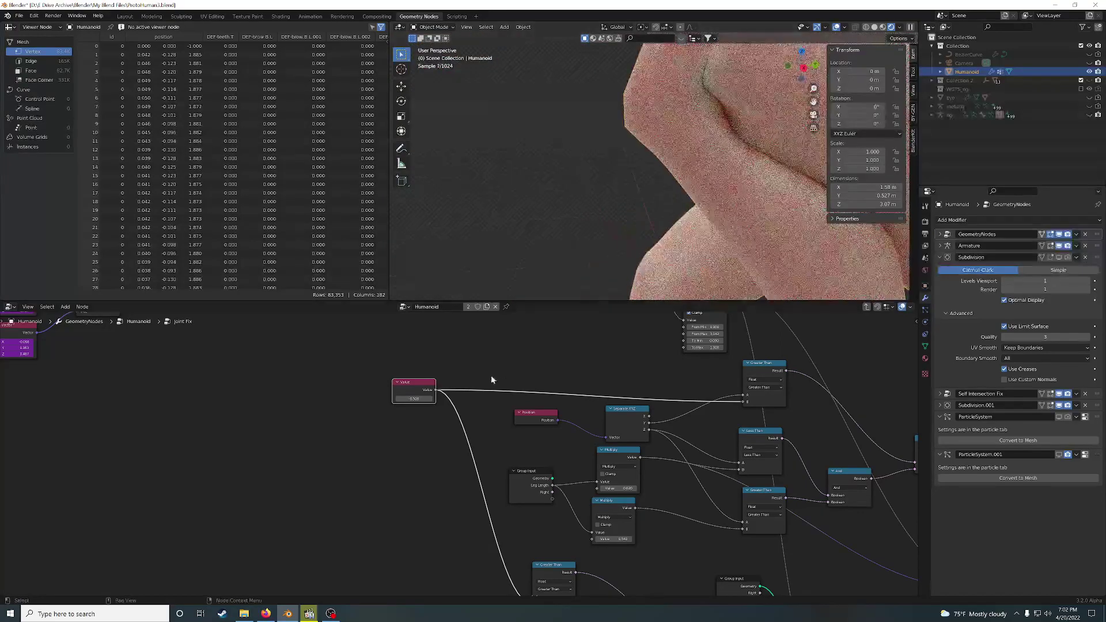
Step: Return the Value node to 0 to compare the other side of the knee
click(415, 399)
text(0)
key(Return)
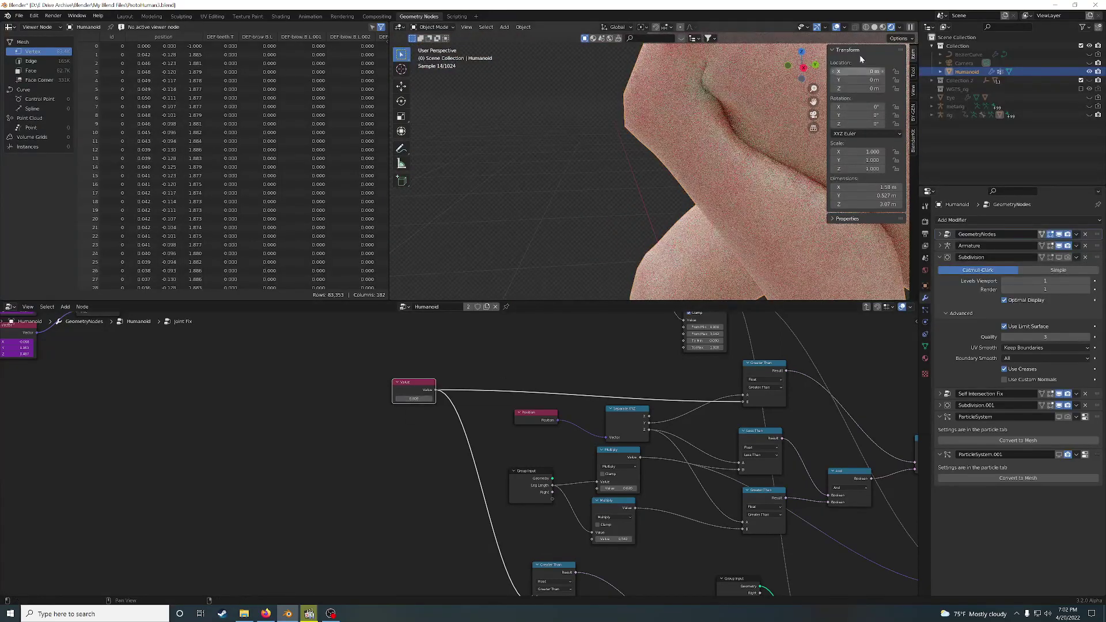
Step: Switch the viewport to solid shading and set the Value node to 0.5 to inspect both legs
click(876, 27)
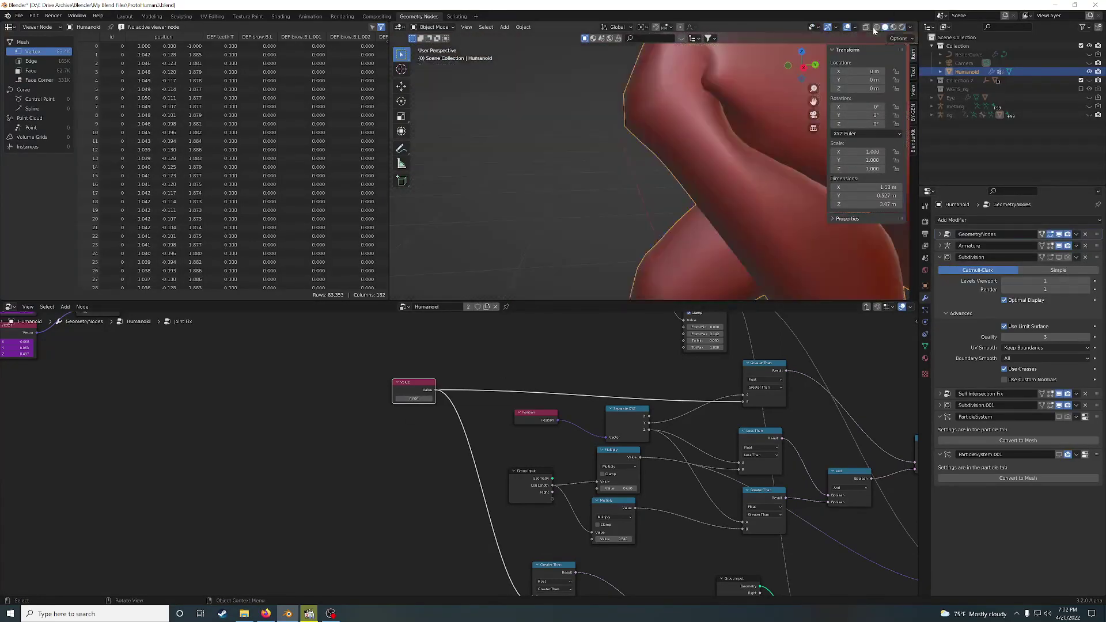
click(422, 397)
text(.5)
key(Return)
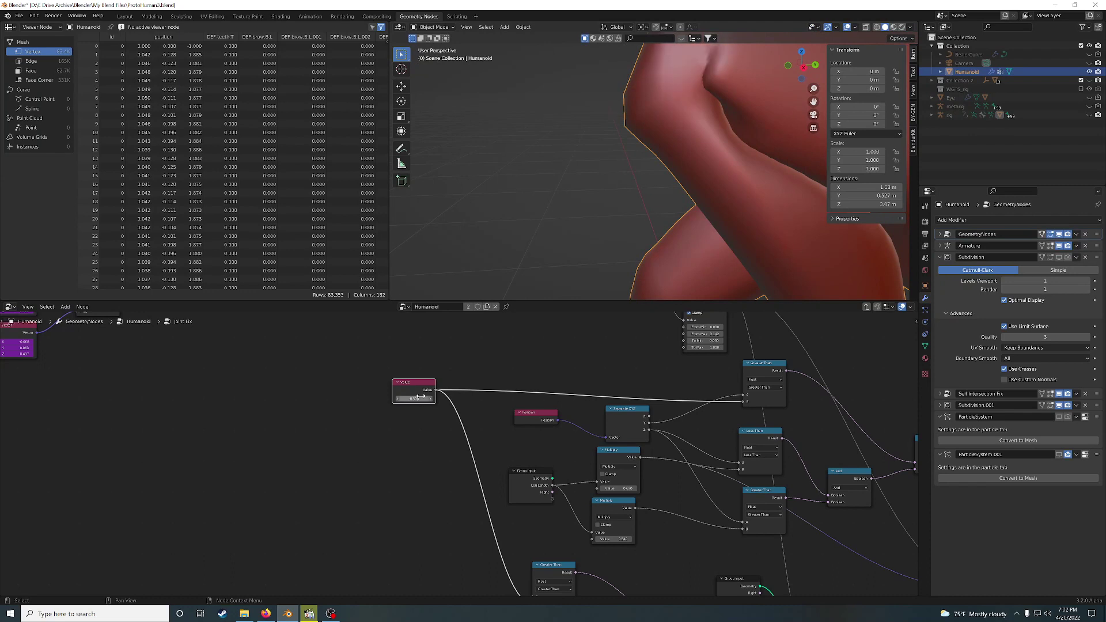
middle_drag(553, 145, 697, 131)
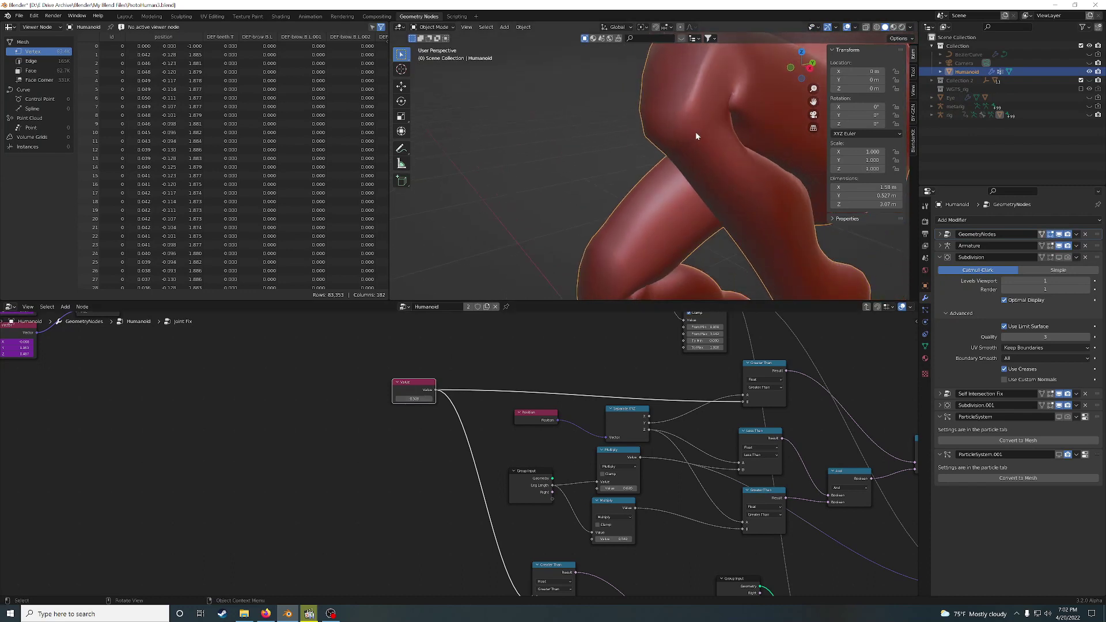
Step: Set the Value node to 1 and inspect the bent knee in solid shading
click(412, 398)
text(1)
key(Return)
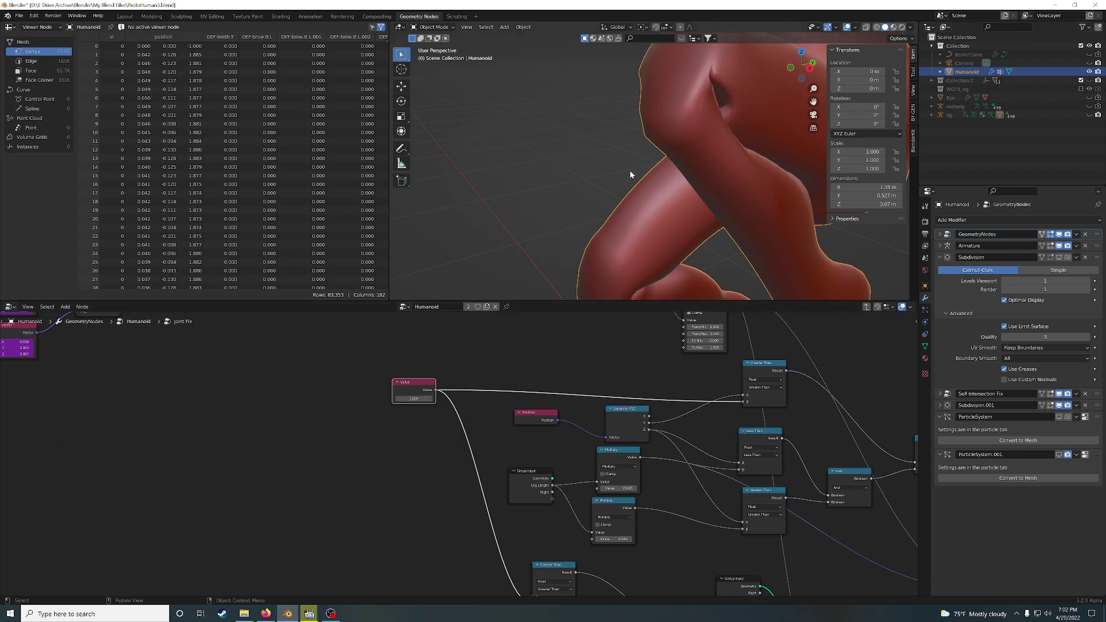
mouse_move(631, 170)
middle_down()
mouse_move(597, 167)
mouse_move(614, 168)
middle_up()
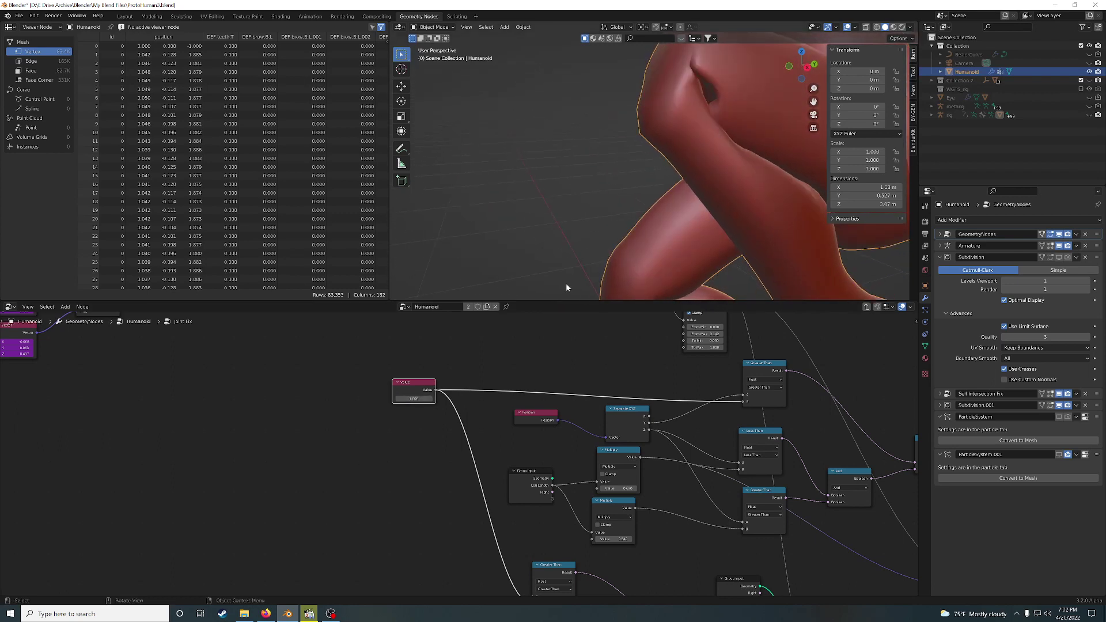
Step: Lower the threshold in the Value node that feeds the Greater Than comparisons
click(419, 399)
key(BackSpace)
text(5)
key(BackSpace)
text(00)
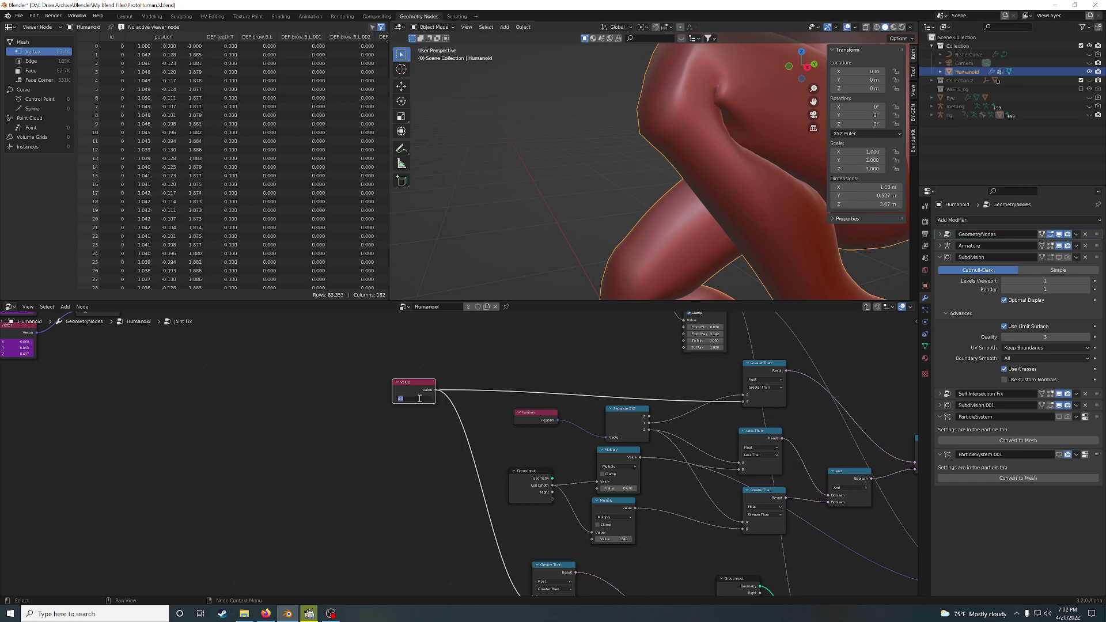
key(BackSpace)
key(Return)
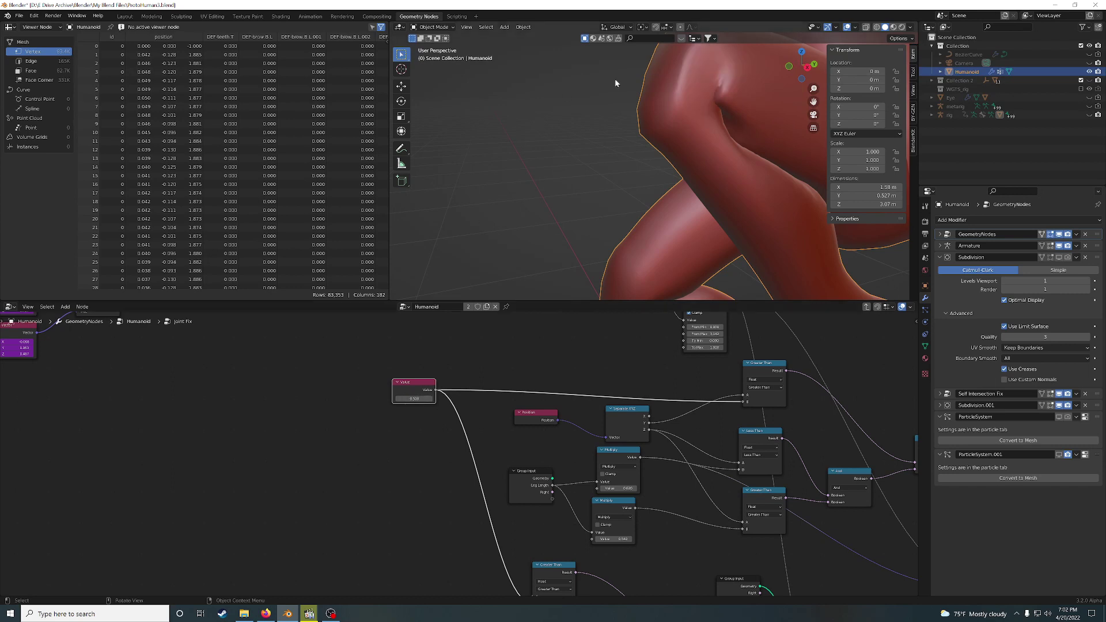
Step: Orbit to a front view of the bent legs and reposition the Group Input node feeding geometry to the lower Scale Elements node
middle_drag(614, 78, 752, 81)
middle_drag(662, 113, 539, 186)
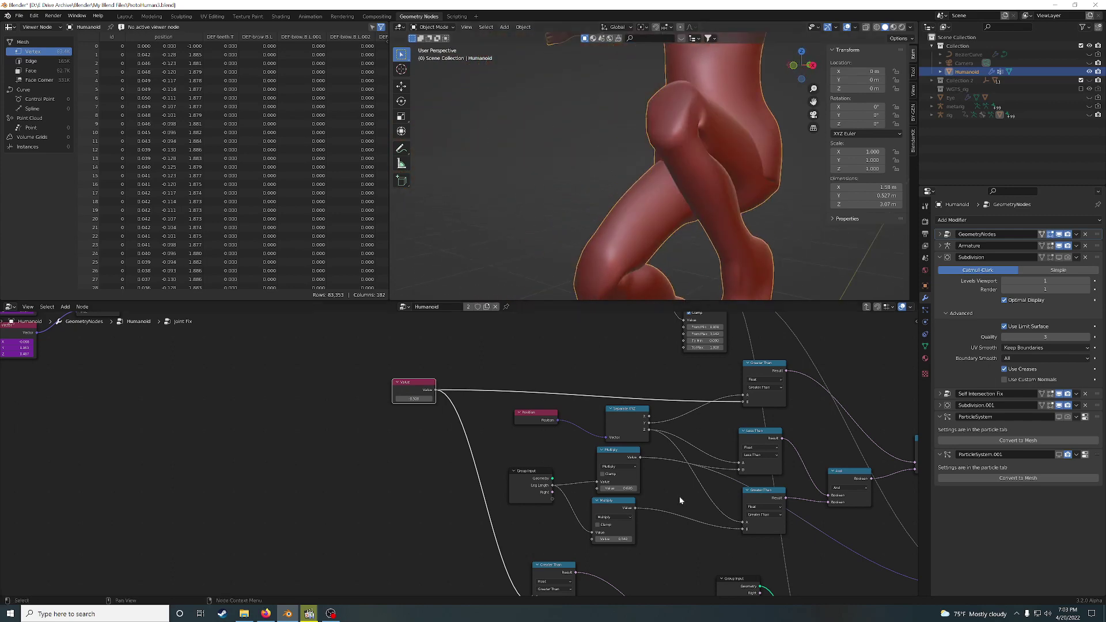
middle_drag(679, 496, 298, 513)
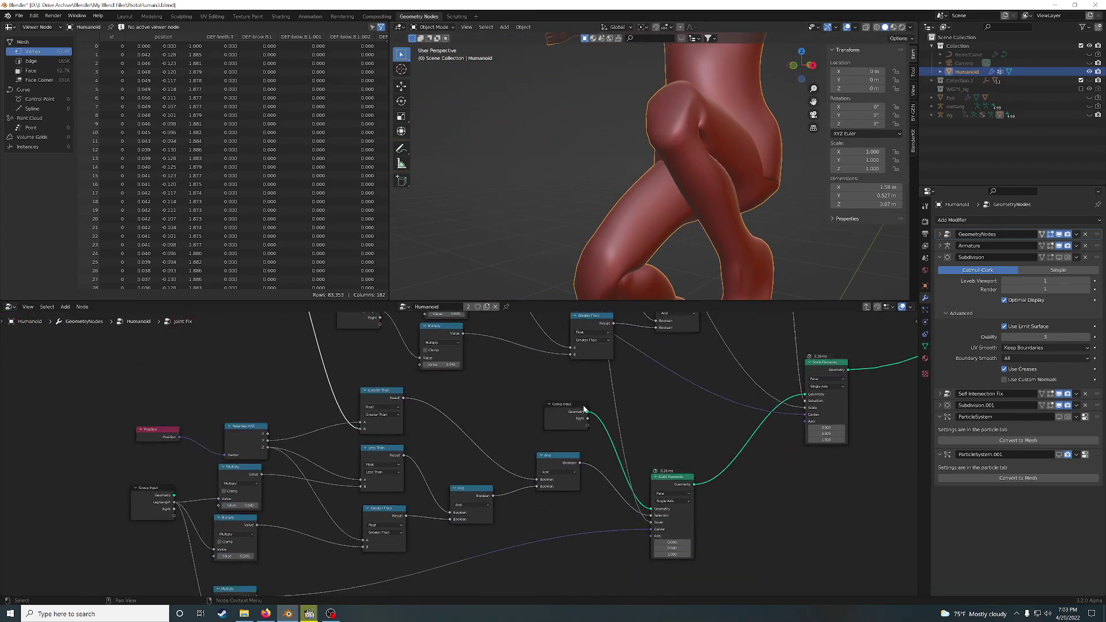
drag(584, 409, 576, 415)
middle_drag(577, 415, 671, 376)
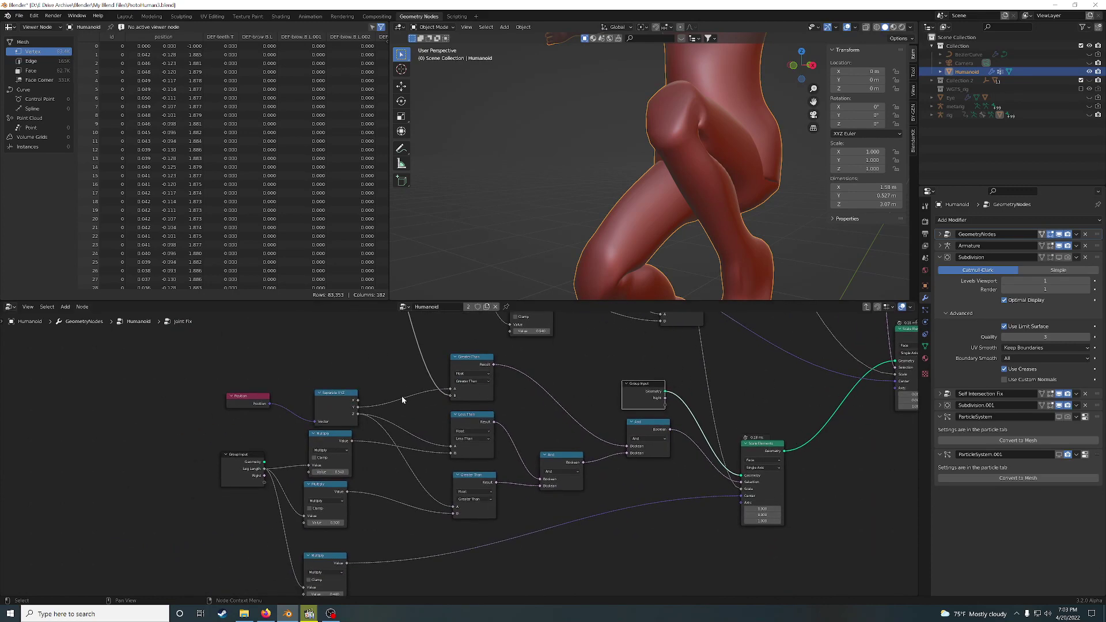
Step: Spread out the three Multiply nodes, their Group Input and the last Greater Than node in the lower Scale Elements branch
drag(324, 441, 321, 444)
drag(326, 491, 331, 495)
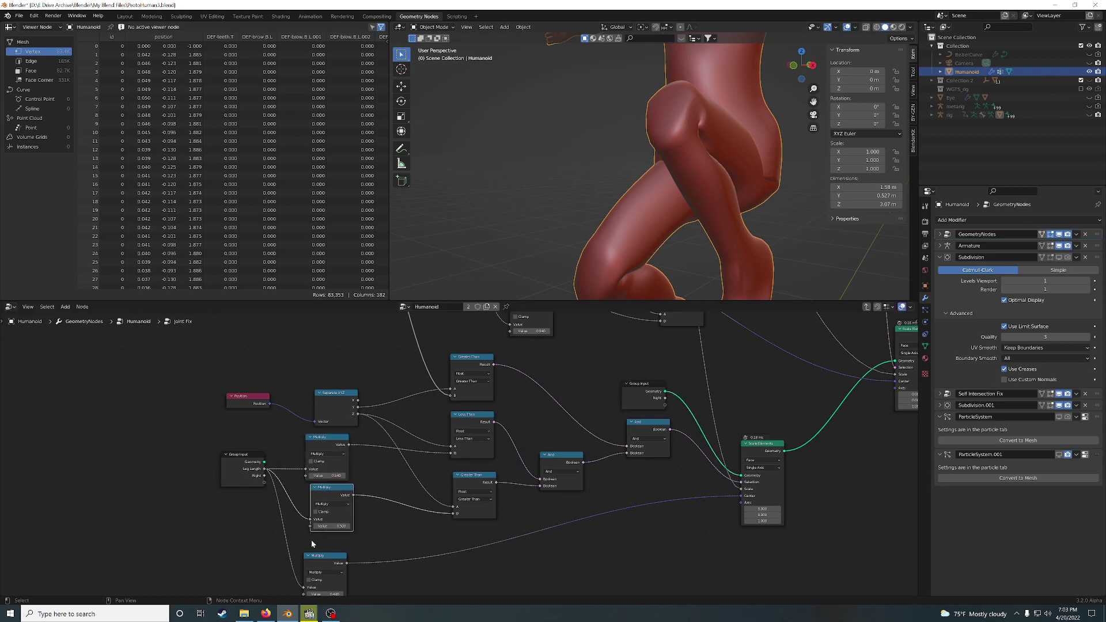
drag(321, 557, 337, 553)
drag(239, 475, 206, 494)
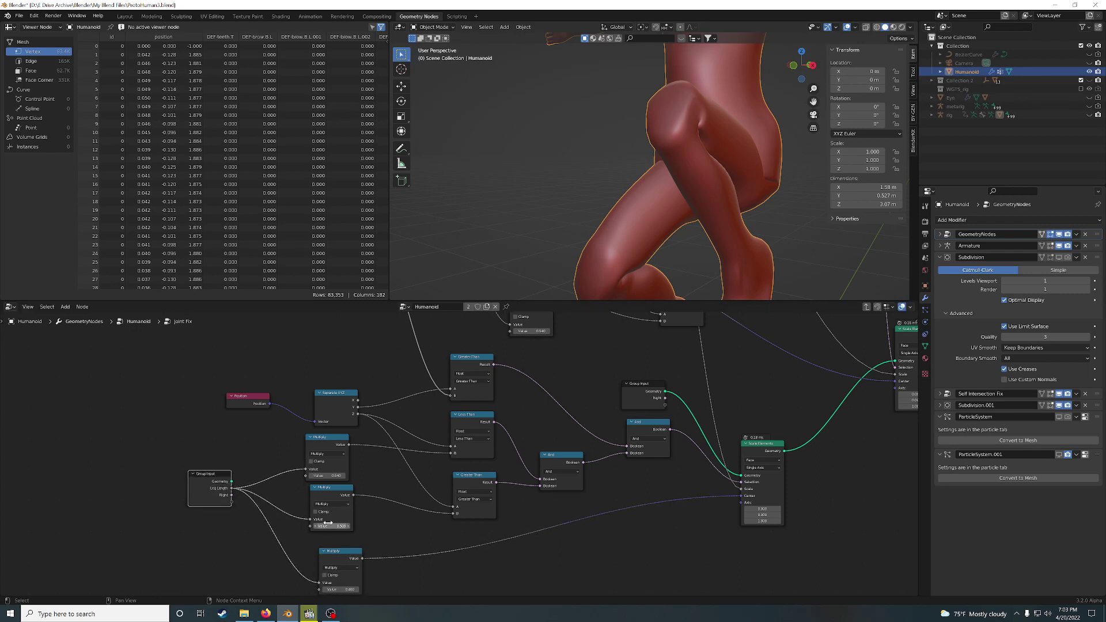
drag(473, 474, 465, 463)
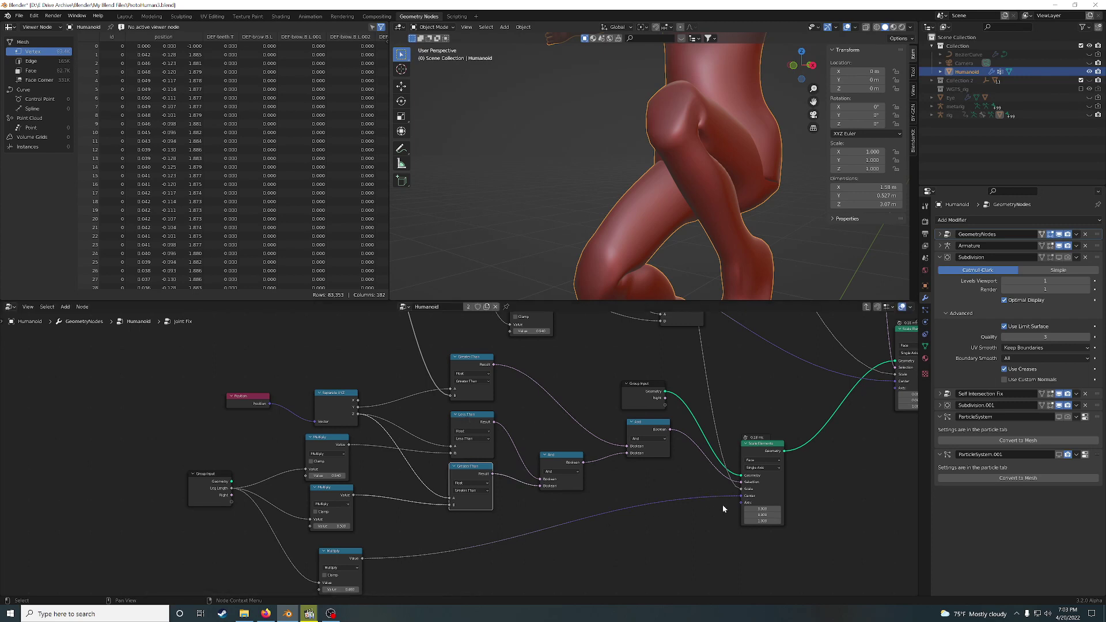
Step: Bring the lower branch's last two Multiply nodes closer together and orbit the viewport to a side view of the bent knee
middle_drag(347, 553, 393, 514)
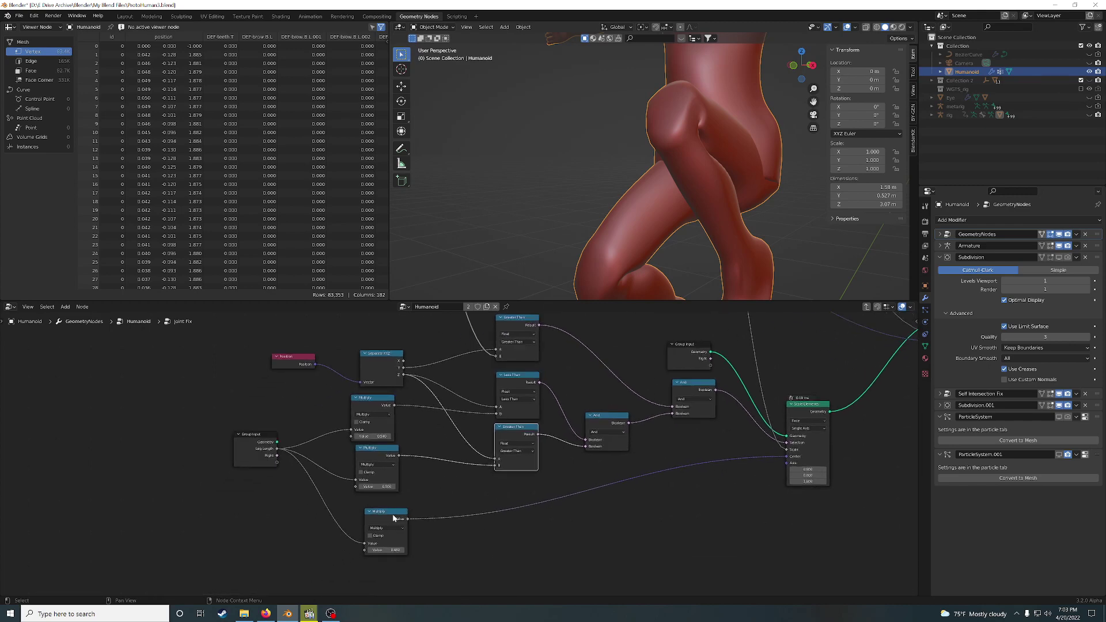
mouse_move(389, 514)
mouse_down()
mouse_move(379, 520)
mouse_move(383, 510)
mouse_up()
drag(380, 460, 383, 463)
mouse_move(687, 142)
middle_down()
mouse_move(651, 151)
mouse_move(682, 155)
middle_up()
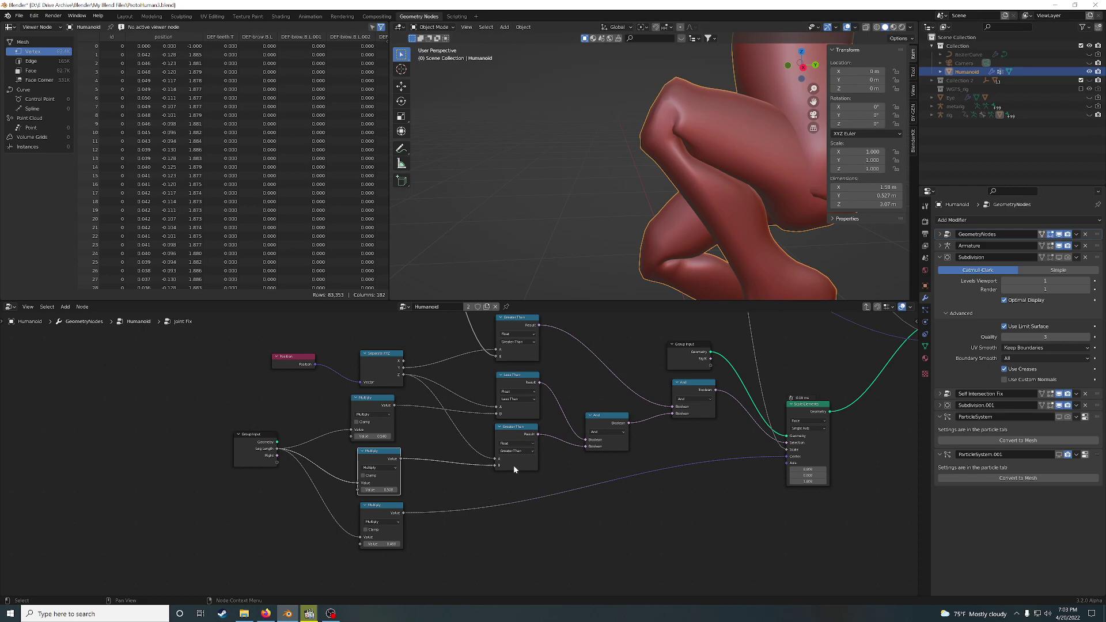
Step: Align the first Multiply node above the second in the upper Scale Elements branch and nudge the Group Input feeding them
middle_drag(547, 415, 529, 542)
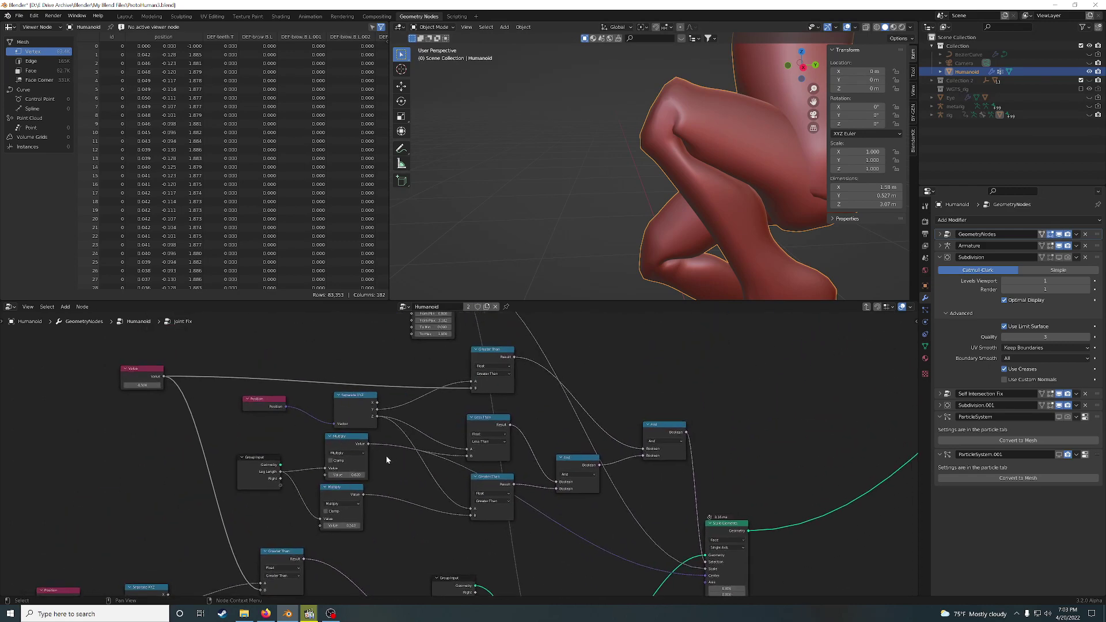
drag(363, 455, 344, 441)
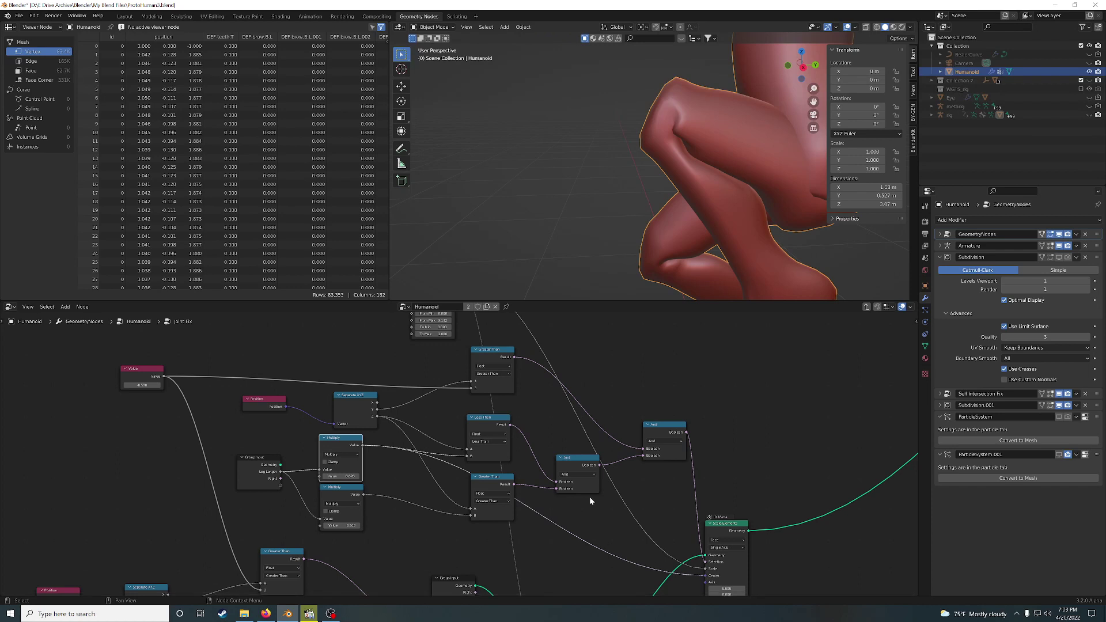
drag(258, 474, 257, 479)
Step: Nudge the two Scale Elements nodes and select the node they feed just before the Group Output
scroll(257, 478, down, 1)
scroll(257, 478, down, 1)
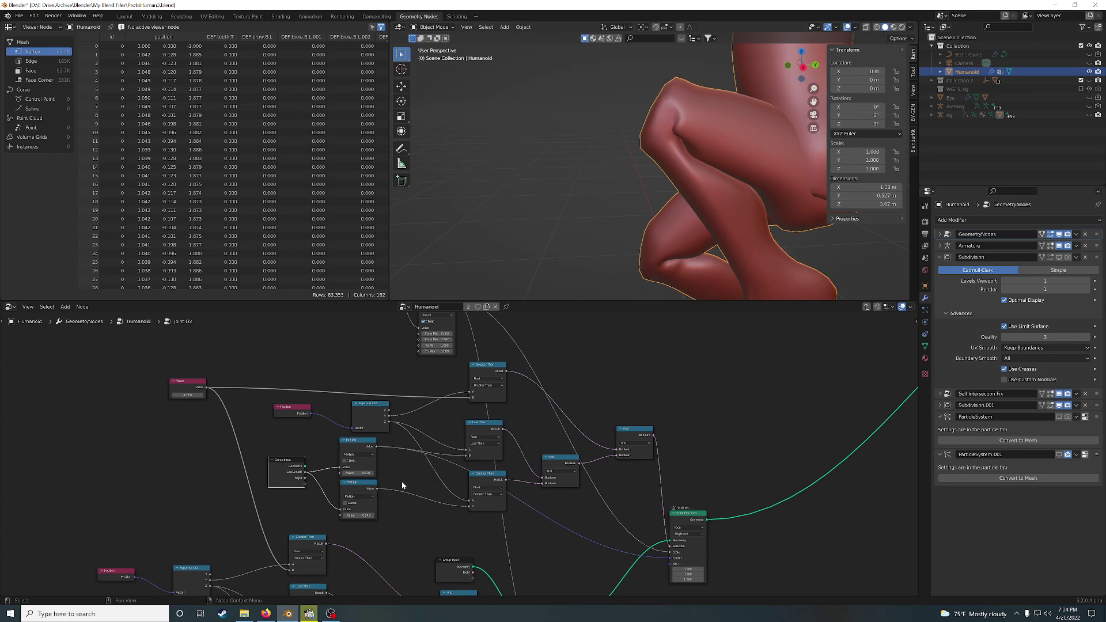
scroll(402, 482, down, 2)
middle_drag(426, 497, 437, 430)
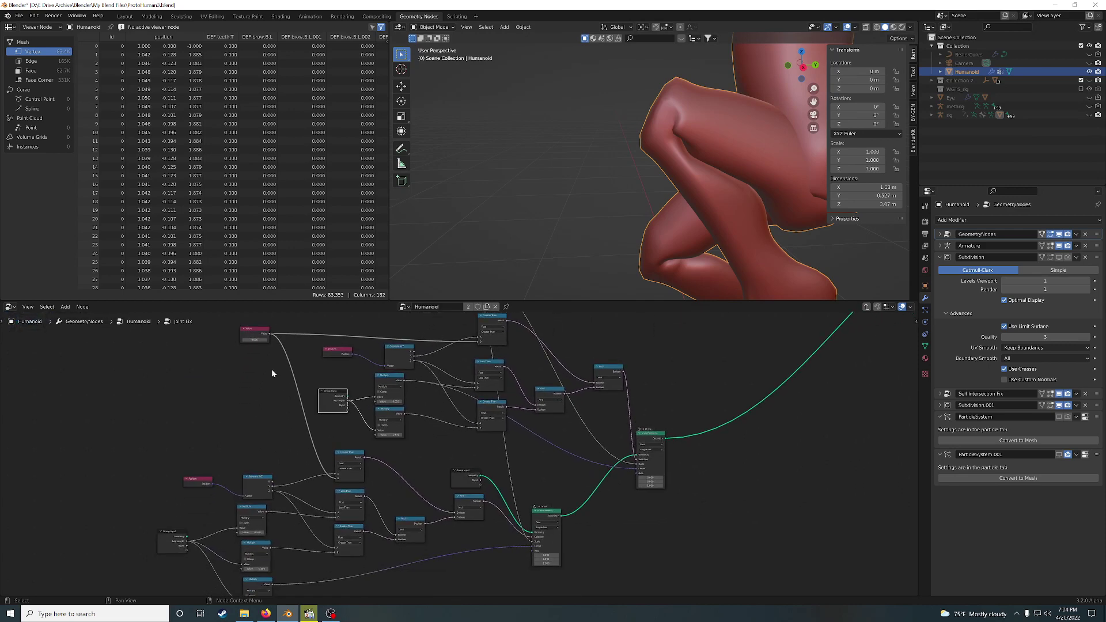
middle_drag(541, 503, 675, 376)
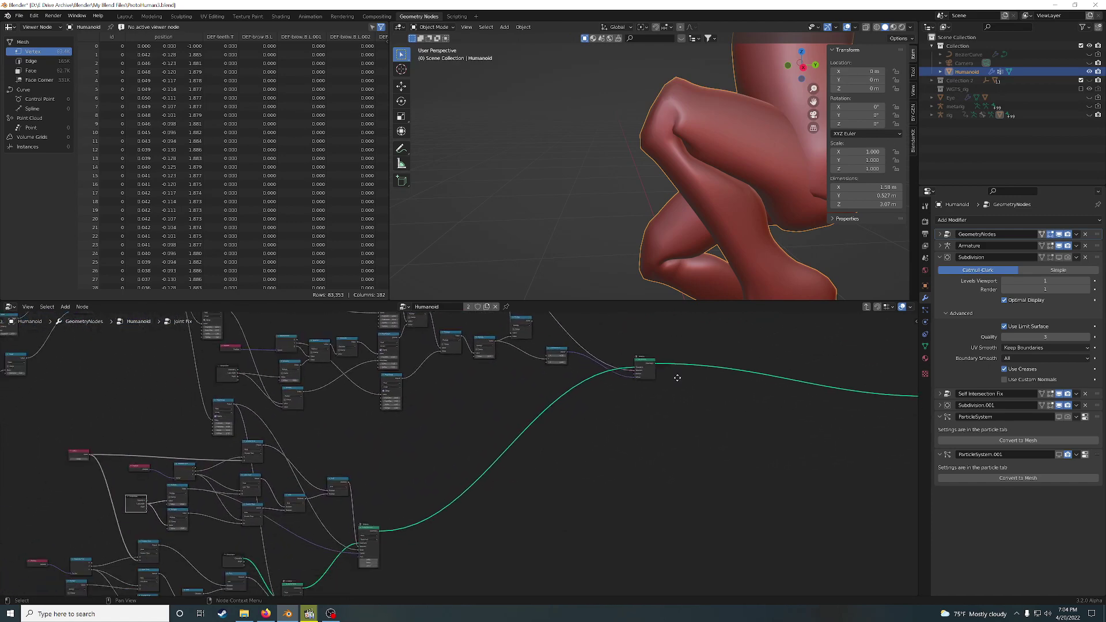
middle_drag(492, 516, 559, 426)
drag(361, 499, 362, 488)
drag(434, 433, 436, 430)
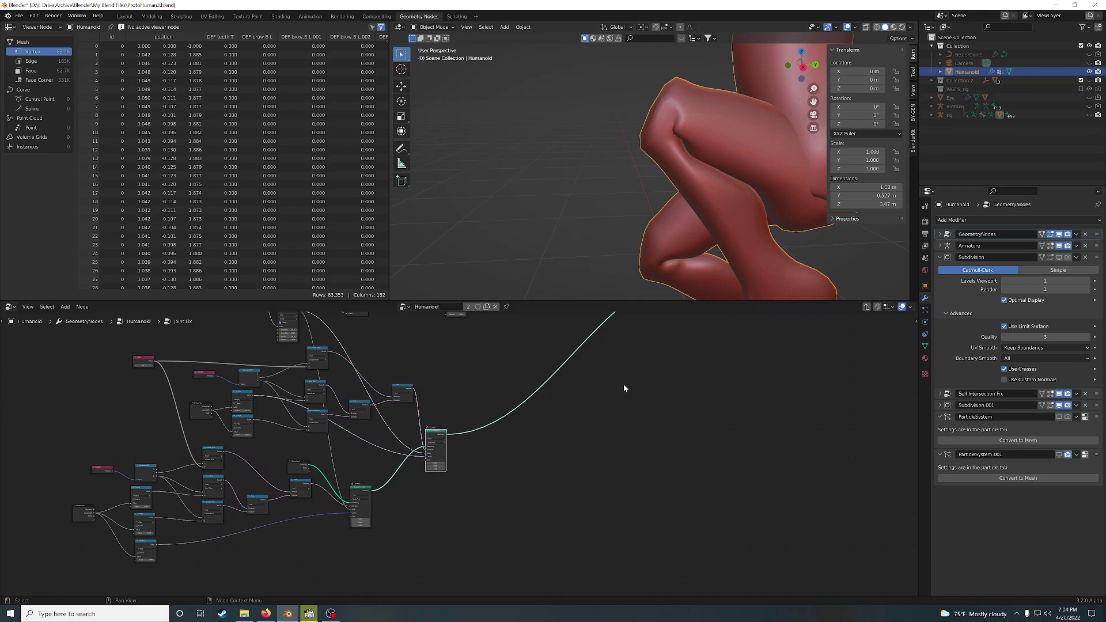
middle_drag(623, 383, 419, 527)
click(499, 424)
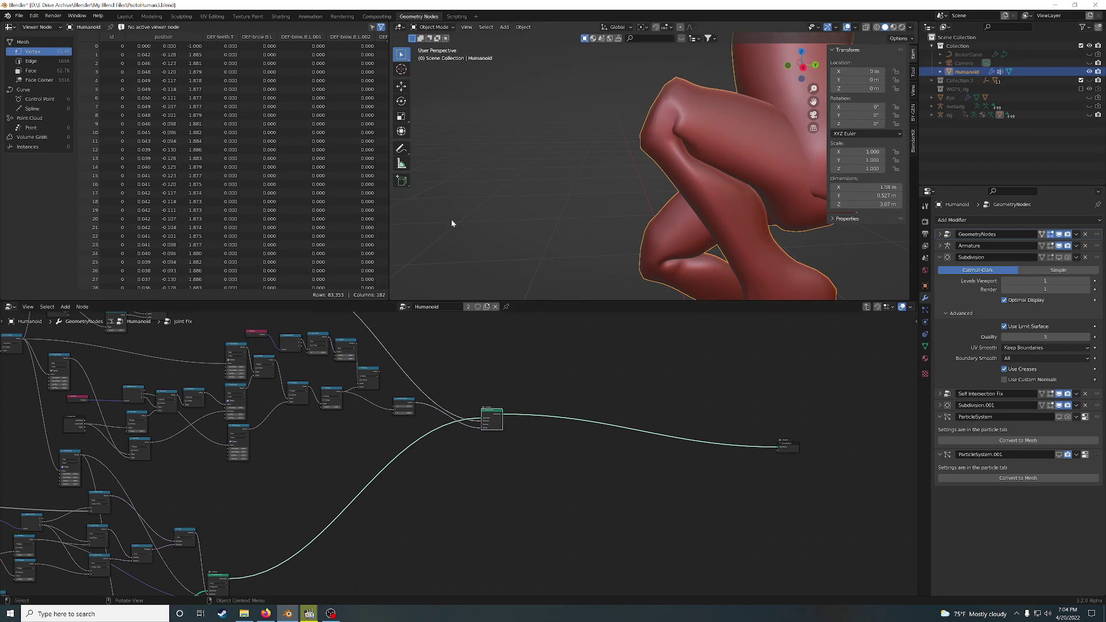
Step: Exit the Joint Fix group to the Humanoid node tree and slightly reposition its group node
click(867, 306)
middle_drag(658, 481, 578, 465)
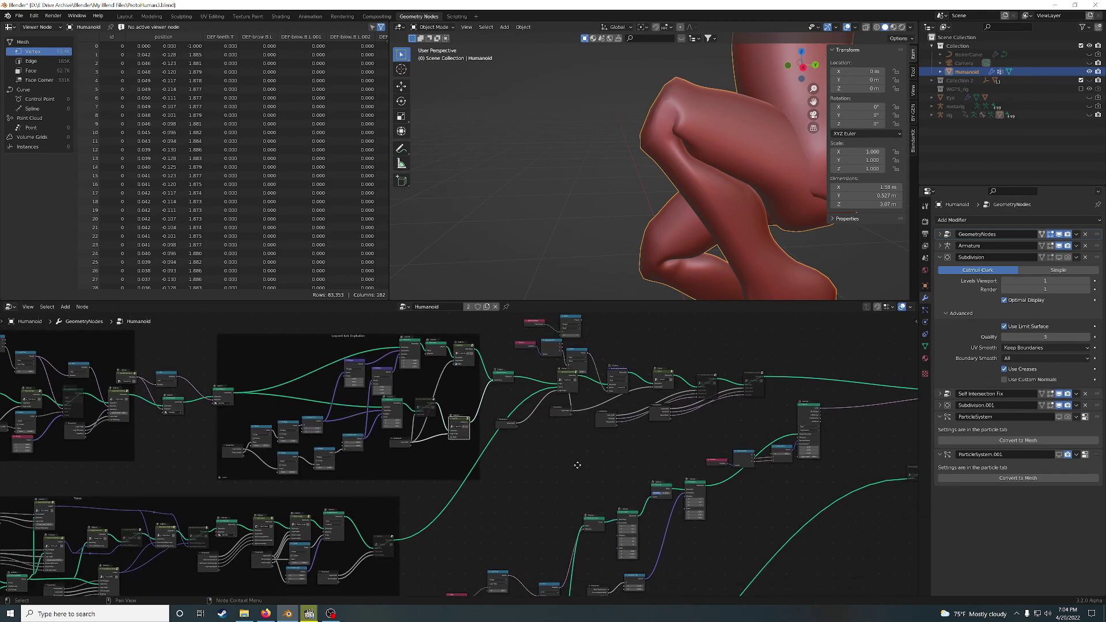
scroll(507, 448, up, 2)
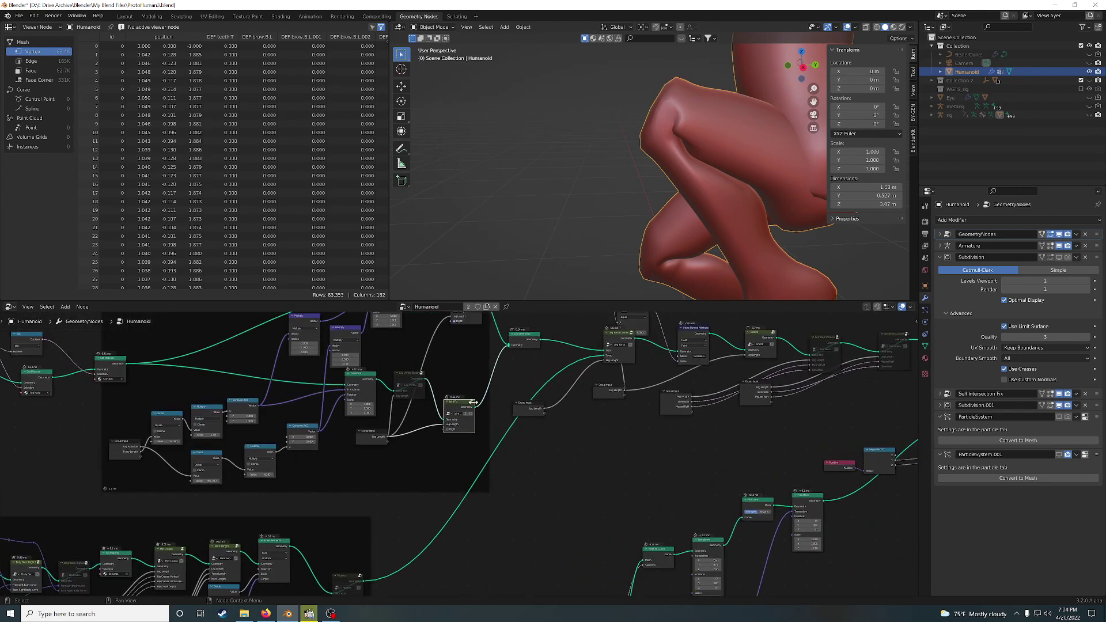
drag(455, 404, 461, 398)
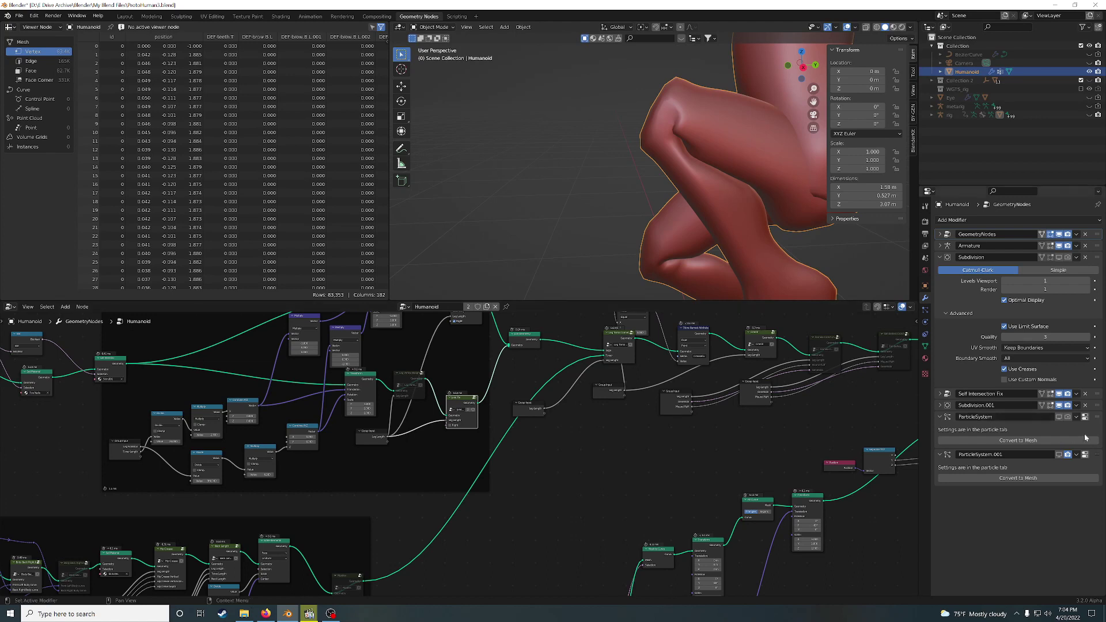
Step: Toggle the Self Intersection Fix modifier's viewport display off and on, and make it the active modifier to show its node tree
click(1059, 394)
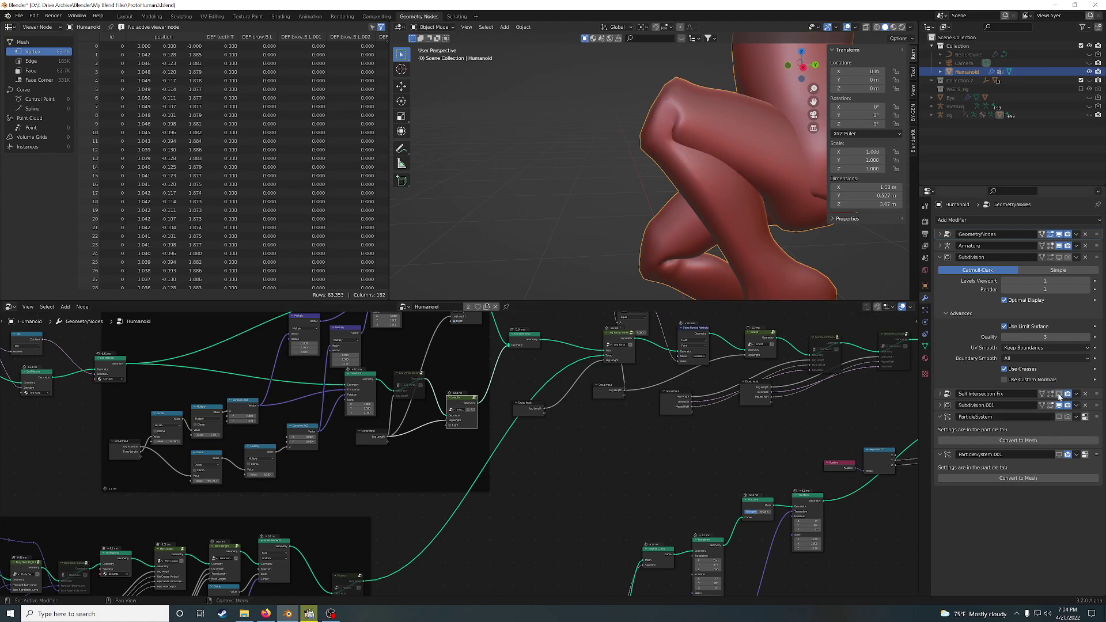
click(1059, 394)
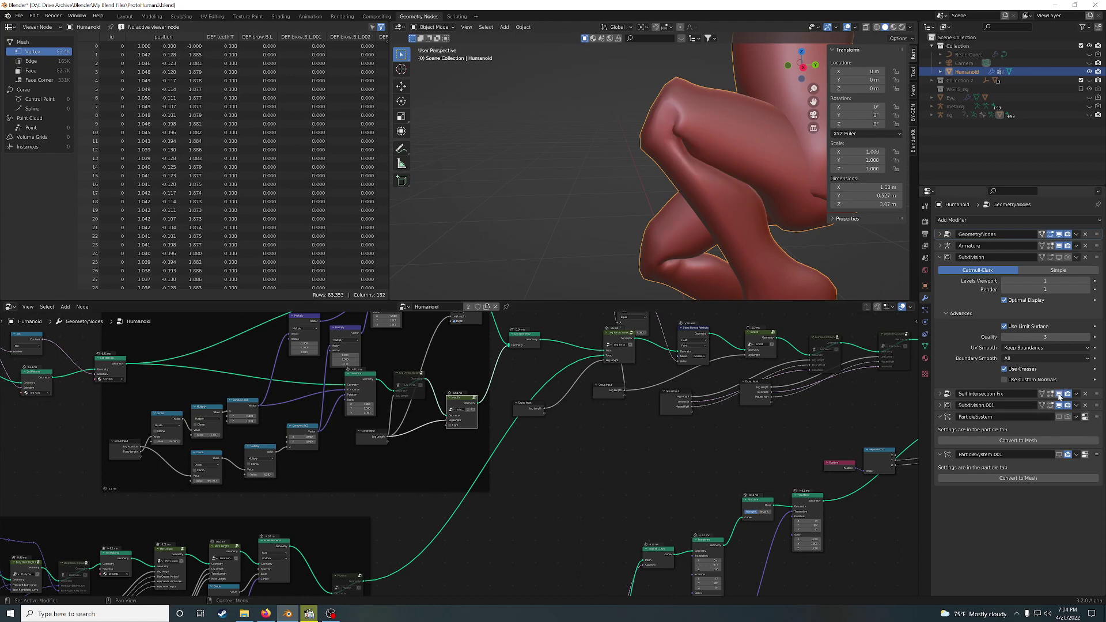
click(1098, 395)
scroll(416, 503, down, 4)
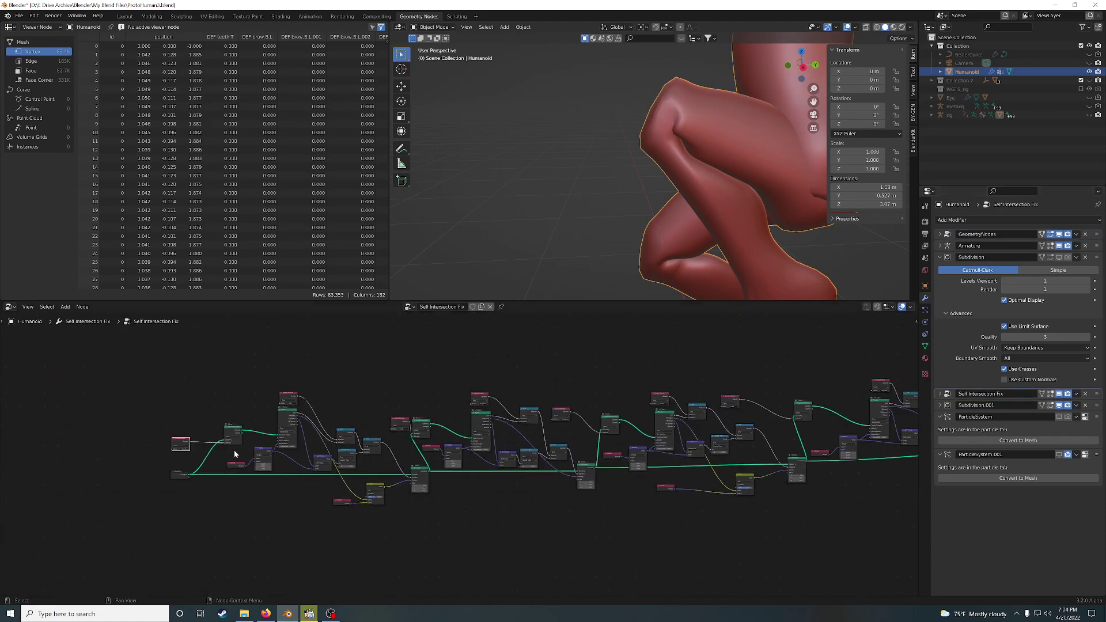
middle_drag(836, 491, 615, 476)
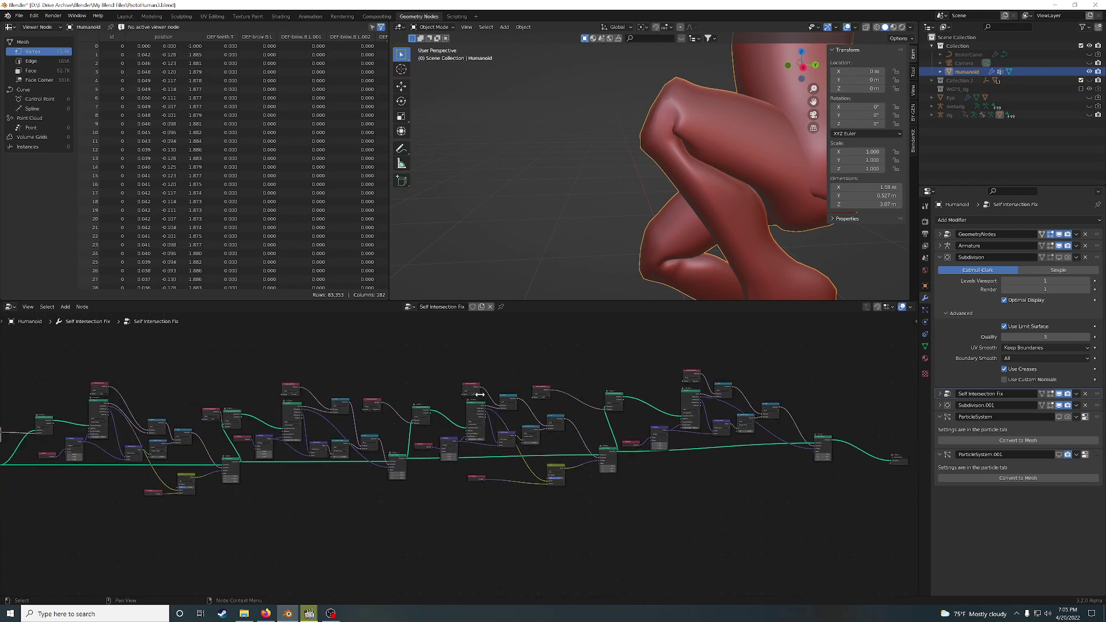
drag(394, 369, 913, 538)
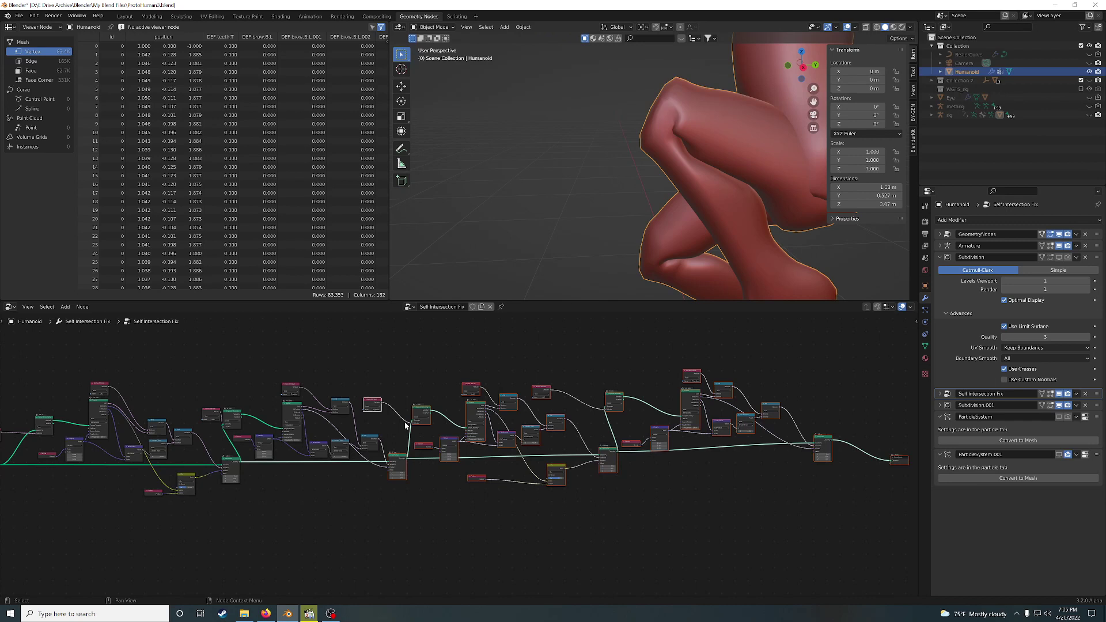
click(398, 401)
drag(372, 368, 759, 378)
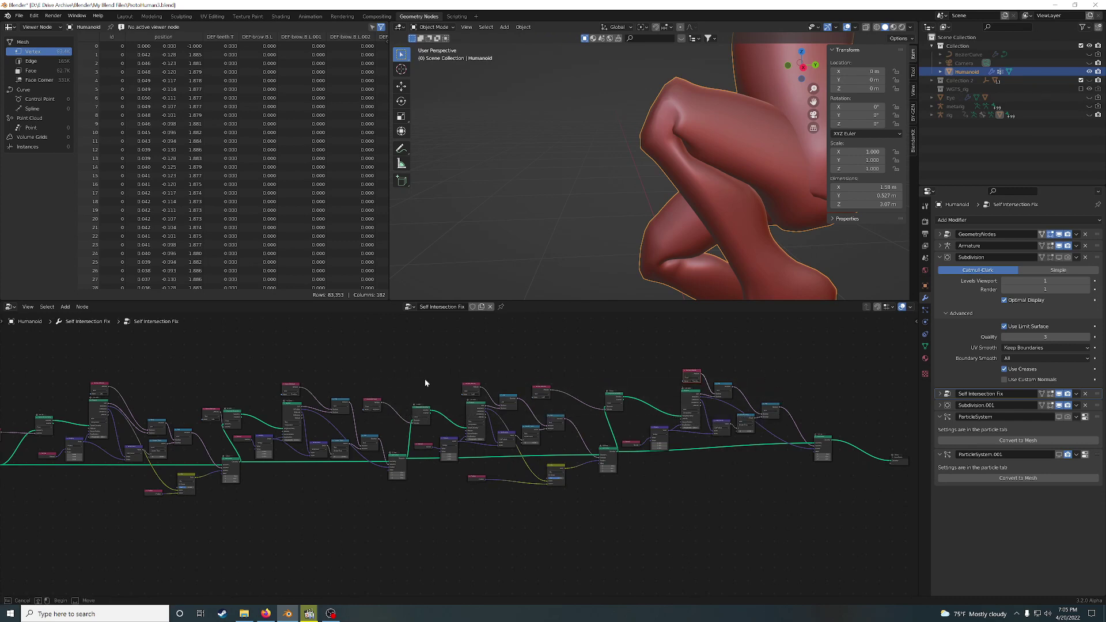
drag(403, 359, 849, 524)
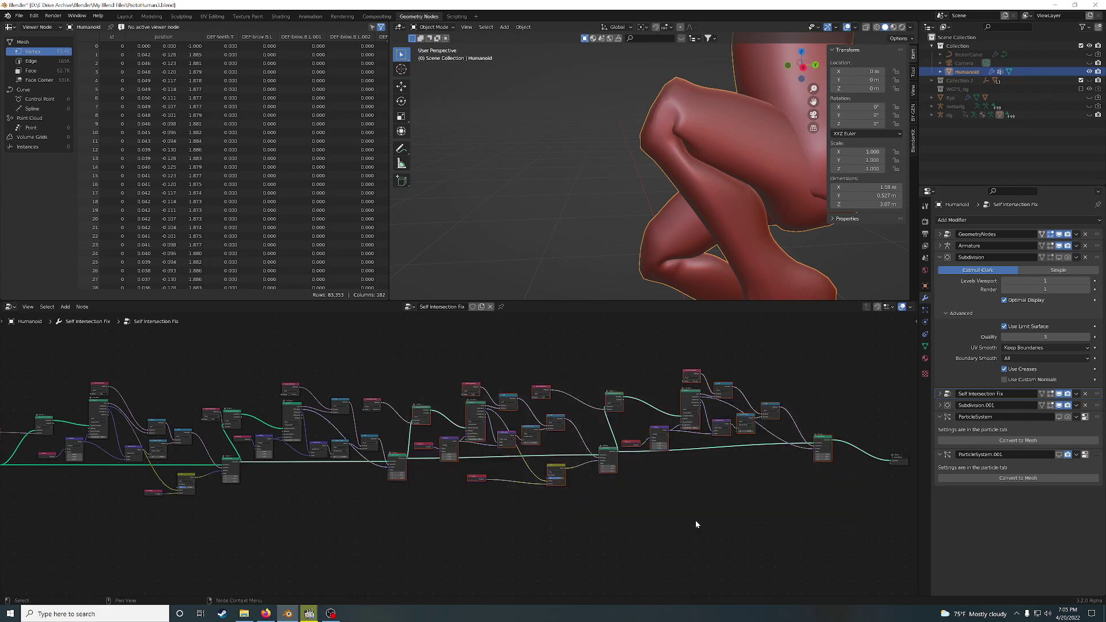
click(402, 467)
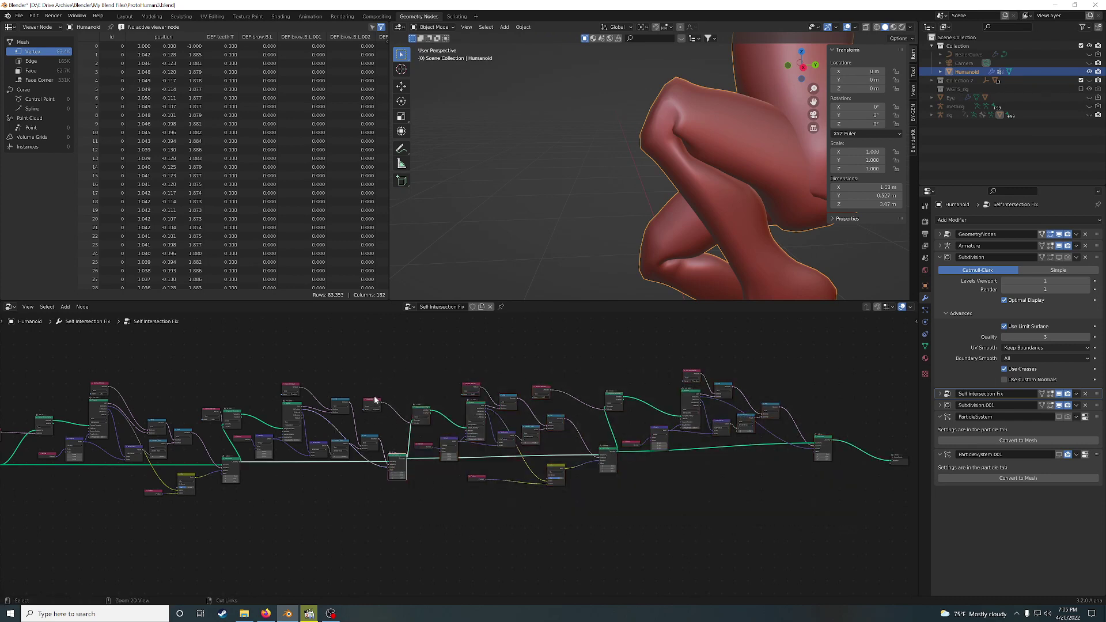
click(373, 406)
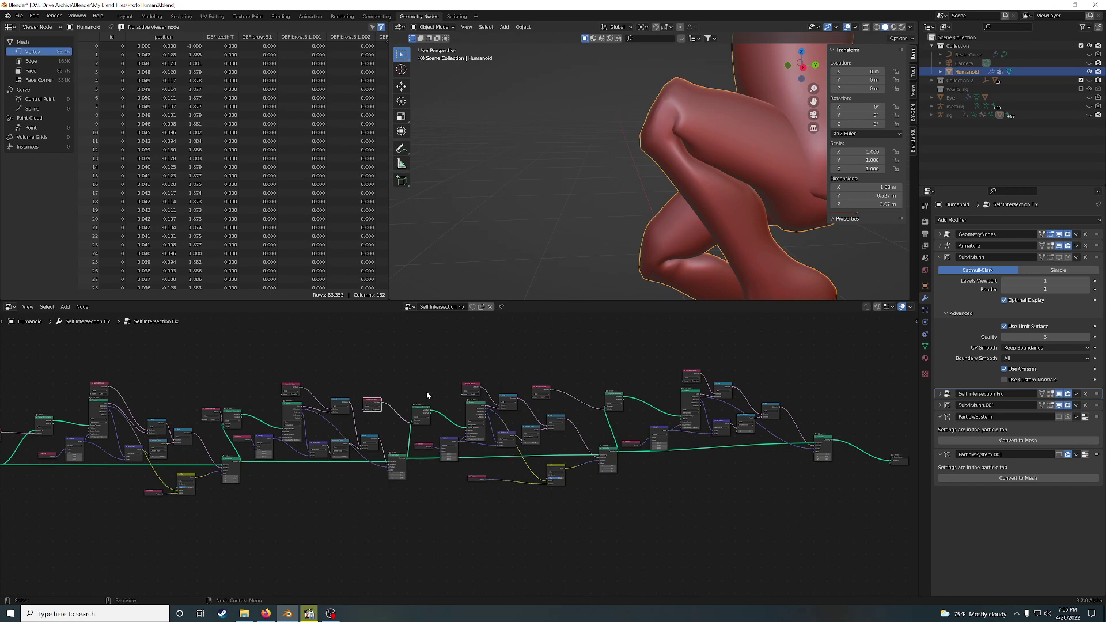
click(419, 411)
shift+click(370, 403)
Step: Select the last two raycast sections with their leading Named Attribute node and move them well clear of the first two sections
drag(425, 365, 829, 556)
click(374, 405)
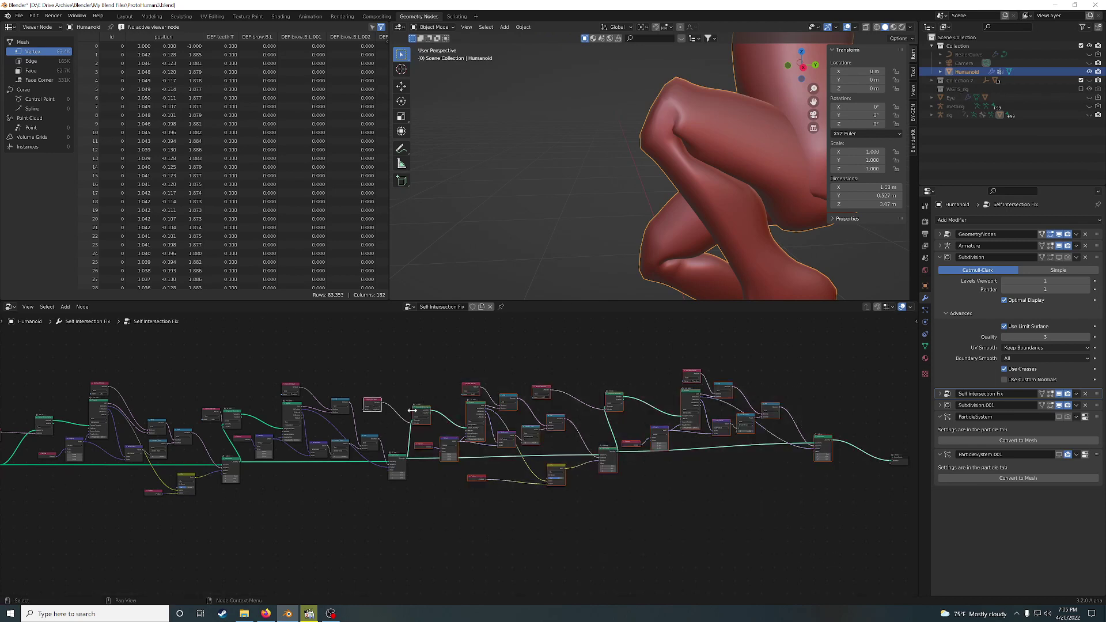
key(g)
click(579, 405)
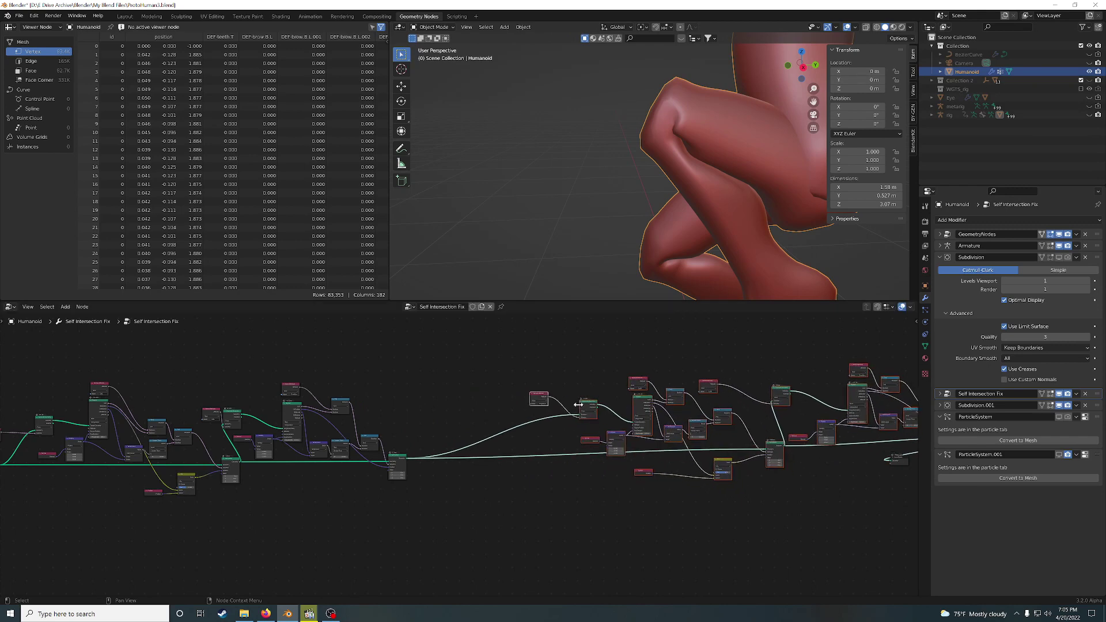
middle_drag(754, 499, 472, 502)
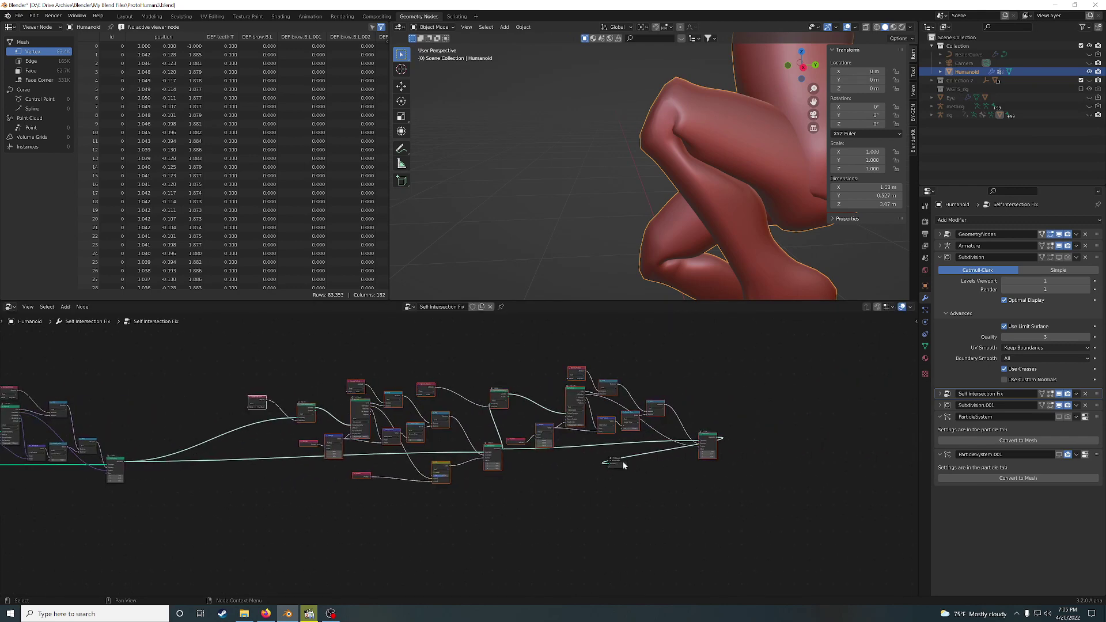
middle_drag(650, 482, 617, 484)
Step: Move the Named Attribute node feeding the first Separate Geometry node higher above the Group Input and check its attribute name
scroll(617, 484, up, 5)
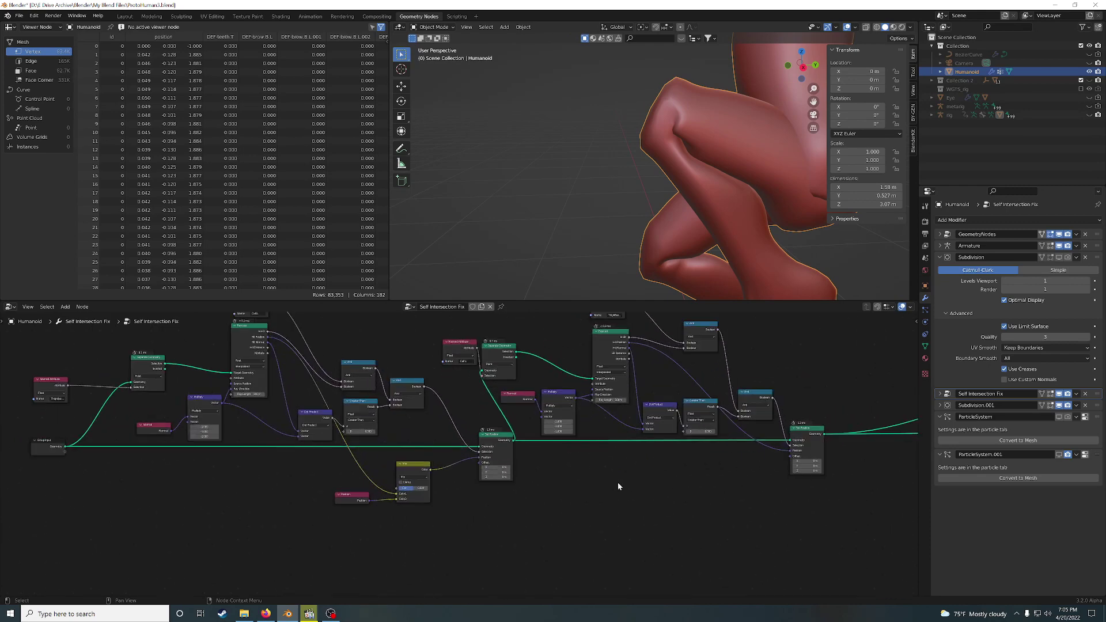
middle_drag(181, 448, 489, 496)
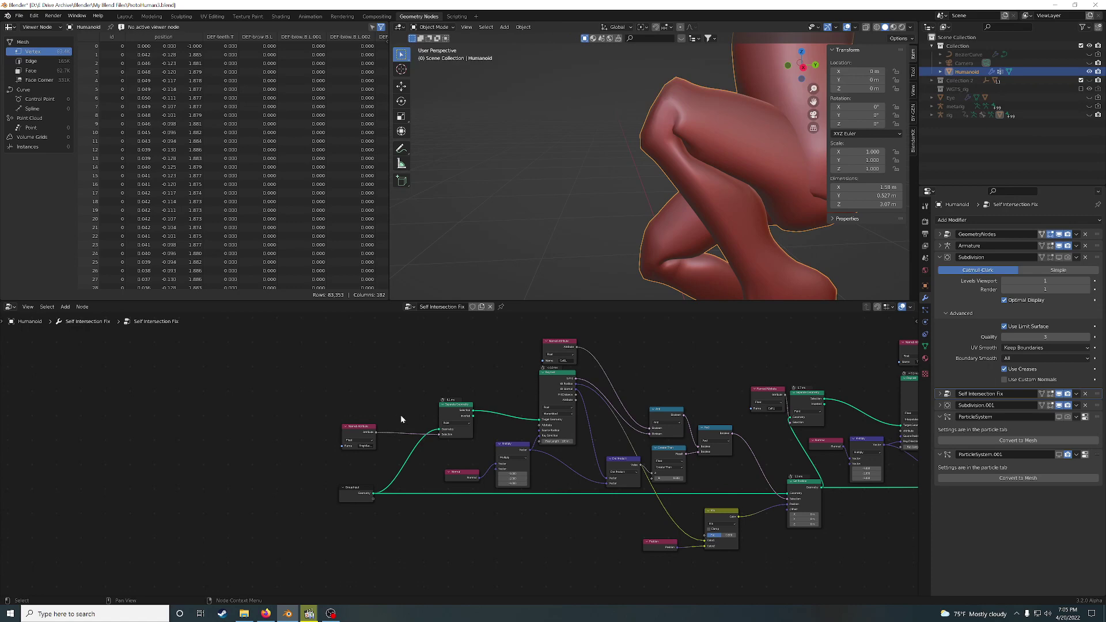
scroll(363, 454, up, 3)
middle_drag(361, 458, 467, 479)
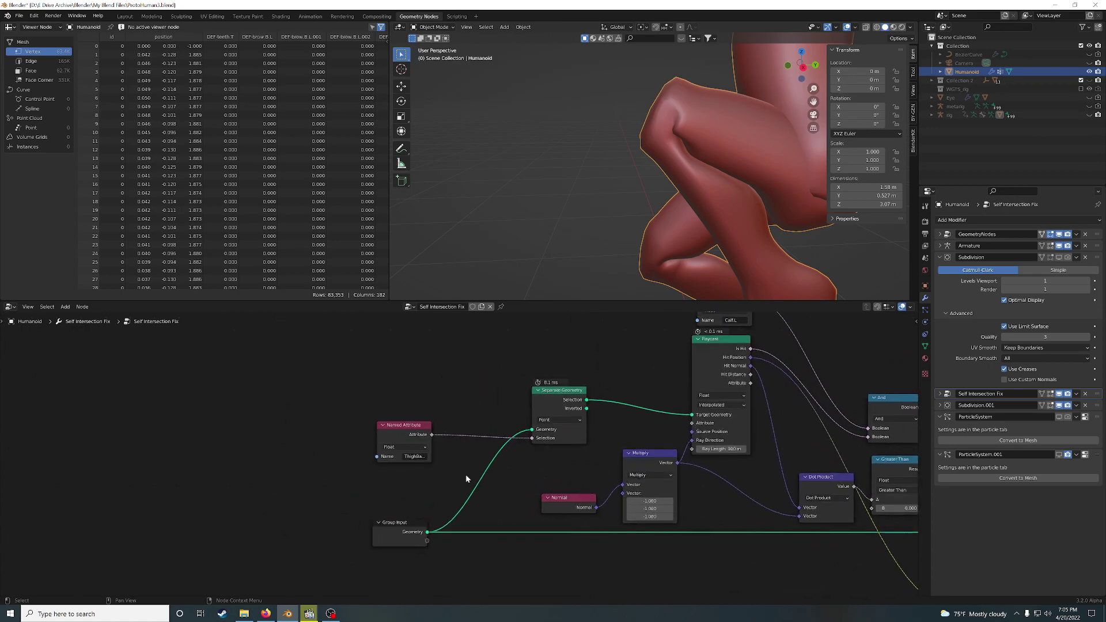
drag(407, 433, 400, 409)
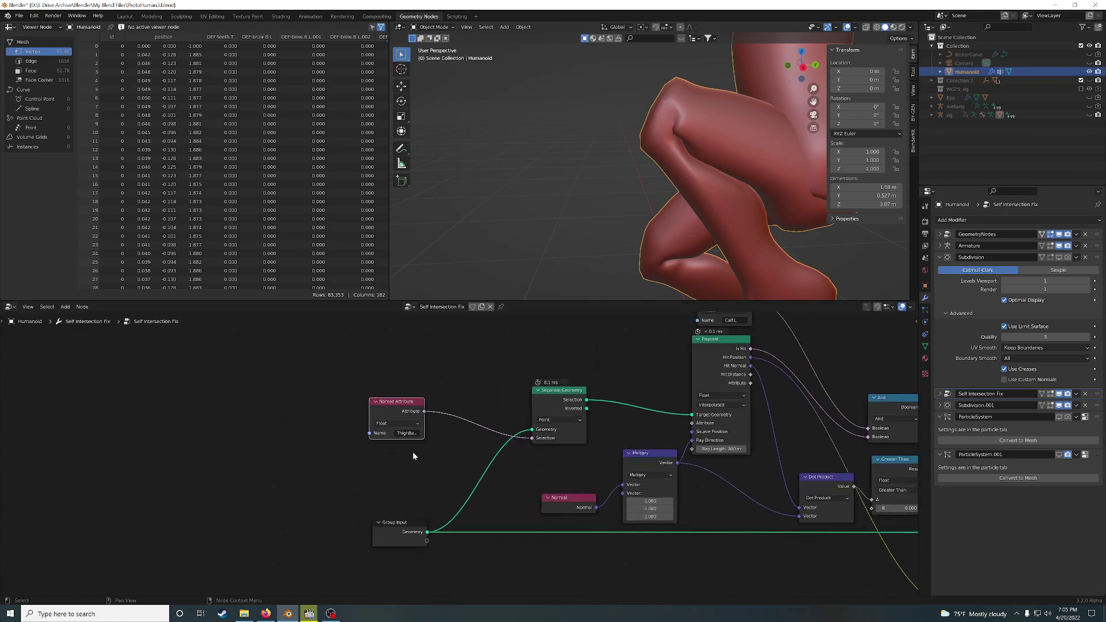
click(406, 435)
mouse_move(396, 402)
mouse_down()
mouse_move(423, 380)
mouse_move(402, 399)
mouse_up()
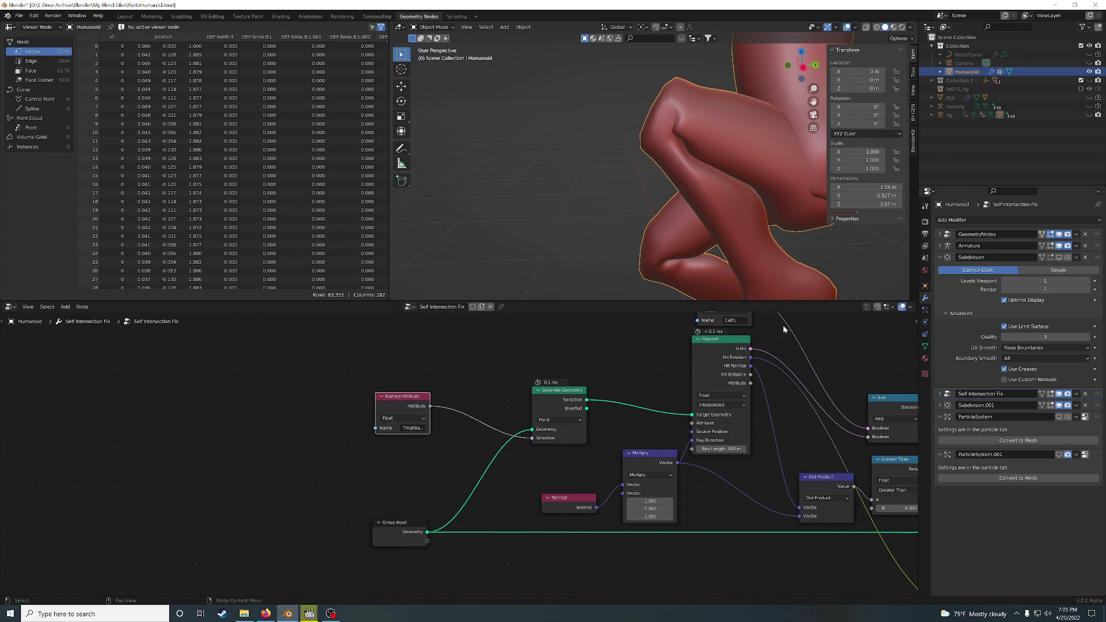
Step: Make the GeometryNodes modifier active and open the Leg Vertex Weights.001 group in the Humanoid node tree, framing all its nodes
click(1097, 234)
scroll(579, 363, down, 6)
middle_drag(752, 370, 298, 360)
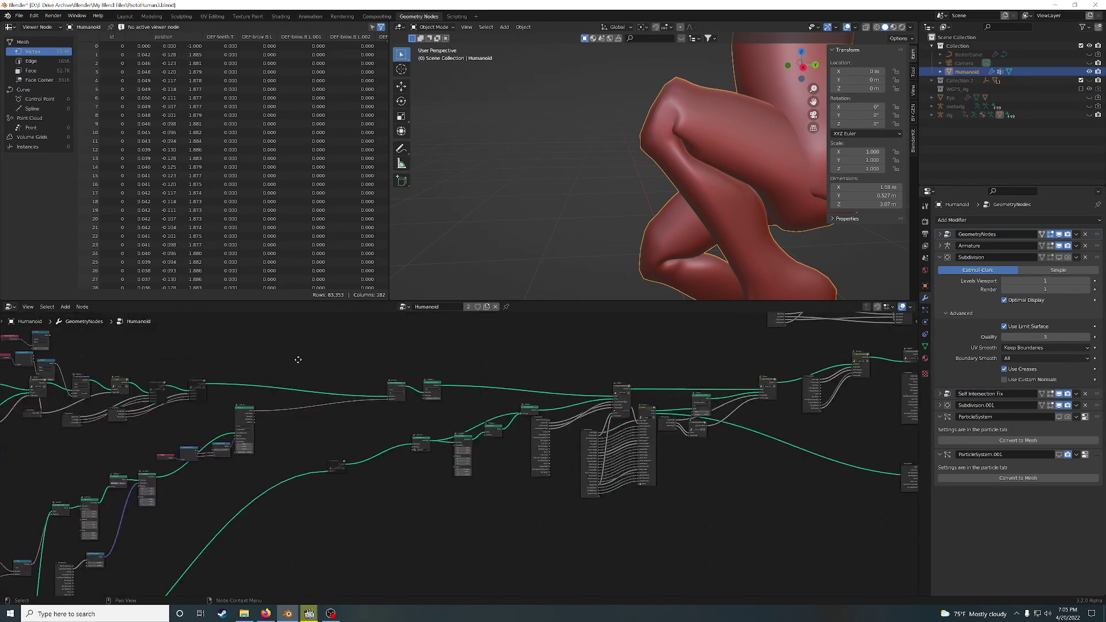
scroll(720, 428, up, 3)
middle_drag(674, 427, 338, 429)
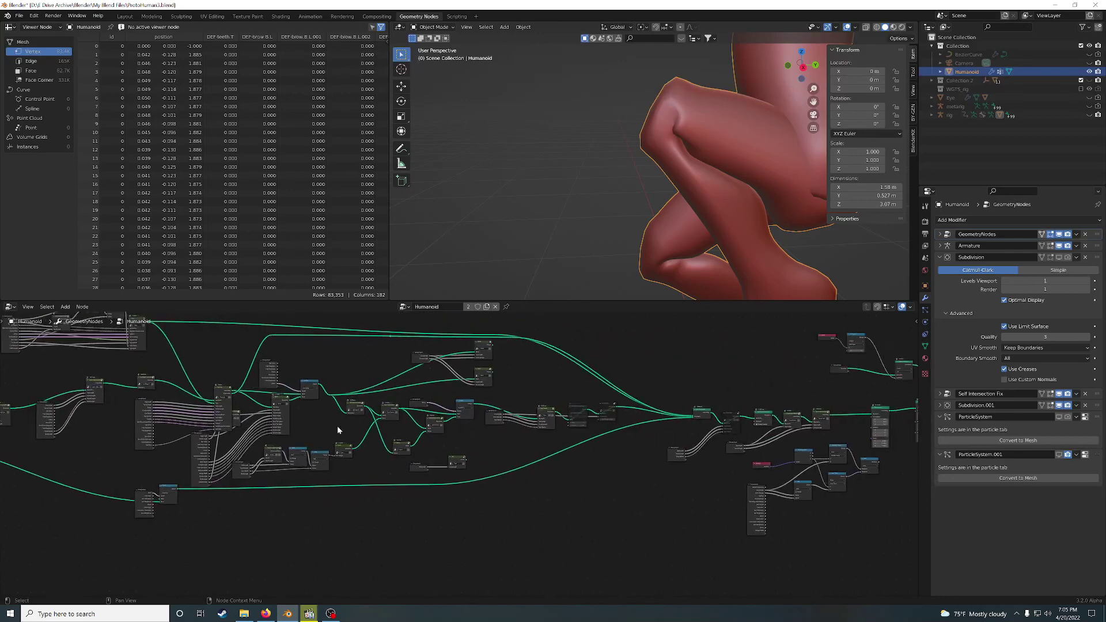
scroll(520, 405, up, 5)
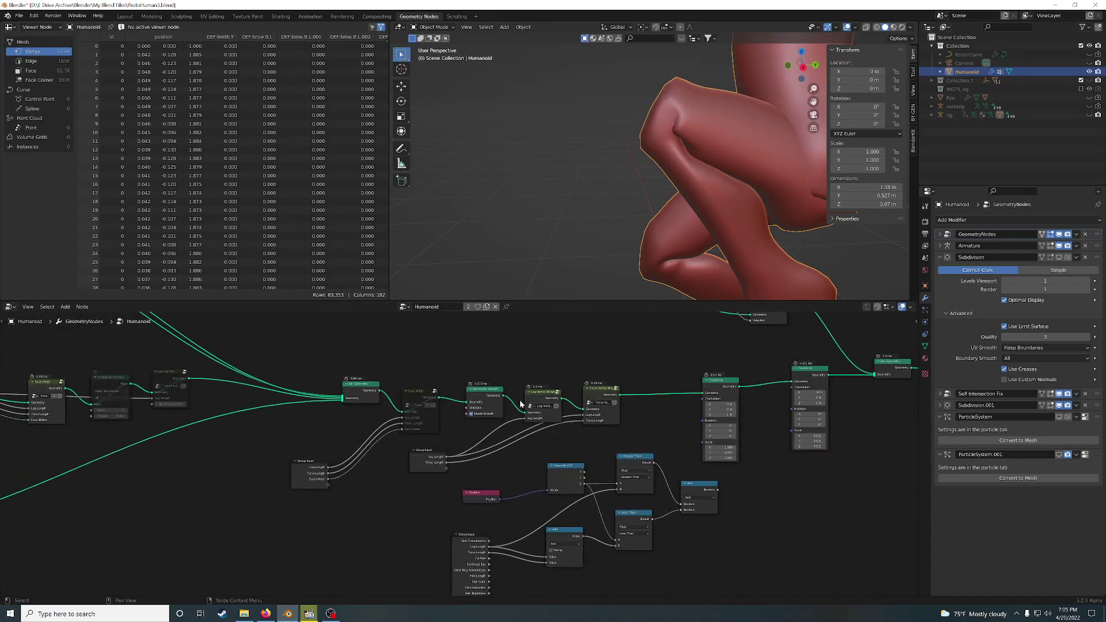
click(557, 392)
middle_drag(496, 390, 430, 392)
key(Home)
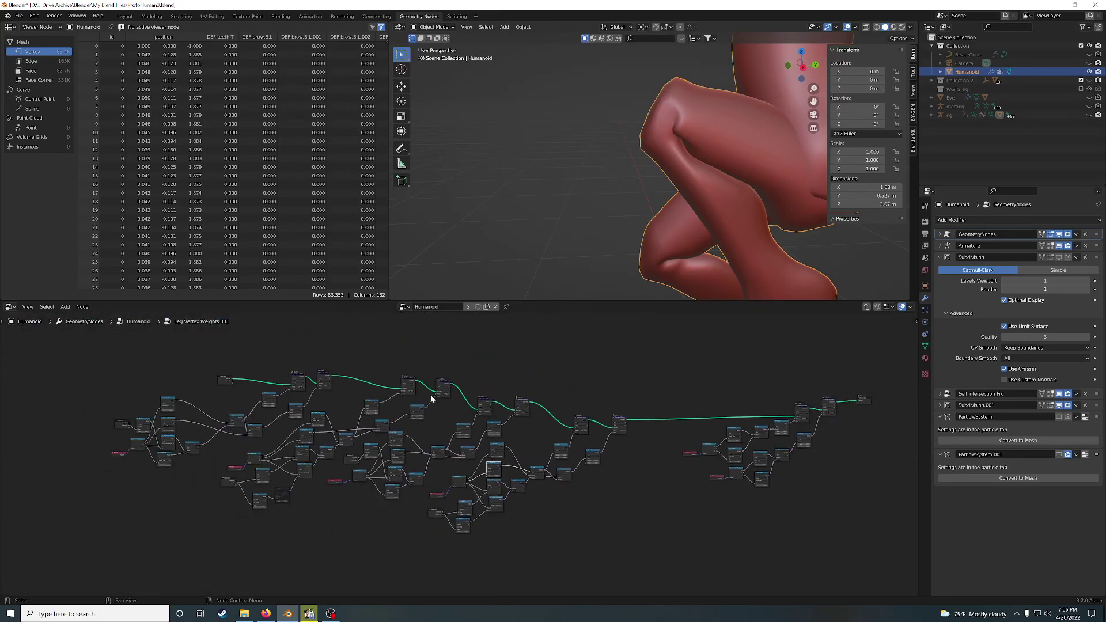
Step: Move the Group Input node feeding the geometry chain farther away from the first Store Named Attribute node
scroll(552, 412, up, 5)
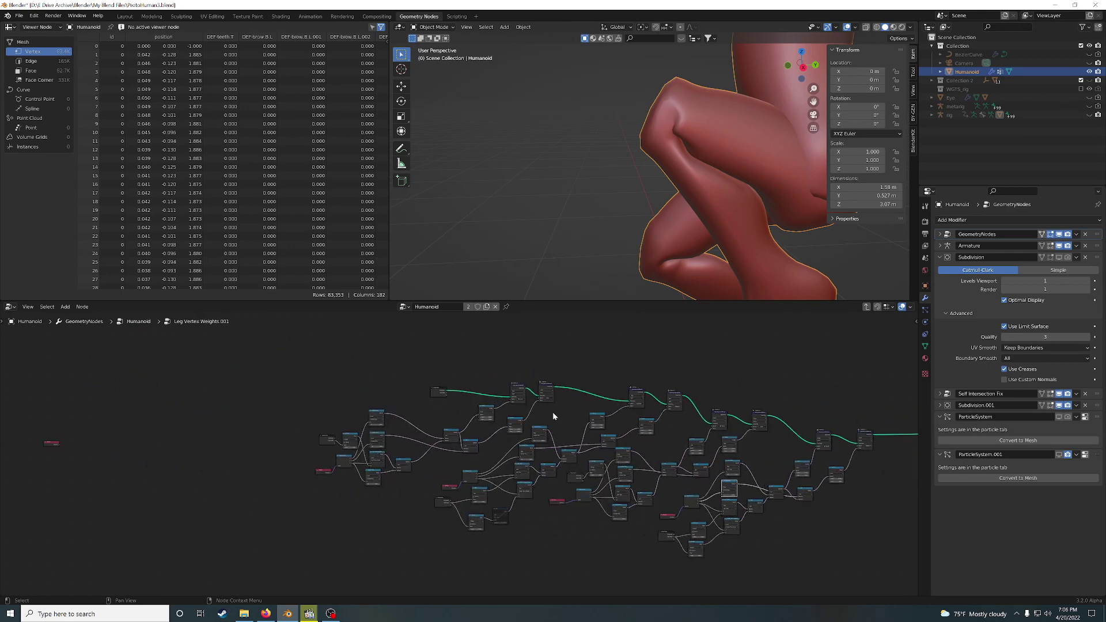
scroll(436, 378, up, 1)
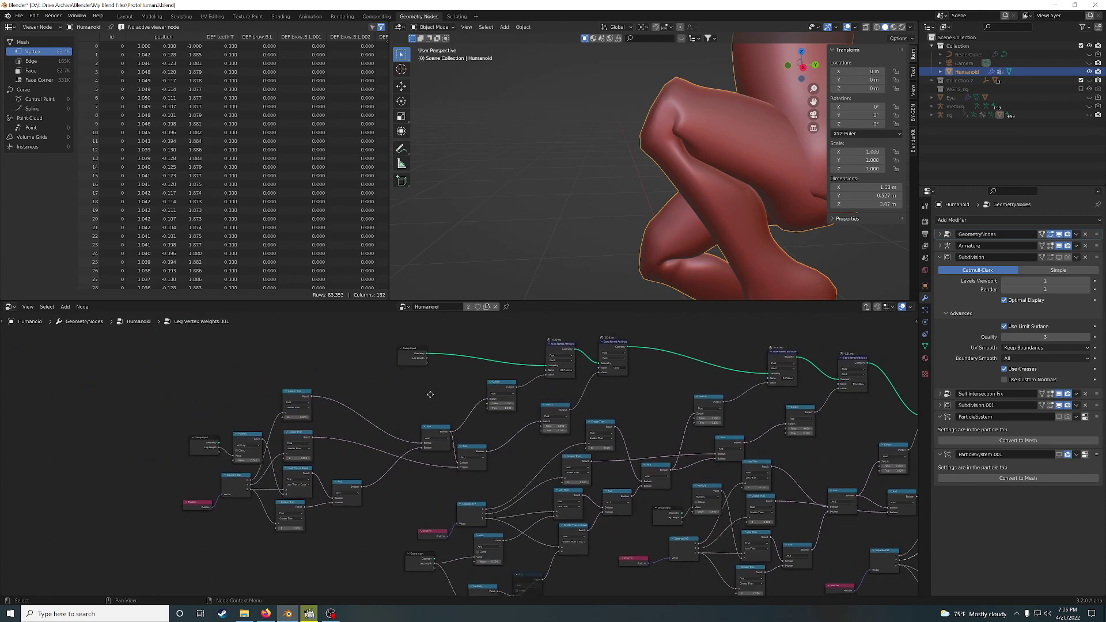
scroll(438, 381, up, 1)
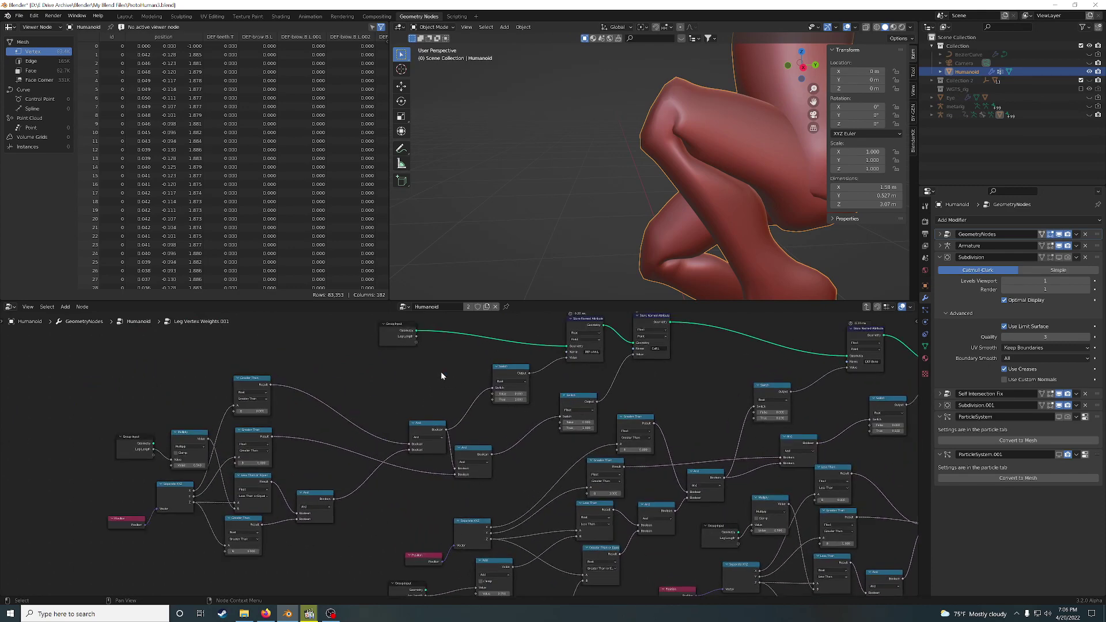
scroll(440, 371, left, 2)
scroll(440, 371, up, 1)
drag(427, 351, 365, 374)
ctrl+scroll(365, 375, right, 2)
scroll(458, 371, up, 1)
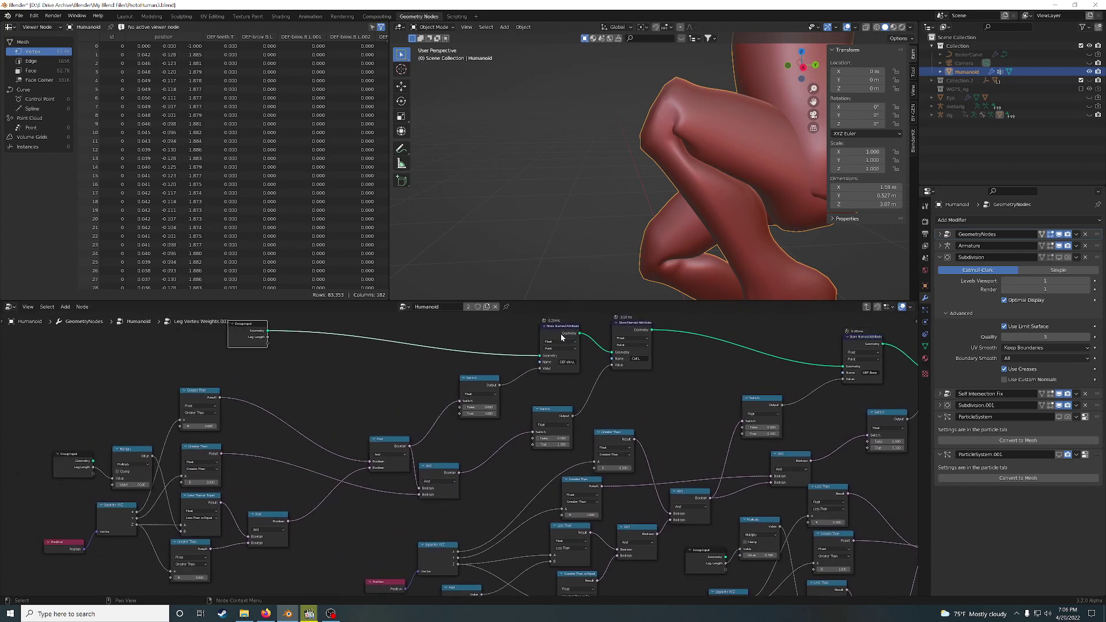
Step: Slightly reposition the first Store Named Attribute node, the second And node and the Store Named Attribute node that writes the thigh attribute
drag(553, 330, 537, 333)
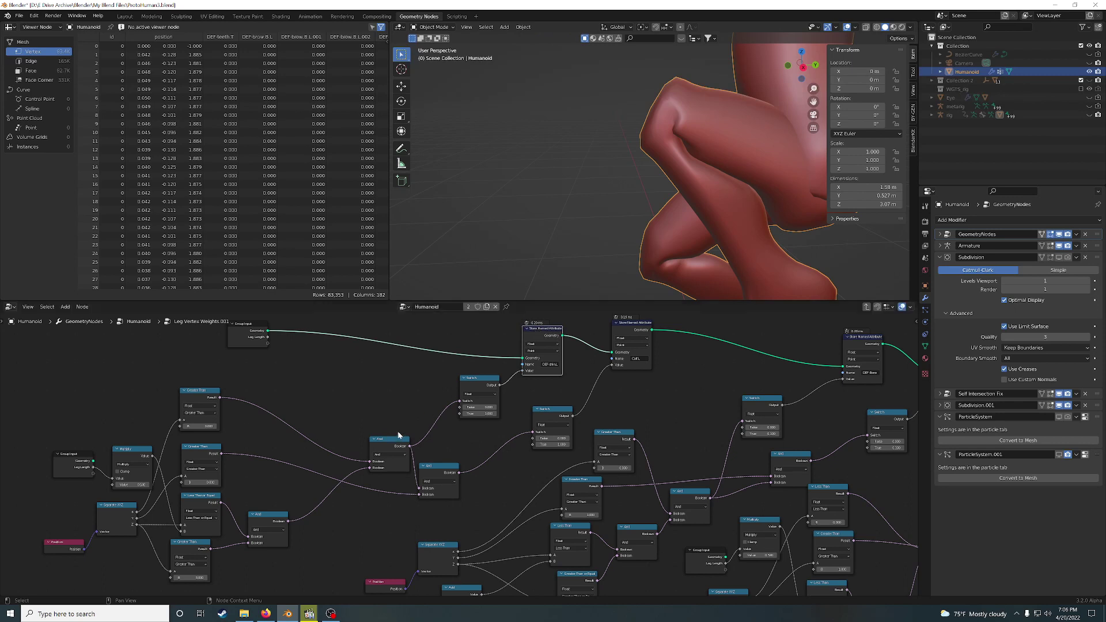
drag(441, 467, 445, 461)
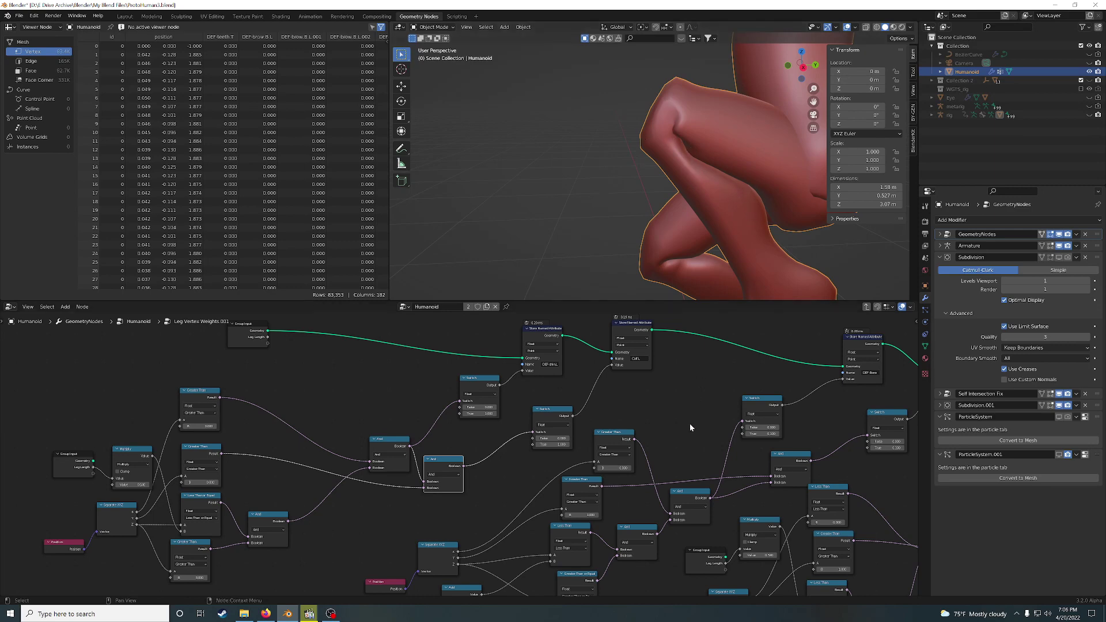
ctrl+scroll(657, 371, right, 10)
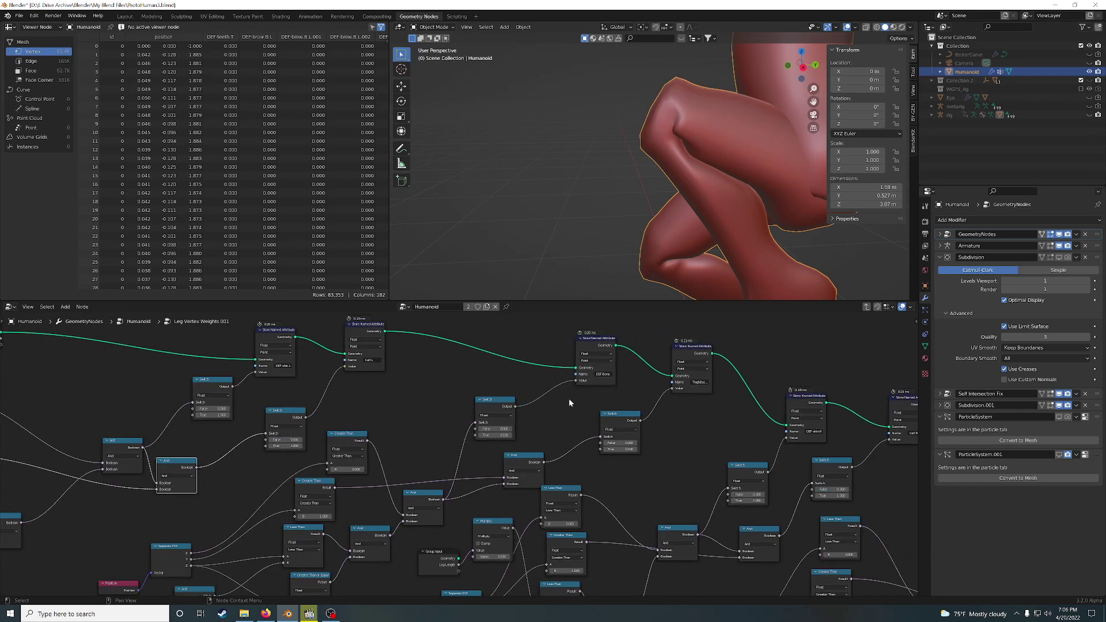
drag(697, 346, 695, 344)
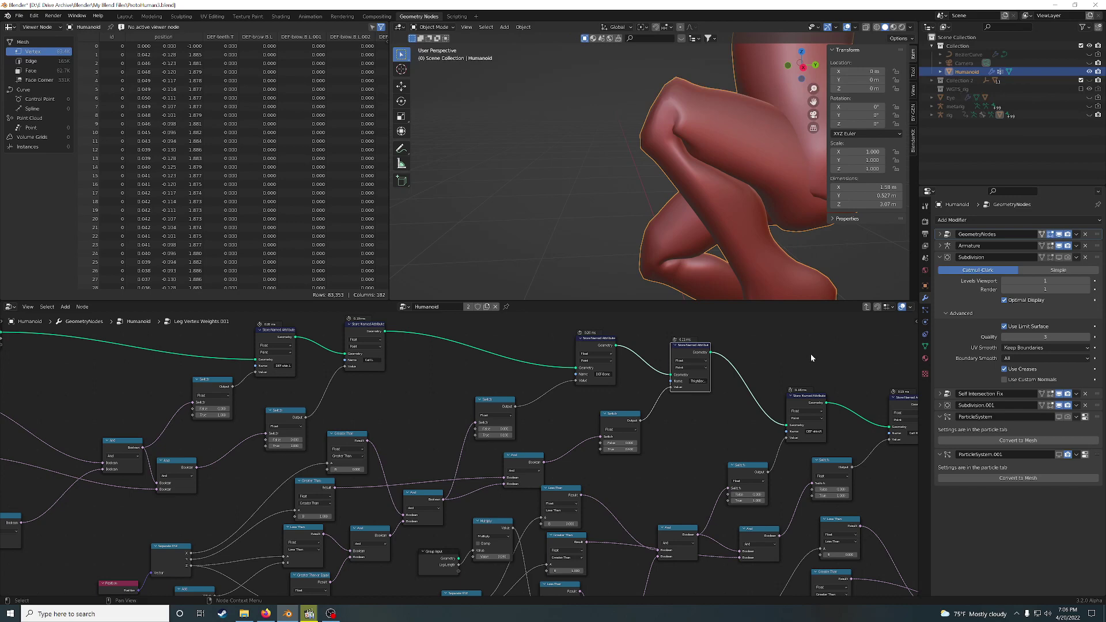
Step: Make the Self Intersection Fix modifier active and move the calf Named Attribute node slightly higher above the first Raycast node
click(1099, 395)
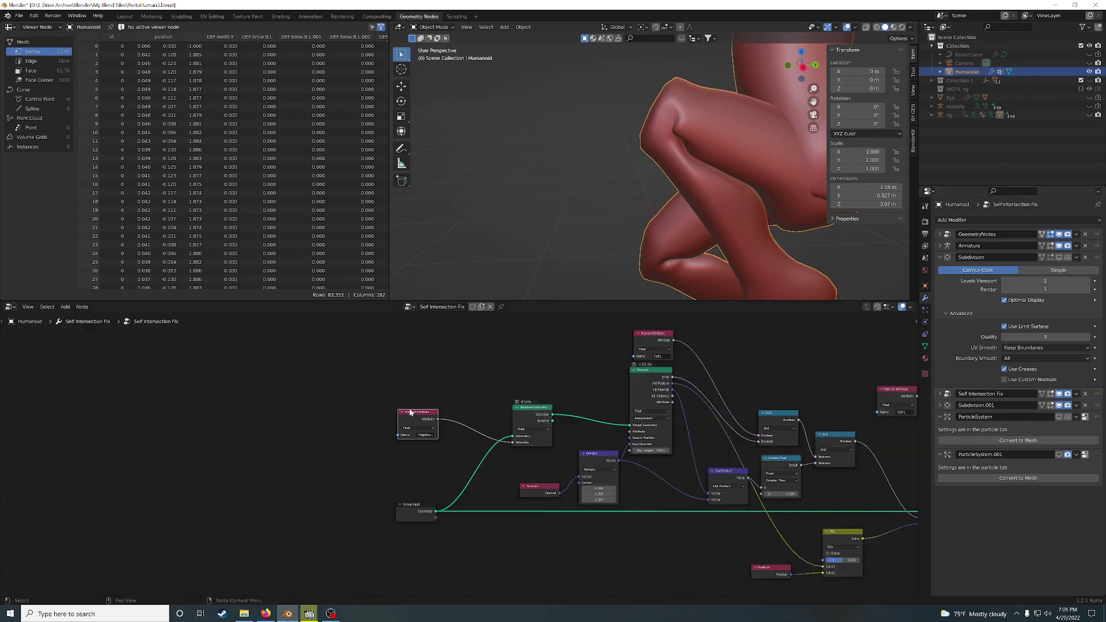
middle_drag(532, 363, 387, 396)
drag(510, 368, 513, 363)
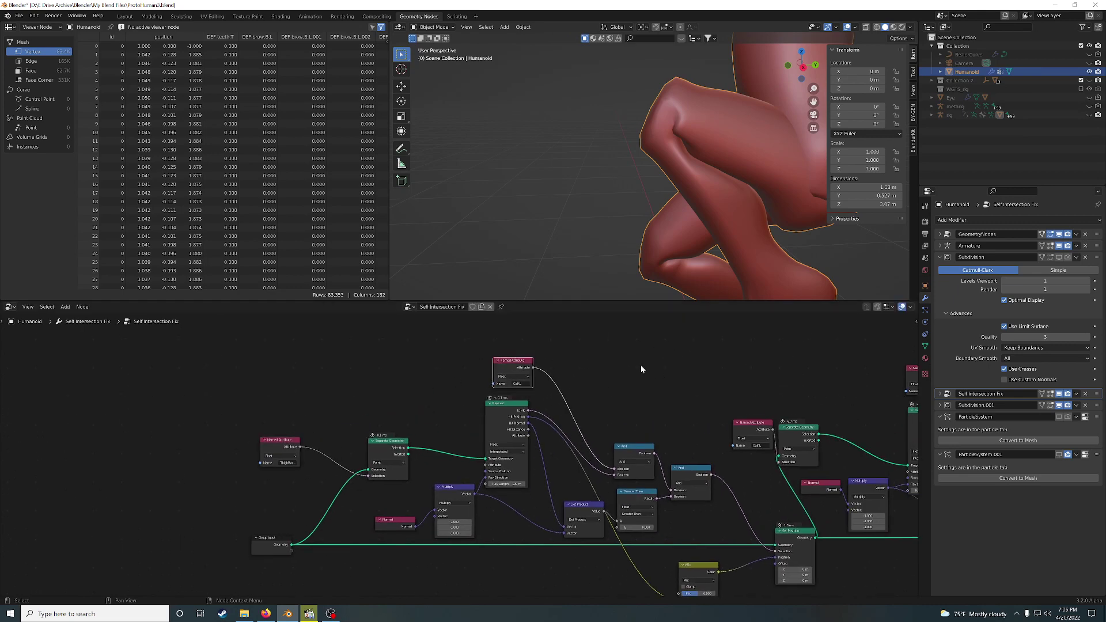
middle_drag(641, 369, 531, 377)
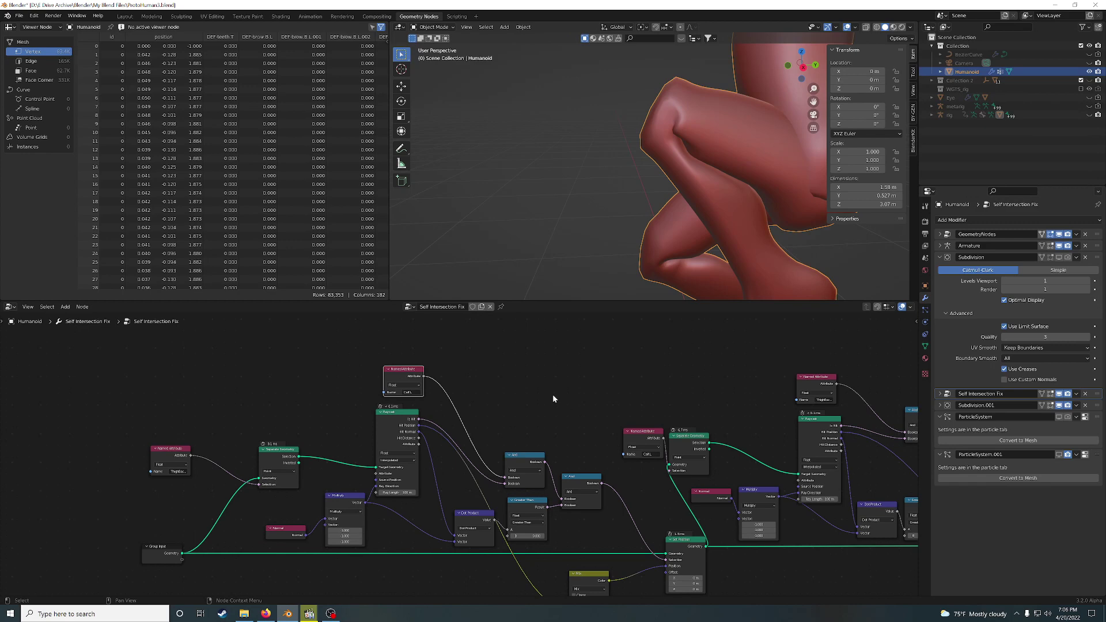
Step: Nudge the Group Input node and move the thigh Named Attribute node closer to the first Separate Geometry node
ctrl+scroll(365, 387, left, 5)
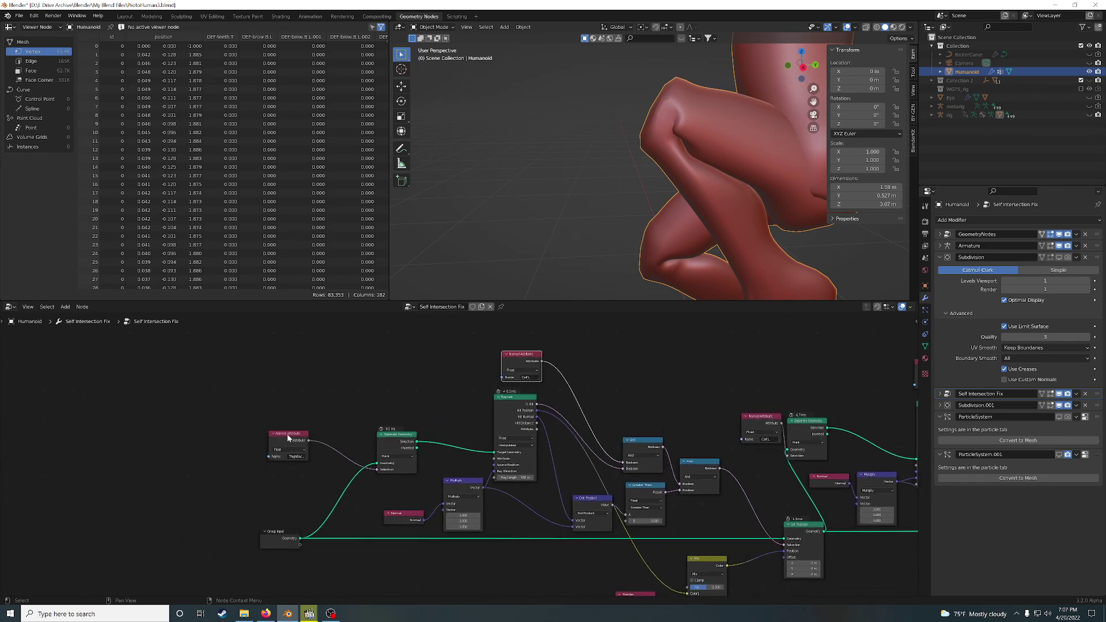
mouse_move(278, 539)
mouse_down()
mouse_move(267, 527)
mouse_move(302, 524)
mouse_move(265, 529)
mouse_move(281, 529)
mouse_up()
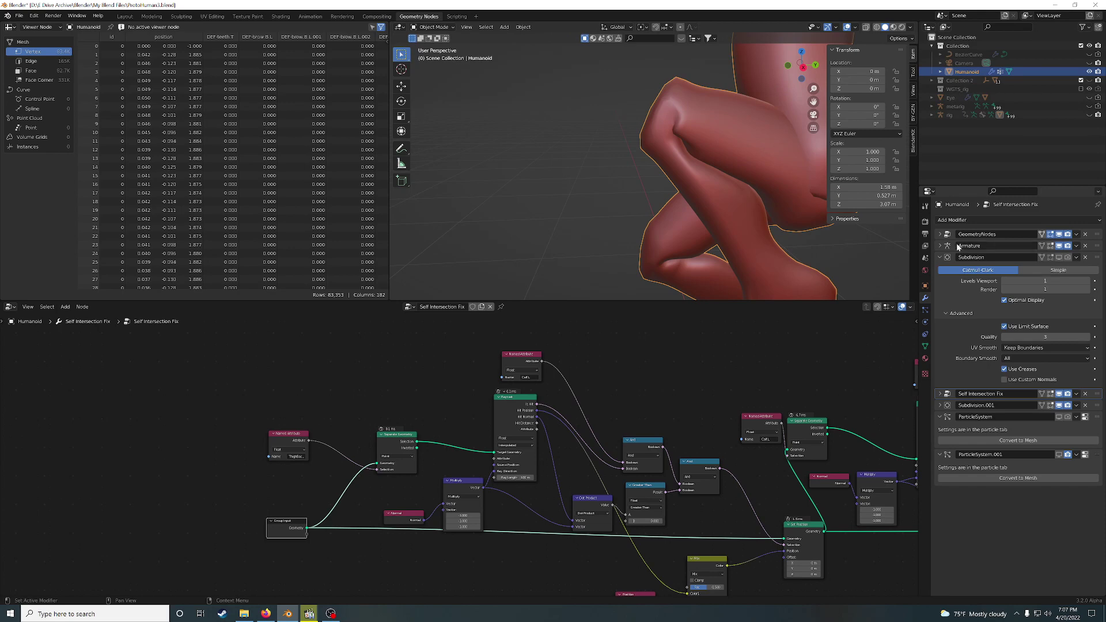
drag(280, 526, 280, 535)
middle_drag(340, 491, 369, 492)
scroll(368, 493, up, 2)
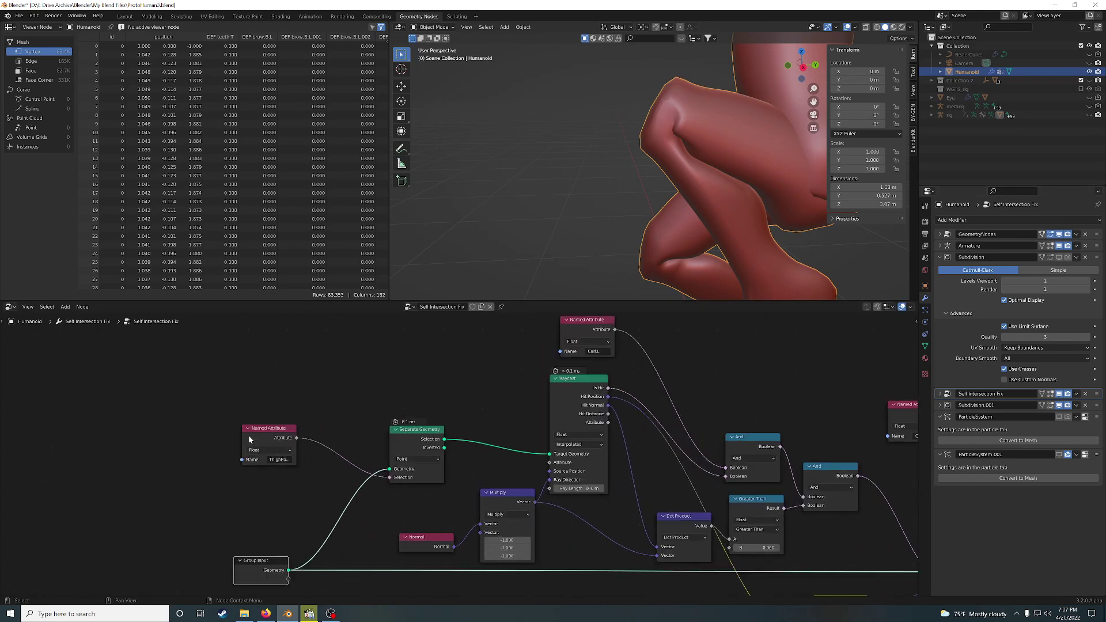
drag(249, 440, 294, 439)
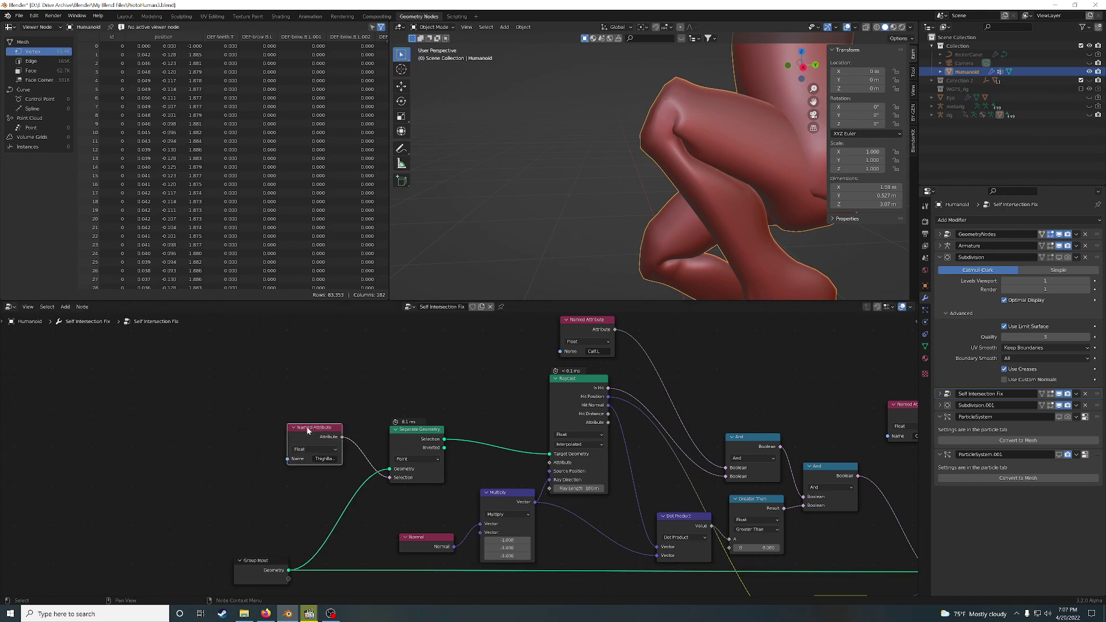
Step: Preview the first Separate Geometry node's Selection output and its Inverted output, viewing the leg from different angles
ctrl+shift+click(427, 439)
middle_drag(702, 244, 732, 224)
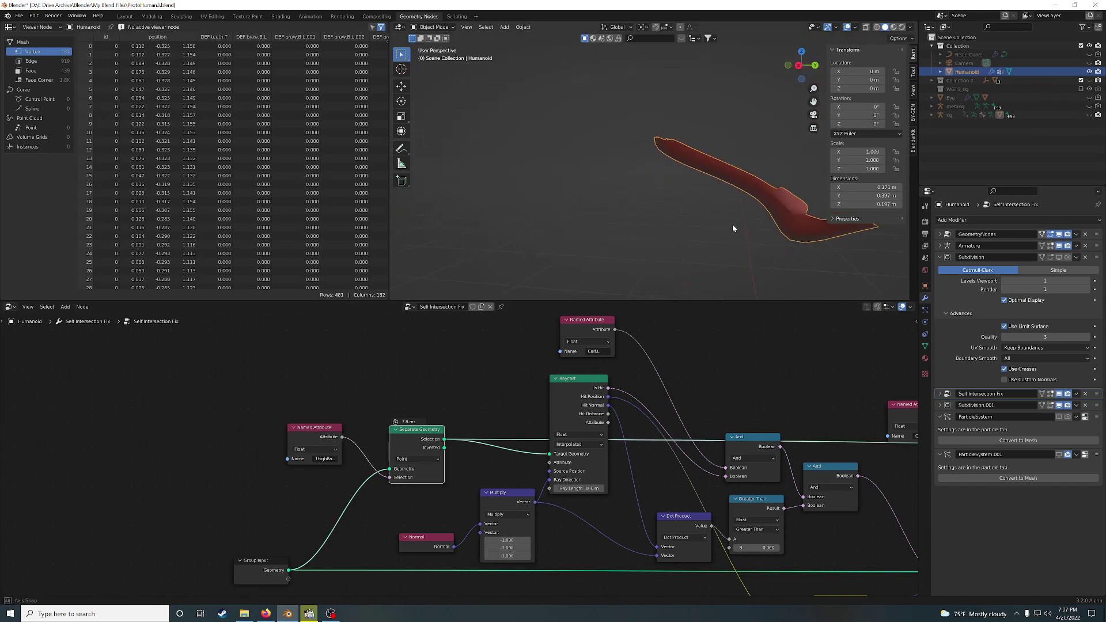
ctrl+shift+click(420, 437)
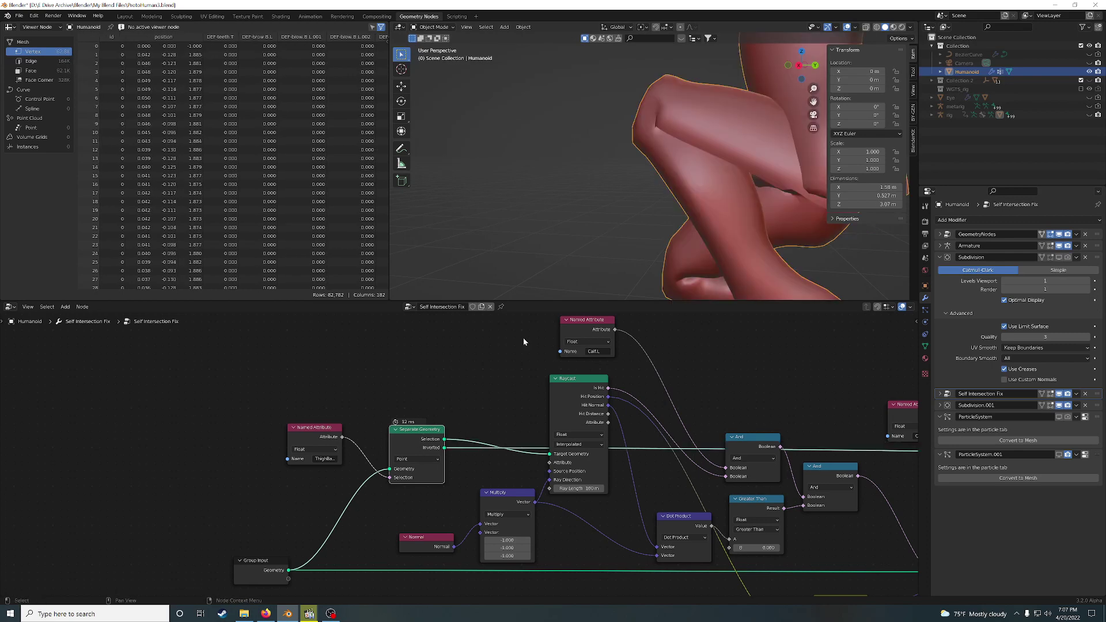
middle_drag(634, 248, 680, 196)
Step: Route the final Set Position node's geometry back to the Group Output
scroll(584, 399, down, 5)
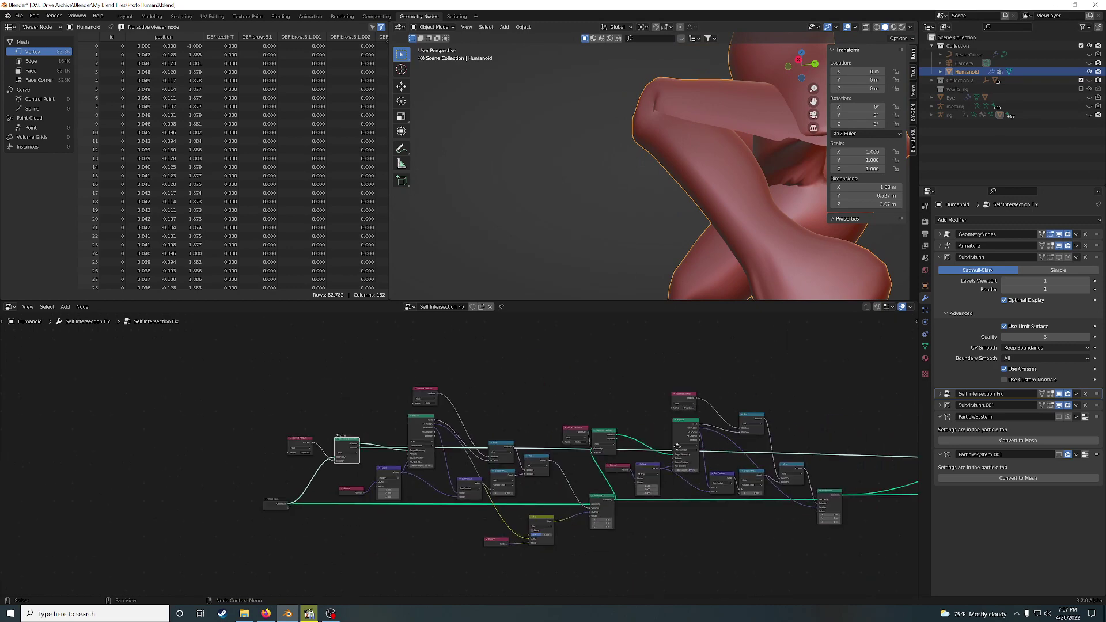
scroll(781, 468, up, 2)
middle_drag(832, 482, 712, 436)
ctrl+shift+click(710, 432)
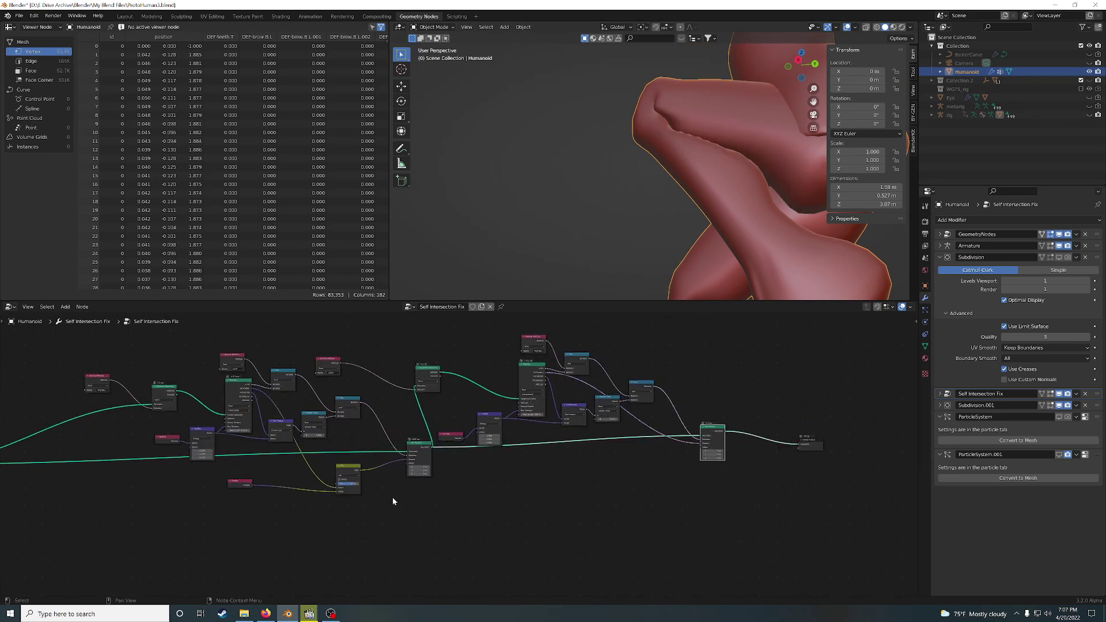
Step: Slightly reposition the Set Position and Raycast nodes of the first raycast section
middle_drag(392, 501, 696, 483)
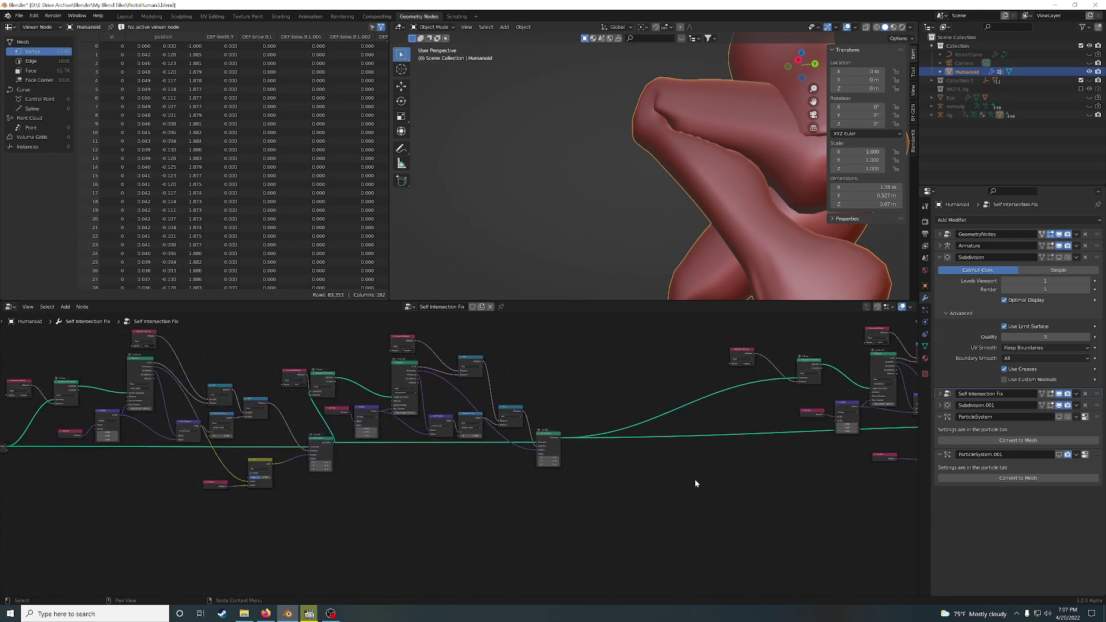
middle_drag(386, 473, 672, 474)
scroll(402, 470, up, 4)
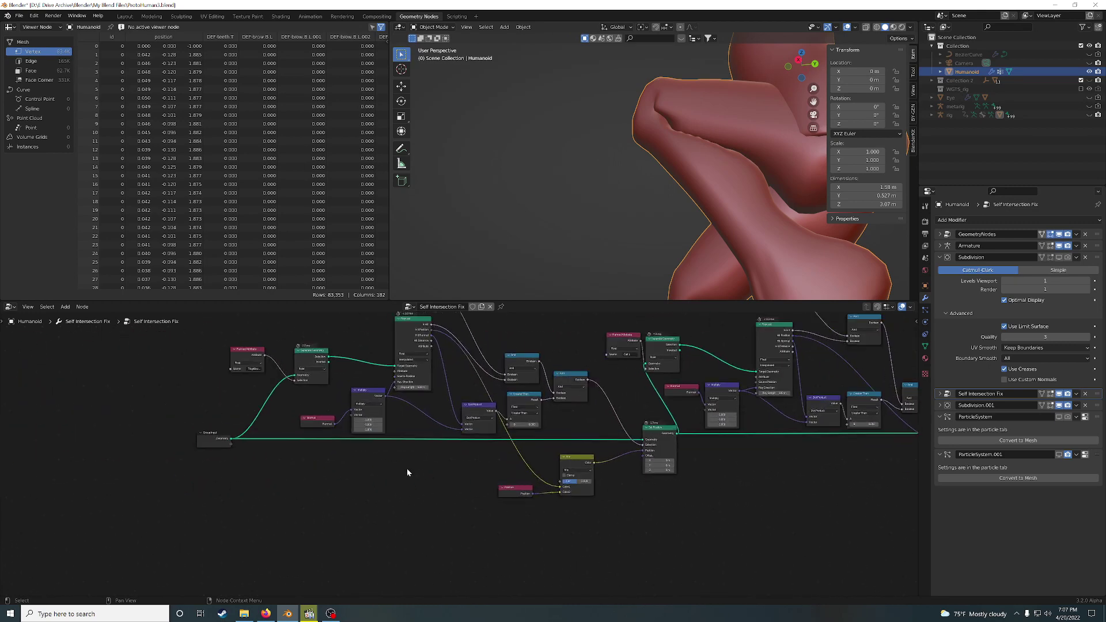
middle_drag(408, 470, 376, 523)
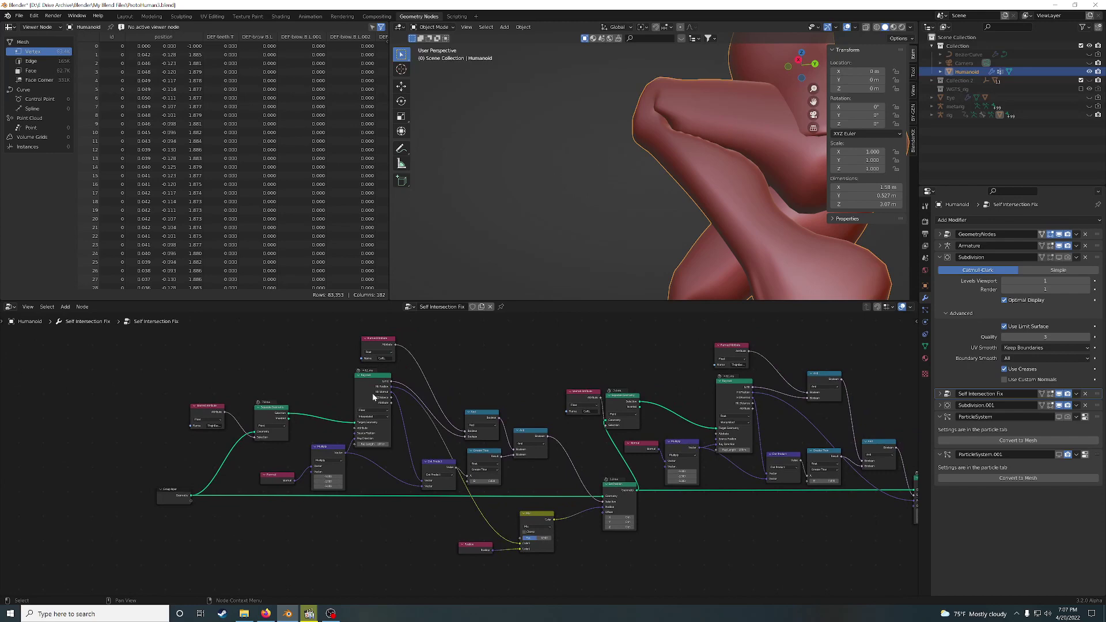
drag(612, 484, 602, 483)
middle_drag(591, 466, 647, 496)
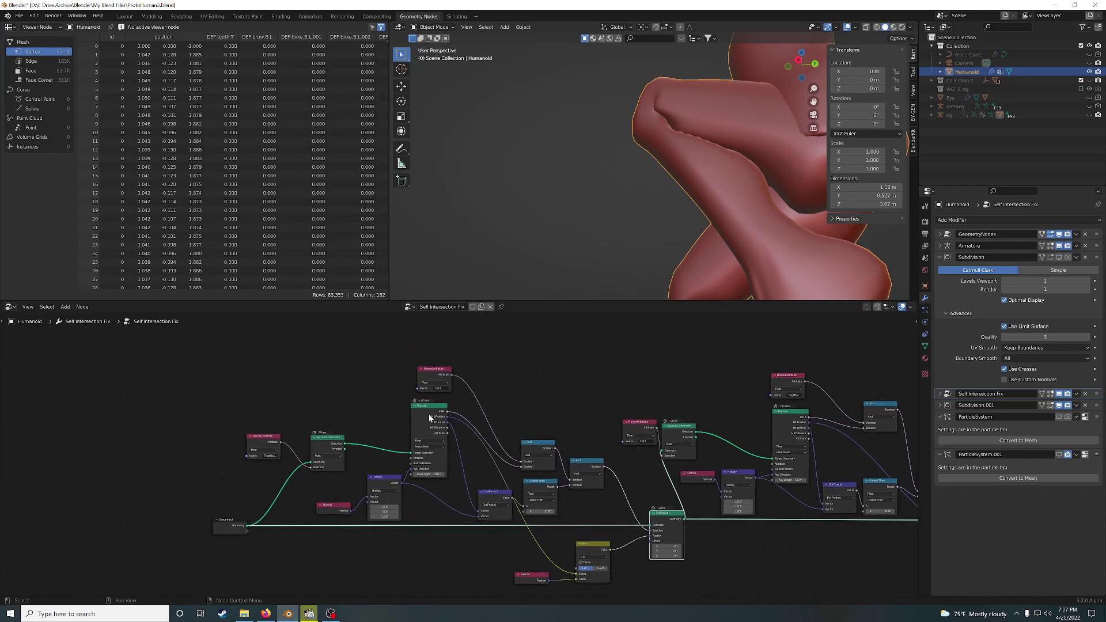
drag(426, 414, 429, 416)
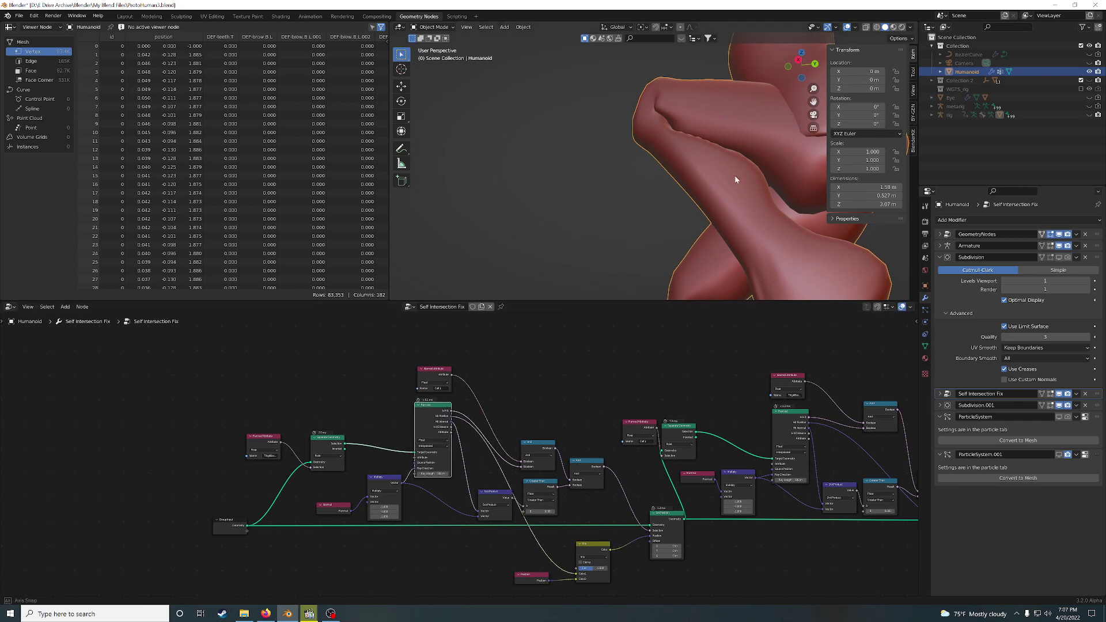
Step: Reposition the first raycast section's Group Input, Separate Geometry, Normal and Multiply nodes, with the bent knee shown in close-up
scroll(733, 181, up, 3)
shift+middle_drag(731, 188, 661, 174)
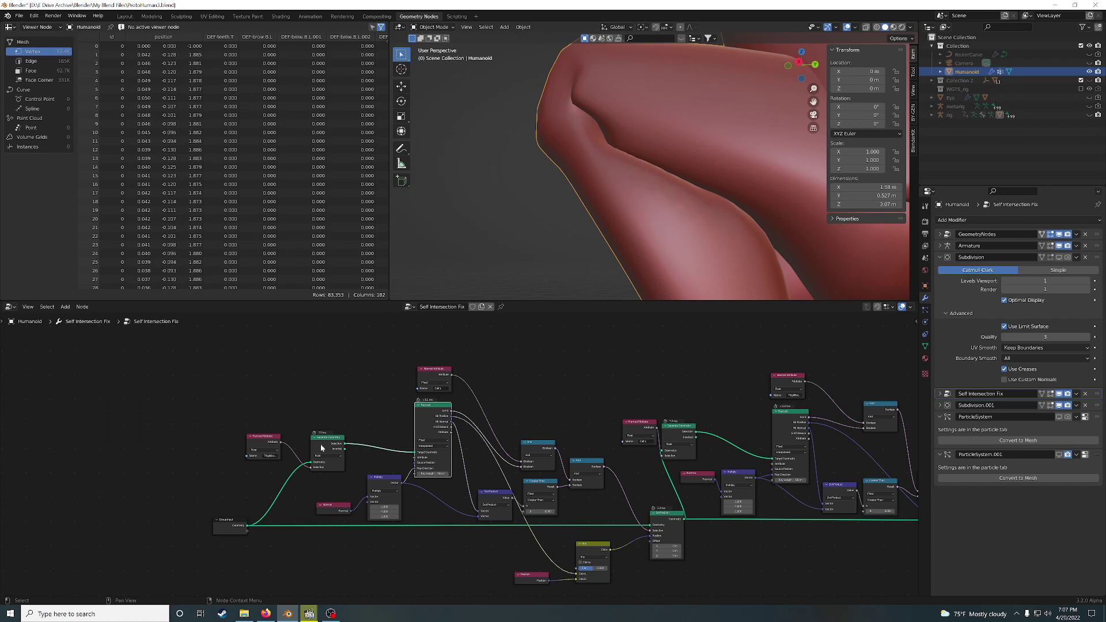
drag(230, 527, 231, 528)
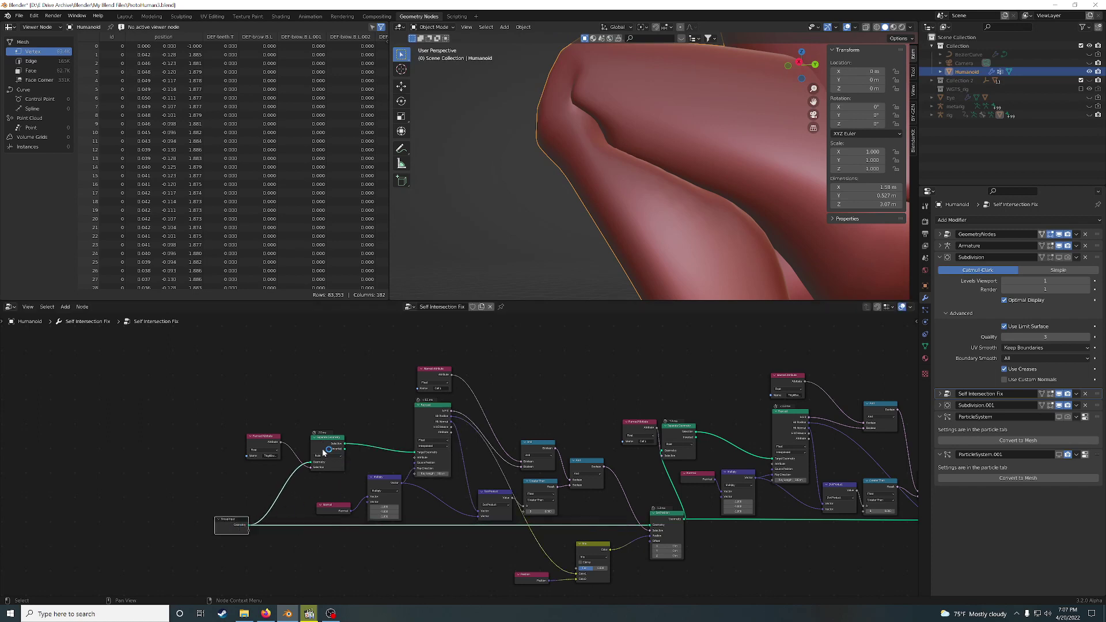
drag(321, 445, 339, 432)
scroll(384, 463, up, 1)
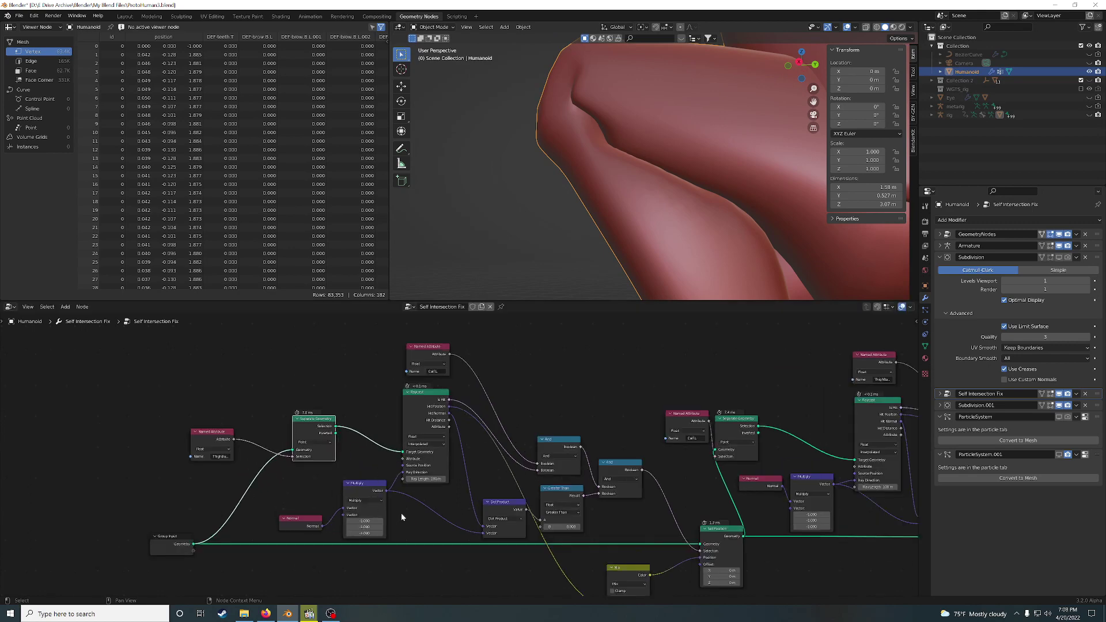
drag(306, 526, 293, 501)
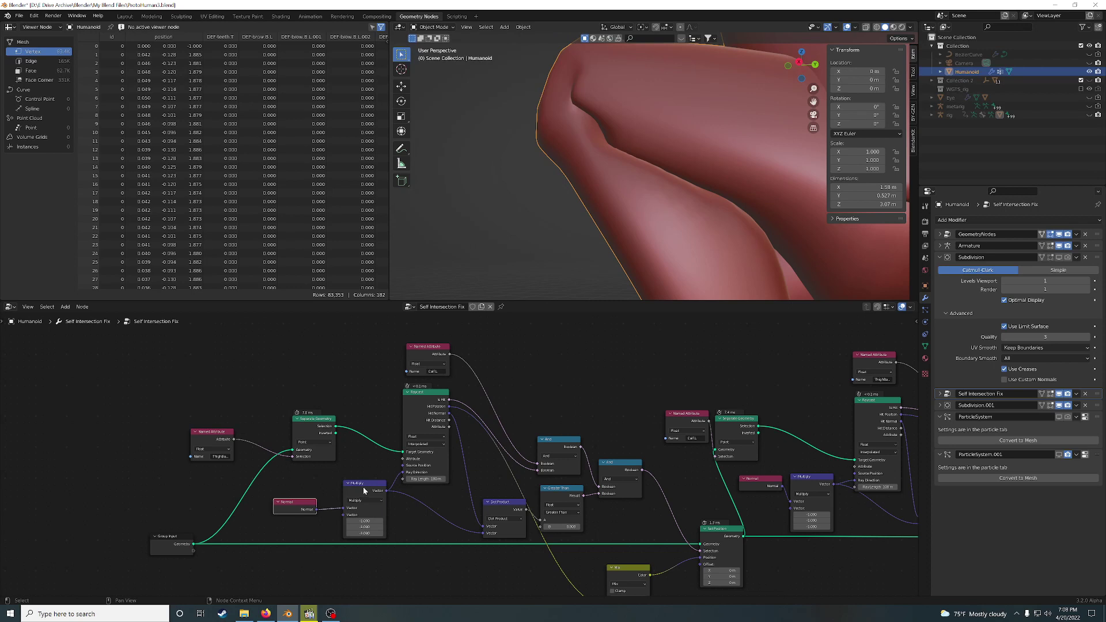
drag(363, 491, 365, 479)
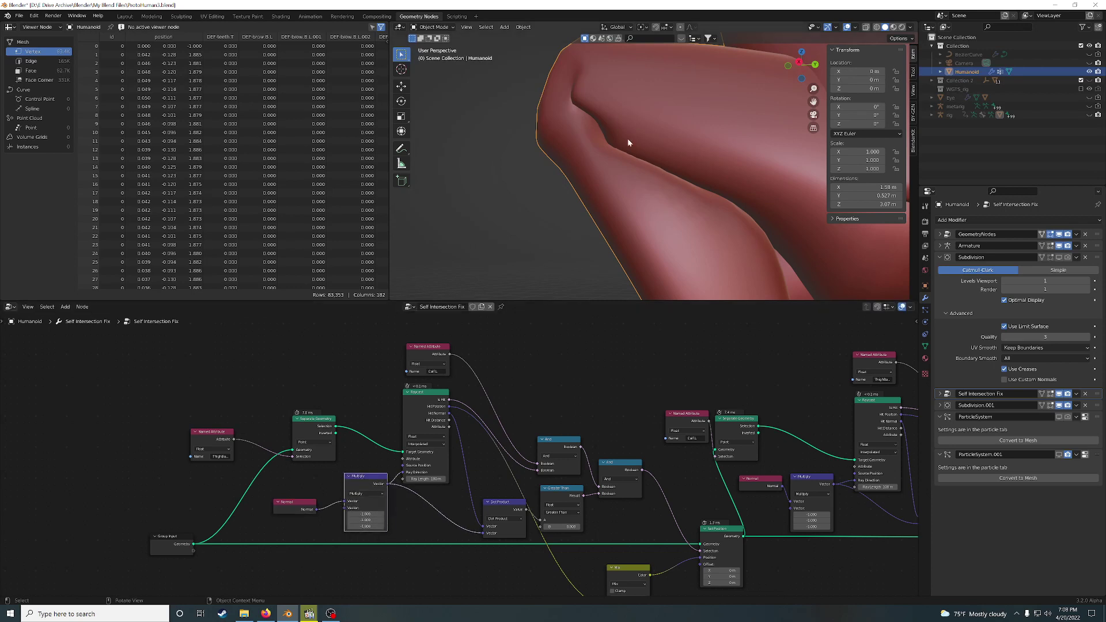
Step: Mute the first Set Position node to compare the knee crease without its correction
middle_drag(628, 138, 651, 158)
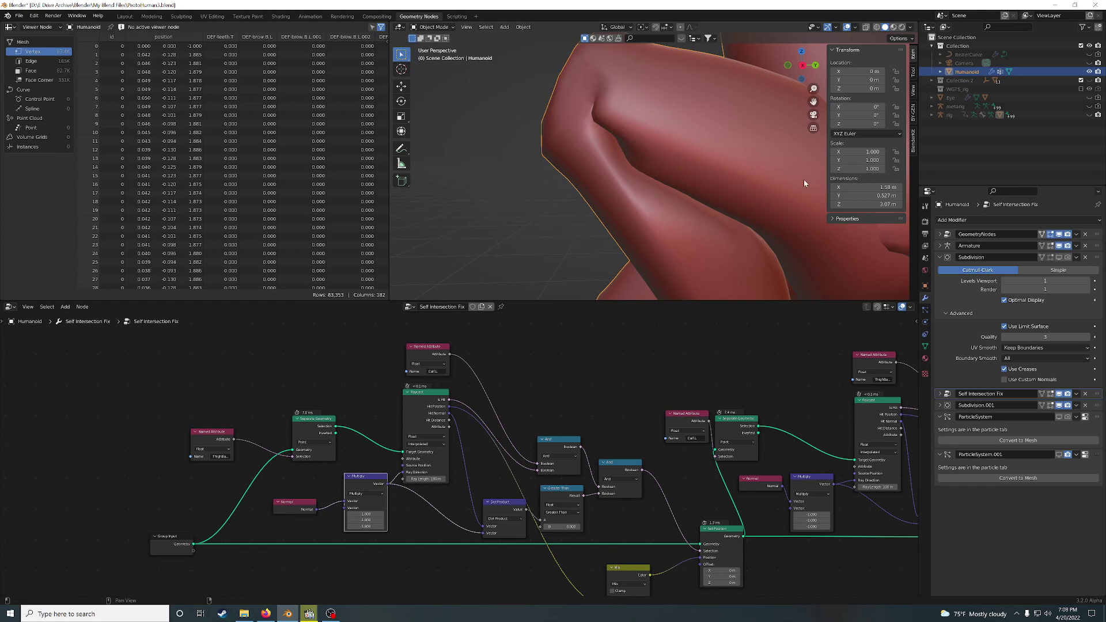
click(725, 543)
key(m)
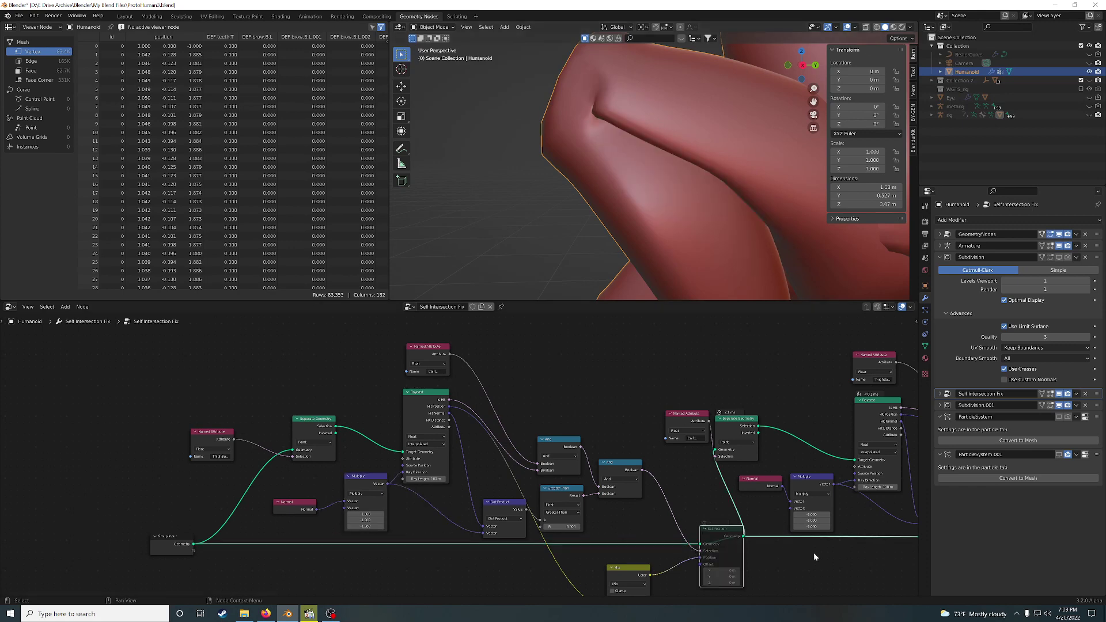
Step: Mute the second Set Position node and display the uncorrected bent knee in wireframe shading
ctrl+scroll(814, 552, right, 5)
middle_drag(783, 528, 623, 509)
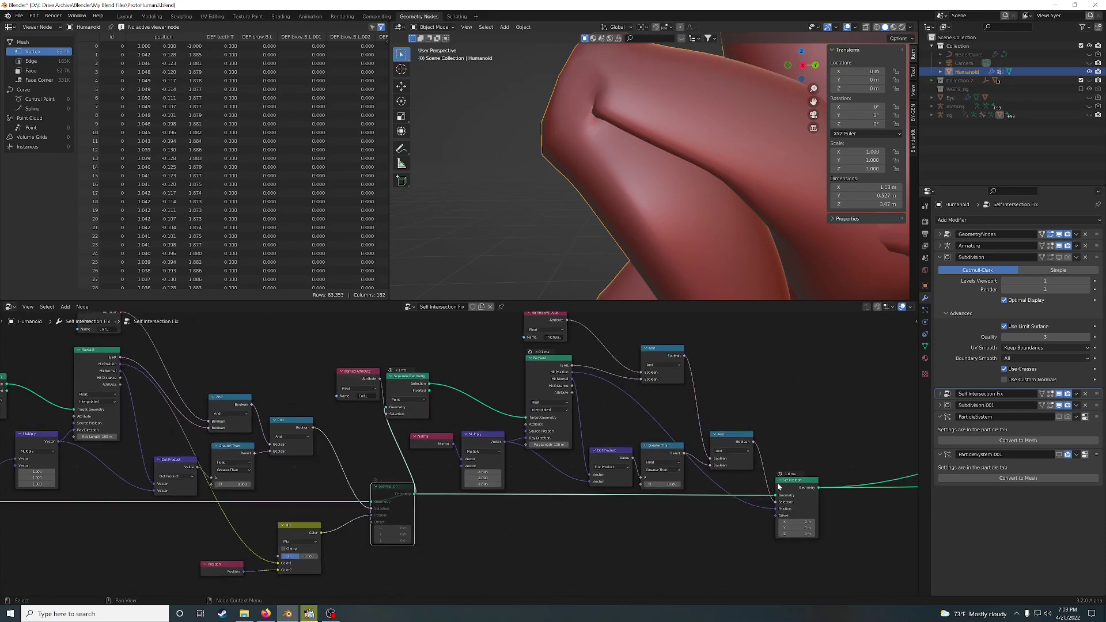
click(876, 27)
click(867, 28)
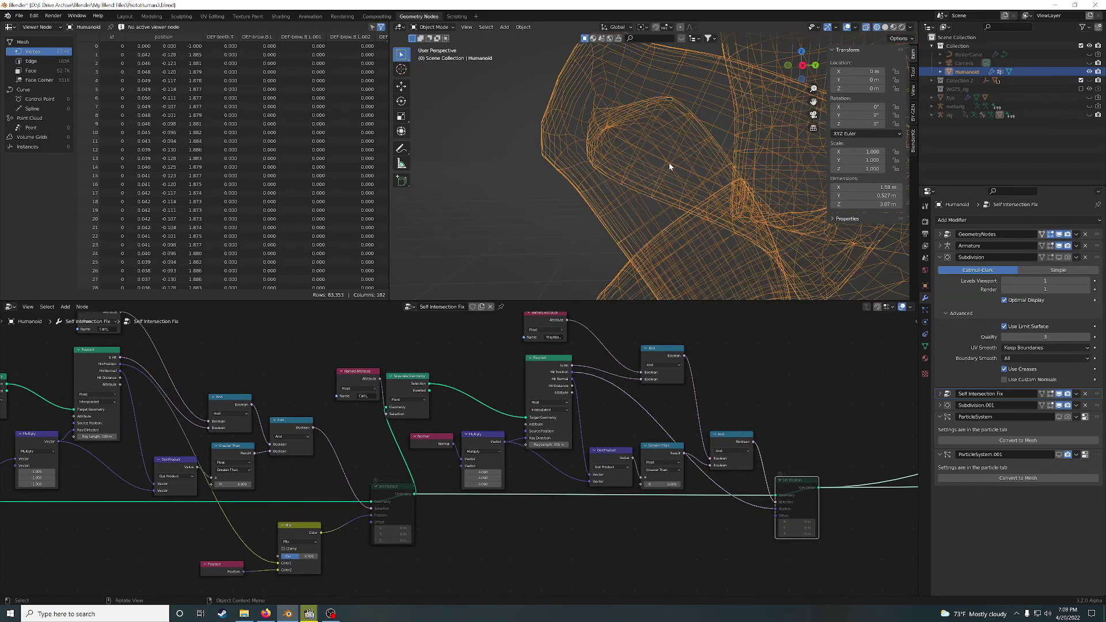
middle_drag(669, 162, 721, 249)
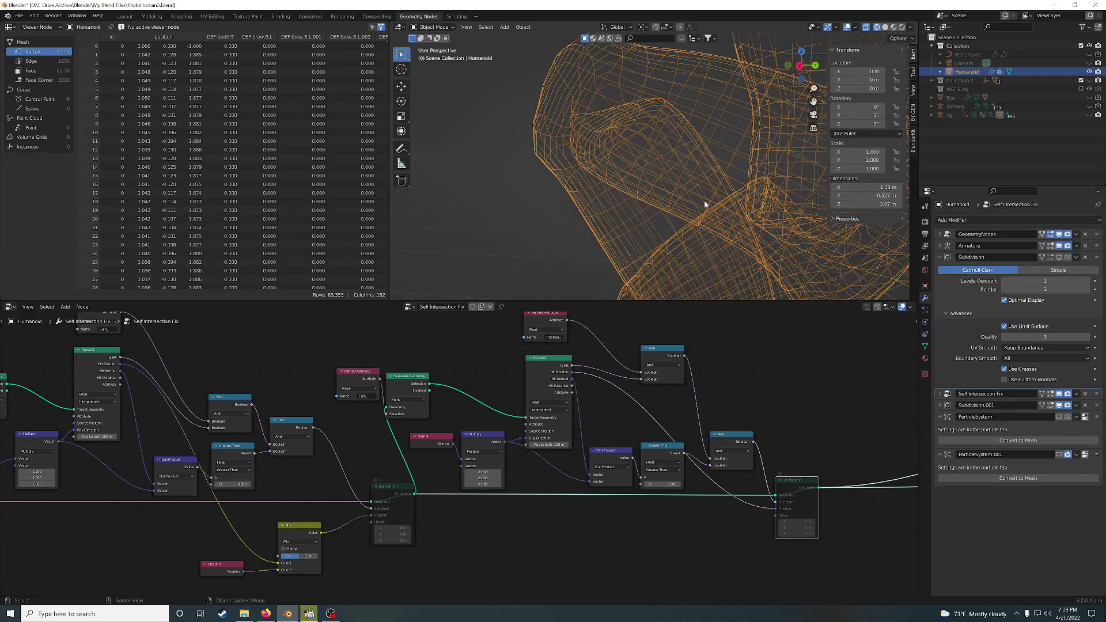
middle_drag(638, 170, 704, 140)
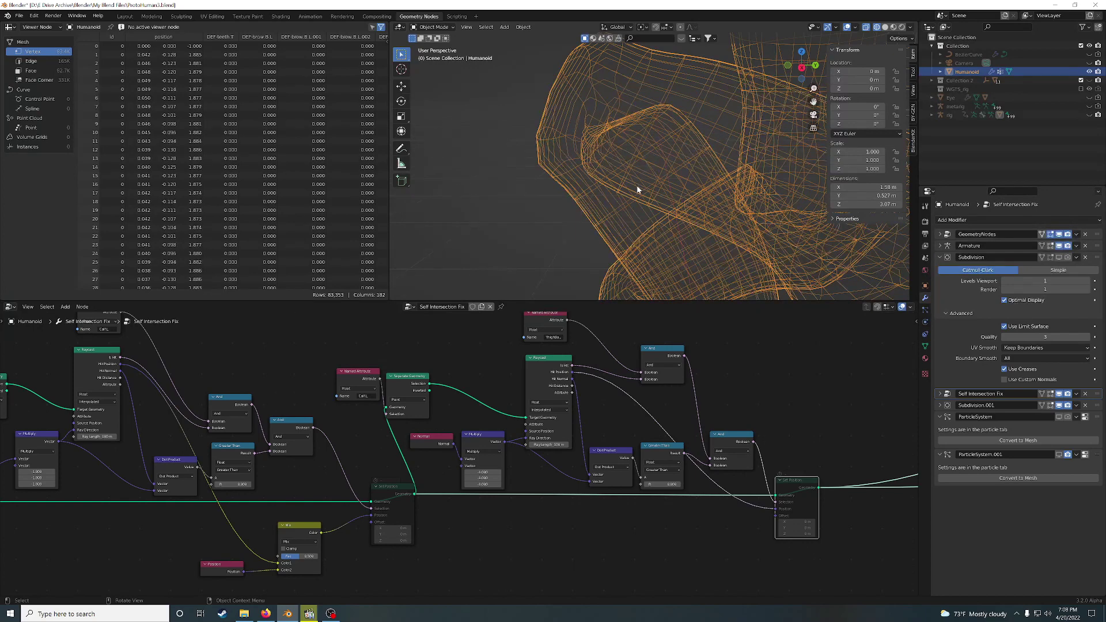
Step: Slightly reposition the Normal, Raycast and Multiply nodes of the first raycast section
middle_drag(302, 354, 530, 356)
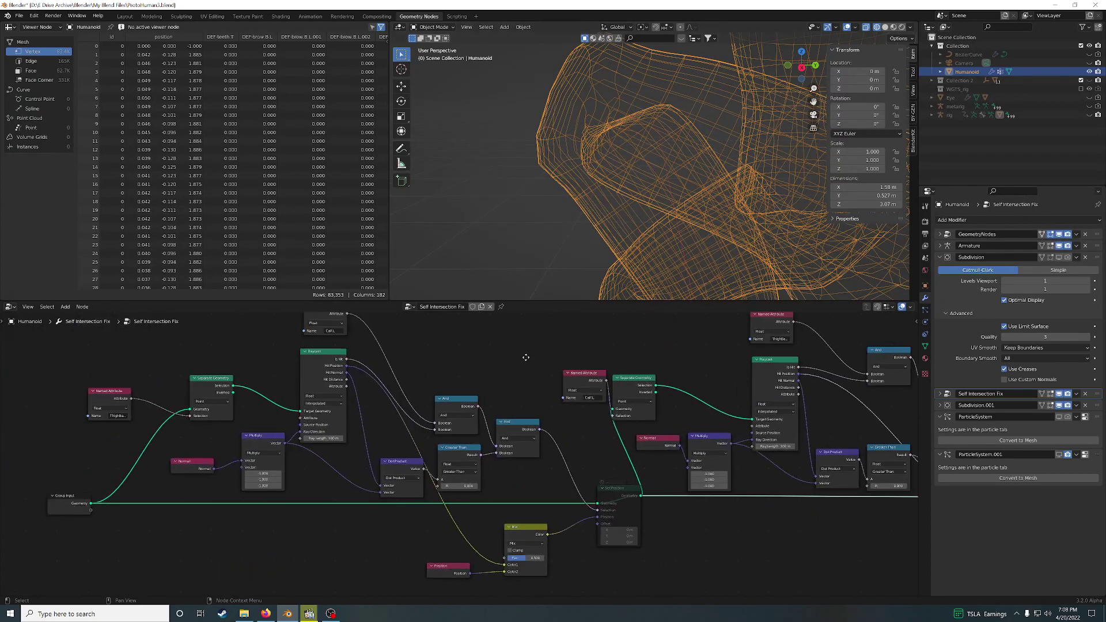
drag(197, 468, 201, 467)
middle_drag(264, 437, 314, 422)
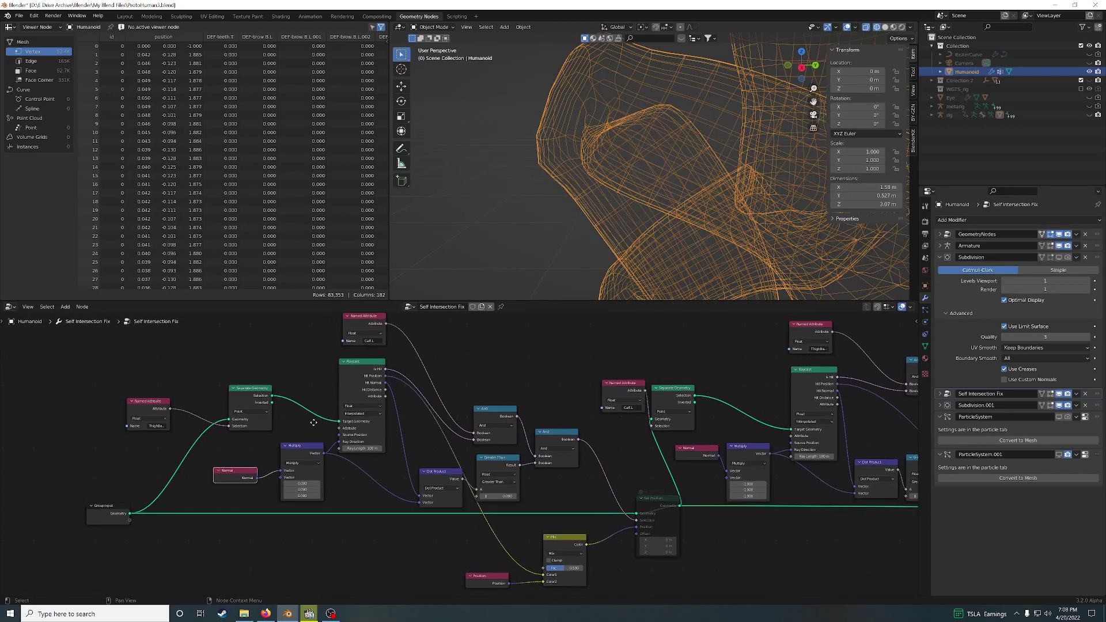
drag(357, 362, 363, 359)
drag(299, 452, 294, 452)
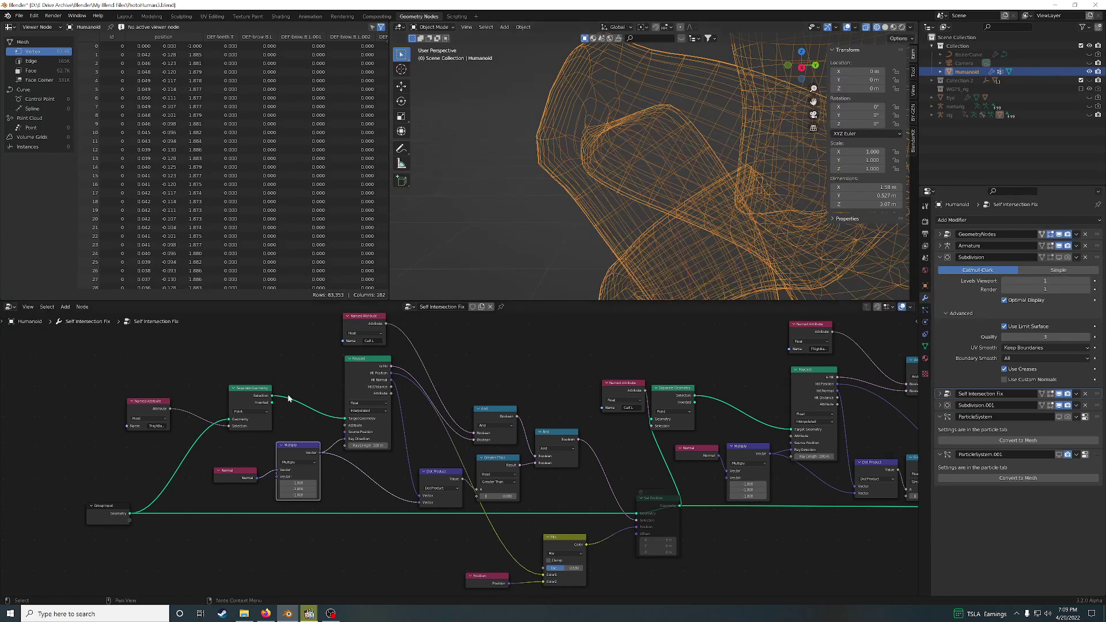
Step: Preview the geometry separated by the first Separate Geometry node, and return to the full humanoid mesh
ctrl+shift+click(250, 396)
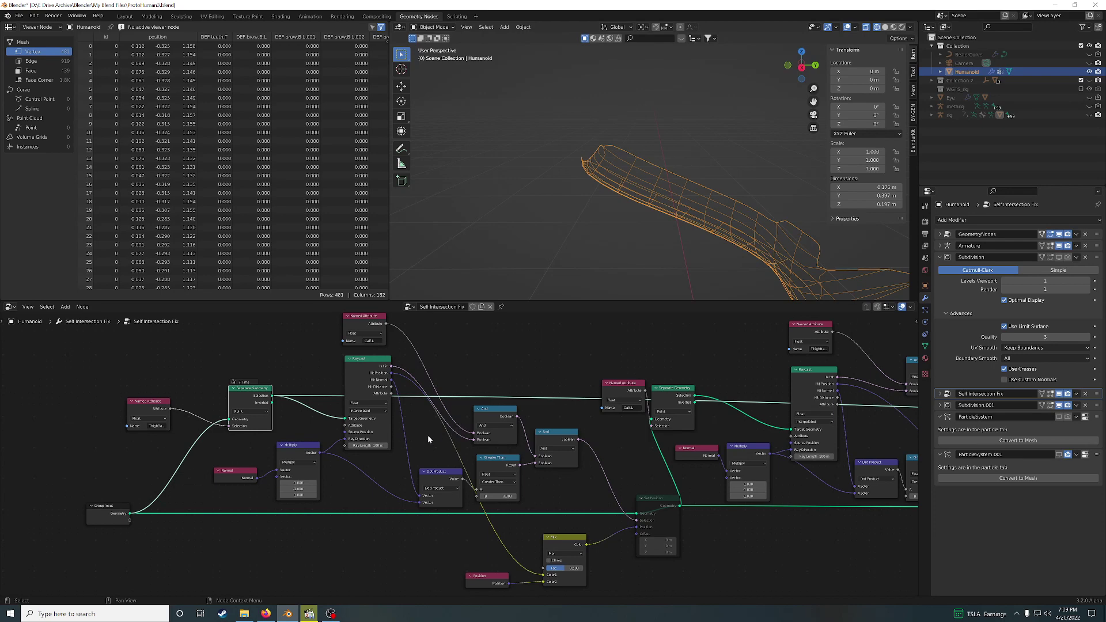
ctrl+right_drag(481, 385, 482, 404)
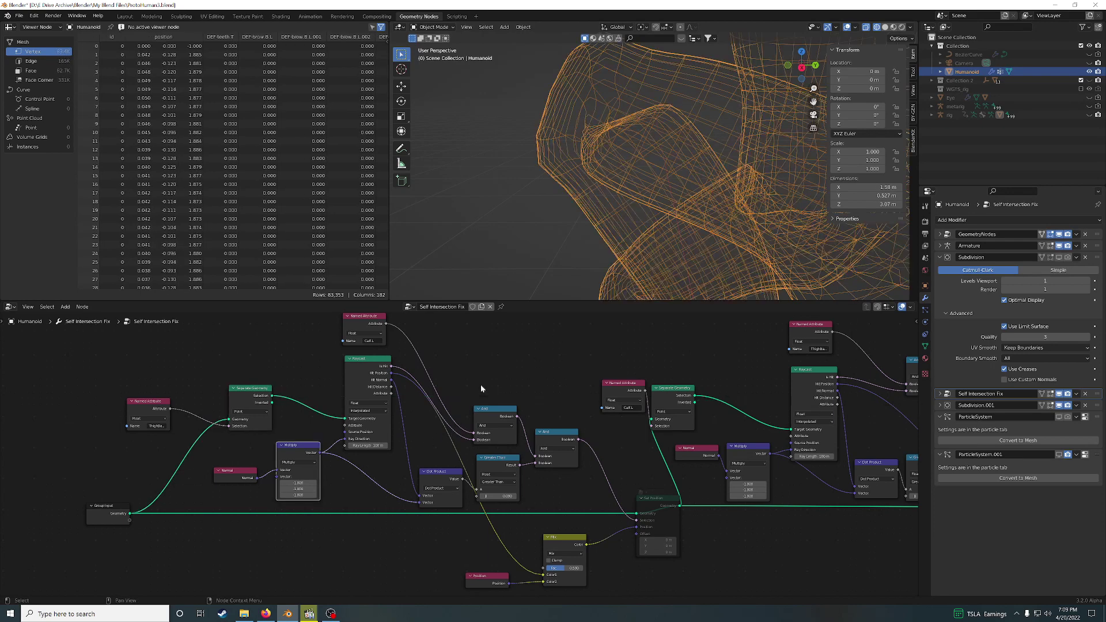
Step: Slightly reposition the first section's Dot Product, Multiply, Raycast and Greater Than nodes
drag(433, 472, 422, 460)
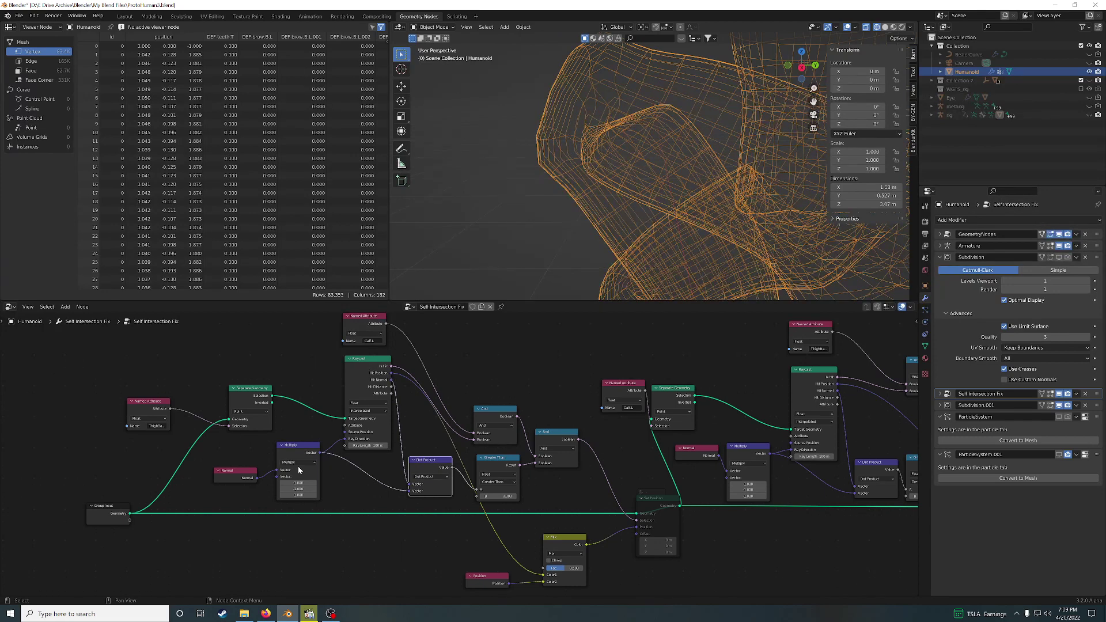
drag(301, 469, 303, 466)
drag(360, 368, 361, 369)
drag(496, 465, 496, 454)
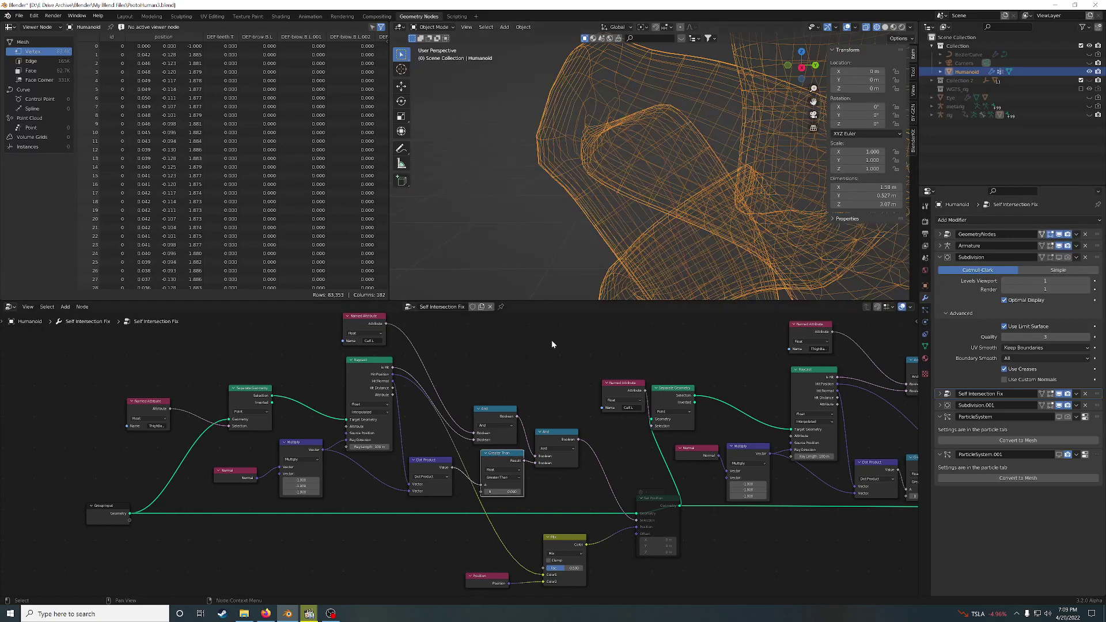
Step: Shift the first section's Raycast, Multiply and Normal nodes slightly away from the And nodes and adjust the Greater Than node
drag(369, 397, 363, 398)
drag(303, 447, 295, 449)
drag(242, 473, 233, 473)
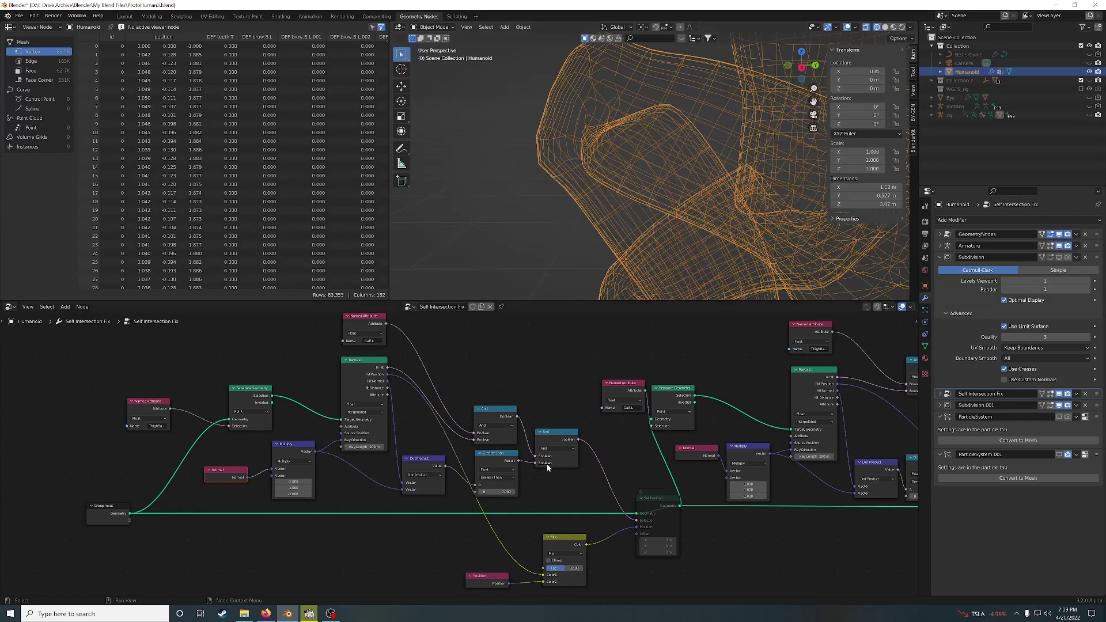
drag(494, 461, 496, 457)
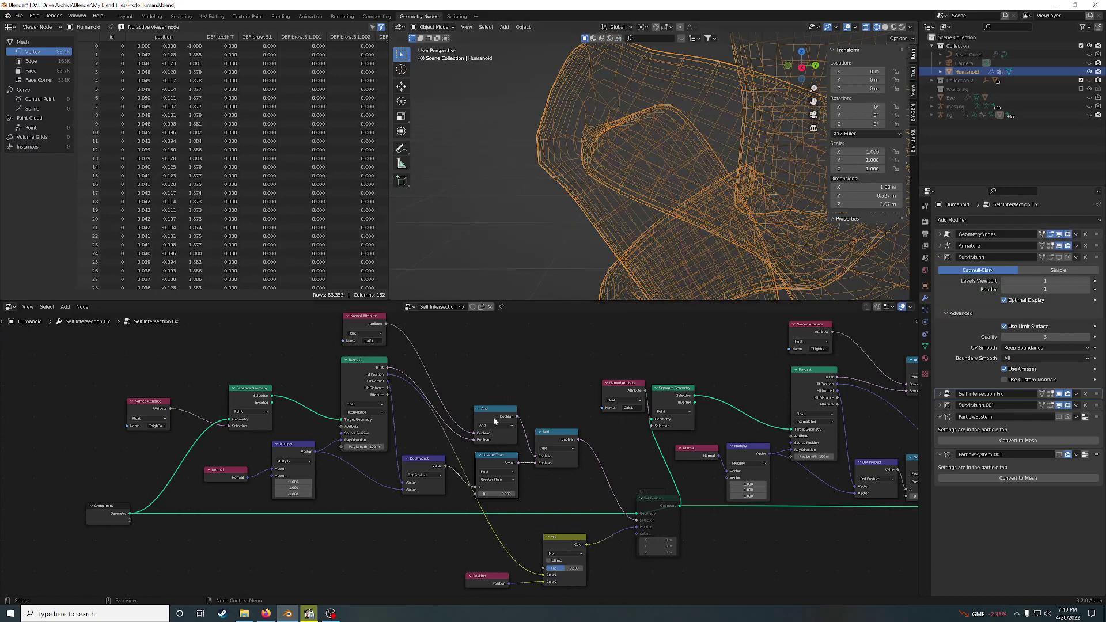
Step: Reposition the first section's calf Named Attribute, first And and Greater Than nodes
drag(493, 417, 495, 392)
drag(356, 321, 354, 337)
drag(487, 404, 487, 420)
drag(493, 476, 491, 471)
Step: Unmute the first Set Position node and reposition the Mix and Position nodes that feed it
middle_drag(600, 495, 538, 427)
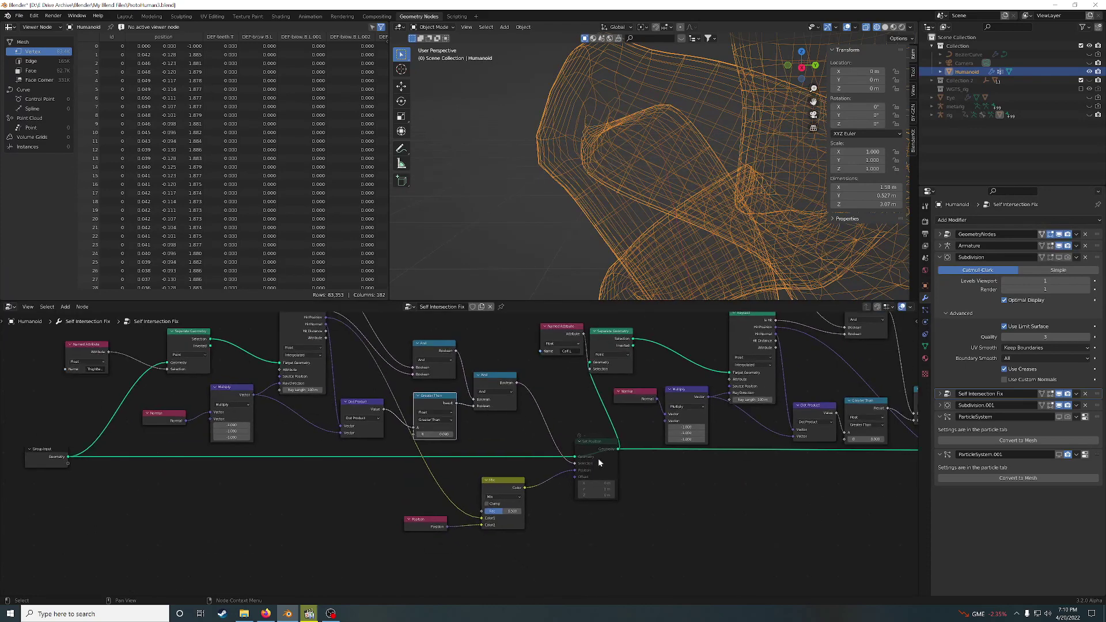
click(597, 457)
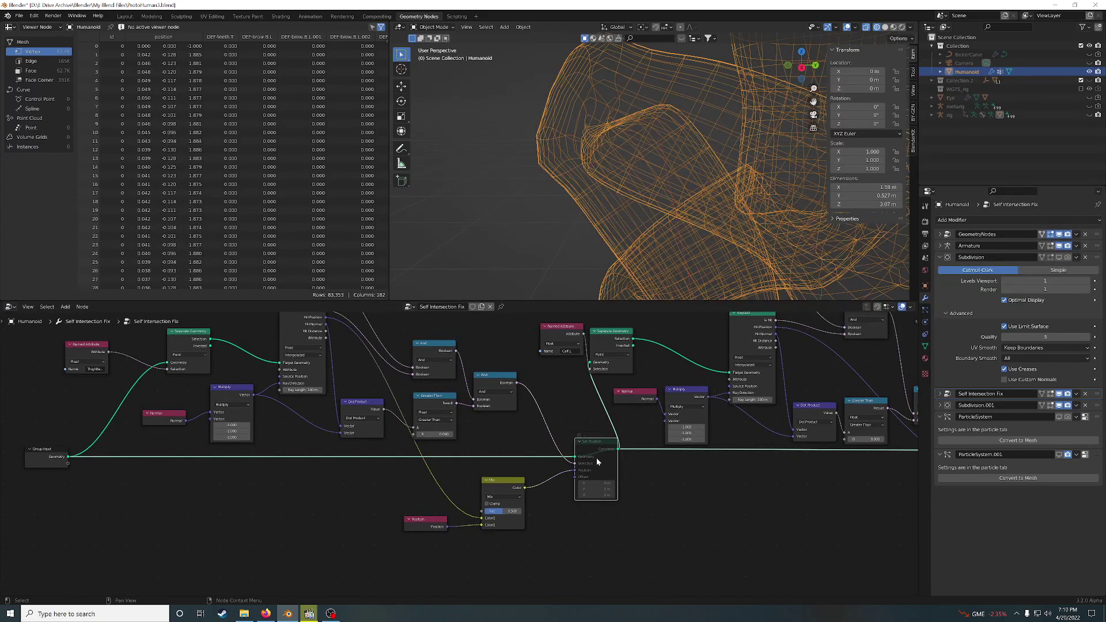
key(m)
drag(505, 489, 495, 494)
drag(427, 528, 407, 537)
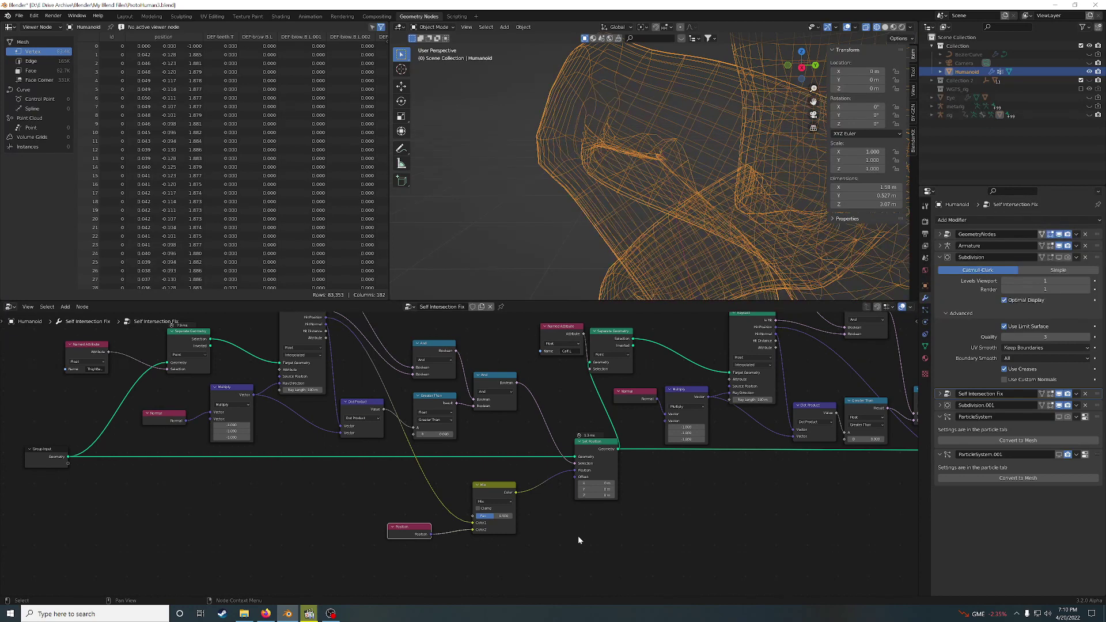
Step: Try the Mix node's factor at 1.000 and 0.000 on the wireframe knee, nudging the Position node
drag(489, 514, 513, 515)
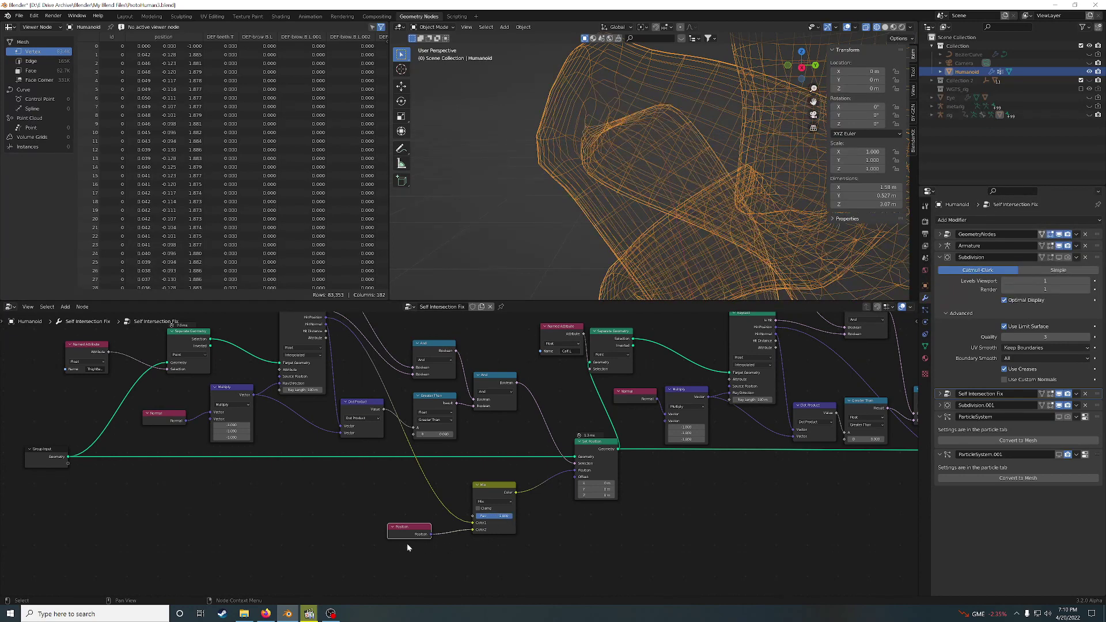
drag(418, 531, 420, 528)
right_click(420, 528)
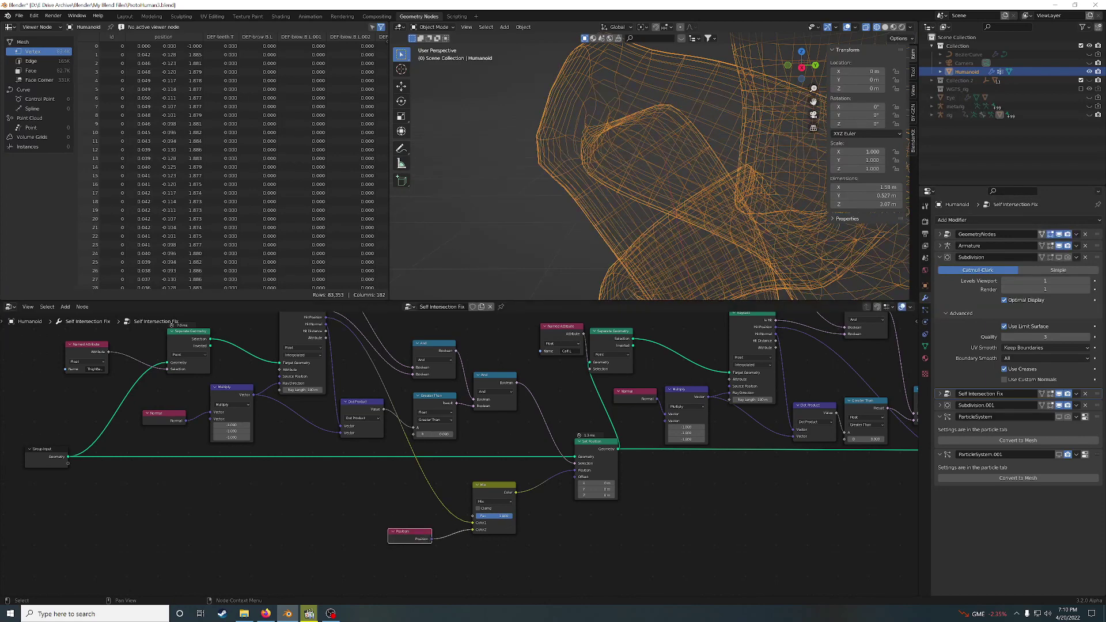
key(BackSpace)
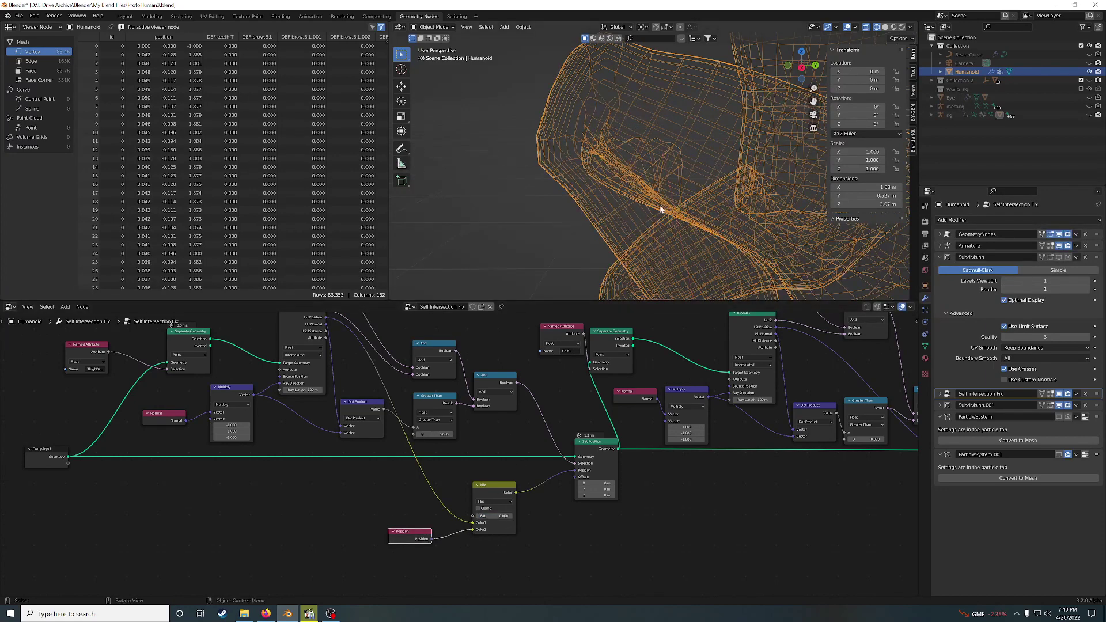
Step: Switch the viewport to rendered shading for the close-up of the bent knee
middle_drag(445, 484, 465, 545)
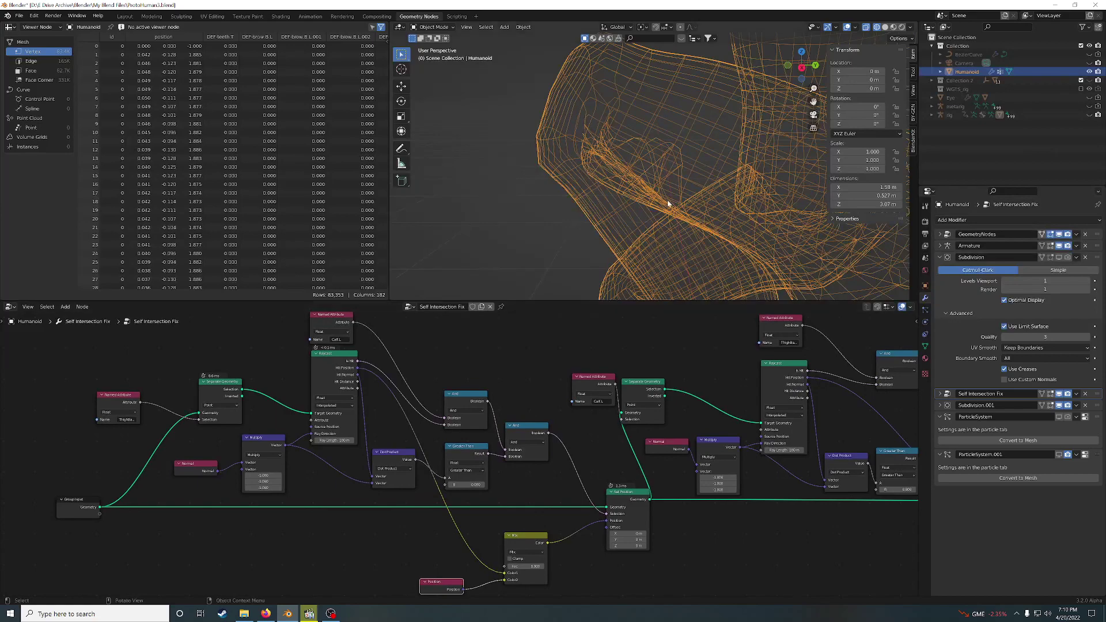
middle_drag(708, 167, 701, 171)
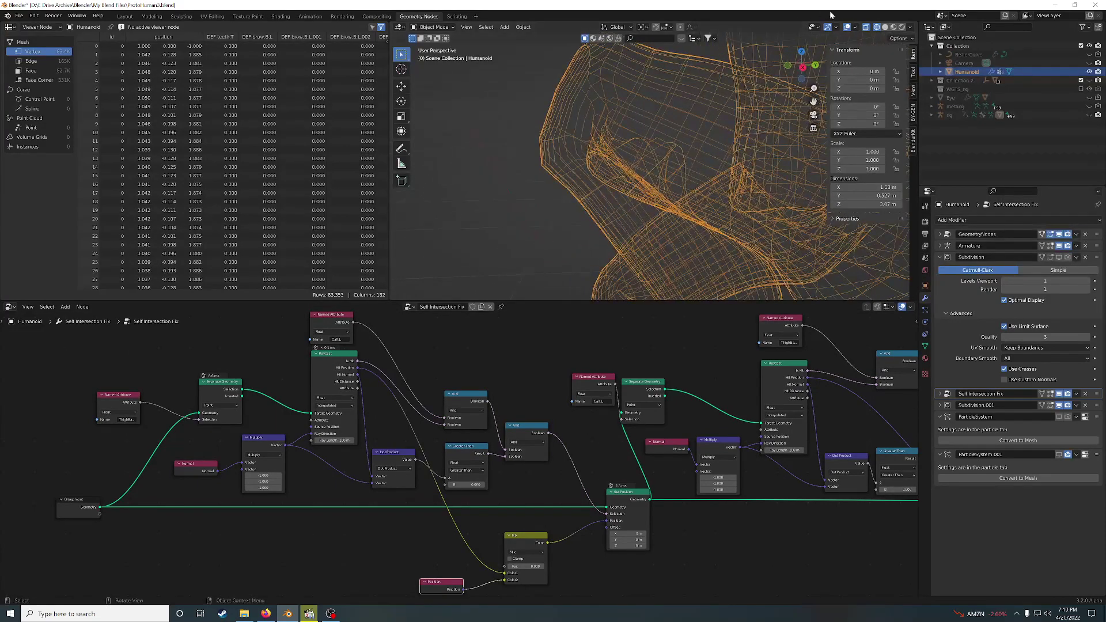
click(903, 27)
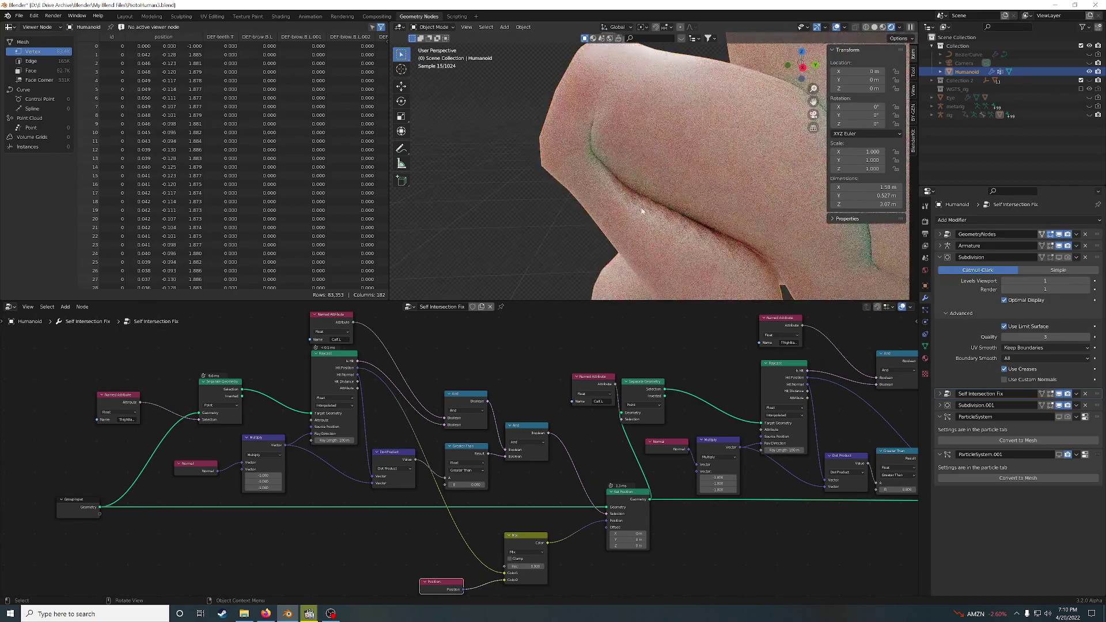
Step: Try the Mix factor at 1.000 and 0.000 in the rendered view, checking the crease from both sides of the leg
drag(521, 569, 544, 569)
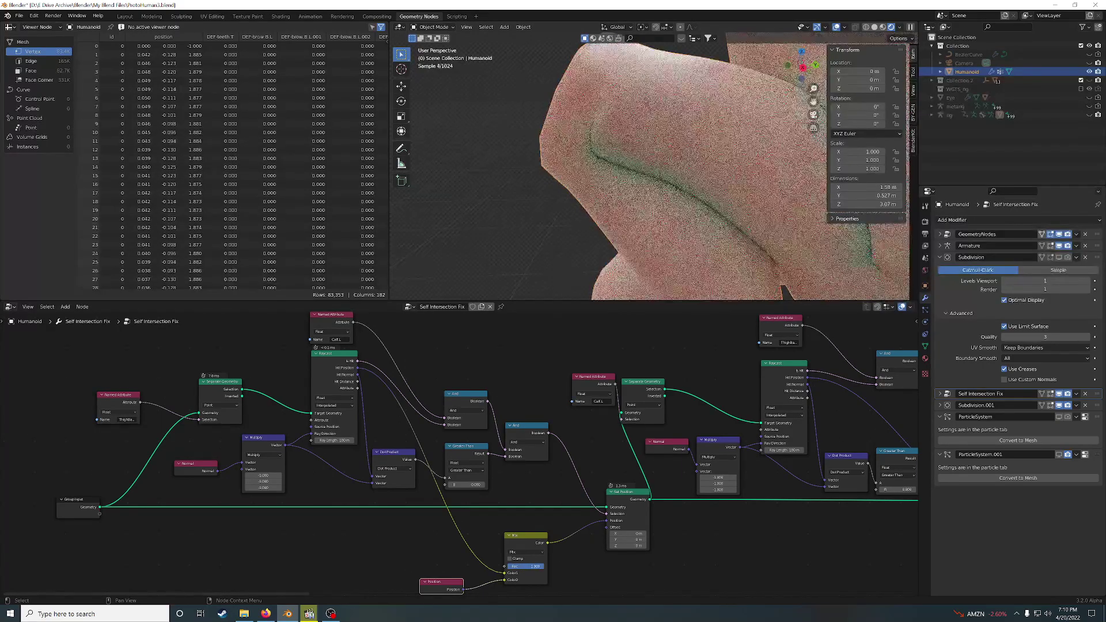
drag(545, 569, 507, 570)
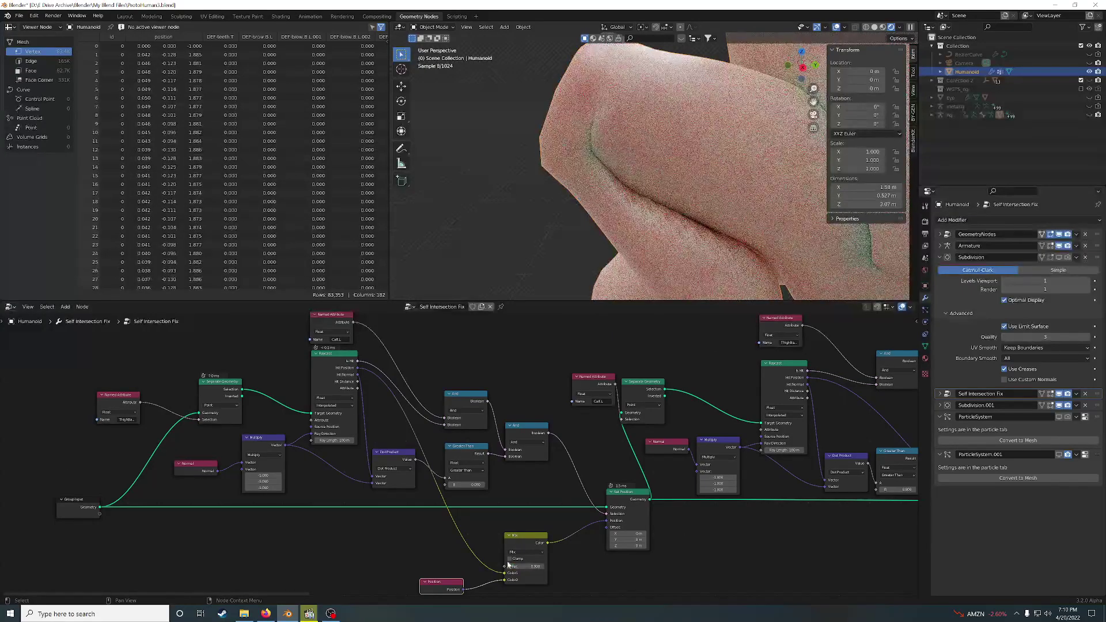
middle_drag(582, 185, 765, 185)
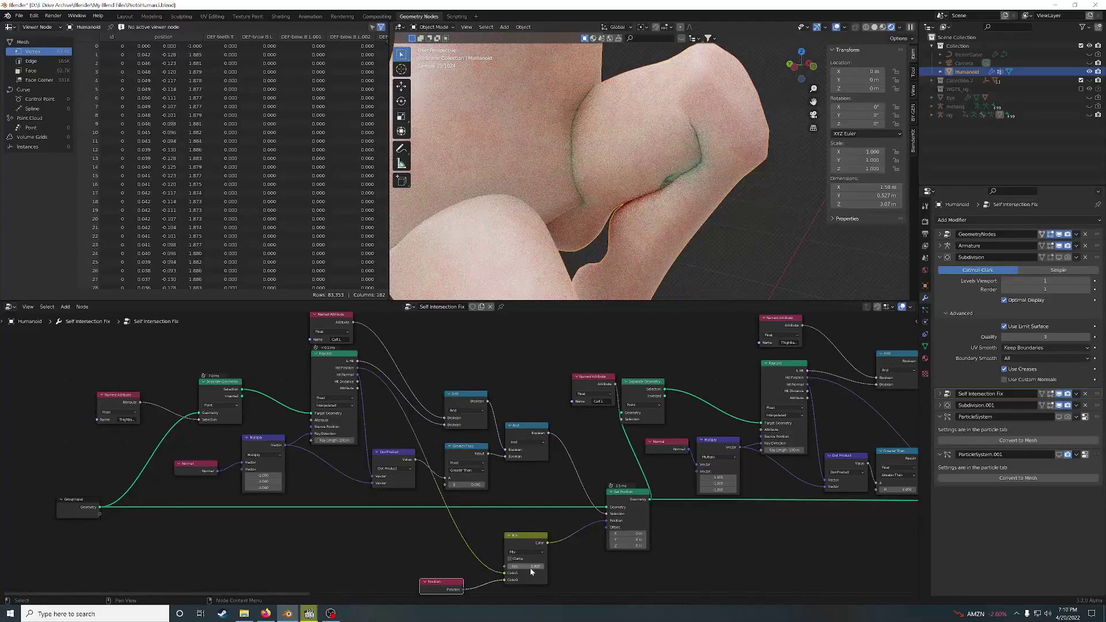
click(531, 568)
key(Return)
click(535, 567)
key(BackSpace)
key(Return)
Step: Undo the trial changes to the Mix node's factor
key(ctrl+z)
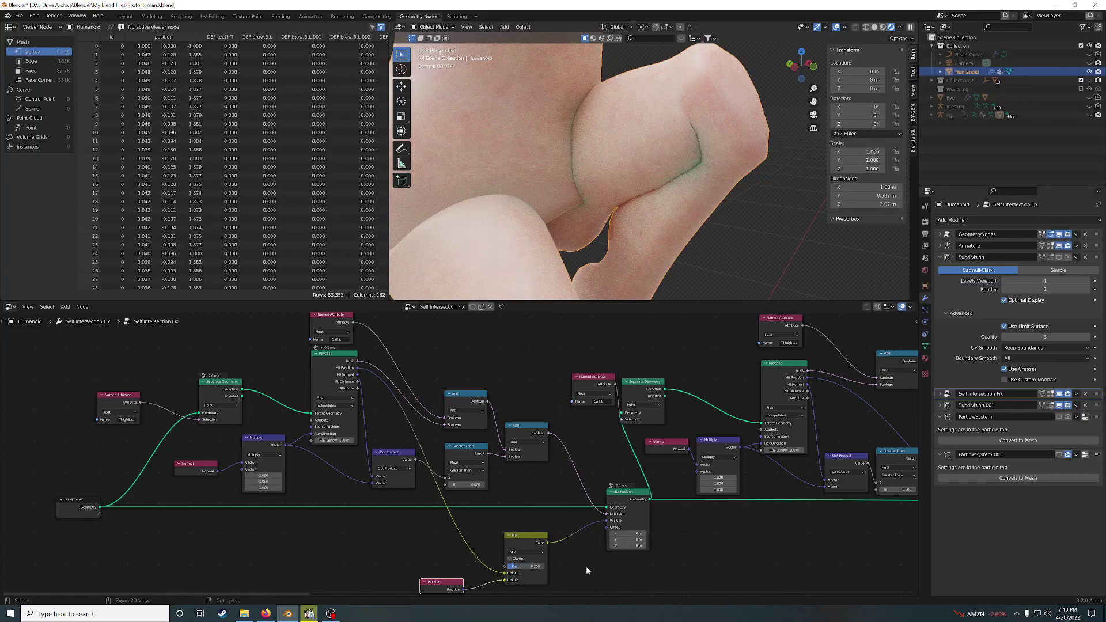
key(ctrl+z)
key(ctrl+z)
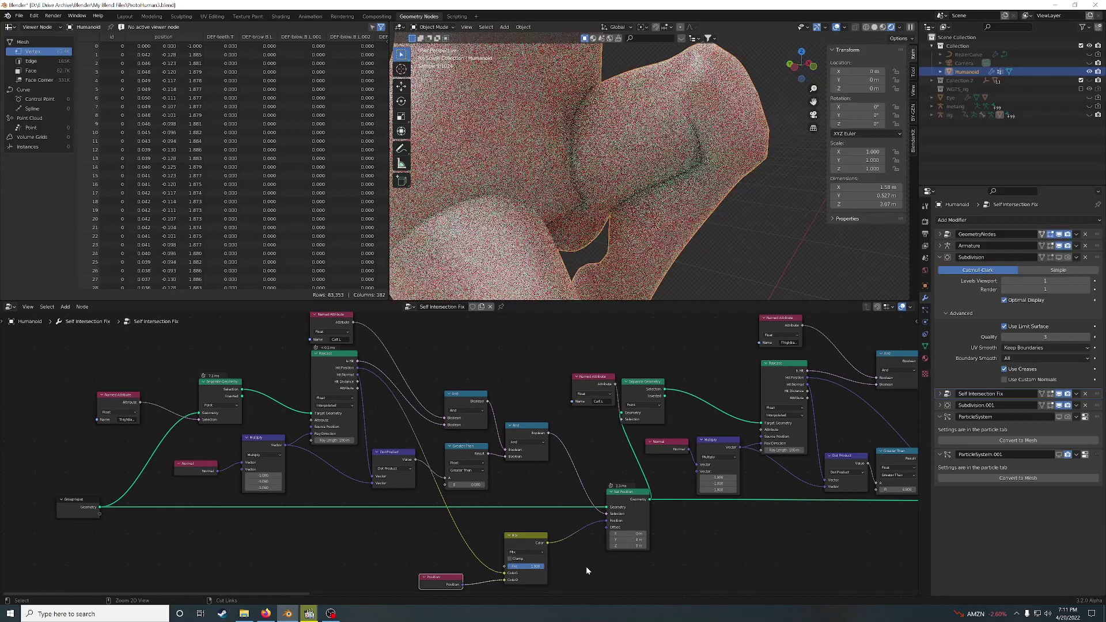
key(ctrl+z)
Step: Examine the rendered knee crease and the node chain running from the first raycast section into the second
middle_drag(741, 189, 637, 227)
scroll(779, 517, down, 2)
scroll(779, 522, down, 2)
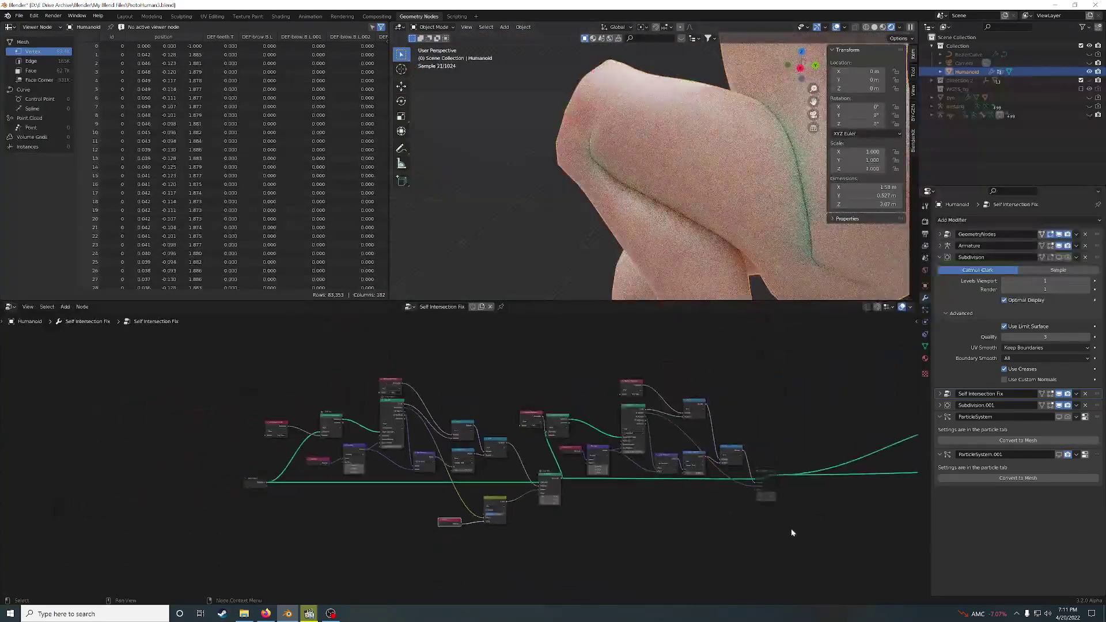
middle_drag(793, 528, 648, 507)
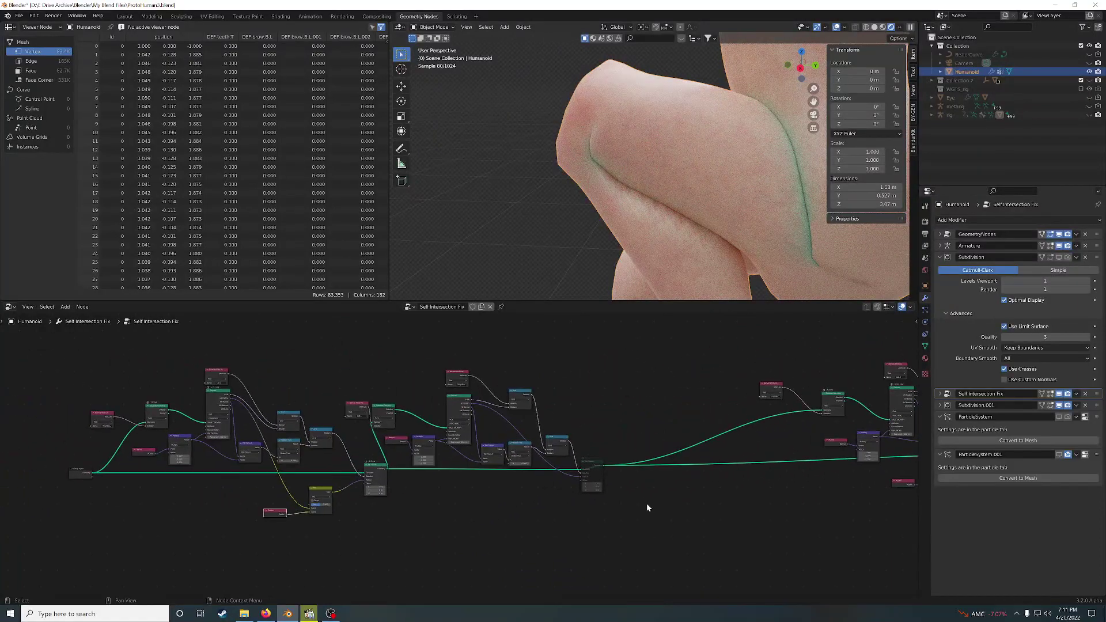
middle_drag(640, 412, 714, 383)
scroll(721, 377, up, 3)
middle_drag(680, 211, 693, 217)
middle_drag(740, 374, 747, 429)
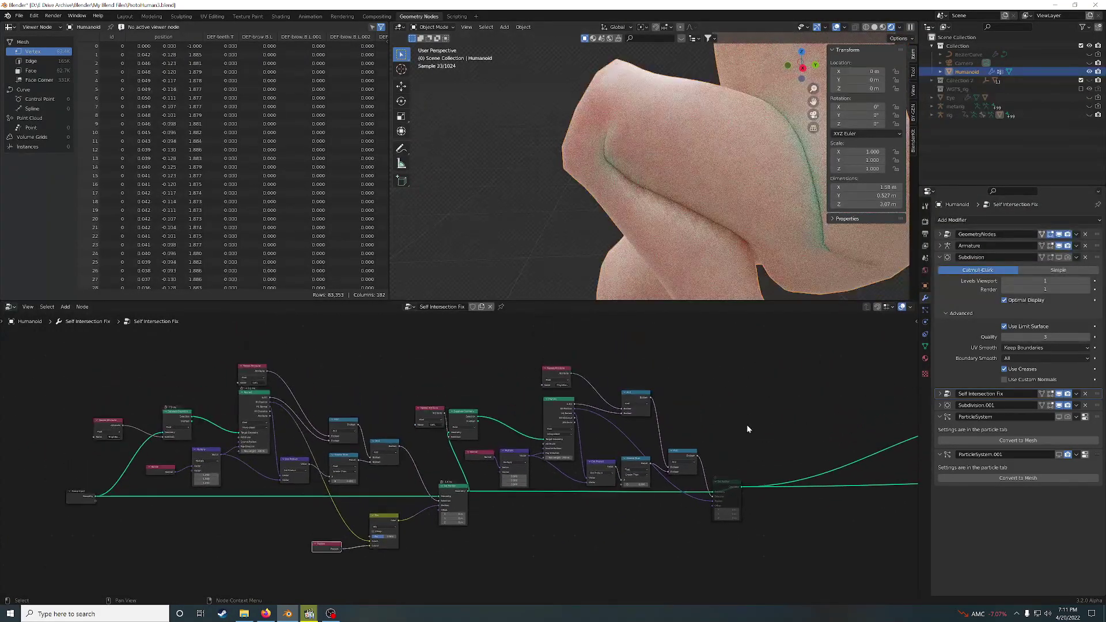
Step: Reposition the second raycast section's Separate Geometry and calf Named Attribute nodes
click(730, 490)
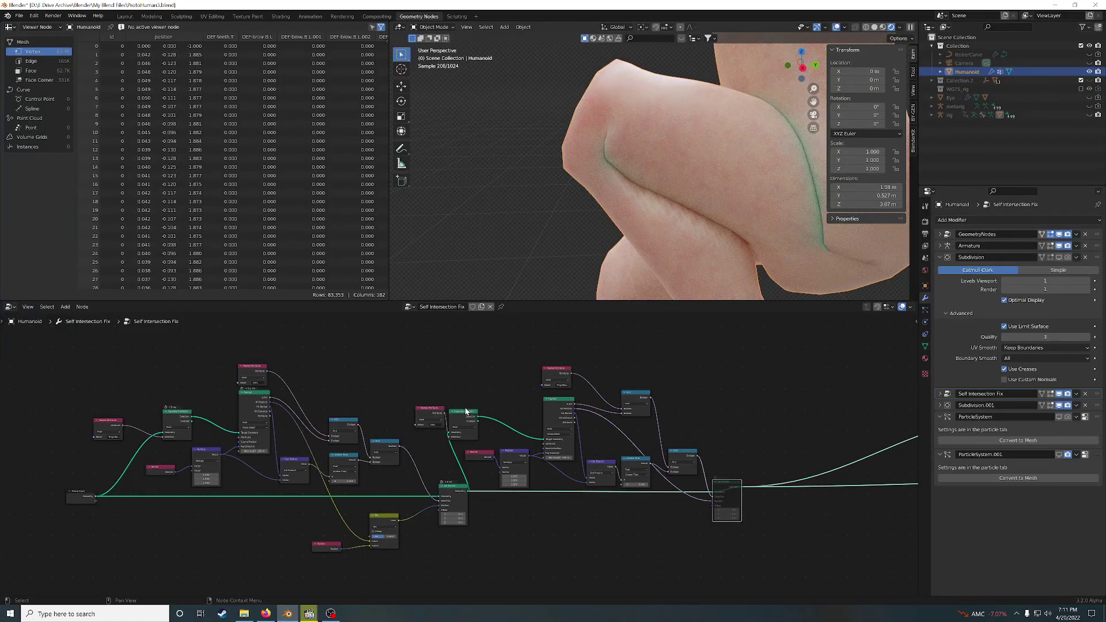
drag(466, 411, 495, 404)
drag(429, 408, 445, 407)
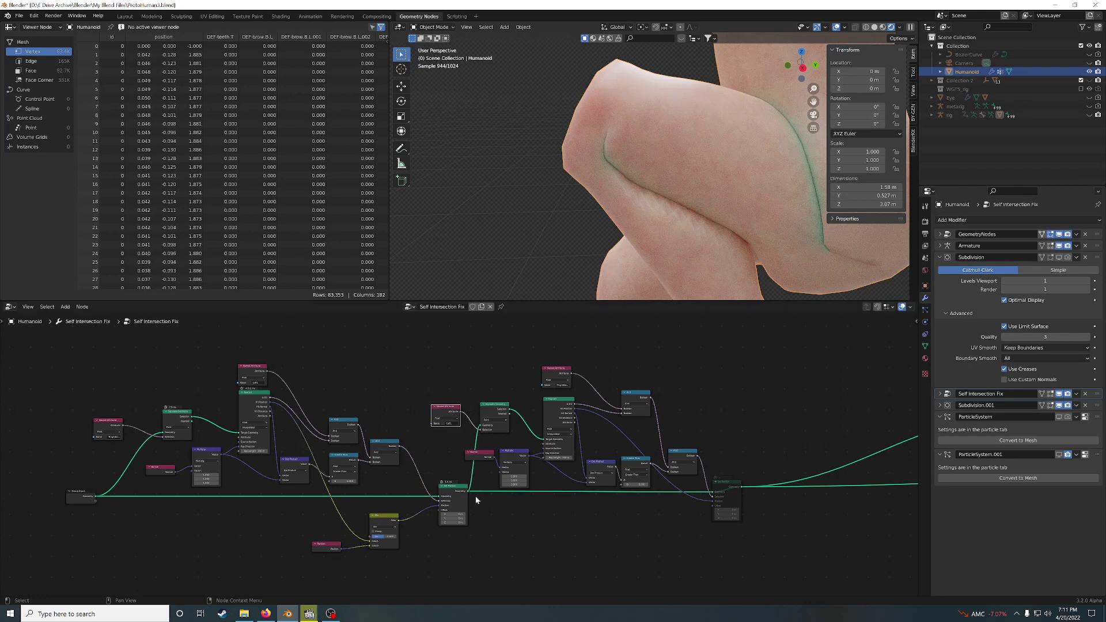
Step: Slightly reposition the first section's Set Position and Mix nodes
middle_drag(475, 496, 453, 442)
scroll(519, 513, up, 1)
drag(468, 502, 453, 506)
drag(377, 532, 374, 529)
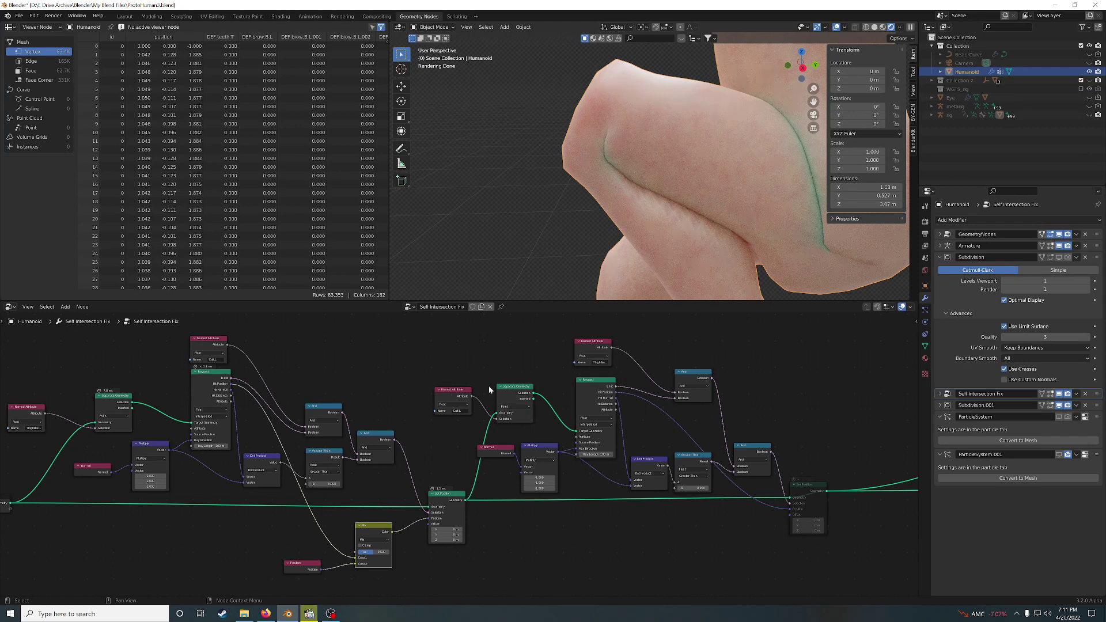
Step: Nudge the second section's Raycast and Multiply nodes and select its Separate Geometry node
drag(590, 382, 594, 380)
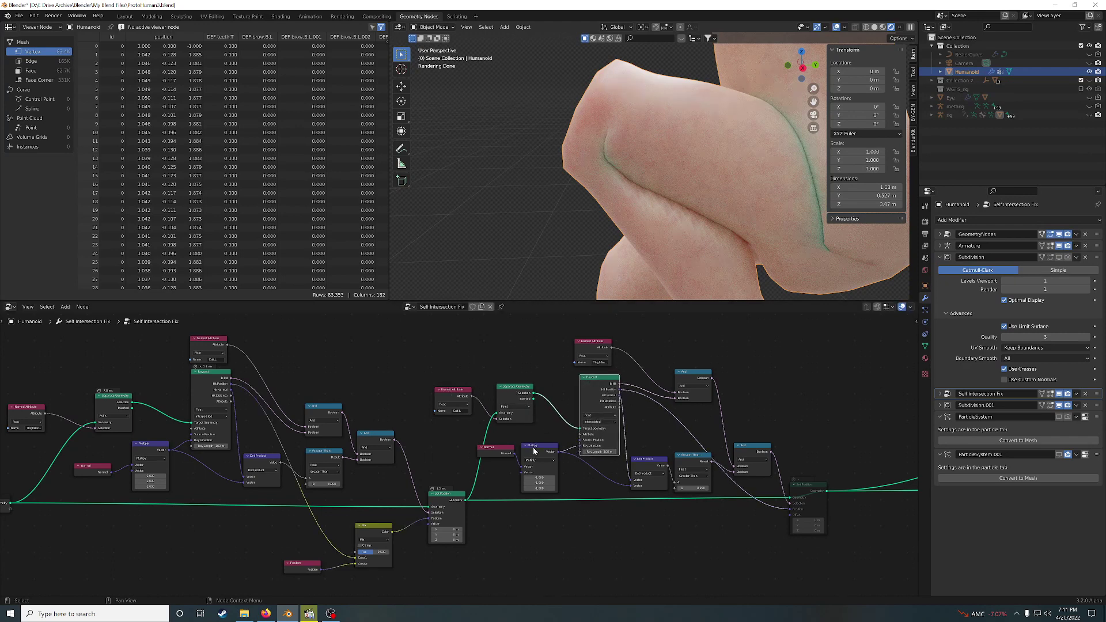
drag(534, 451, 535, 450)
click(520, 395)
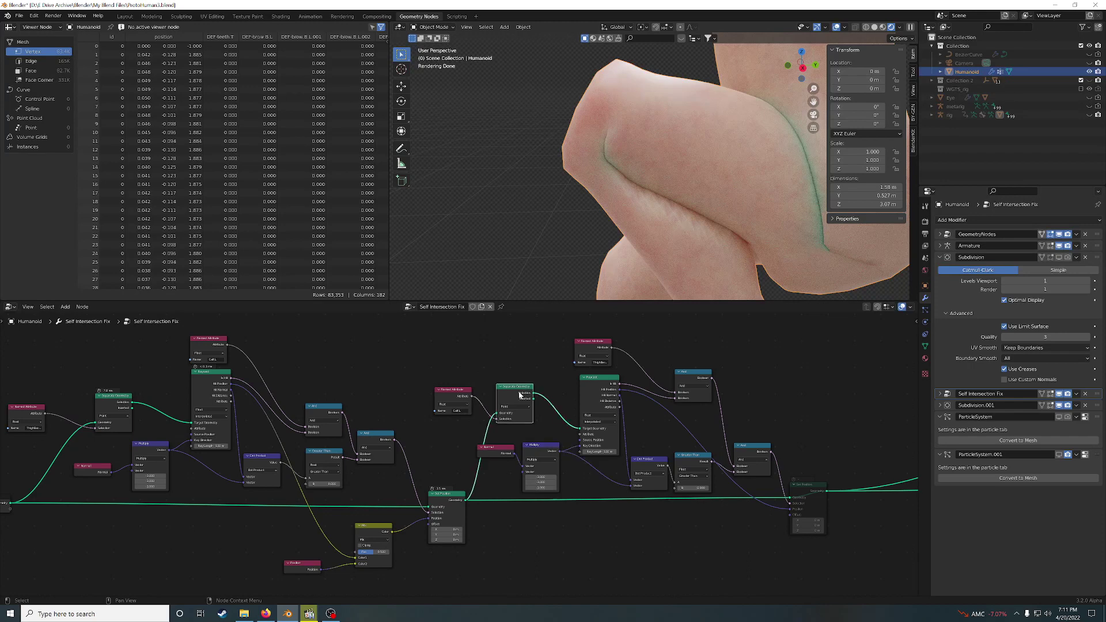
Step: Nudge the second raycast section's Separate Geometry node and its two Named Attribute nodes into slightly different positions
drag(521, 395, 454, 394)
middle_drag(575, 476, 423, 465)
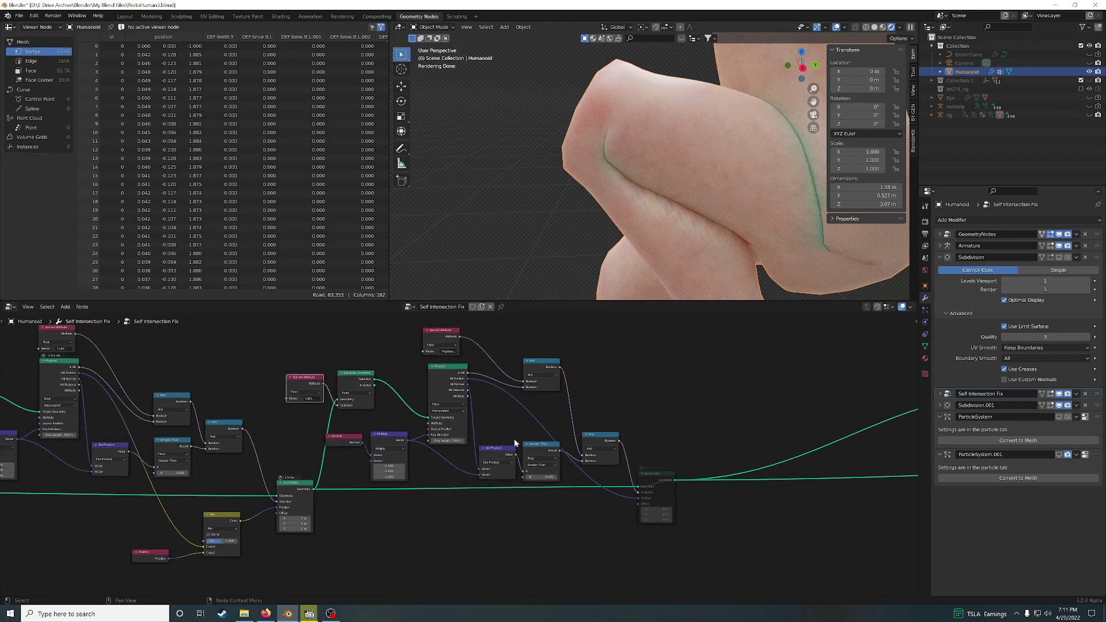
drag(439, 336, 443, 337)
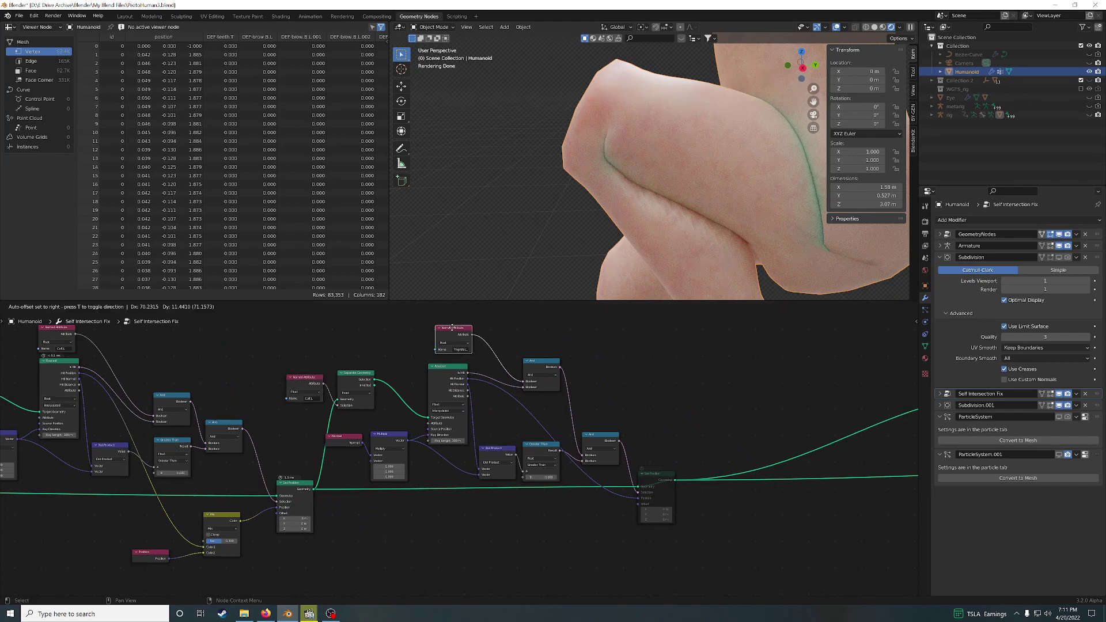
Step: Unmute the second raycast section's Set Position node and inspect the other leg's node sections and bent knee
click(660, 487)
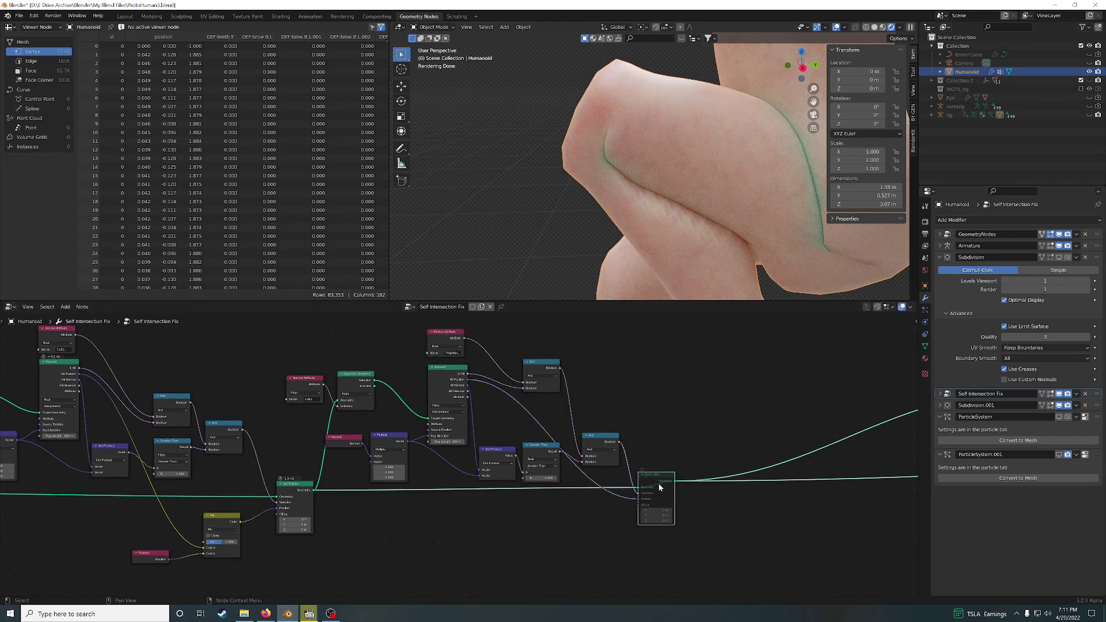
key(m)
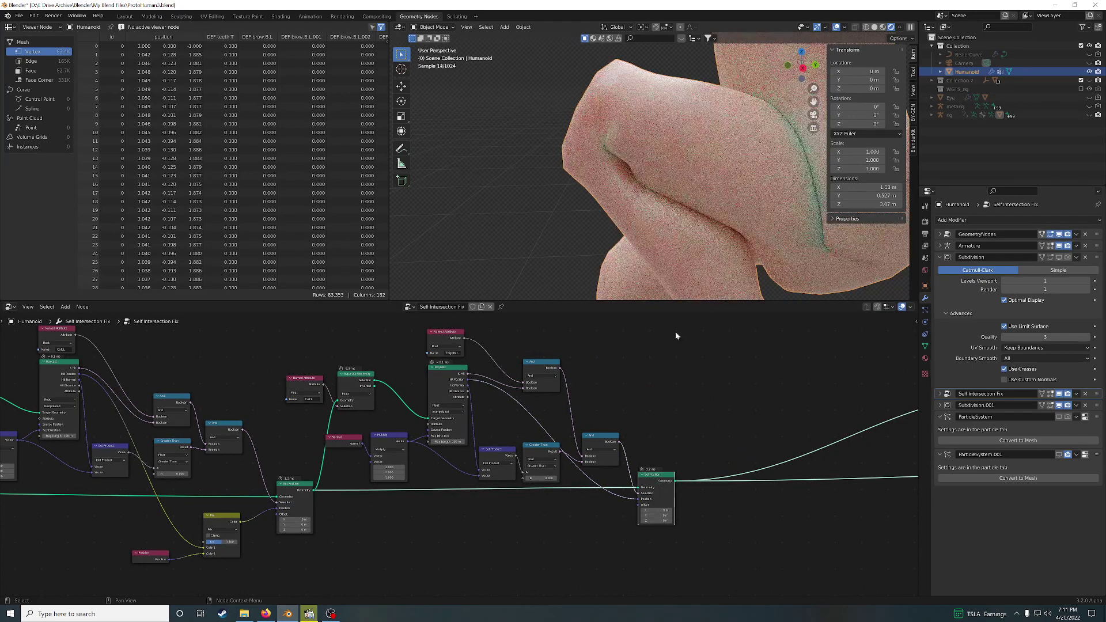
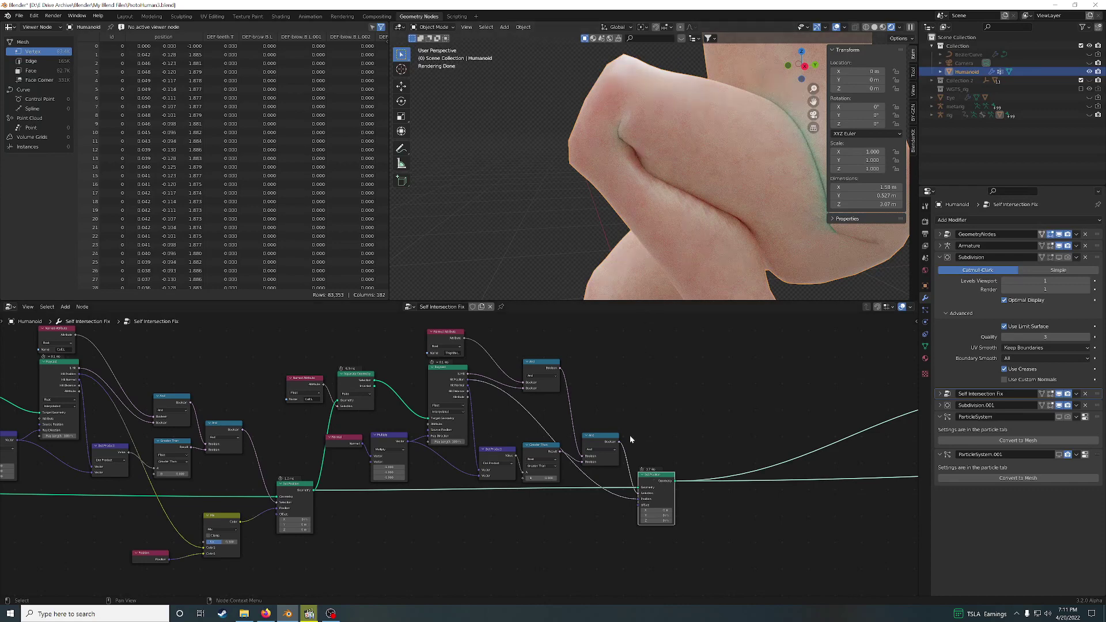
scroll(723, 451, down, 3)
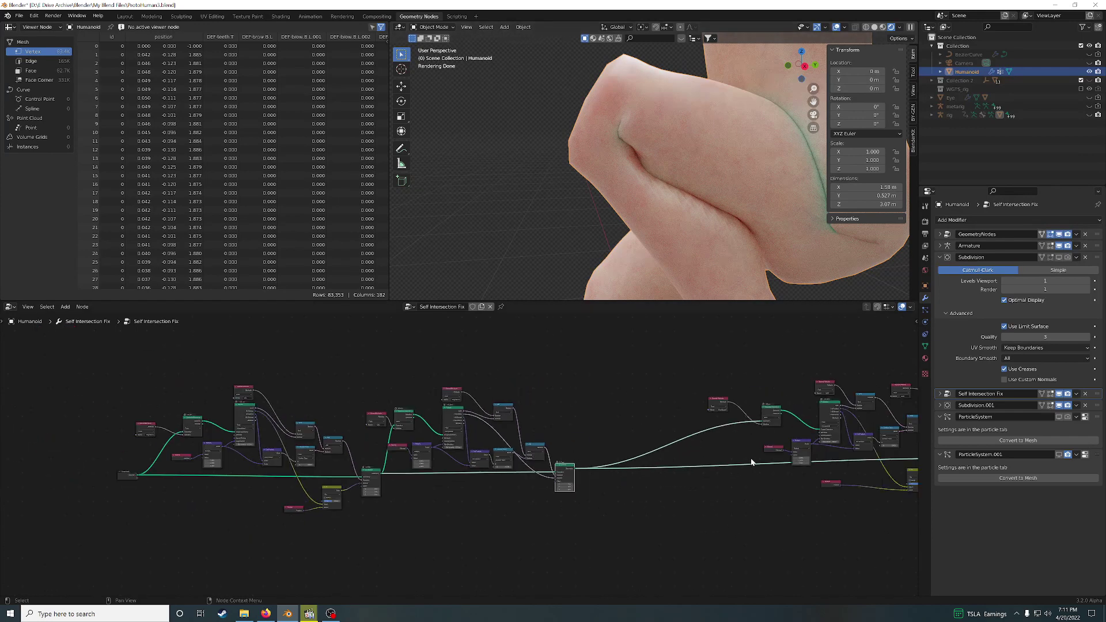
middle_drag(724, 451, 428, 453)
middle_drag(671, 495, 520, 481)
scroll(525, 479, up, 2)
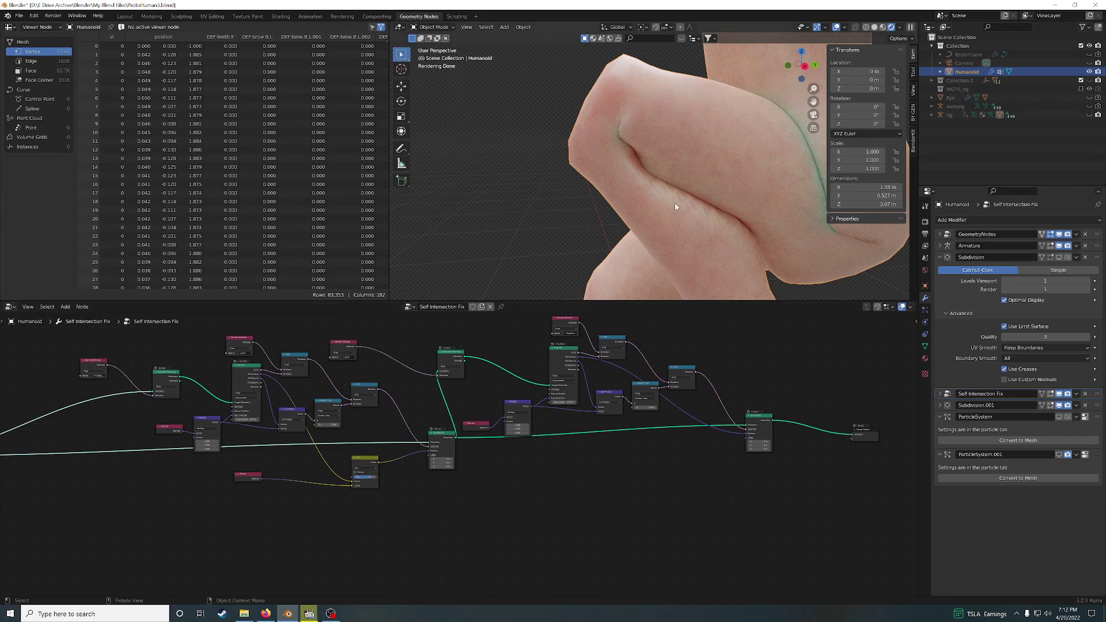
middle_drag(676, 203, 699, 208)
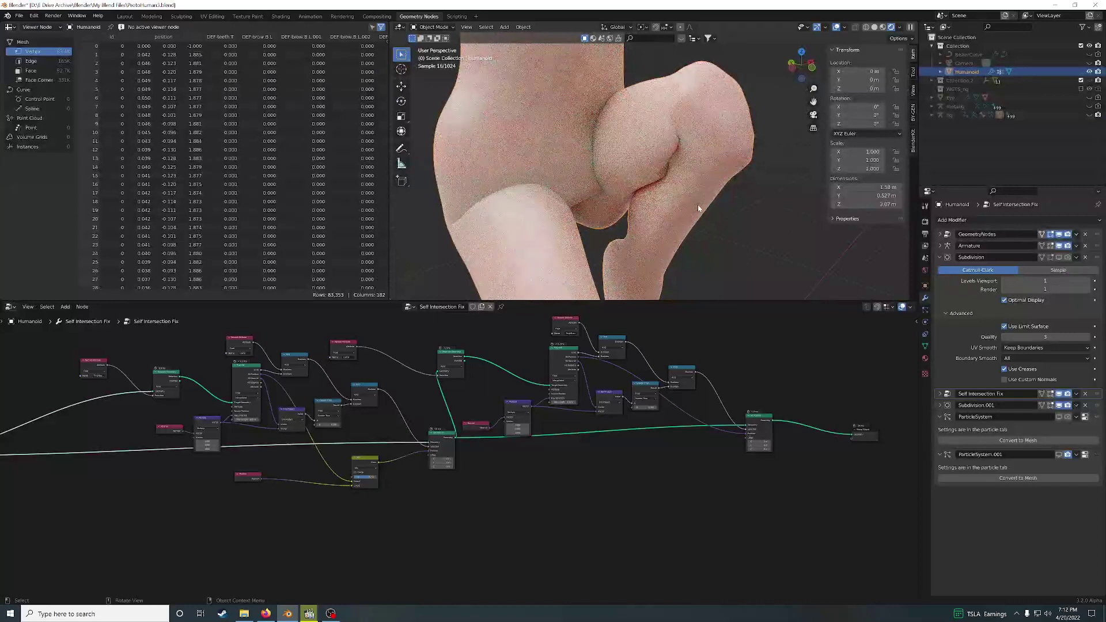
Step: Join the second section's Set Position output links with a reroute and insert a Merge by Distance node before it
middle_drag(147, 503, 576, 482)
middle_drag(435, 480, 511, 506)
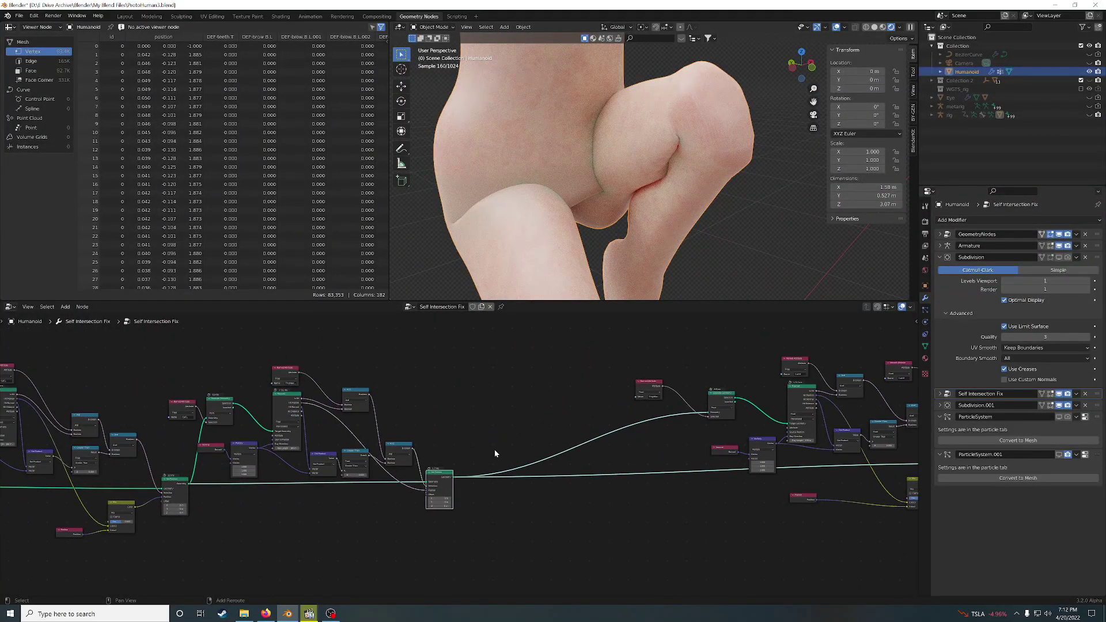
shift+right_drag(494, 437, 506, 507)
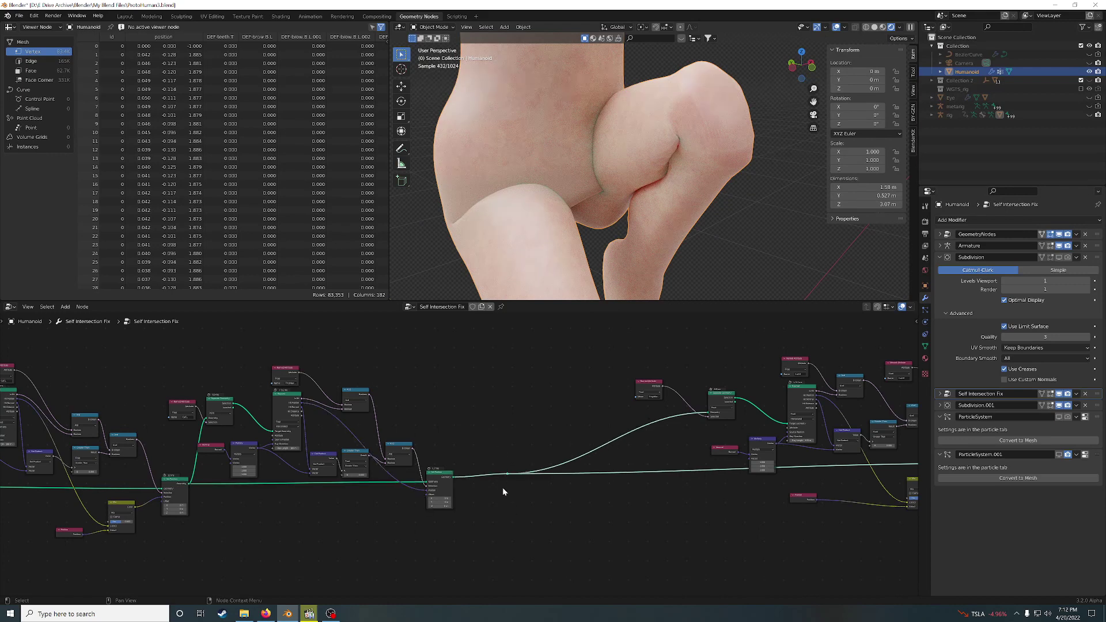
key(shift+a)
click(479, 405)
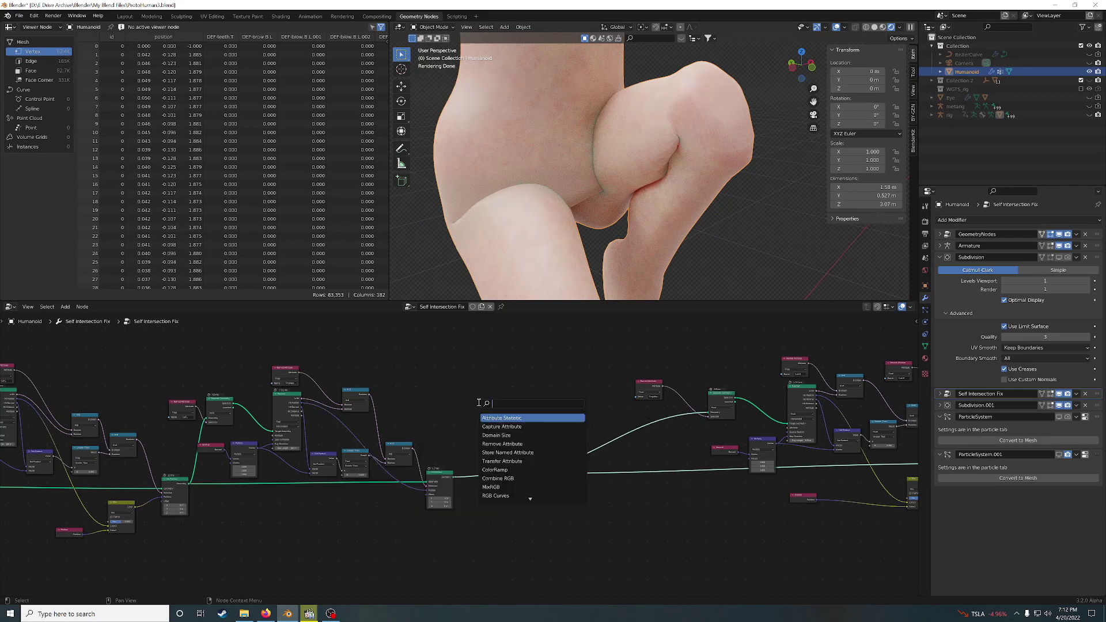
text(merge)
key(Return)
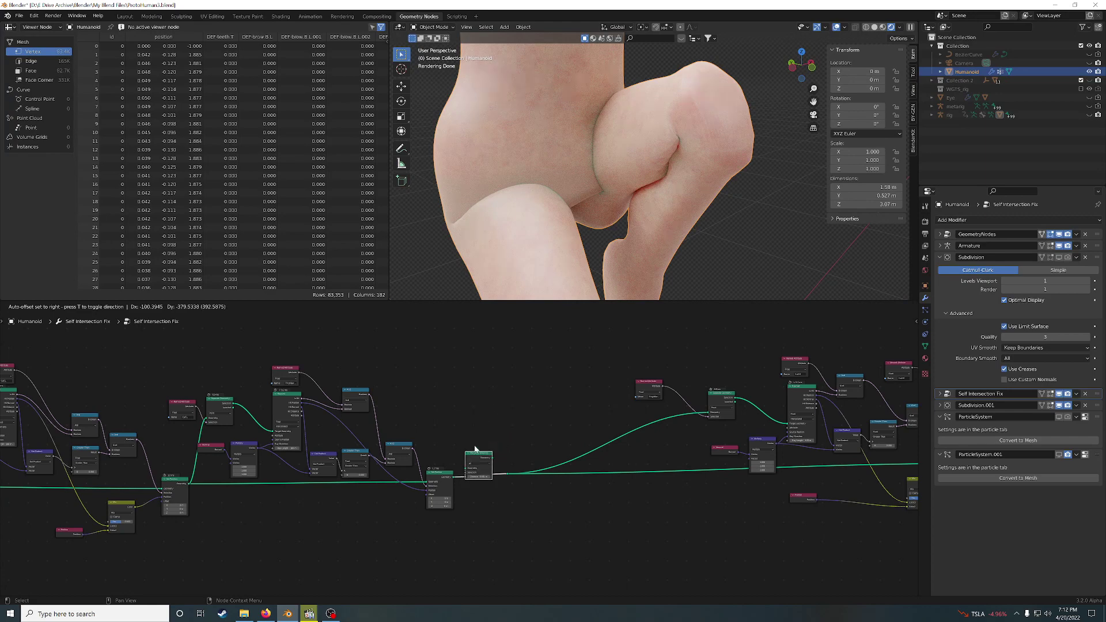
click(489, 436)
Step: Try a different merge distance on the Merge by Distance node, inspect the knee, and undo the last change
scroll(594, 257, up, 3)
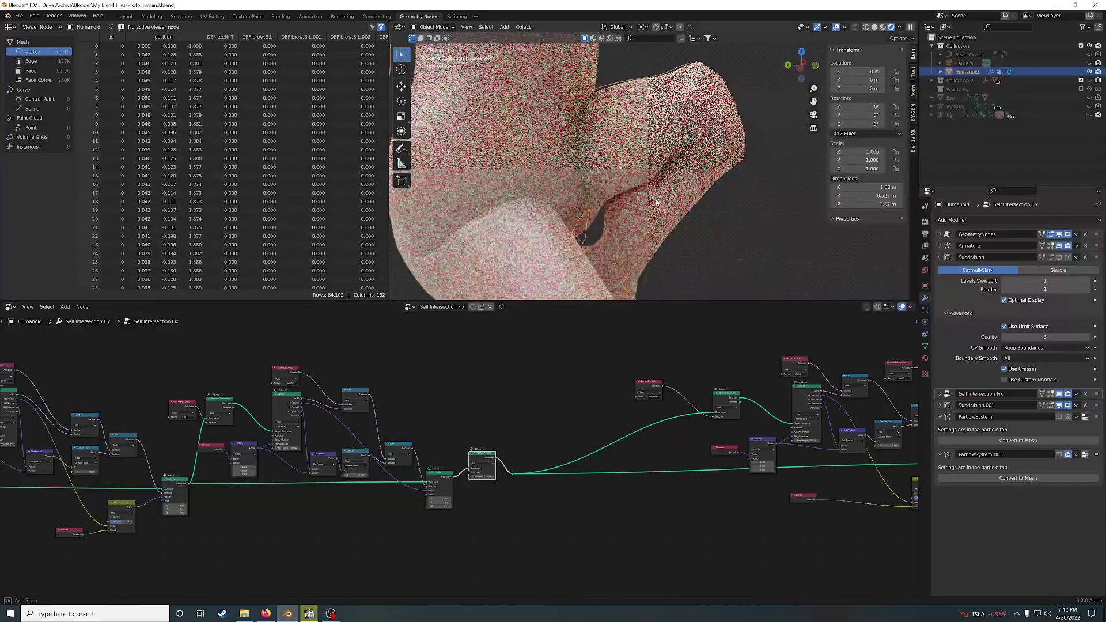
scroll(633, 228, down, 1)
middle_drag(647, 227, 600, 223)
scroll(599, 224, up, 2)
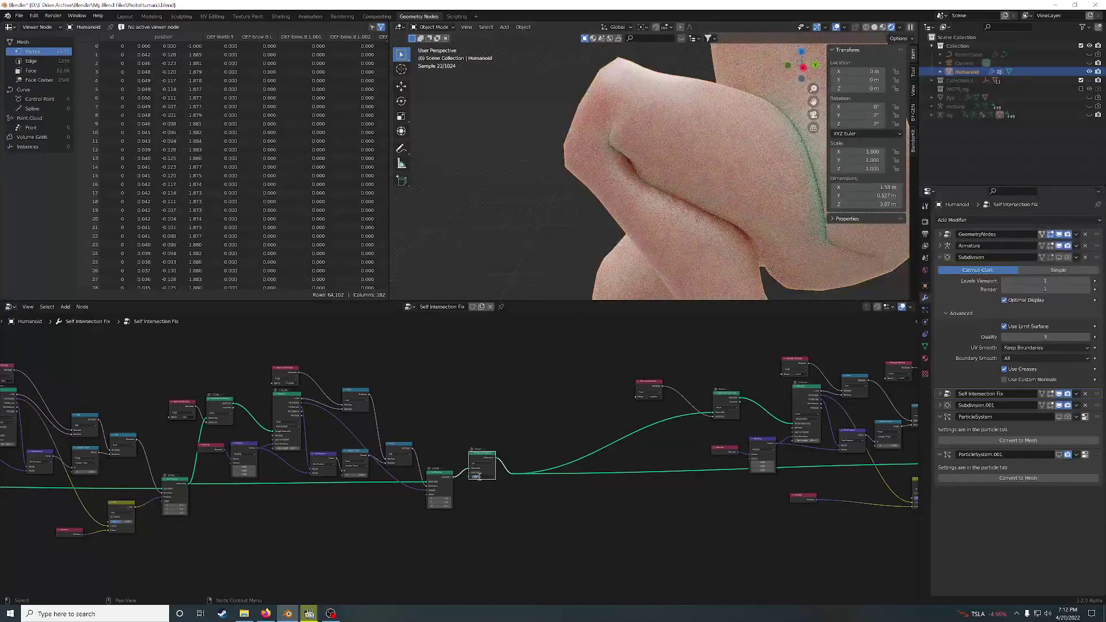
key(Return)
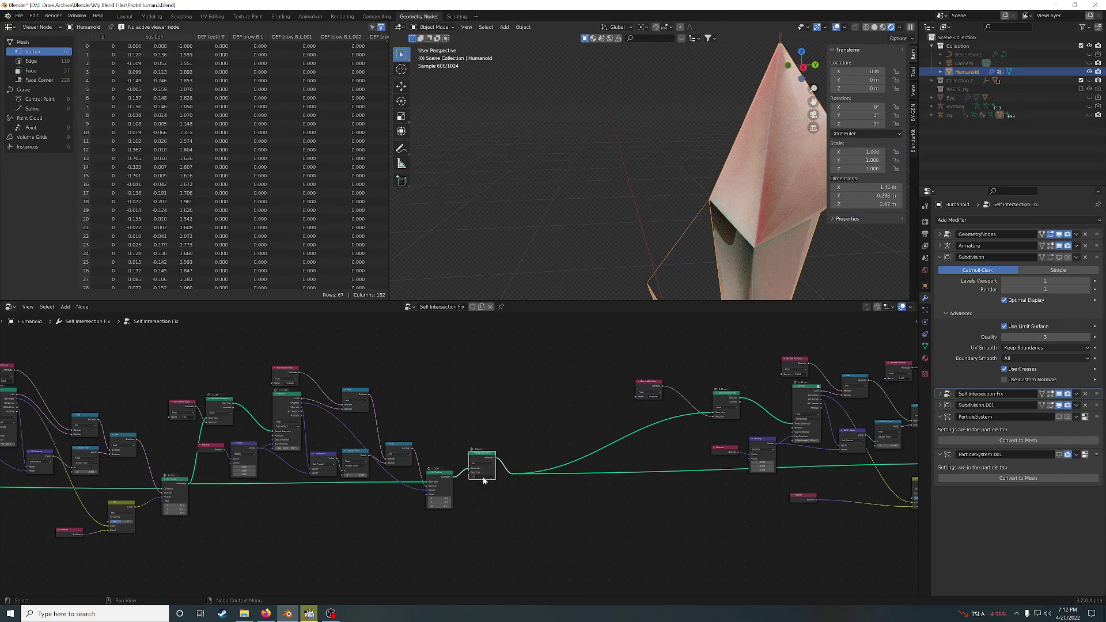
key(ctrl+z)
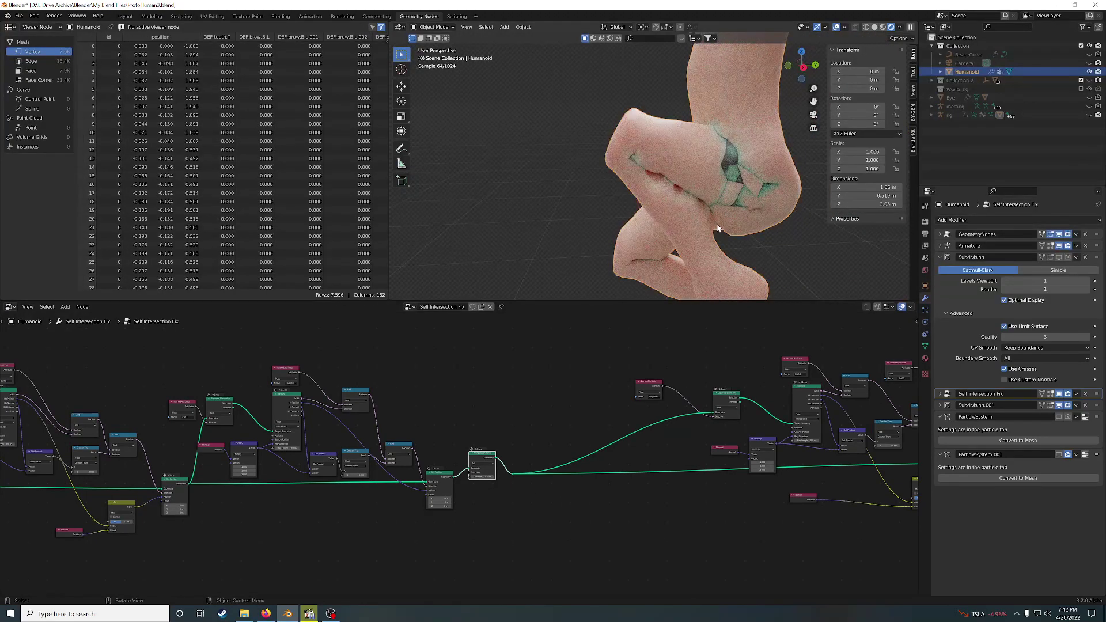
Step: Connect the second section's final And output to the Merge by Distance node's Selection and inspect the knee crease
ctrl+scroll(587, 392, left, 3)
scroll(570, 429, up, 2)
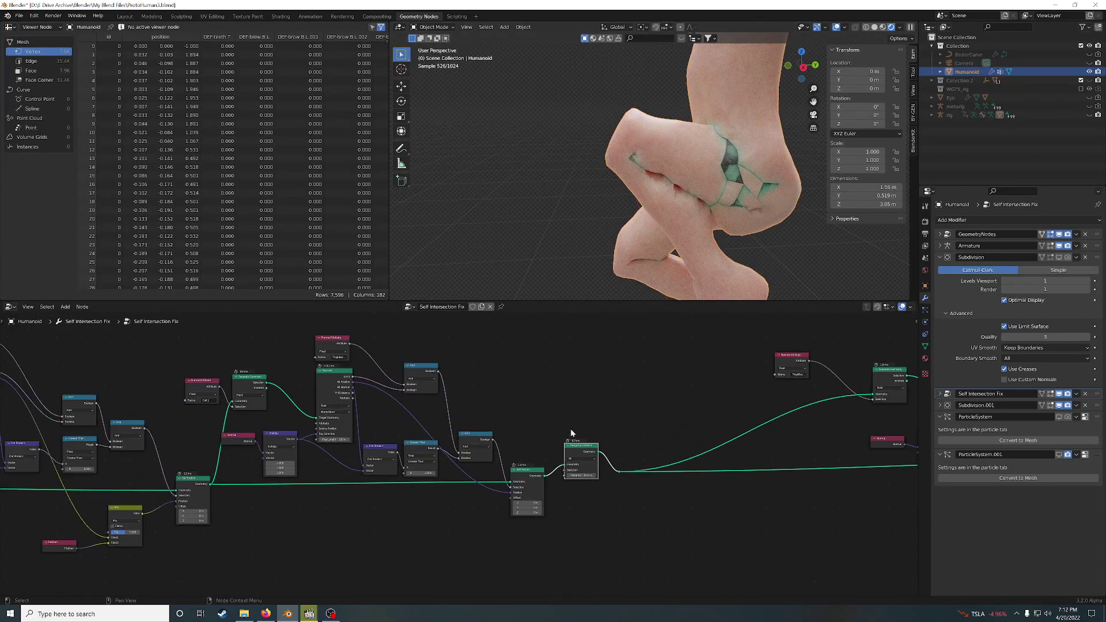
drag(493, 440, 612, 474)
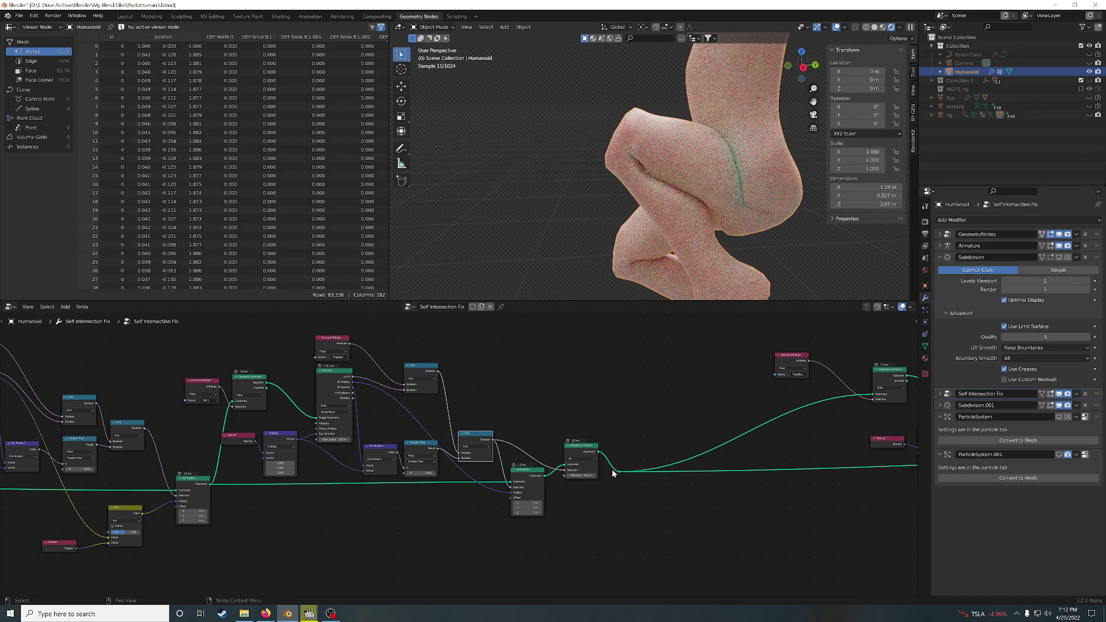
scroll(693, 198, up, 5)
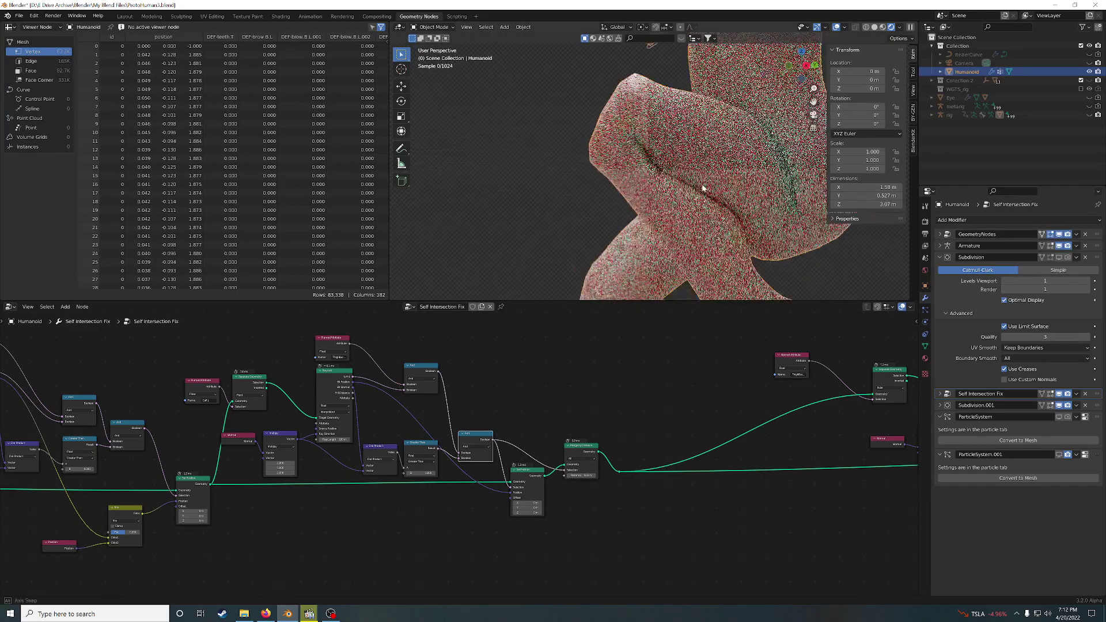
scroll(638, 215, up, 3)
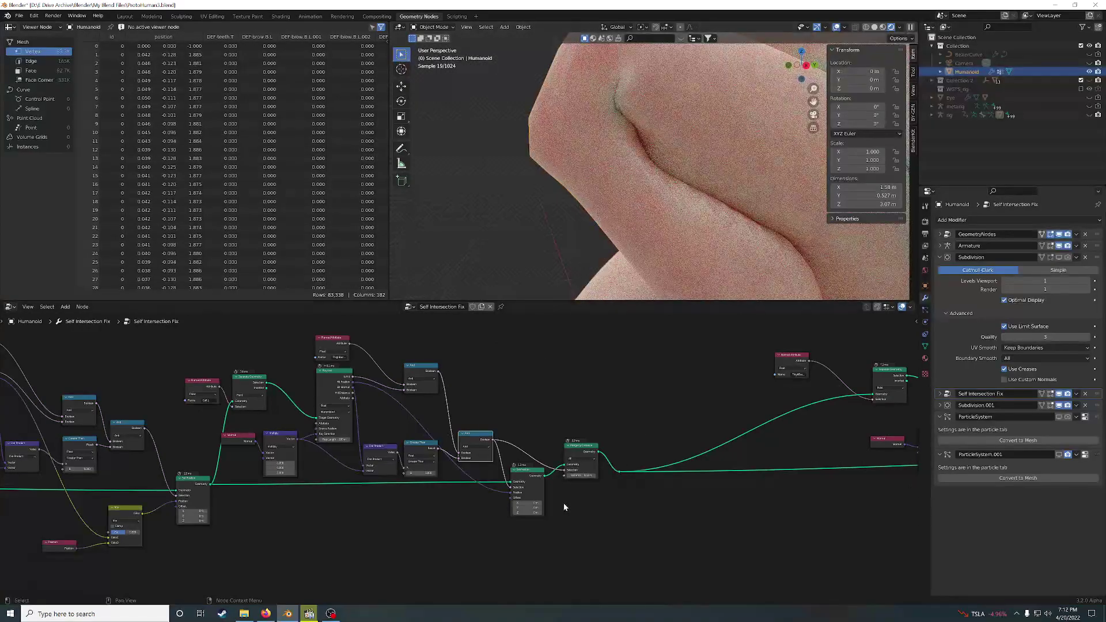
Step: Mute the second section's Set Position node, toggling Merge by Distance off and on to compare the knee crease
click(571, 451)
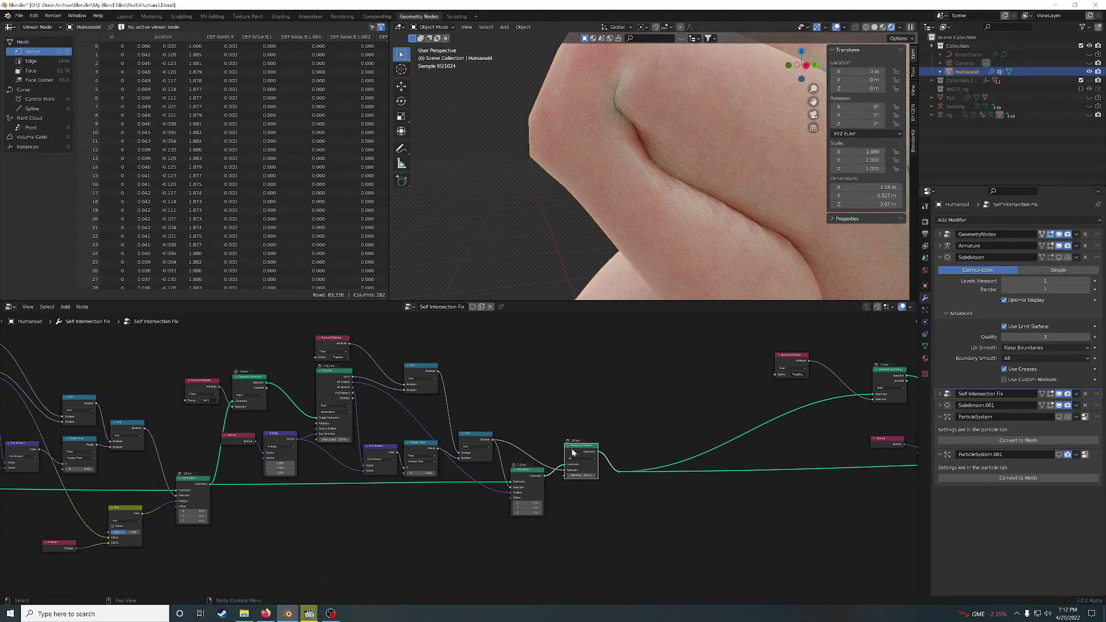
key(m)
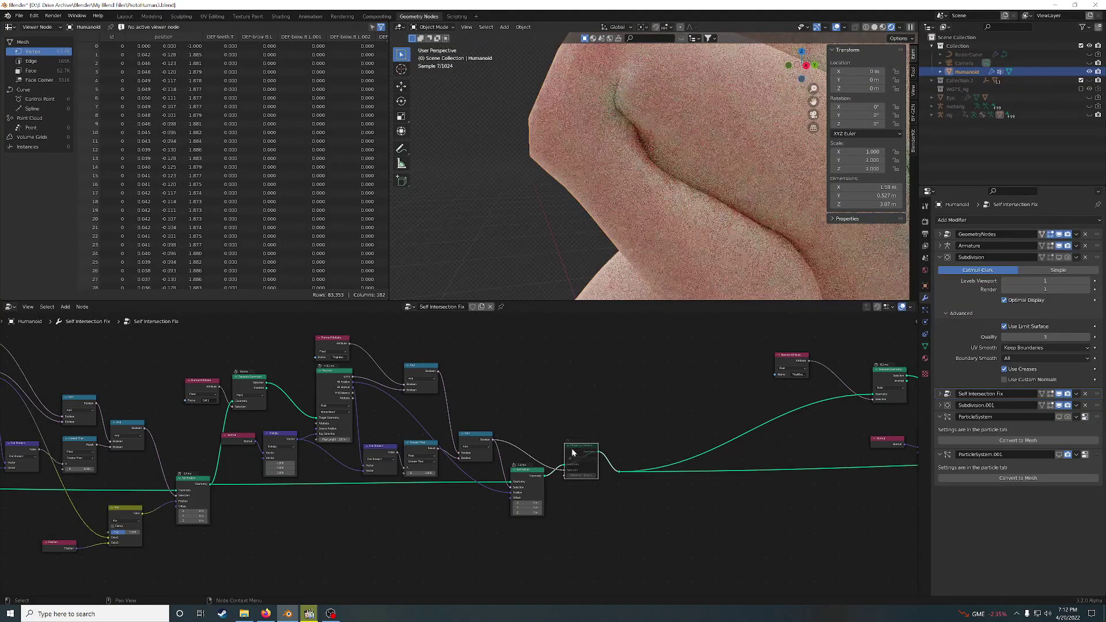
click(528, 479)
key(m)
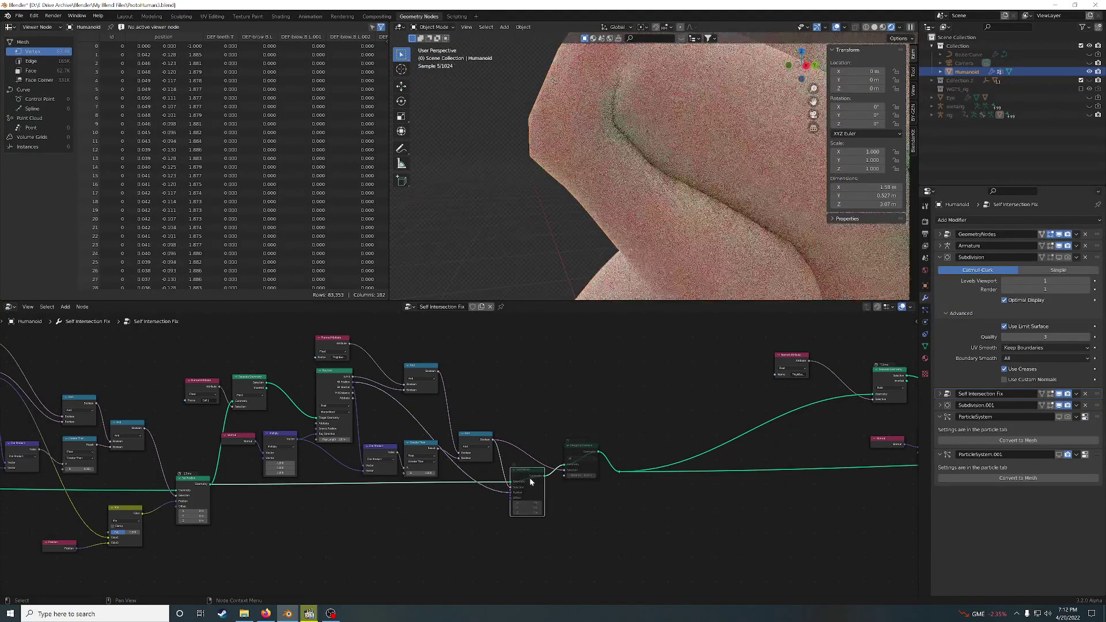
click(581, 450)
key(m)
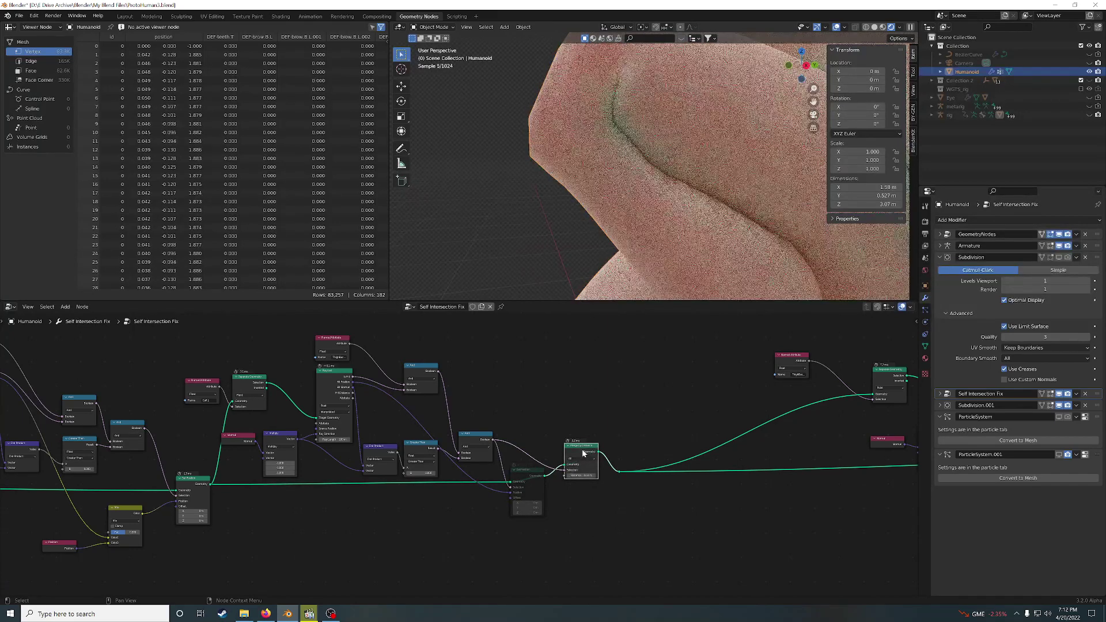
Step: Try two other distances on the Merge by Distance node while checking the knee crease
click(580, 476)
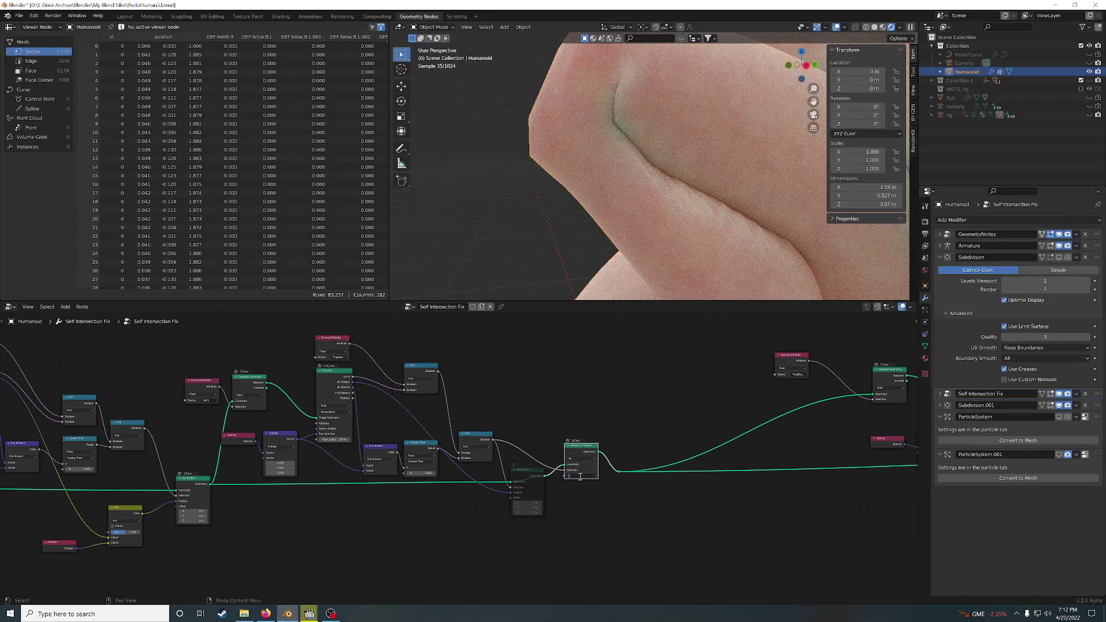
key(Return)
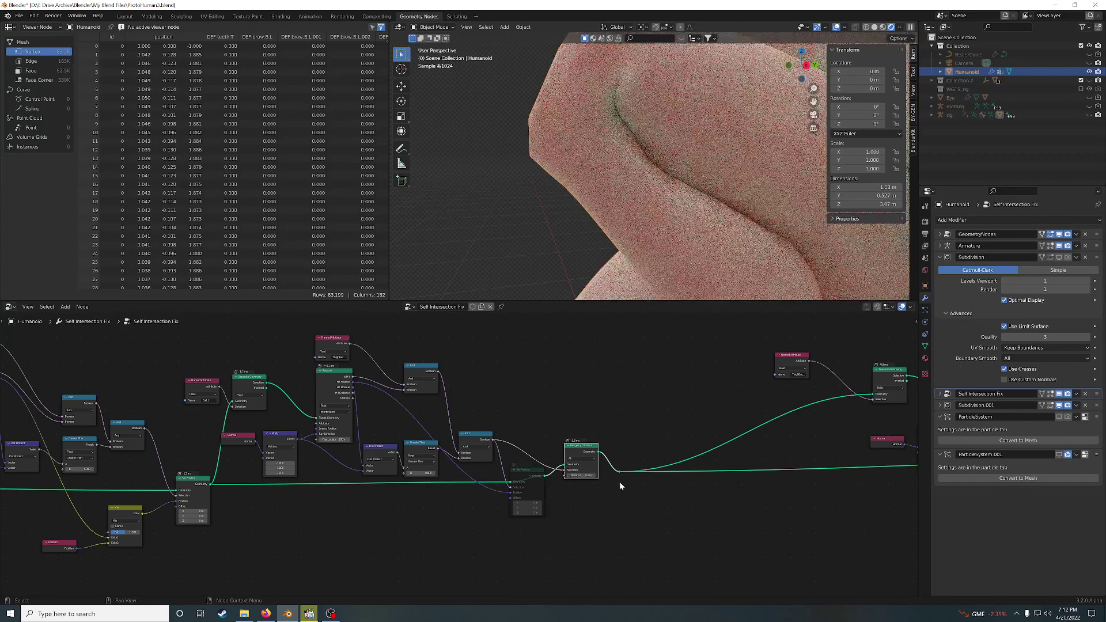
click(584, 476)
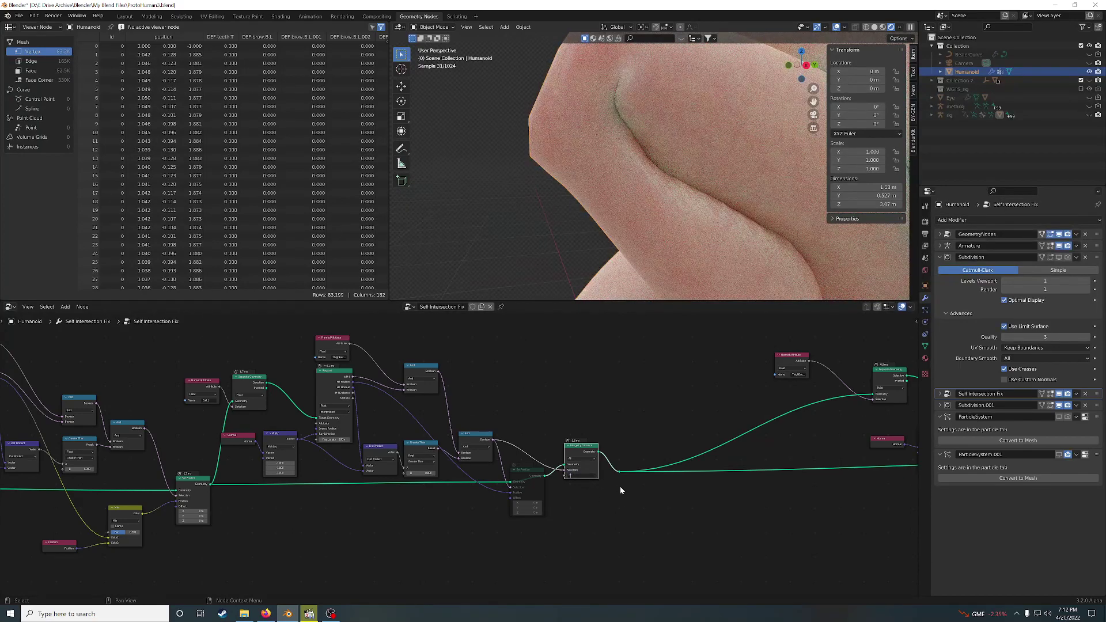
key(Return)
scroll(664, 239, down, 5)
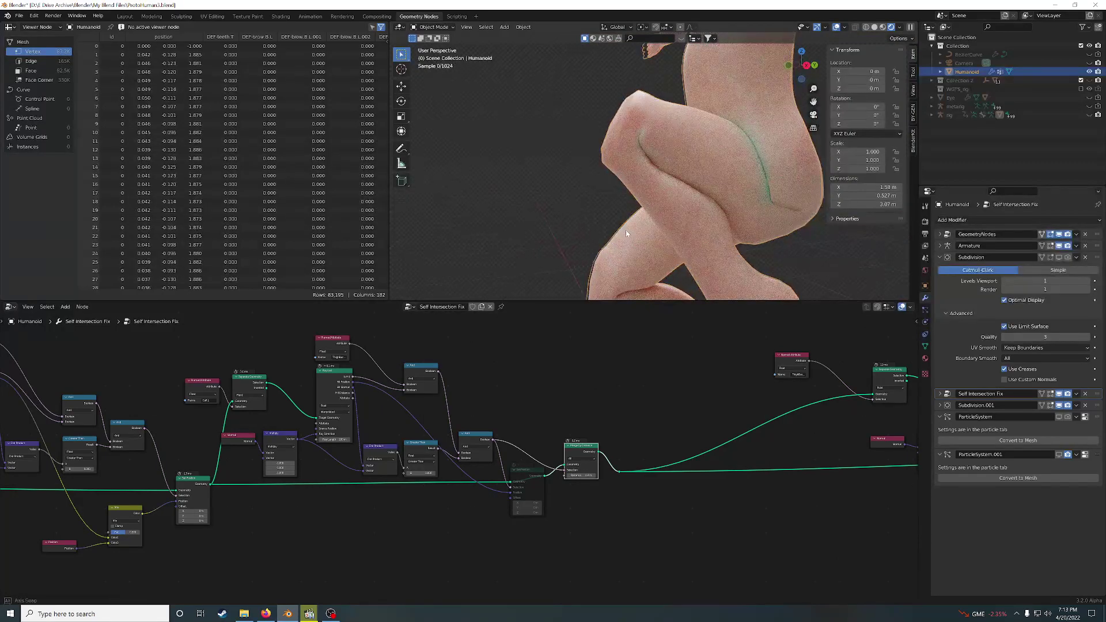
middle_drag(628, 231, 603, 227)
scroll(603, 227, up, 5)
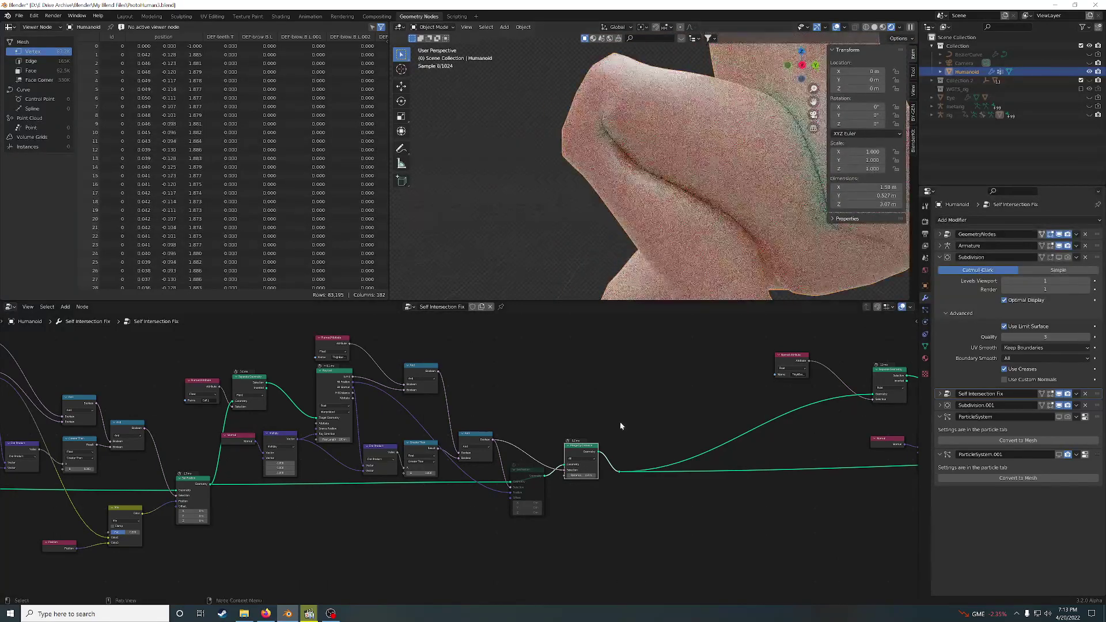
Step: Set the Merge by Distance node's distance to 0.1 m
click(580, 475)
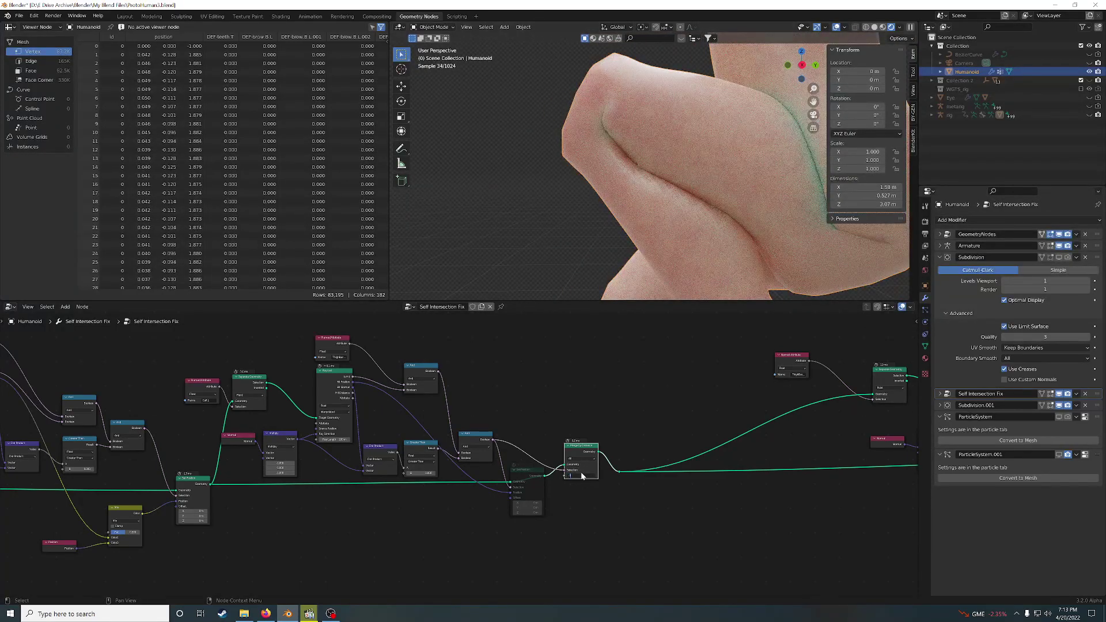
text(.1)
key(Return)
middle_drag(655, 252, 674, 251)
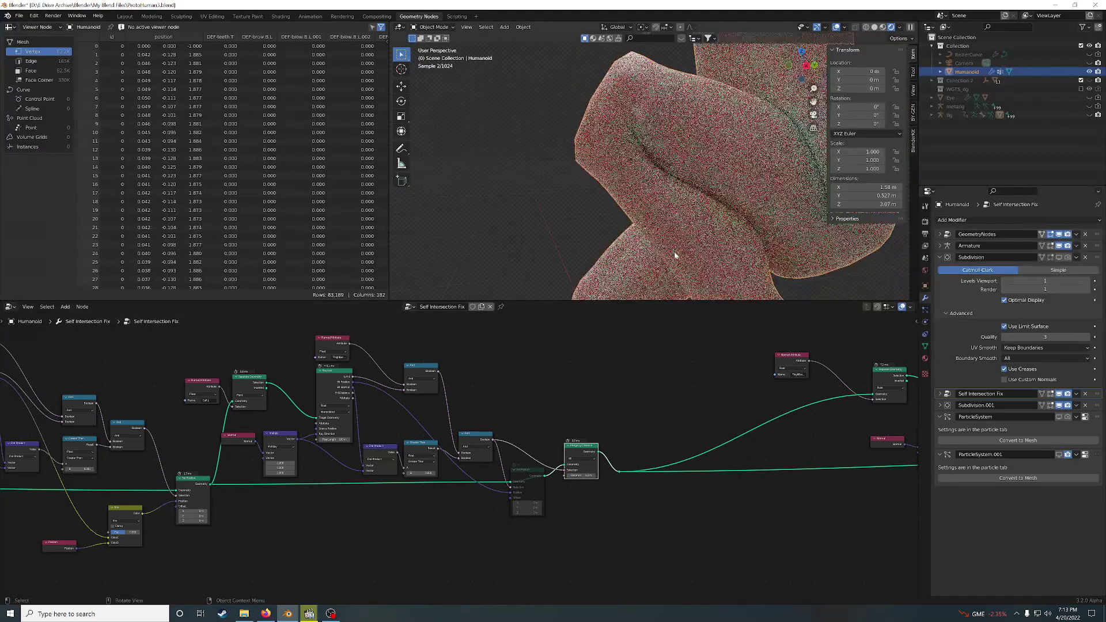
Step: Compare the knee crease with only Set Position active, then with only Merge by Distance active, leaving Merge by Distance on
click(523, 474)
key(m)
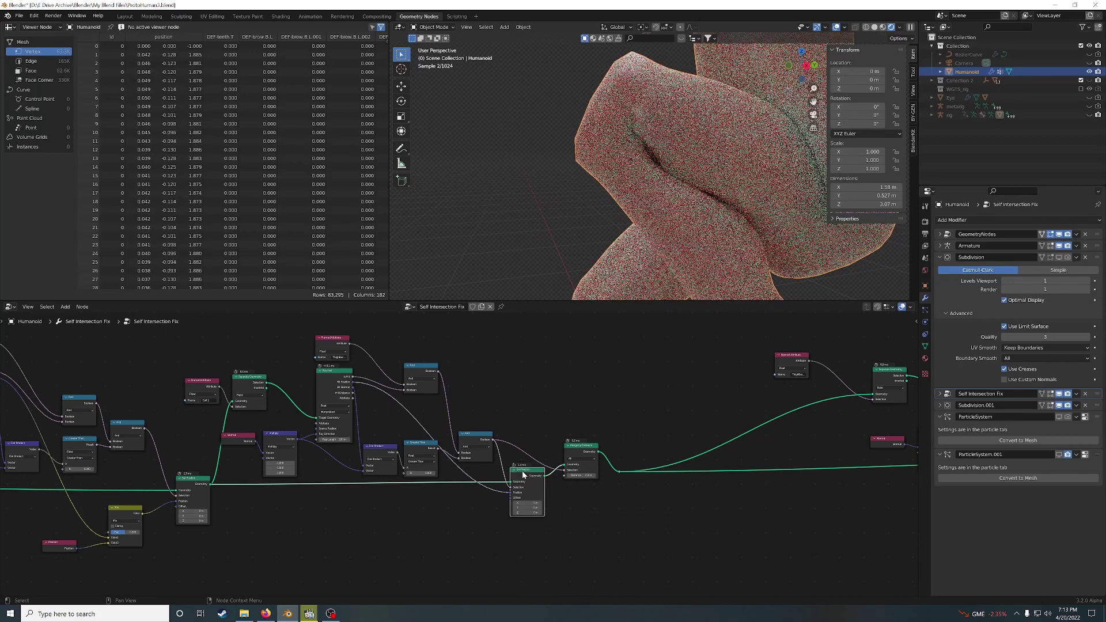
click(579, 451)
key(m)
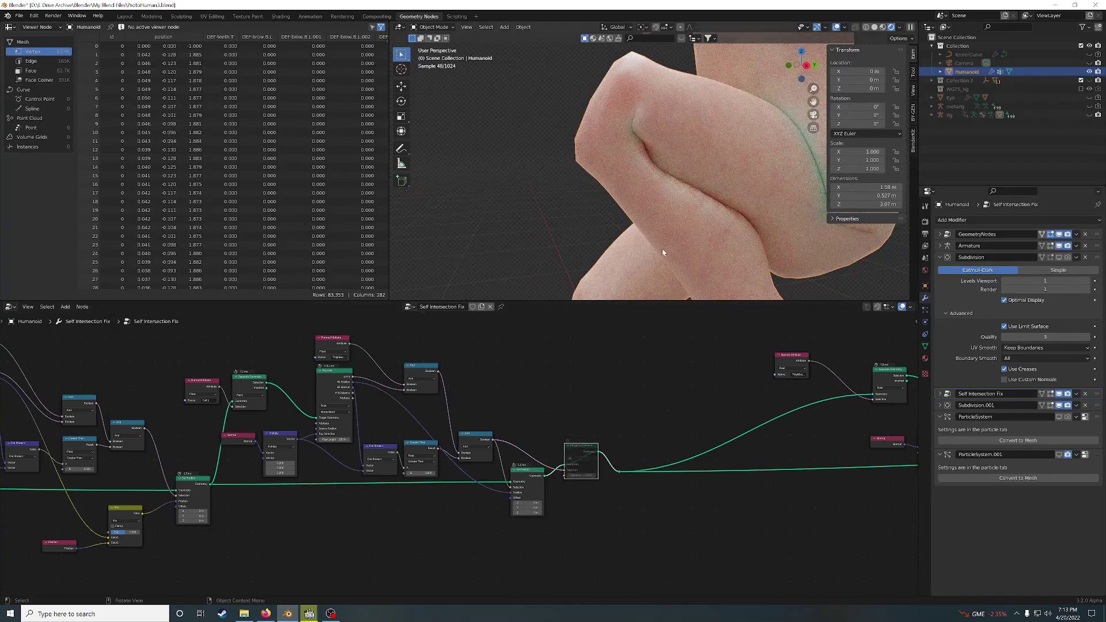
scroll(662, 248, up, 5)
middle_drag(662, 215, 716, 230)
click(527, 484)
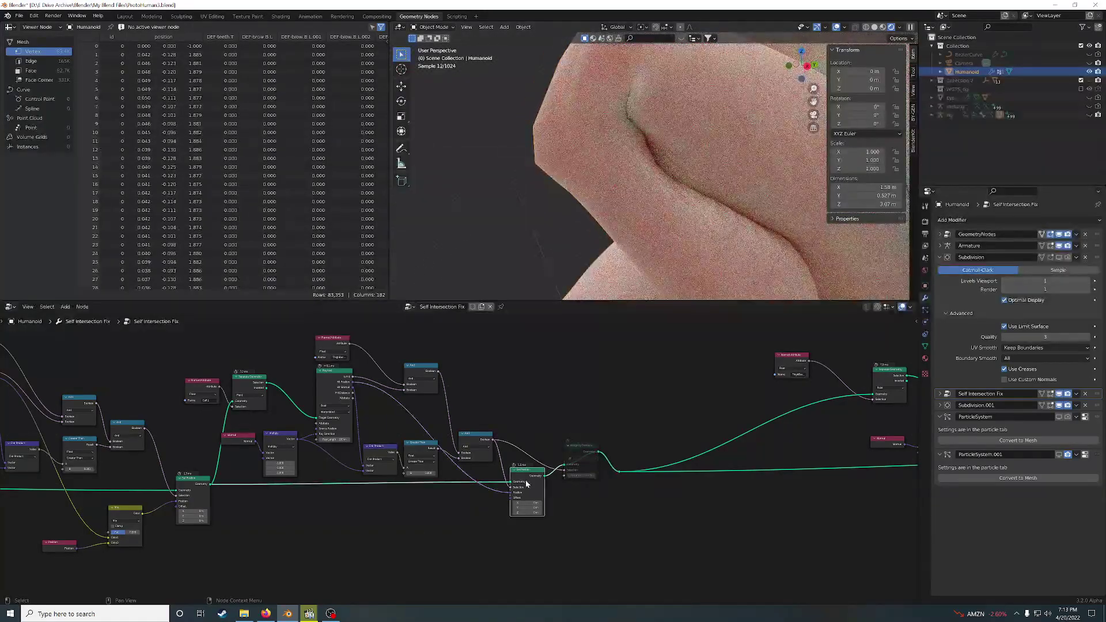
key(m)
click(579, 450)
key(m)
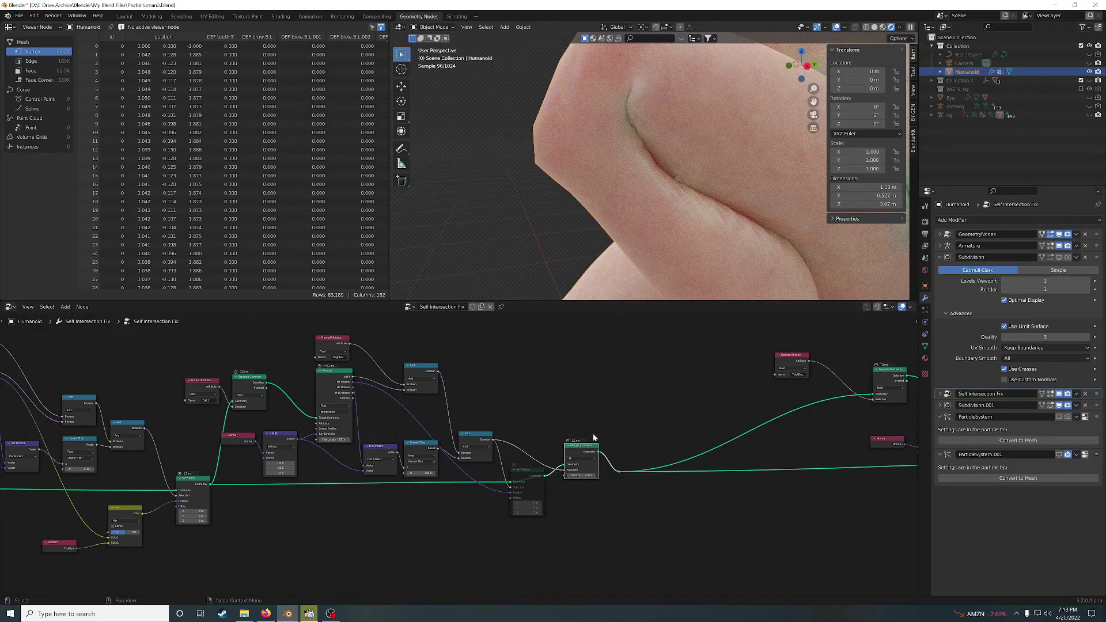
Step: Display the humanoid in wireframe and toggle Merge by Distance off and on to inspect the mesh topology around the knee
scroll(667, 227, down, 4)
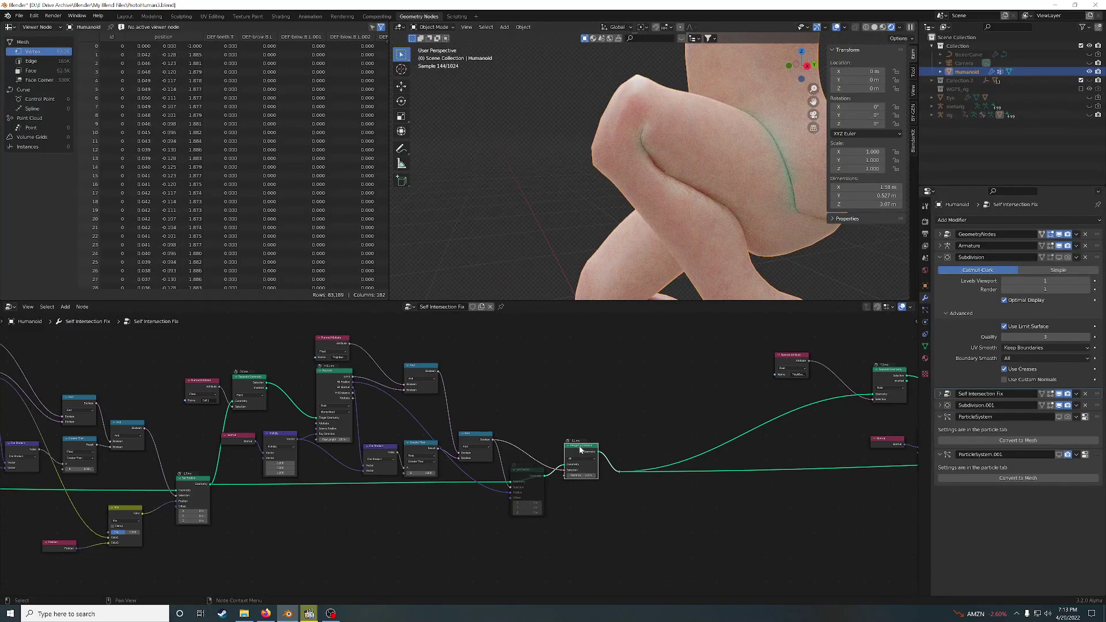
click(867, 27)
middle_drag(727, 142, 634, 242)
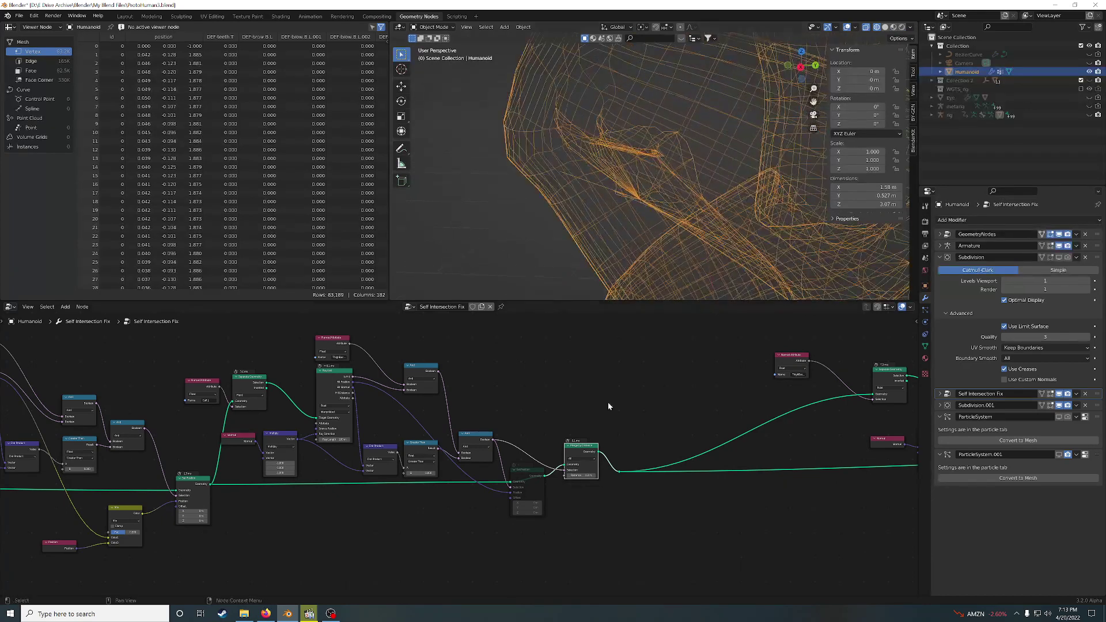
click(587, 476)
key(Return)
middle_drag(646, 242, 670, 208)
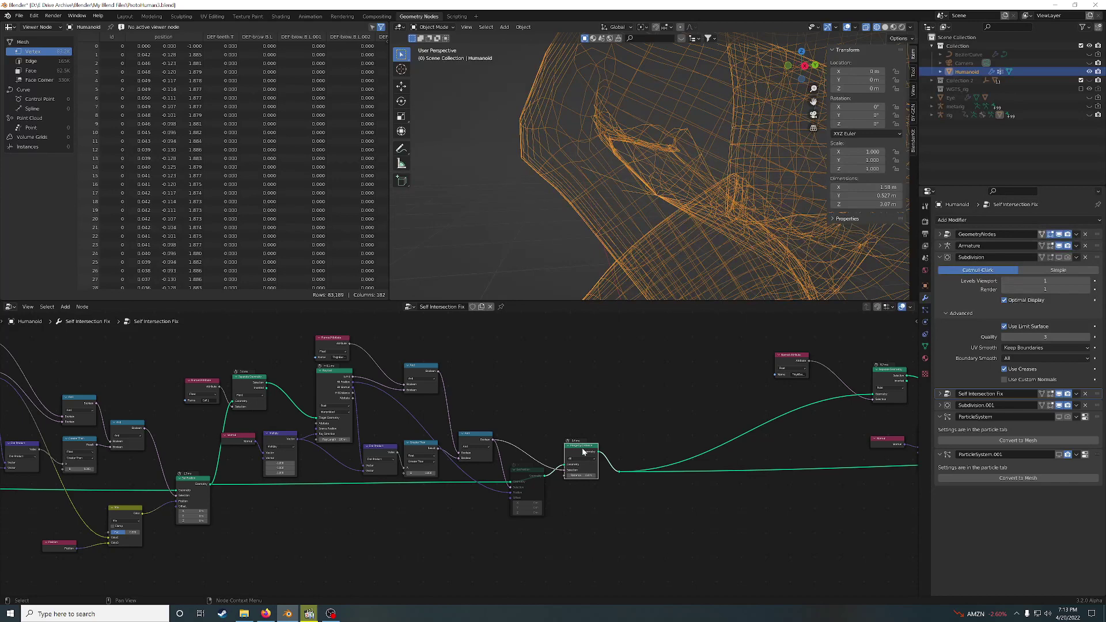
key(m)
key(m)
Step: Duplicate Merge by Distance onto the geometry link after the first section's Set Position and connect that section's boolean result to its Selection
middle_drag(572, 451, 624, 452)
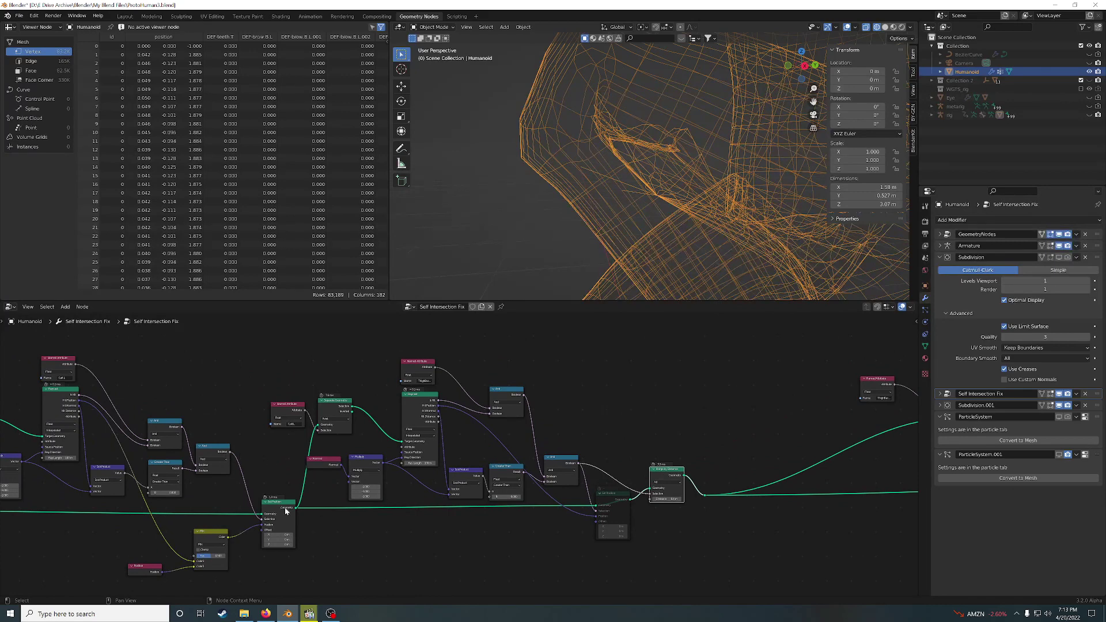
key(shift+d)
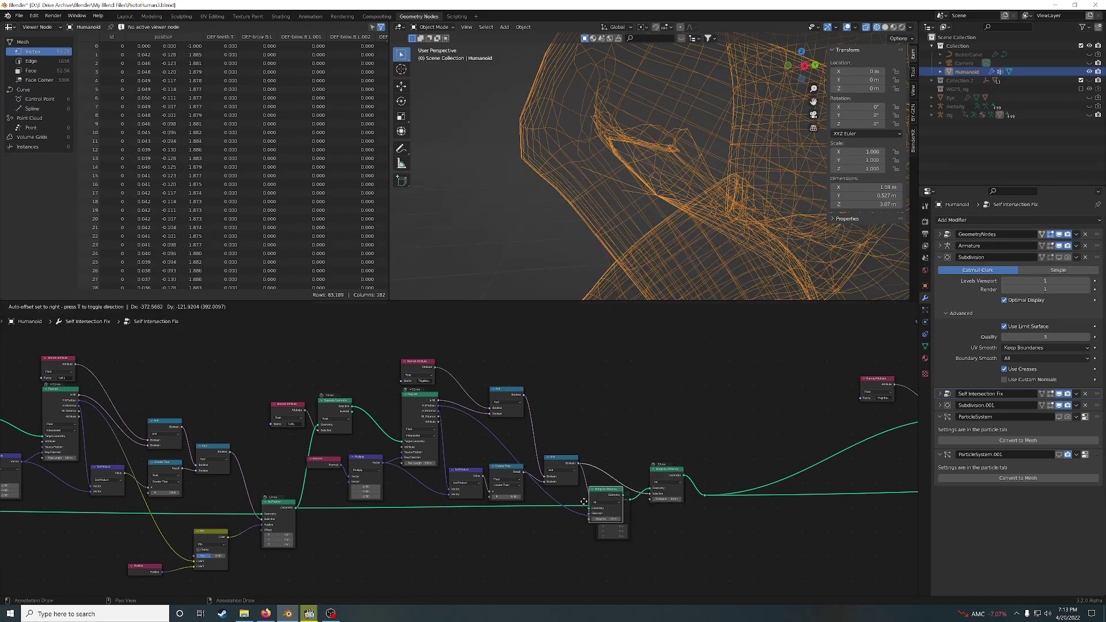
click(339, 512)
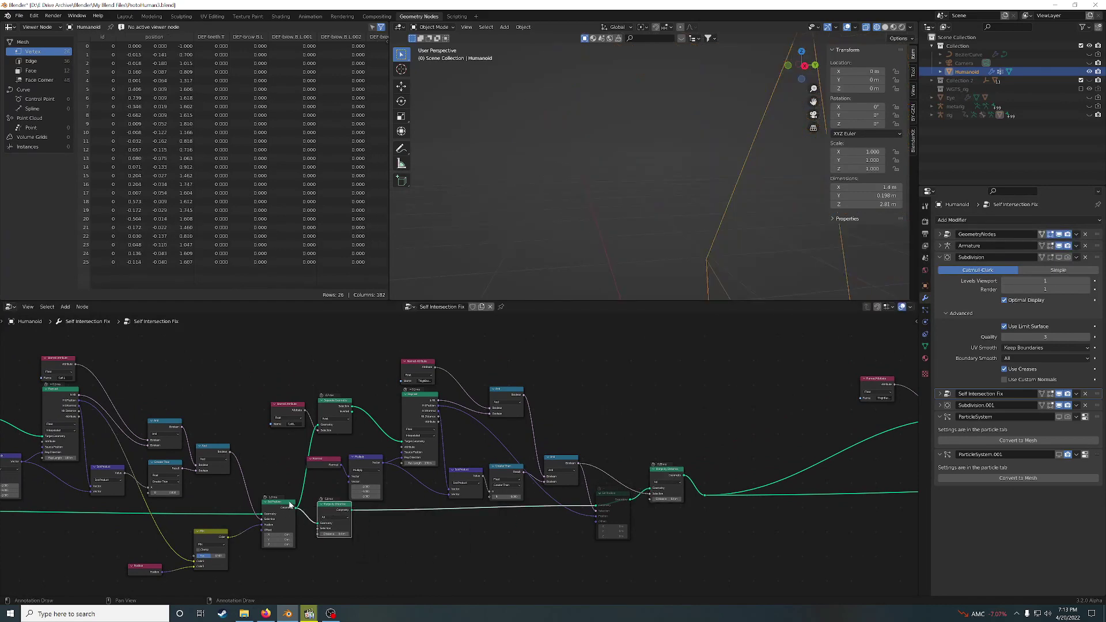
drag(230, 452, 318, 531)
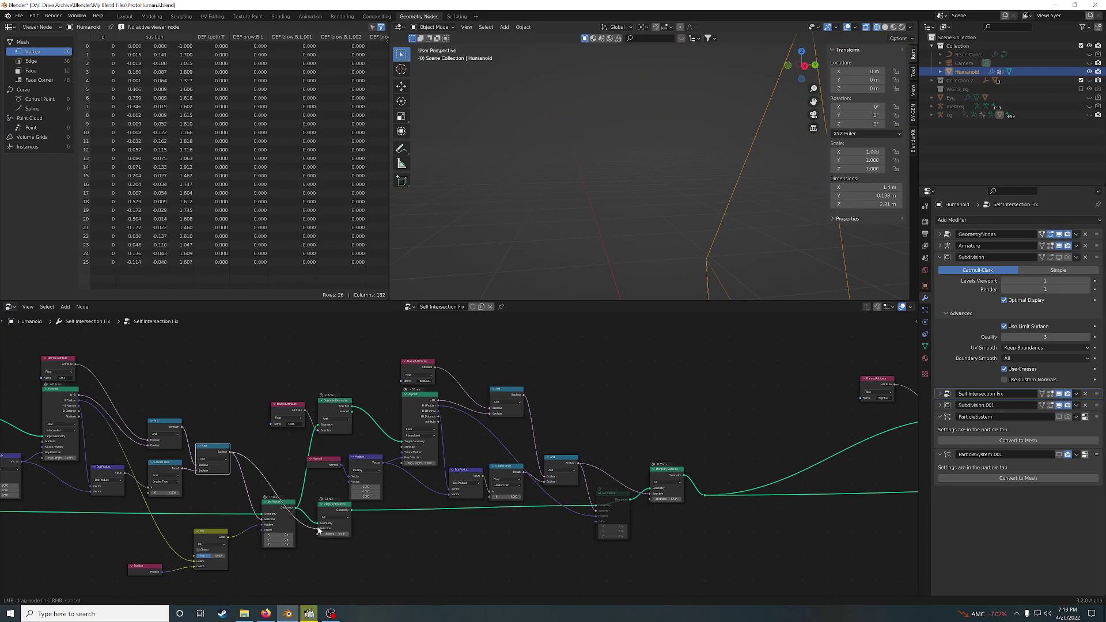
Step: Mute the first section's Set Position node and inspect the knee crease in rendered shading
drag(273, 503, 273, 503)
click(273, 503)
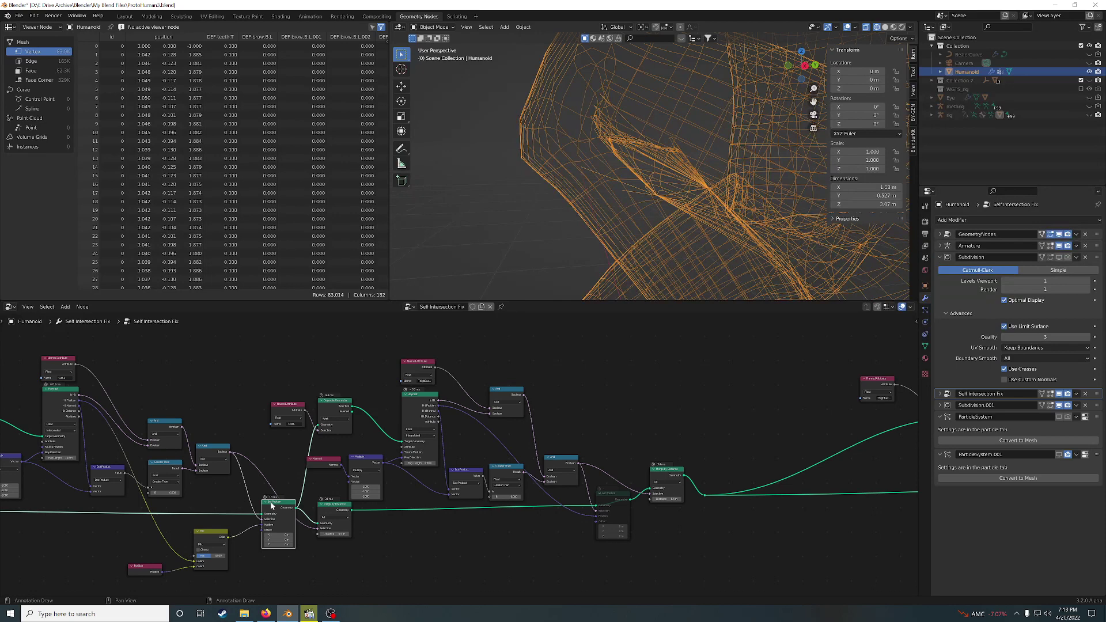
key(m)
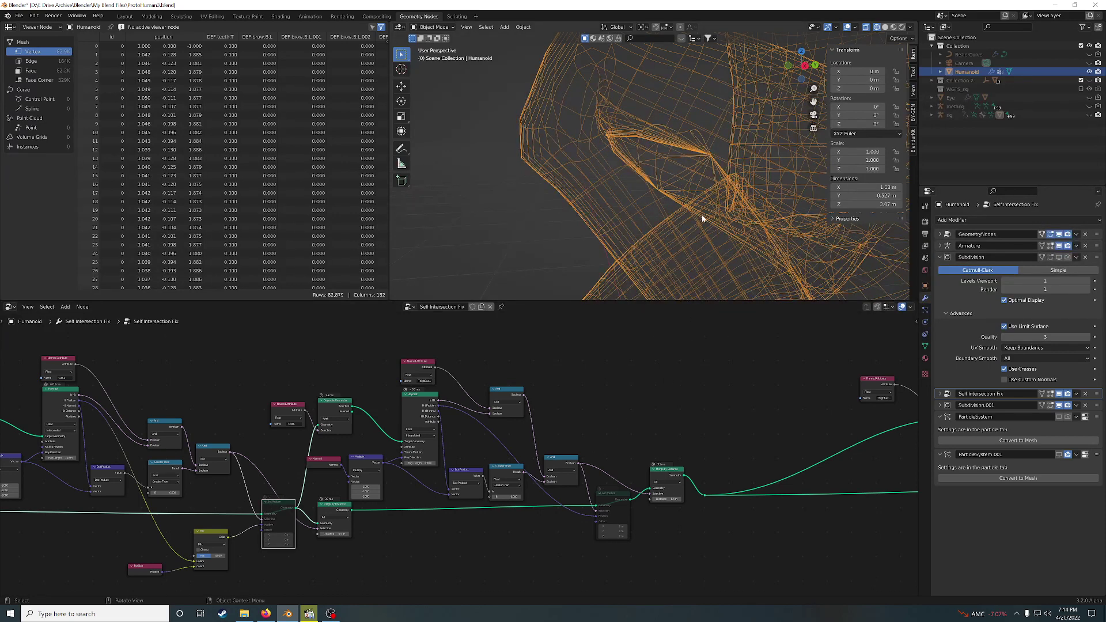
click(903, 27)
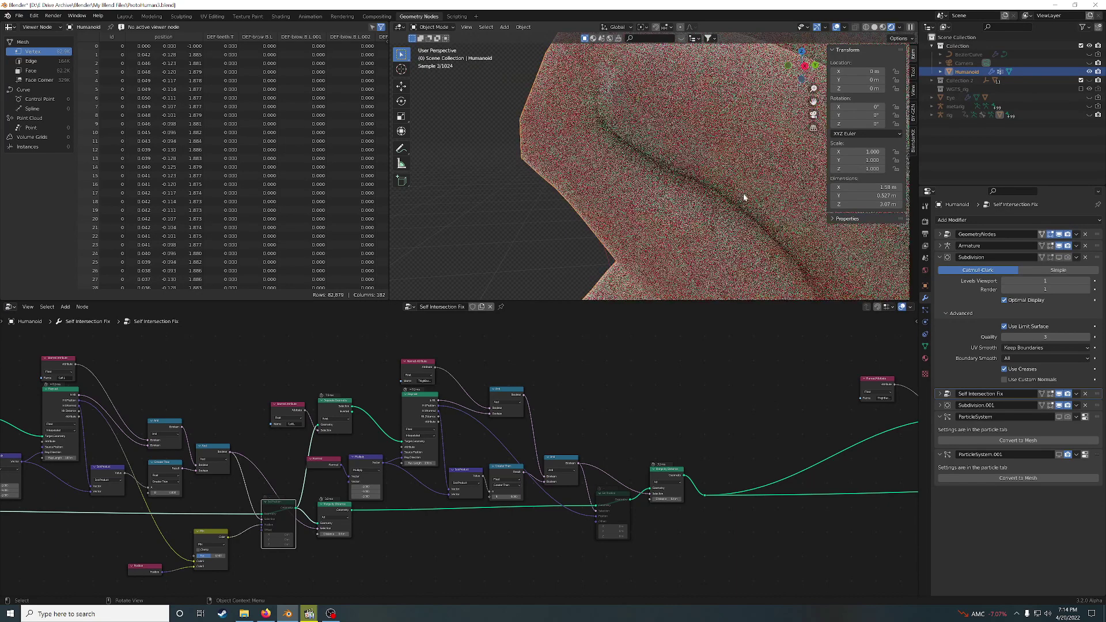
scroll(770, 208, down, 2)
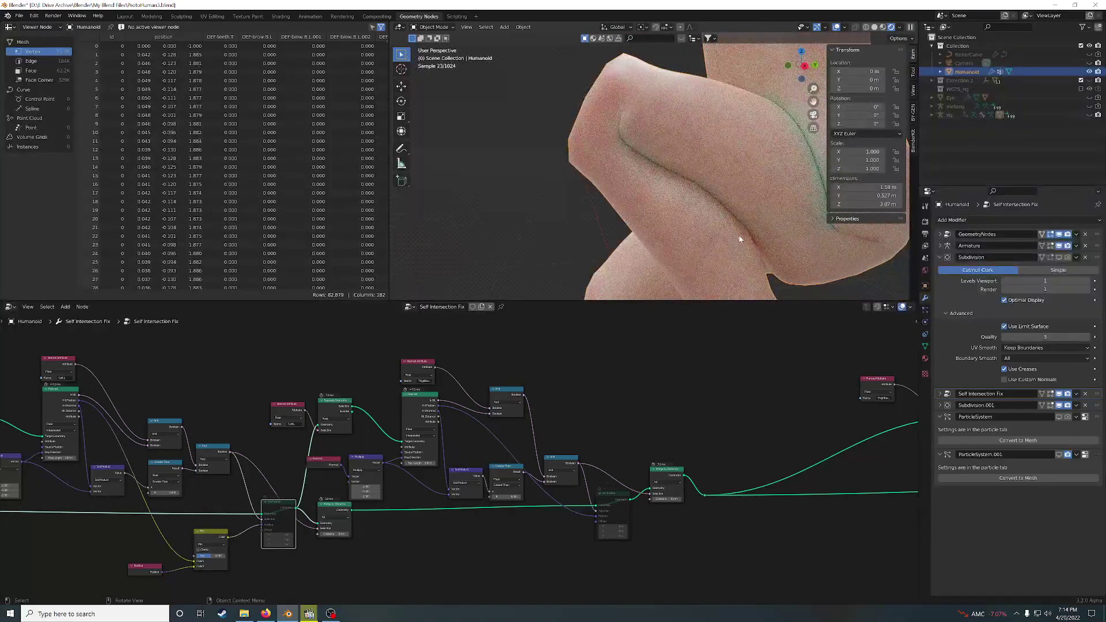
middle_drag(740, 240, 704, 212)
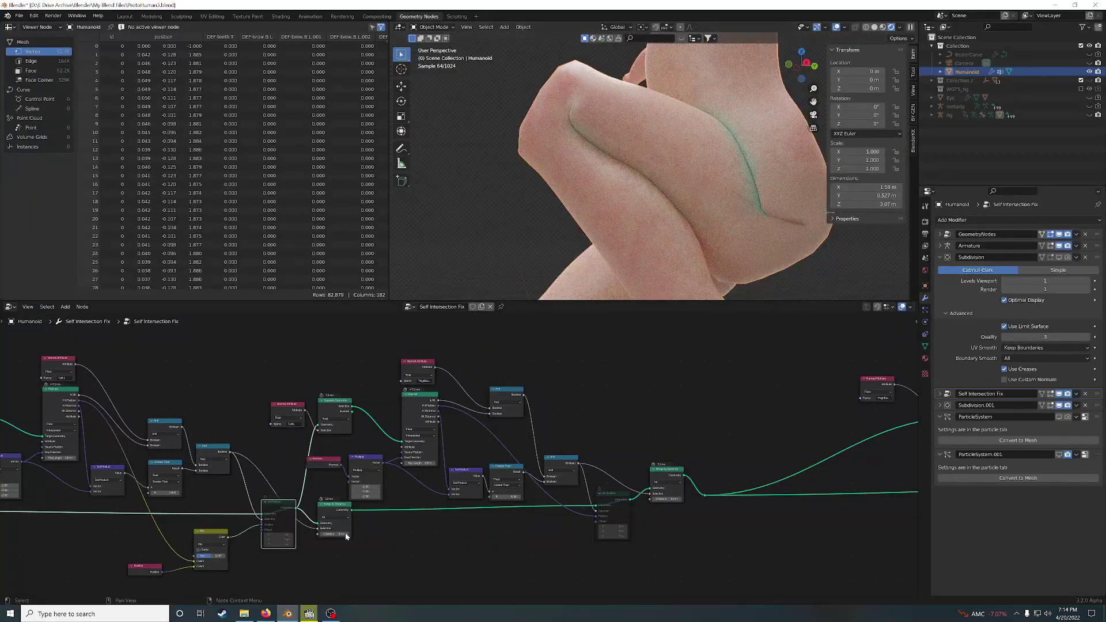
Step: Select both Set Position and both Merge by Distance nodes and swap their muting repeatedly to compare the knee crease
shift+click(328, 511)
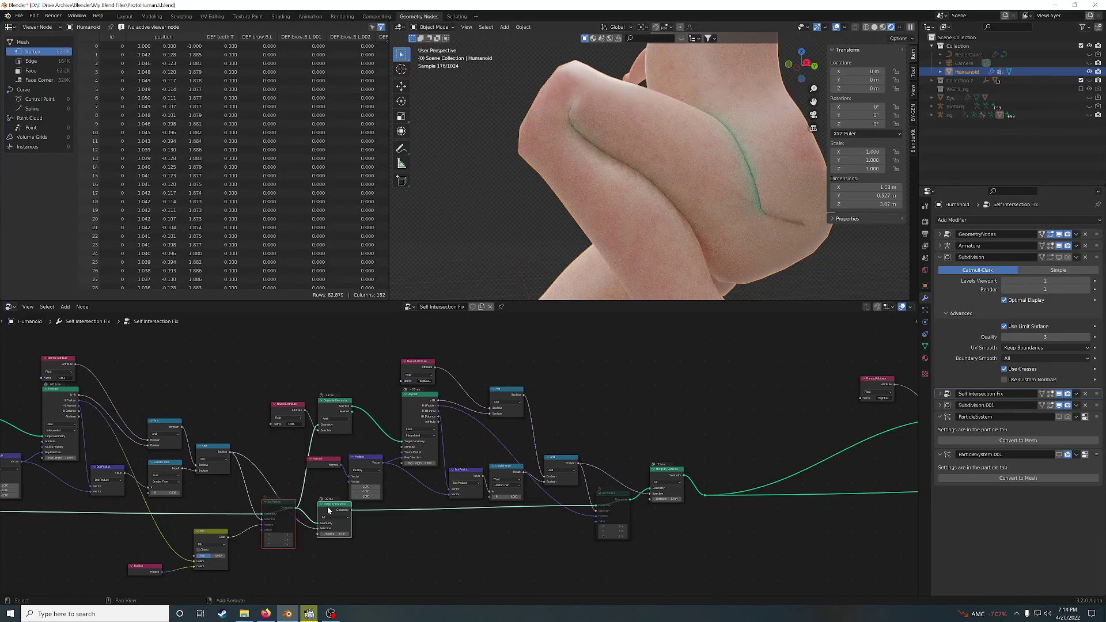
shift+click(606, 506)
shift+click(668, 474)
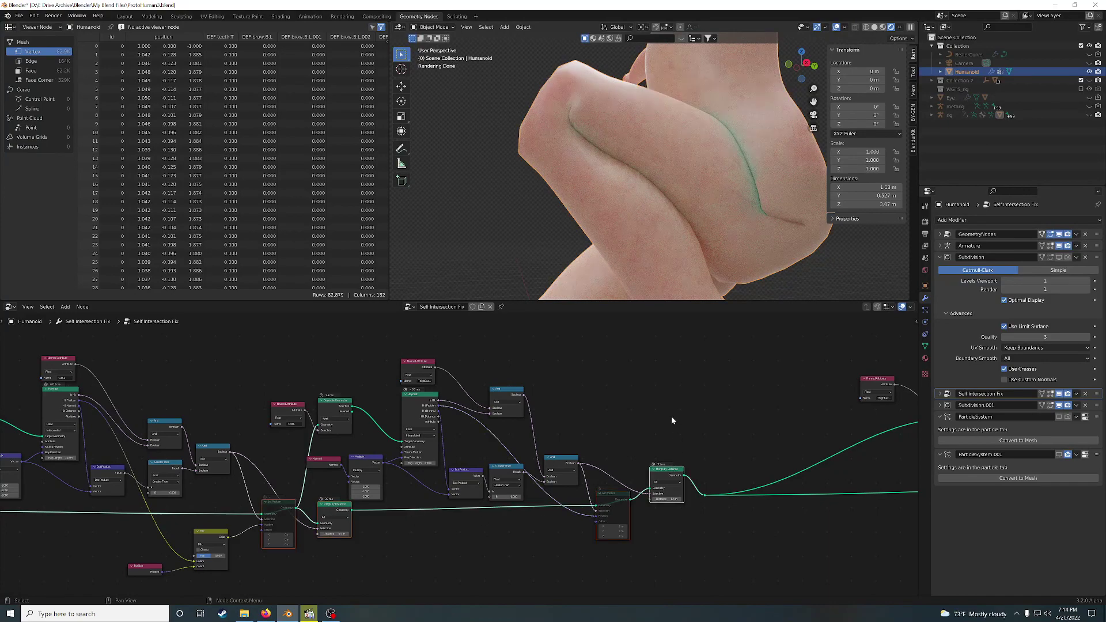
key(m)
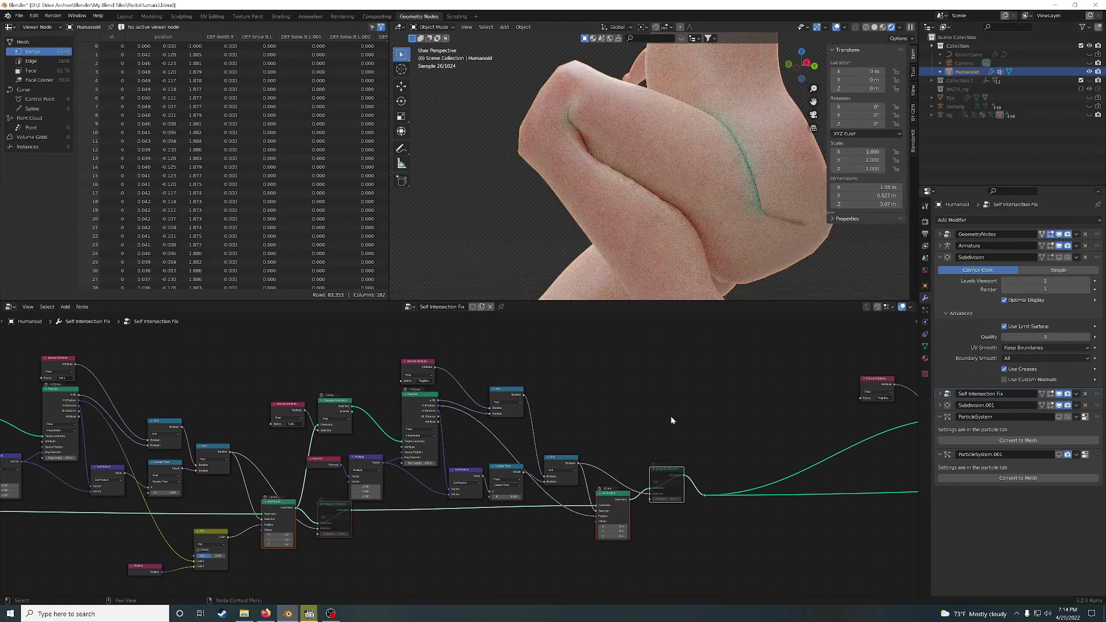
key(m)
key(m)
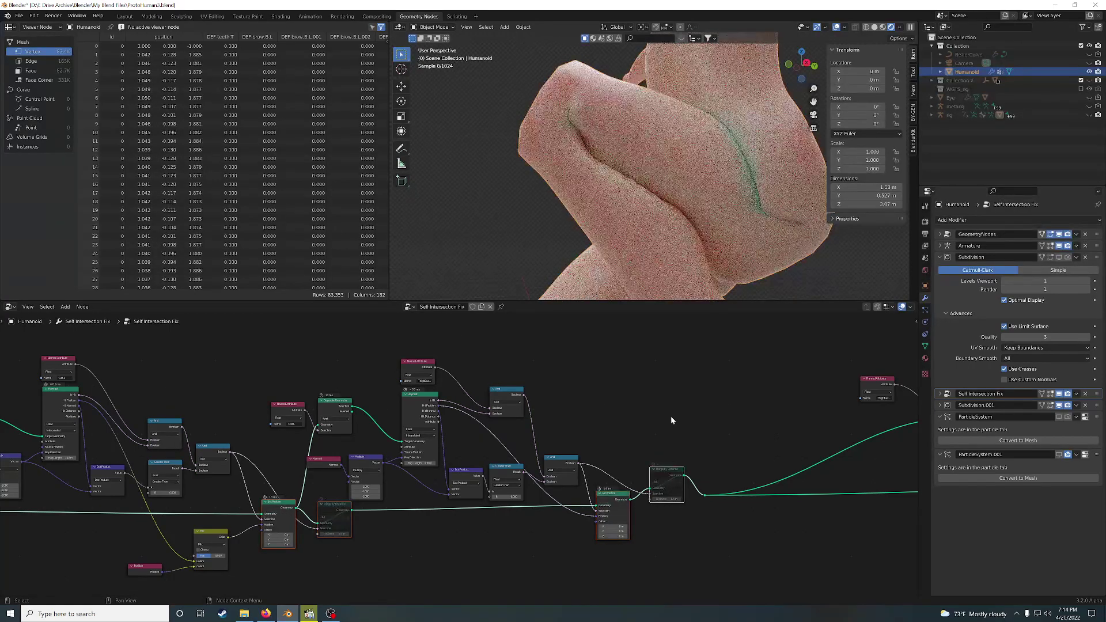
key(m)
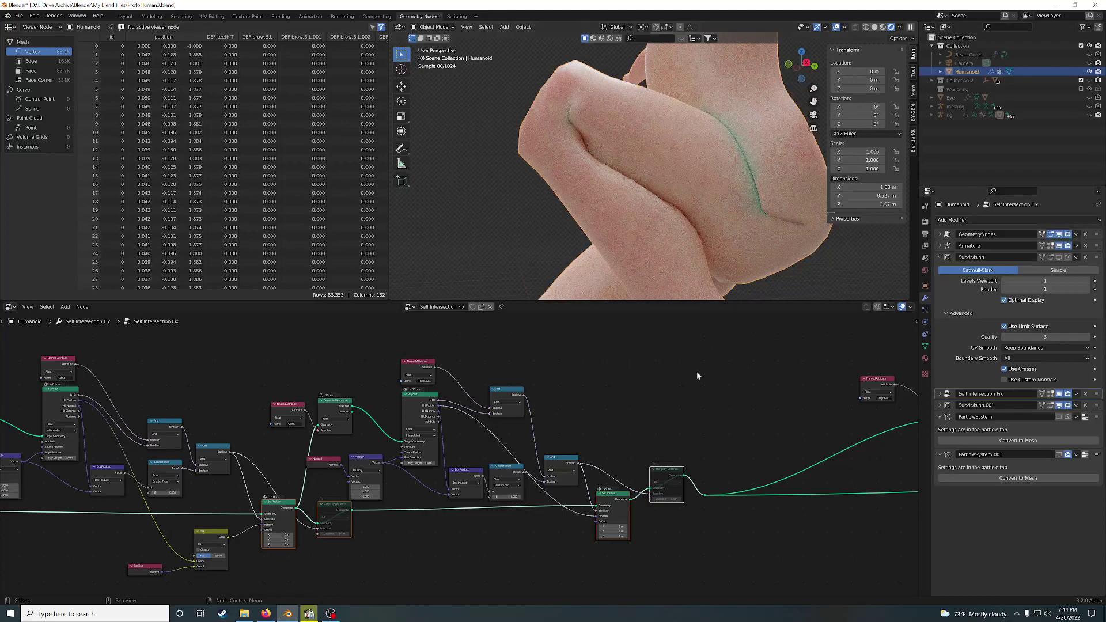
key(m)
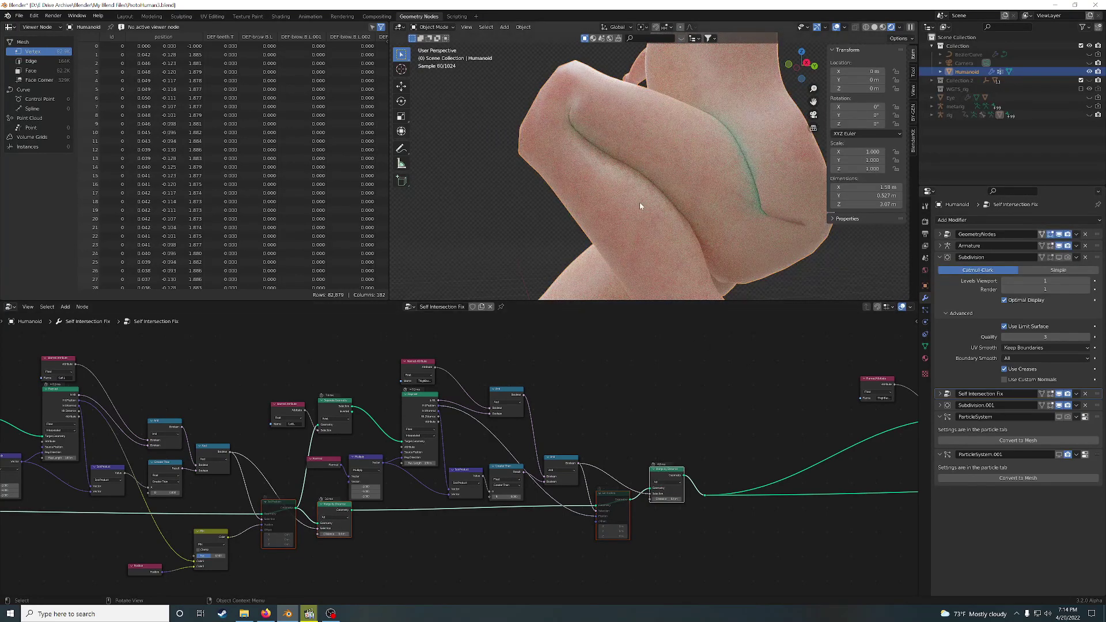
Step: Compare both methods from the inner side of the leg, leaving the Set Position nodes active and the Merge by Distance nodes muted
scroll(650, 218, up, 3)
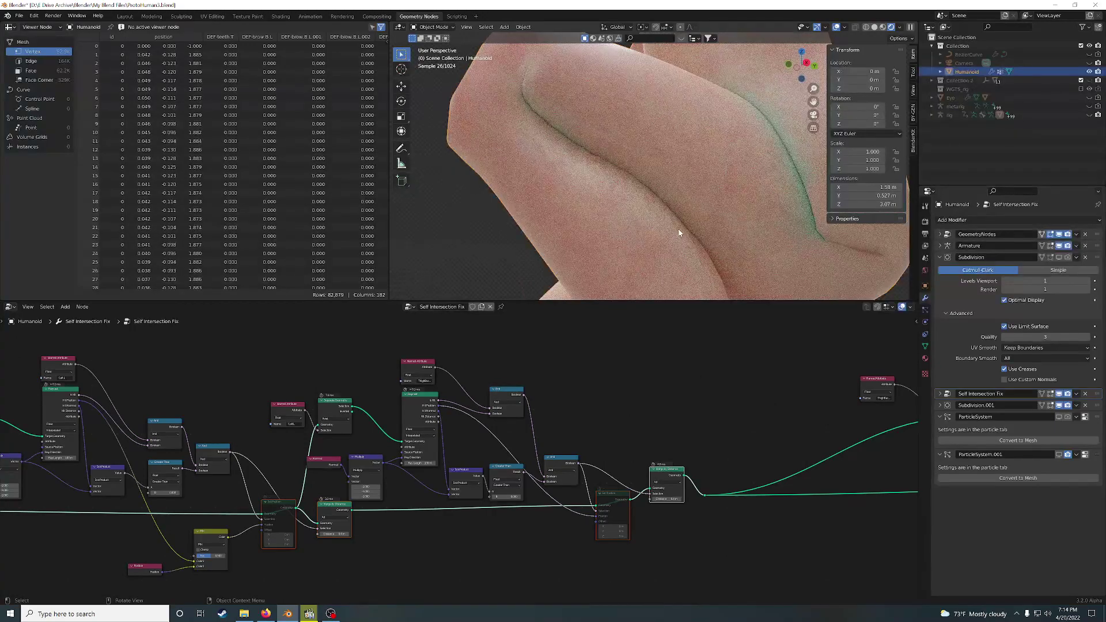
middle_drag(608, 221, 735, 192)
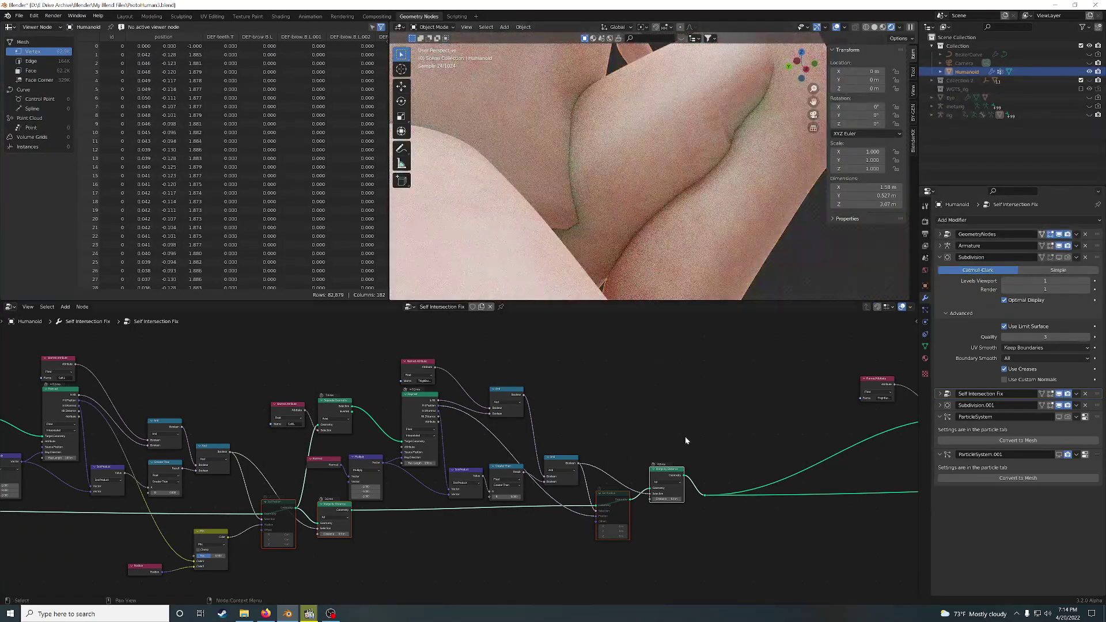
key(m)
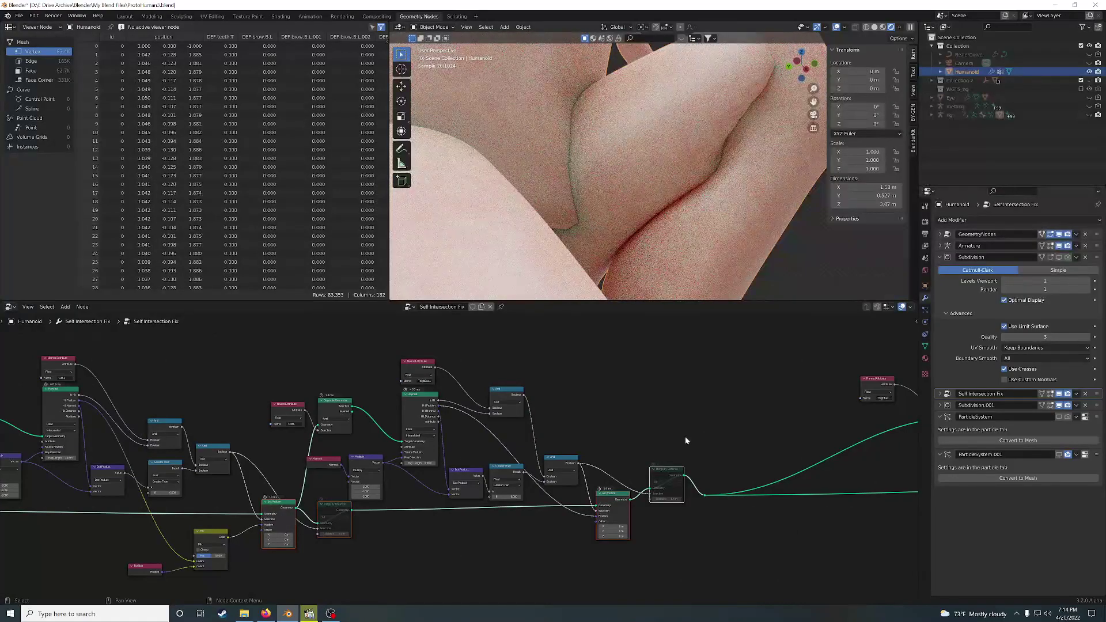
key(m)
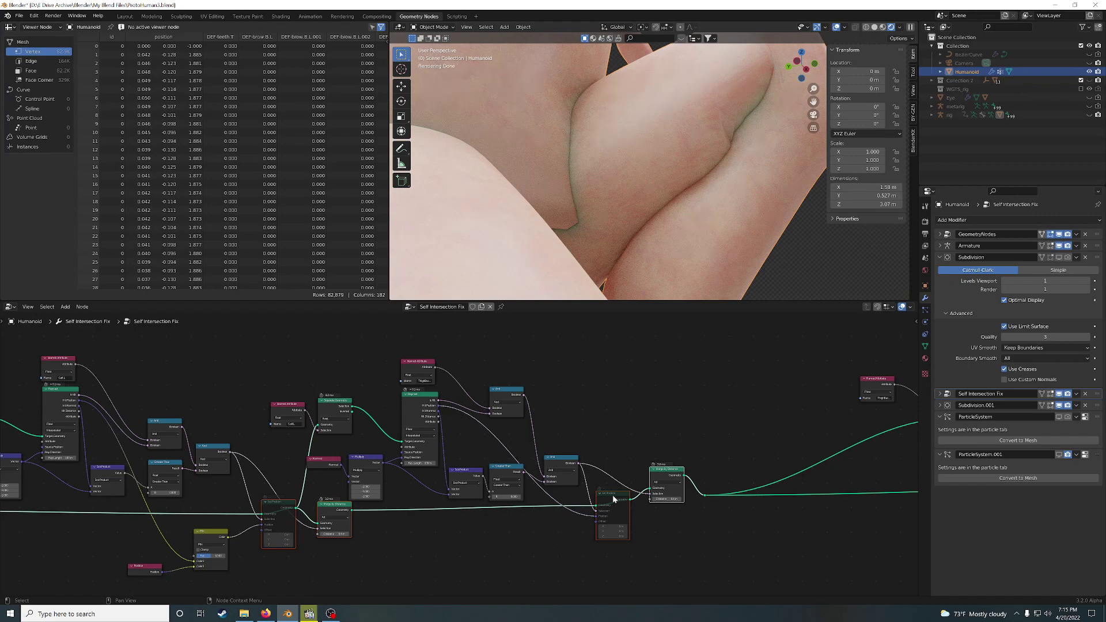
key(m)
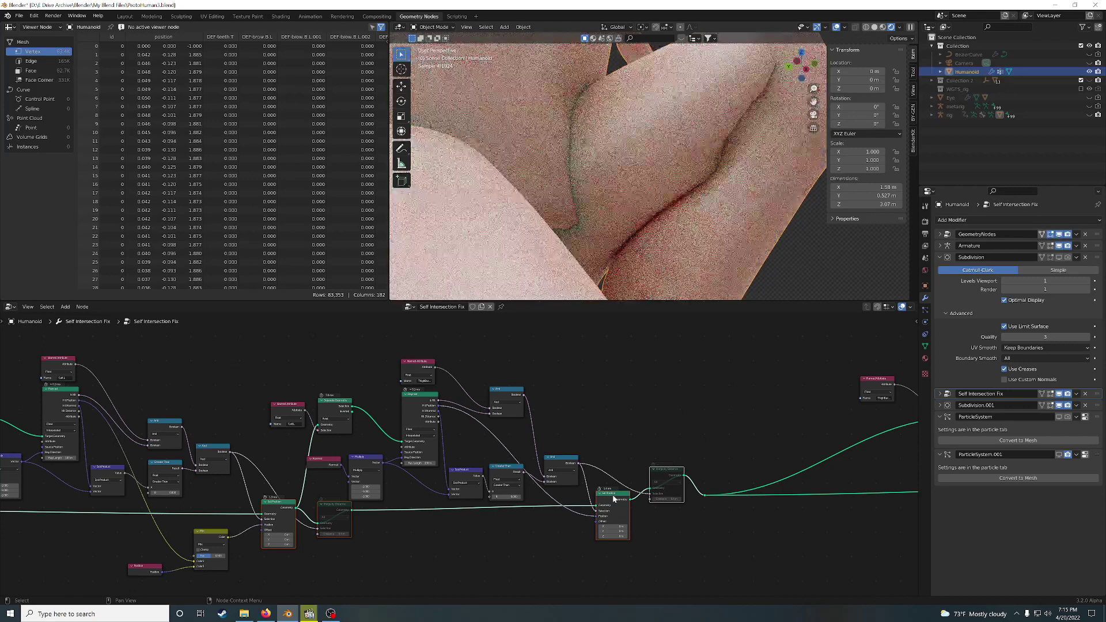
click(337, 511)
Step: Disable the Self Intersection Fix modifier in the viewport, inspect the bent leg from several sides, and re-enable the modifier
scroll(563, 531, down, 3)
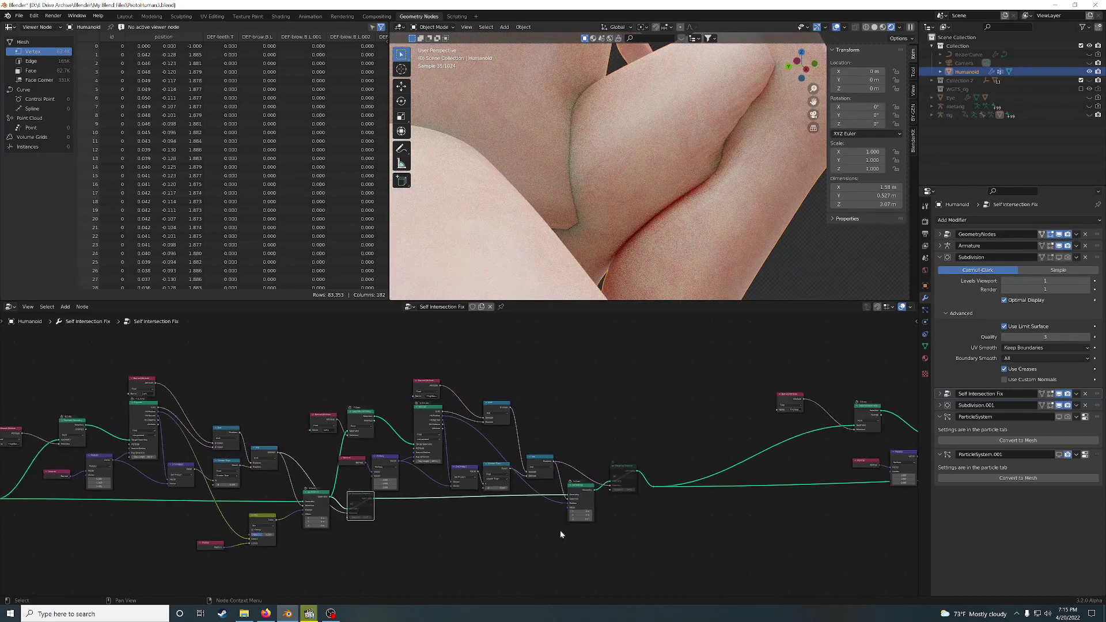
middle_drag(563, 530, 589, 434)
scroll(589, 434, down, 1)
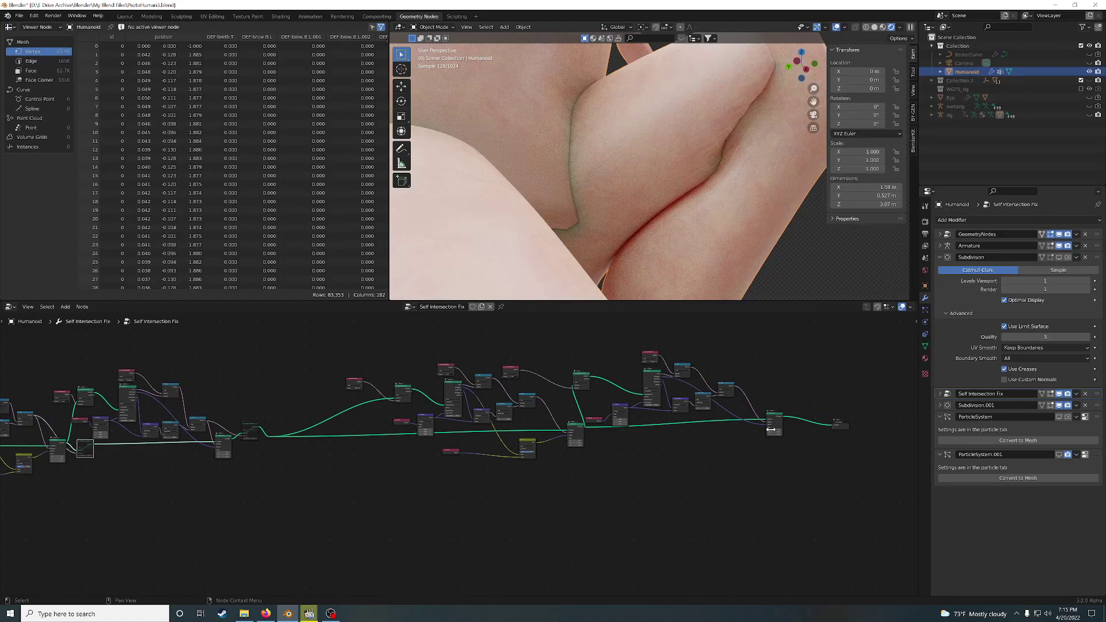
scroll(778, 197, up, 1)
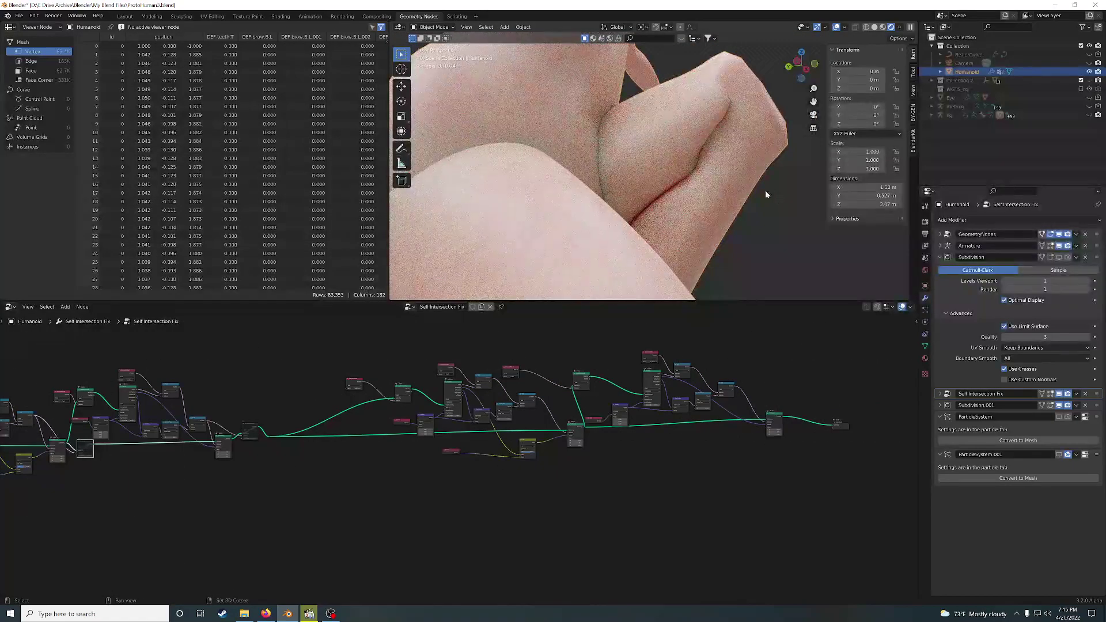
middle_drag(767, 195, 640, 257)
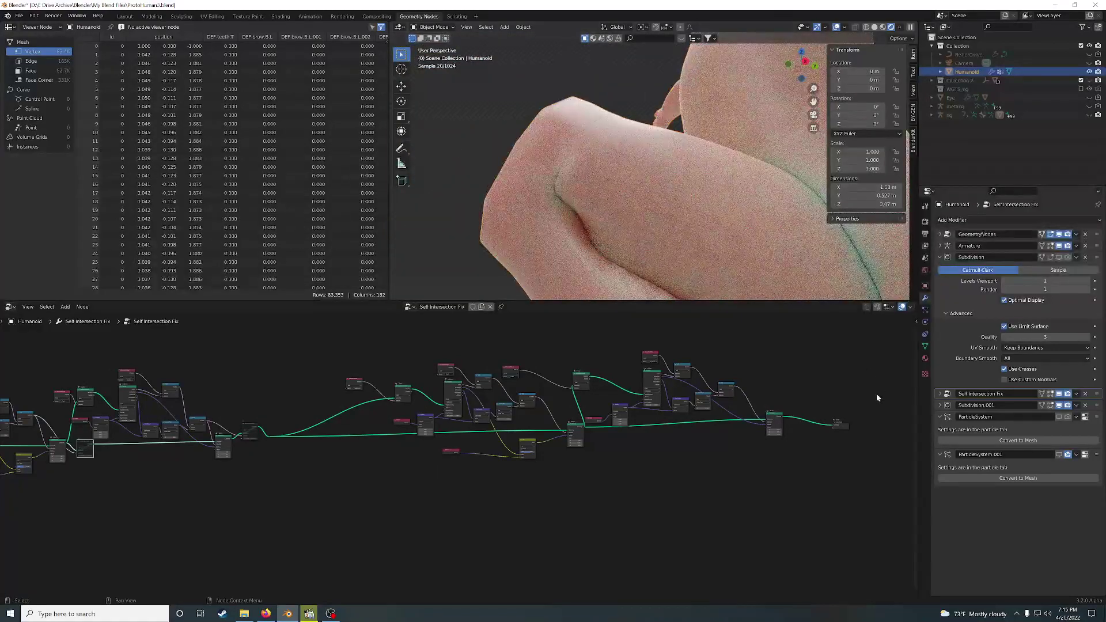
click(1060, 395)
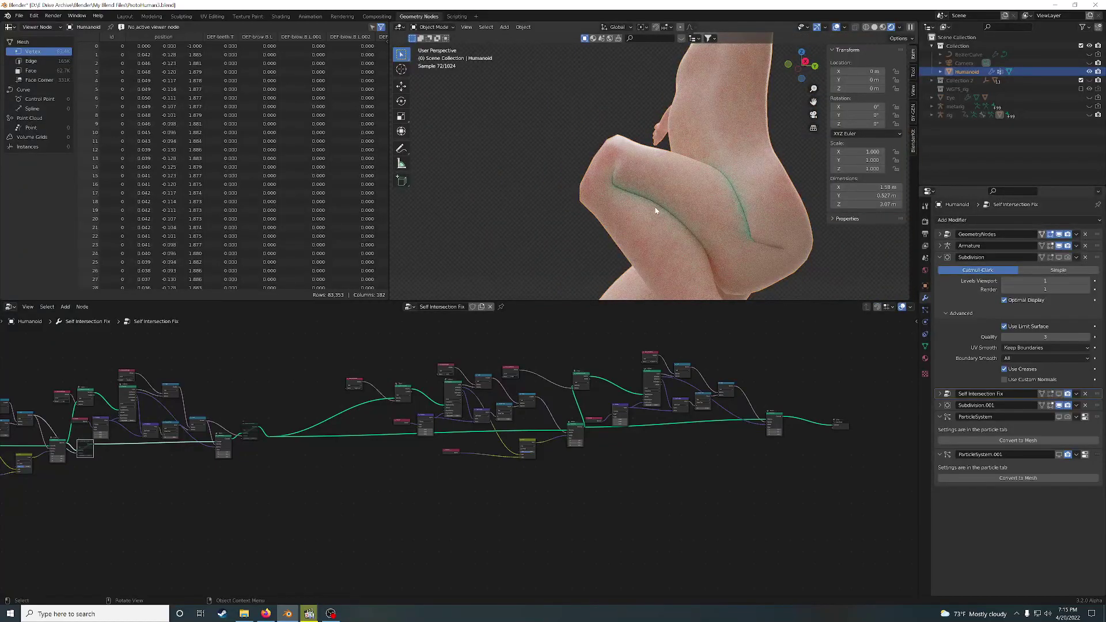
middle_drag(655, 210, 684, 217)
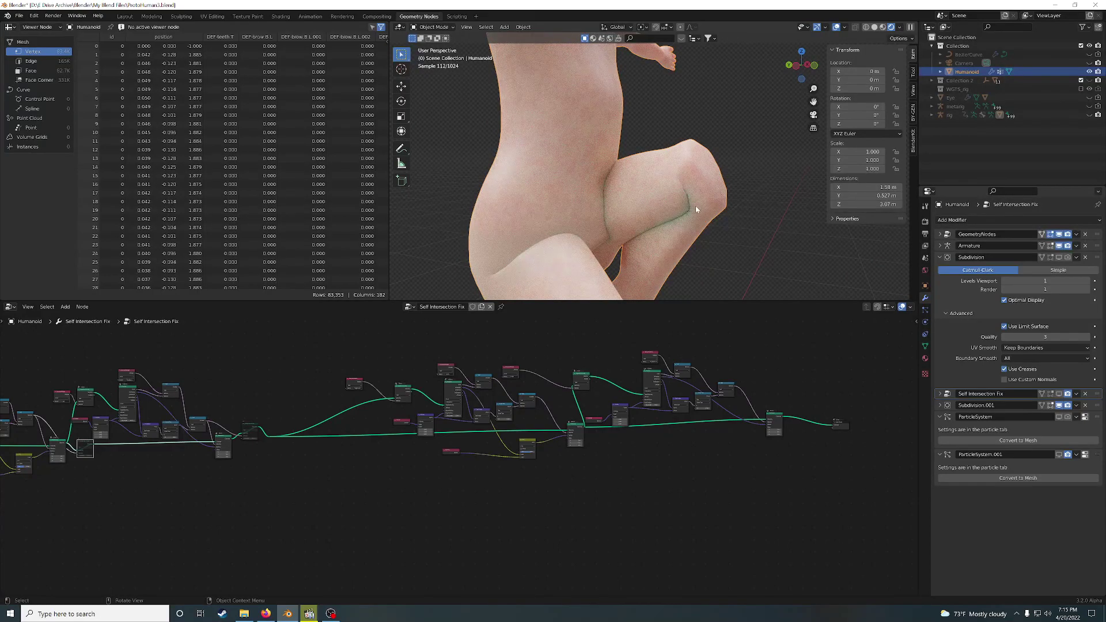
middle_drag(686, 260, 790, 242)
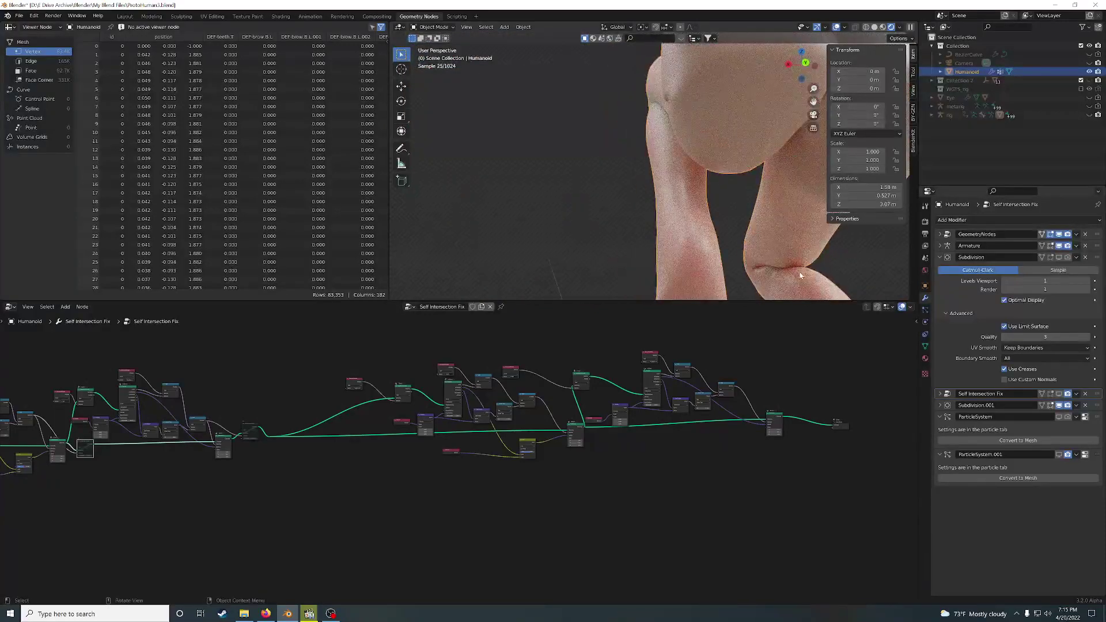
click(1059, 394)
Step: Toggle the Self Intersection Fix modifier's viewport display to compare the other knee's crease, leaving it off
middle_drag(897, 280, 736, 239)
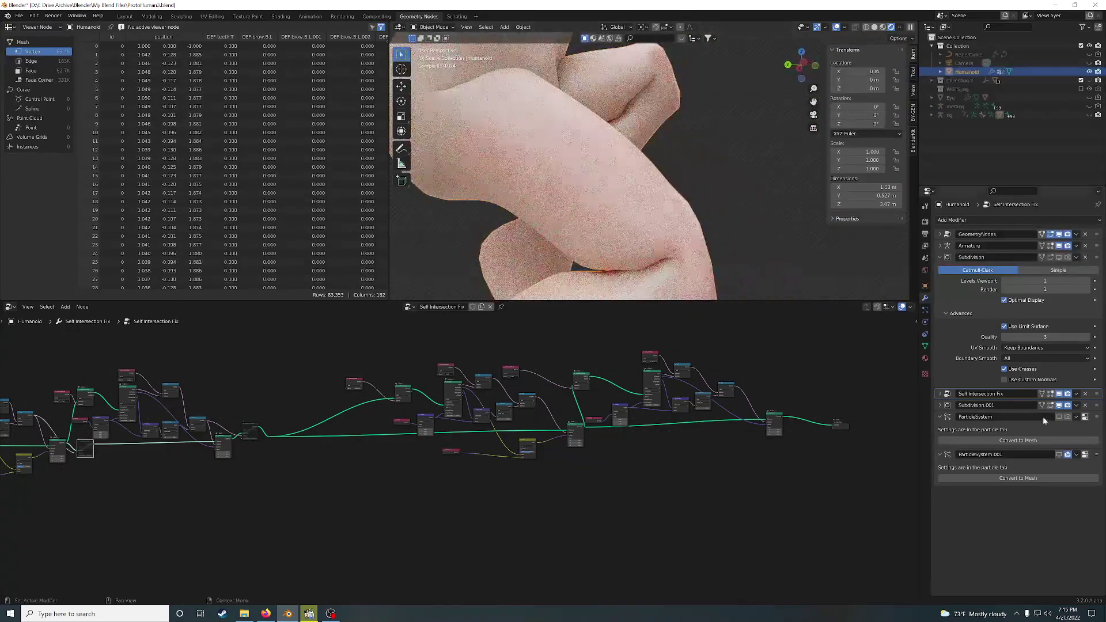
click(1060, 394)
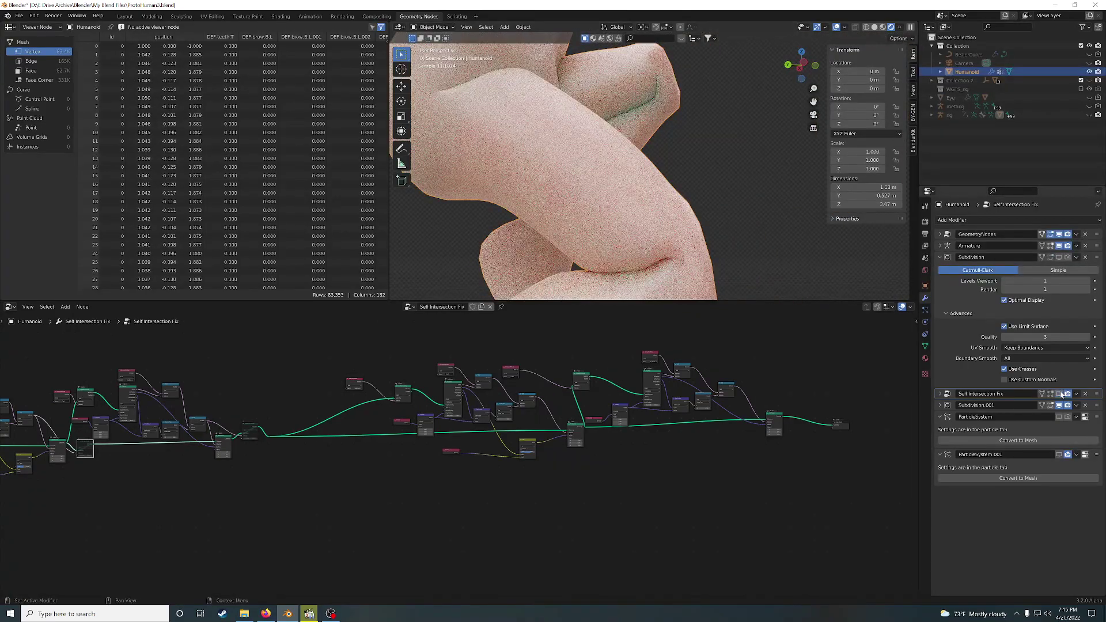
click(1060, 394)
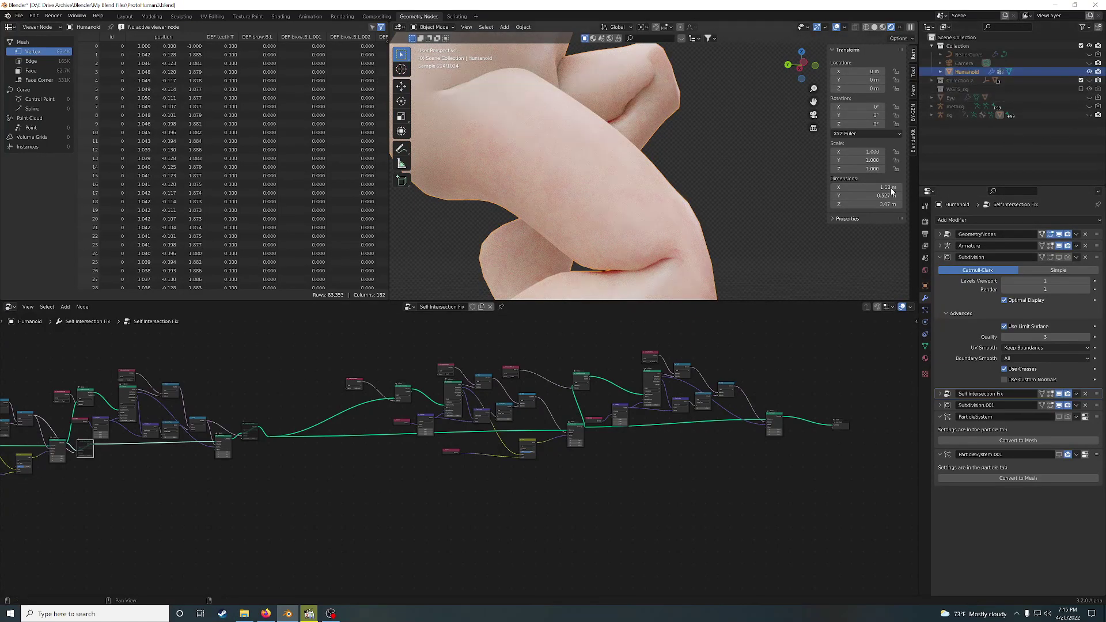
click(1067, 395)
click(1060, 394)
Step: Open the Humanoid node tree of the GeometryNodes modifier and locate the framed node group feeding the central geometry join
click(1100, 235)
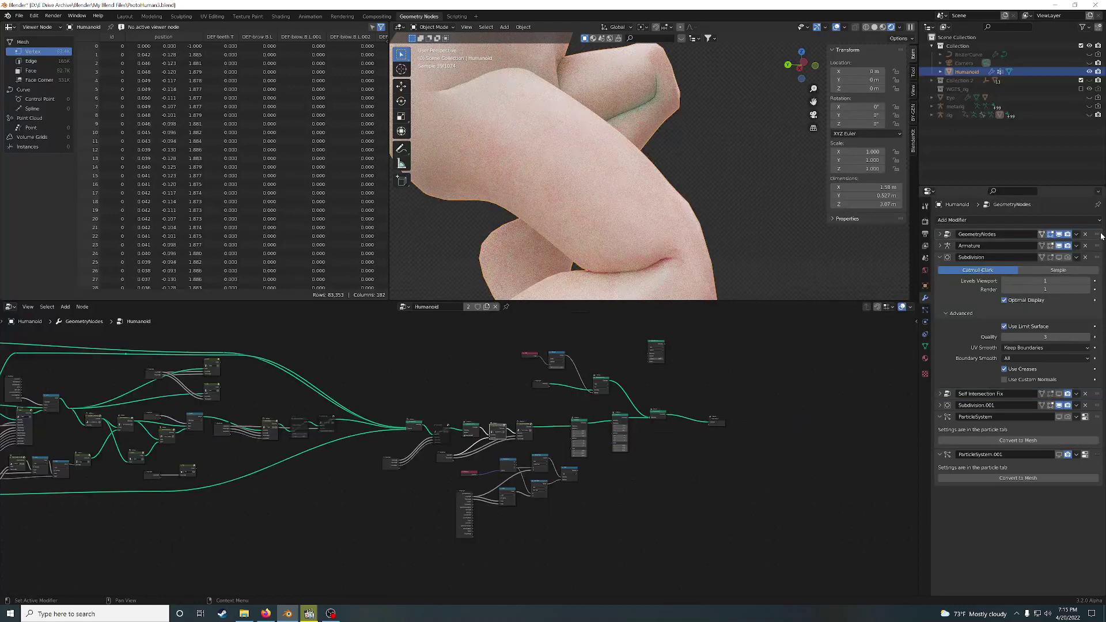
scroll(685, 432, up, 4)
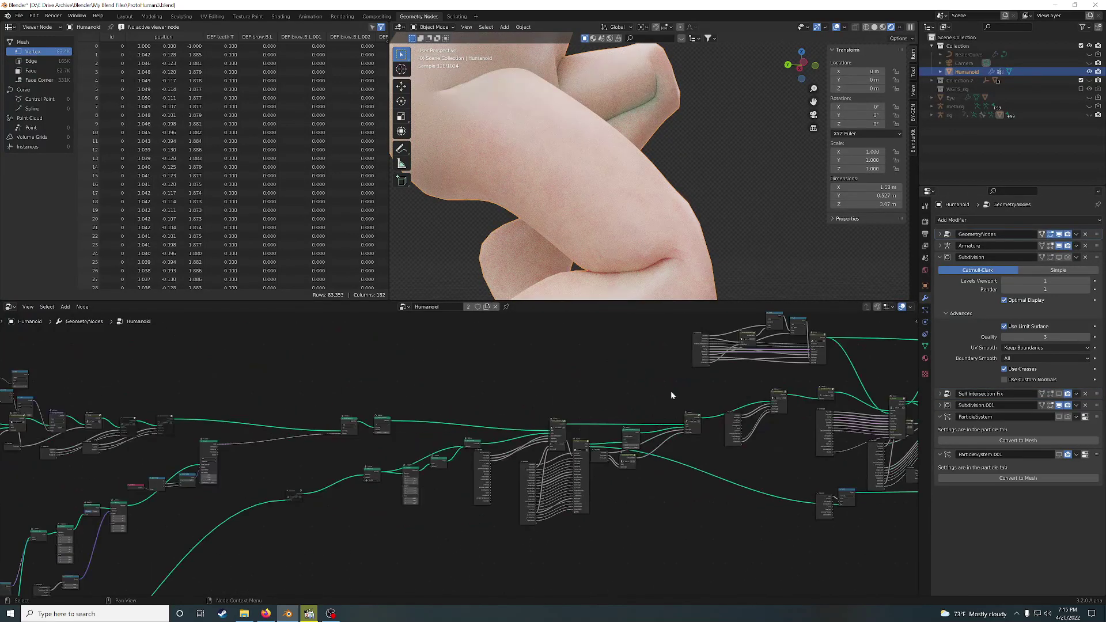
middle_drag(328, 465, 478, 451)
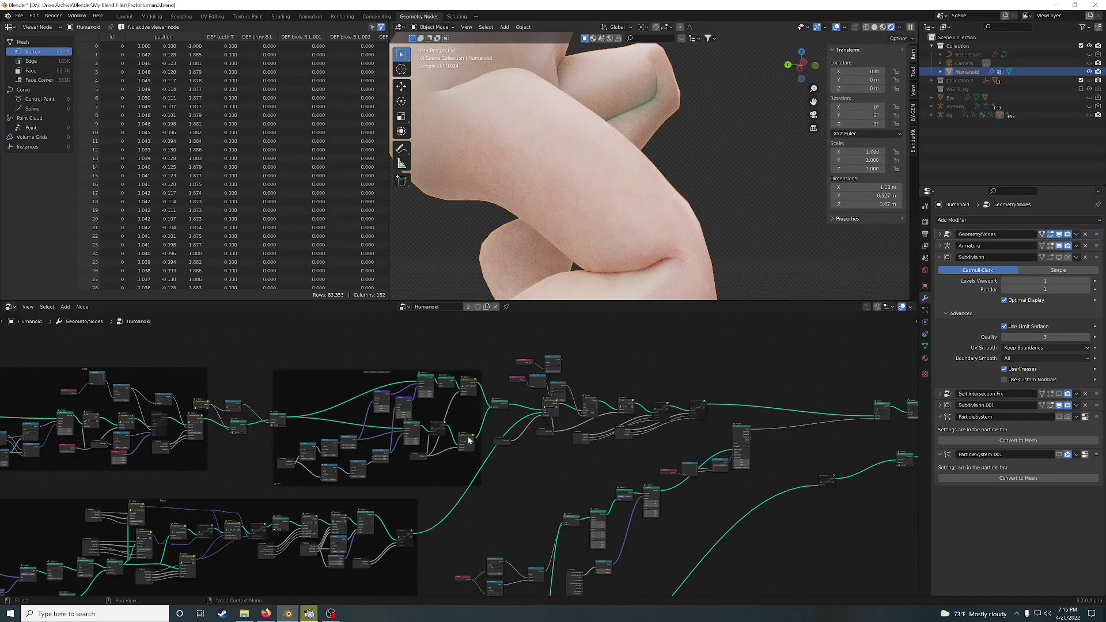
Step: Mute the two end nodes of the framed group before the join, and inspect the bent legs from several sides
click(467, 441)
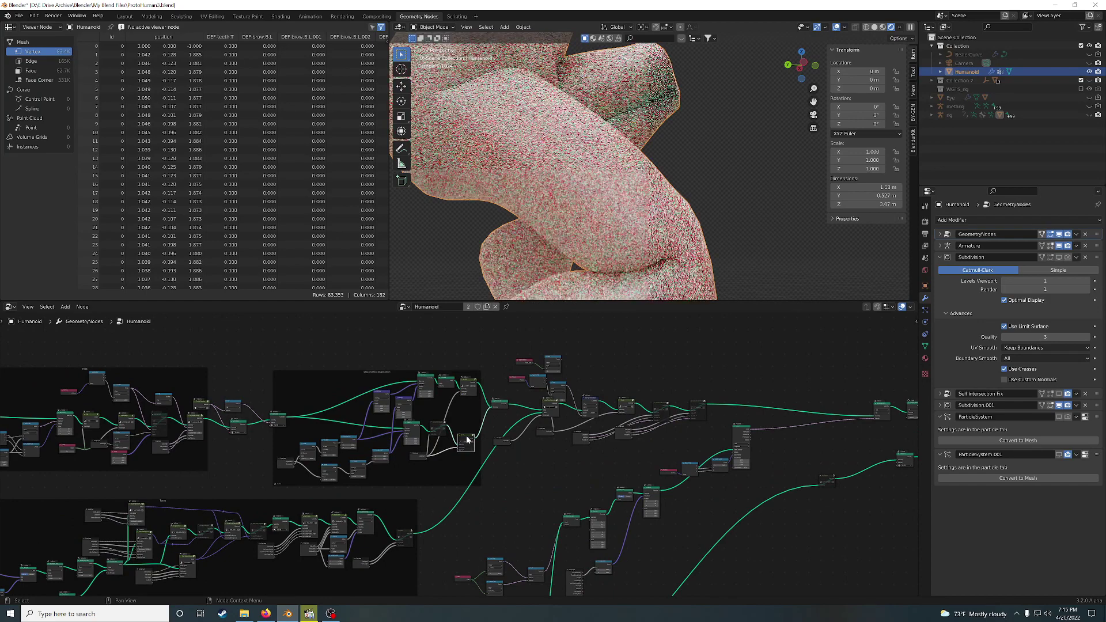
click(471, 384)
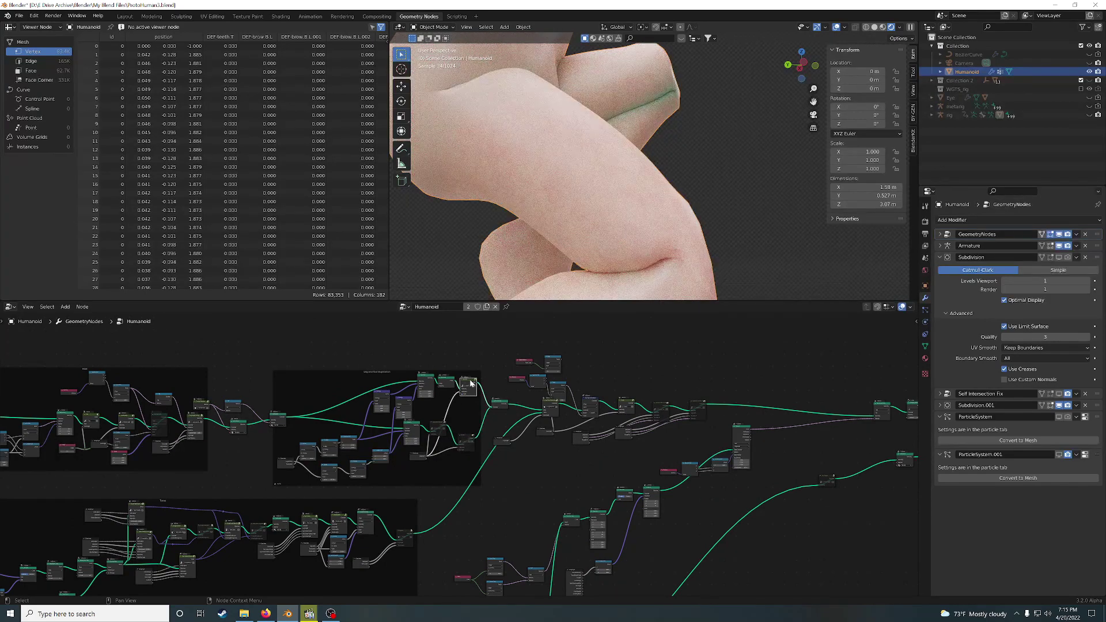
click(470, 384)
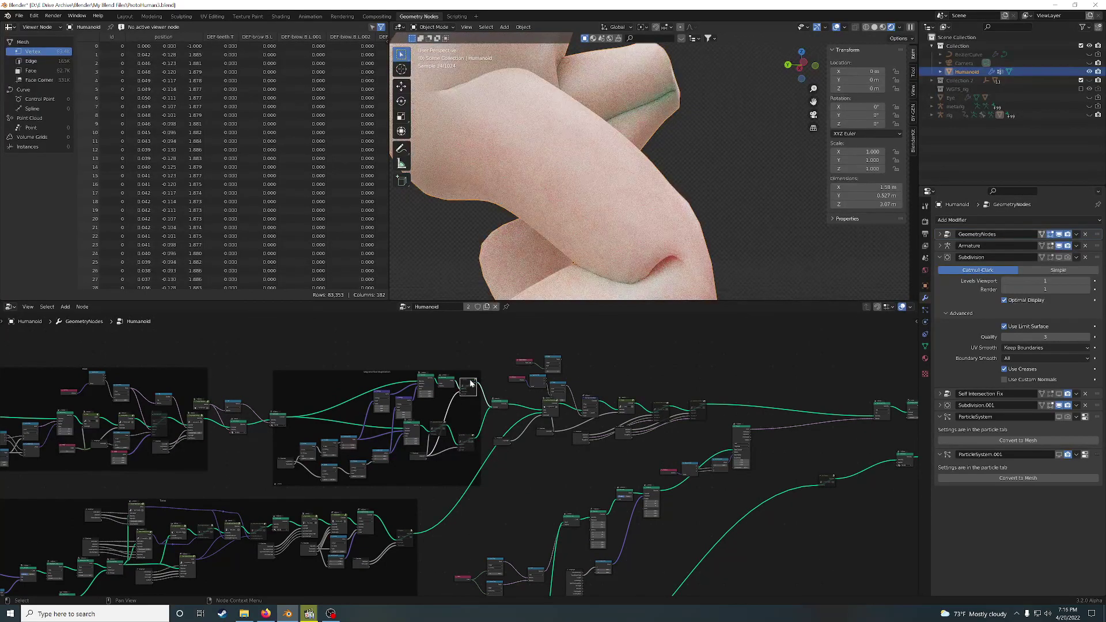
middle_drag(594, 216, 500, 214)
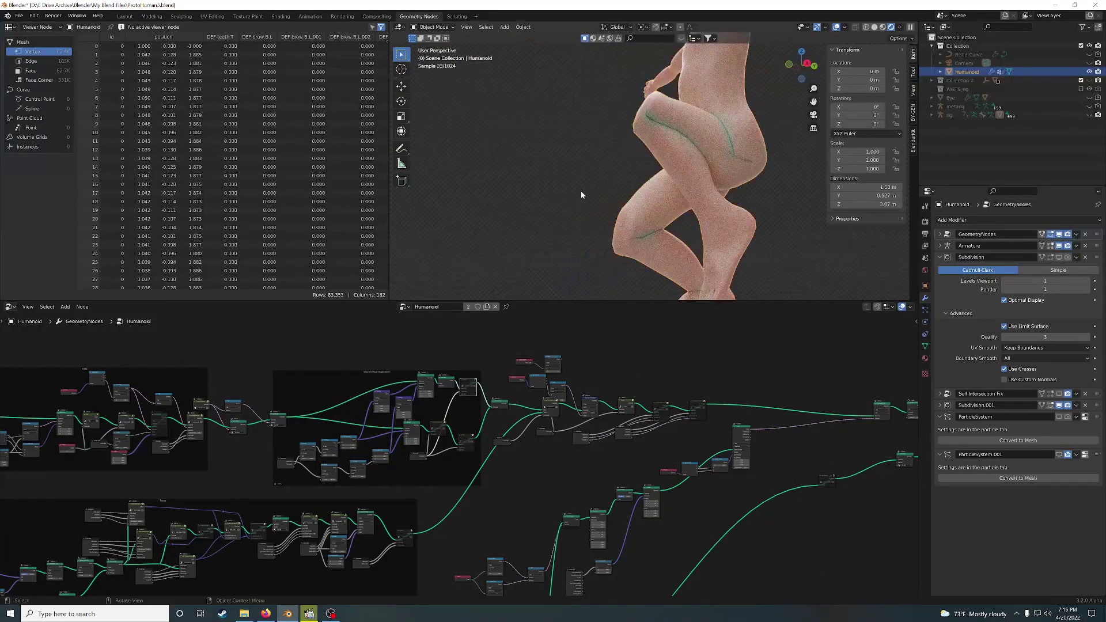
middle_drag(652, 154, 776, 168)
scroll(631, 220, up, 3)
middle_drag(631, 220, 576, 219)
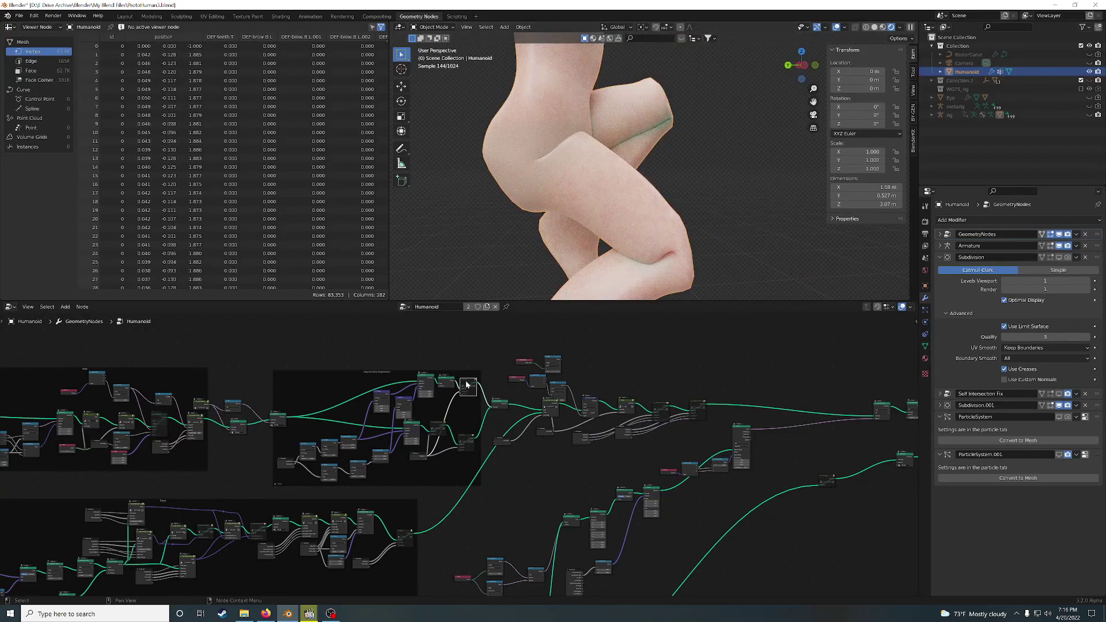
Step: Unmute both end nodes of the framed group and re-enable the Self Intersection Fix modifier in the viewport
click(469, 441)
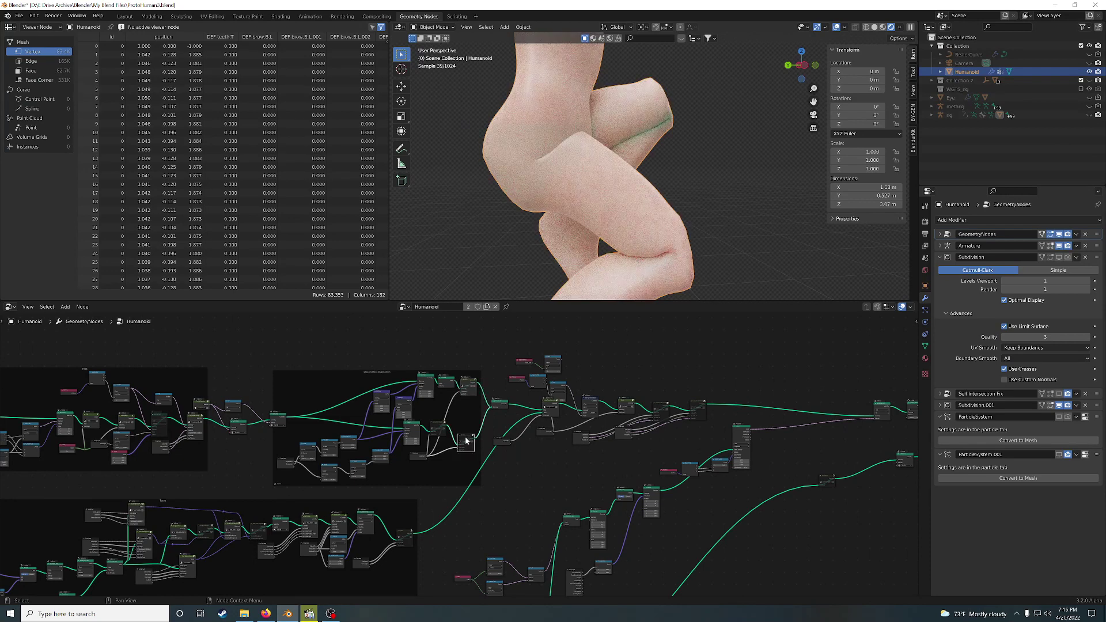
click(467, 442)
click(1059, 395)
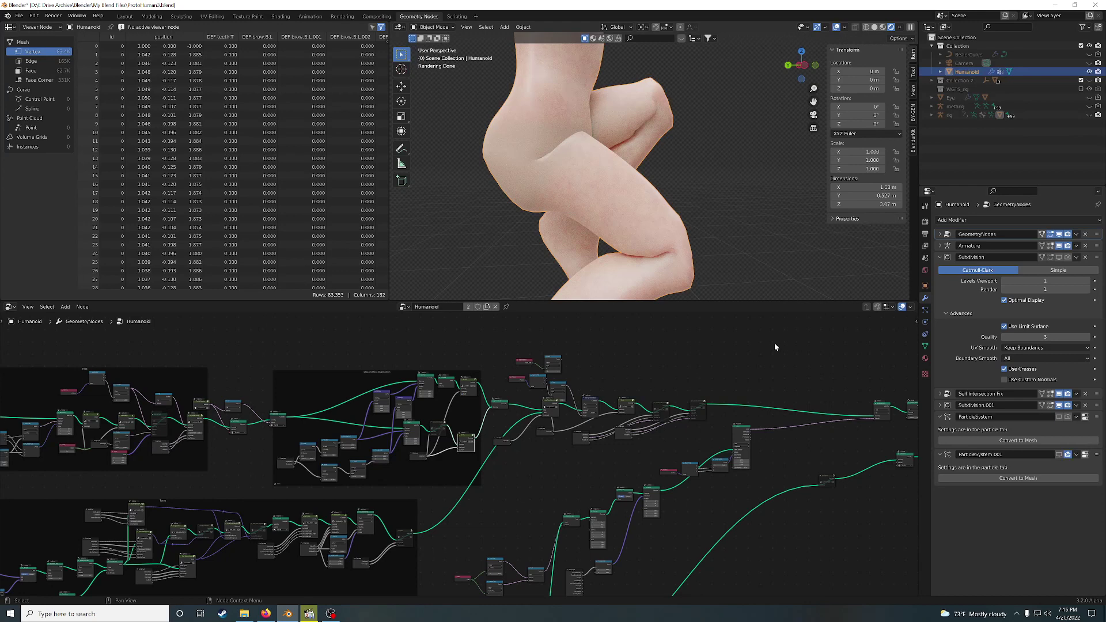
click(333, 614)
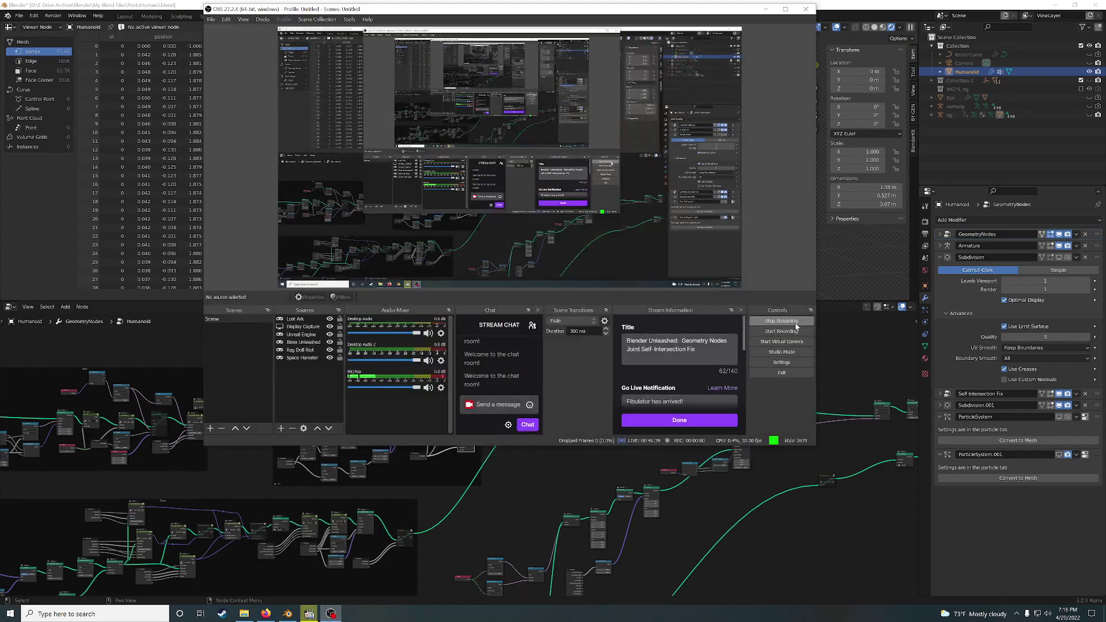